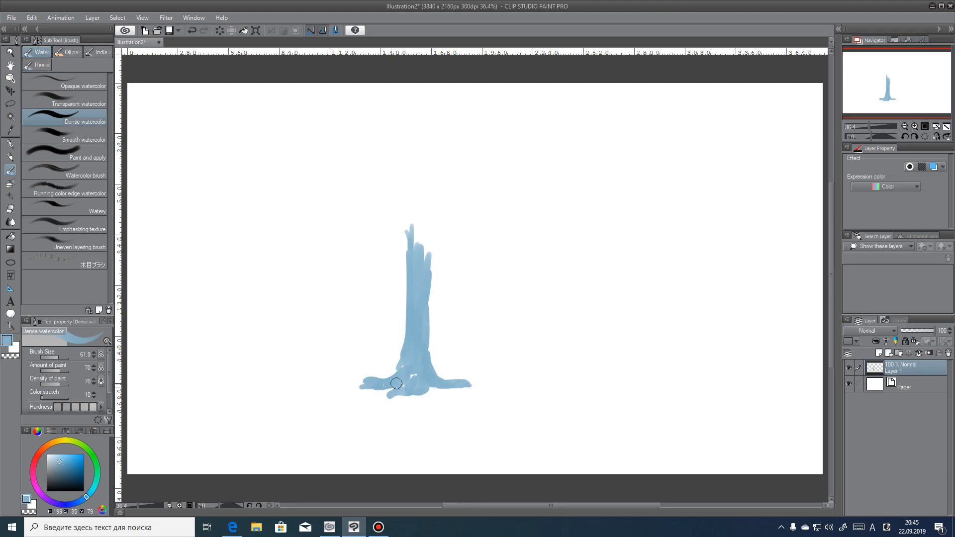
Step: Paint the two main forking branches out of the trunk top with side twigs, plus a small shoot on the trunk
{"action": "mouse_move", "coordinate": [408, 245]}
{"action": "left_mouse_down"}
{"action": "mouse_move", "coordinate": [401, 222]}
{"action": "mouse_move", "coordinate": [429, 253]}
{"action": "mouse_move", "coordinate": [446, 214]}
{"action": "mouse_move", "coordinate": [420, 246]}
{"action": "mouse_move", "coordinate": [433, 225]}
{"action": "mouse_move", "coordinate": [488, 179]}
{"action": "mouse_move", "coordinate": [492, 153]}
{"action": "mouse_move", "coordinate": [413, 238]}
{"action": "mouse_move", "coordinate": [407, 210]}
{"action": "mouse_move", "coordinate": [413, 257]}
{"action": "mouse_move", "coordinate": [403, 215]}
{"action": "mouse_move", "coordinate": [414, 225]}
{"action": "mouse_move", "coordinate": [400, 207]}
{"action": "mouse_move", "coordinate": [405, 220]}
{"action": "mouse_move", "coordinate": [384, 204]}
{"action": "mouse_move", "coordinate": [391, 207]}
{"action": "mouse_move", "coordinate": [380, 184]}
{"action": "mouse_move", "coordinate": [345, 173]}
{"action": "mouse_move", "coordinate": [366, 183]}
{"action": "mouse_move", "coordinate": [336, 164]}
{"action": "left_mouse_up"}
{"action": "mouse_move", "coordinate": [473, 183]}
{"action": "left_mouse_down"}
{"action": "mouse_move", "coordinate": [488, 155]}
{"action": "mouse_move", "coordinate": [500, 169]}
{"action": "mouse_move", "coordinate": [557, 144]}
{"action": "left_mouse_up"}
{"action": "left_click_drag", "start_coordinate": [471, 194], "coordinate": [533, 202]}
{"action": "left_click_drag", "start_coordinate": [434, 254], "coordinate": [462, 227]}
{"action": "left_click_drag", "start_coordinate": [404, 294], "coordinate": [393, 253]}
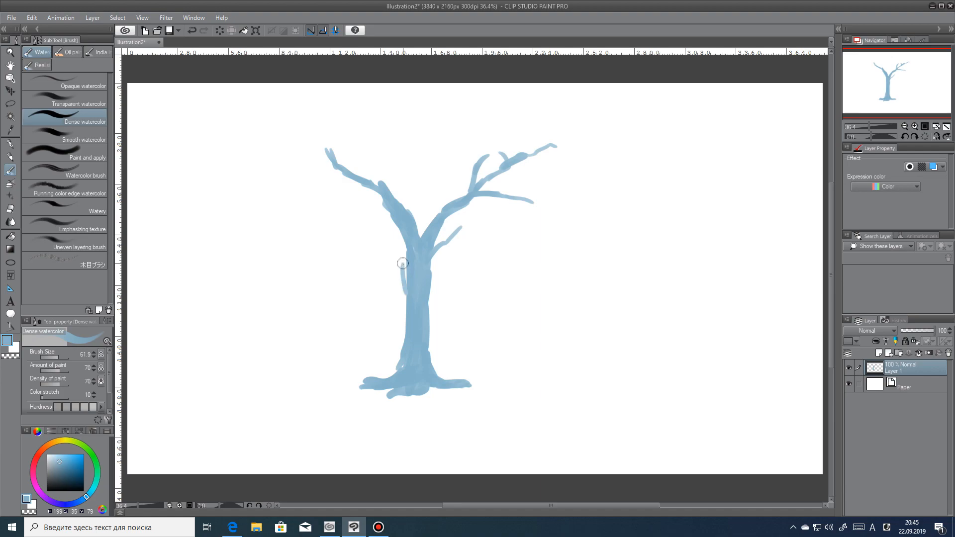
Step: Fill out the tree crown with thinner branches and twigs spreading from the left, middle and right limbs
{"action": "left_click_drag", "start_coordinate": [386, 205], "coordinate": [322, 178]}
{"action": "left_click_drag", "start_coordinate": [353, 174], "coordinate": [333, 130]}
{"action": "left_click_drag", "start_coordinate": [326, 158], "coordinate": [309, 129]}
{"action": "mouse_move", "coordinate": [401, 214]}
{"action": "left_mouse_down"}
{"action": "mouse_move", "coordinate": [427, 172]}
{"action": "mouse_move", "coordinate": [421, 149]}
{"action": "left_mouse_up"}
{"action": "mouse_move", "coordinate": [413, 185]}
{"action": "left_mouse_down"}
{"action": "mouse_move", "coordinate": [361, 126]}
{"action": "mouse_move", "coordinate": [377, 113]}
{"action": "left_mouse_up"}
{"action": "left_click_drag", "start_coordinate": [423, 171], "coordinate": [438, 114]}
{"action": "left_click_drag", "start_coordinate": [443, 111], "coordinate": [455, 91]}
{"action": "mouse_move", "coordinate": [429, 123]}
{"action": "left_mouse_down"}
{"action": "mouse_move", "coordinate": [452, 99]}
{"action": "mouse_move", "coordinate": [422, 88]}
{"action": "left_mouse_up"}
{"action": "left_click_drag", "start_coordinate": [422, 171], "coordinate": [446, 156]}
{"action": "left_click_drag", "start_coordinate": [447, 107], "coordinate": [428, 130]}
{"action": "left_click_drag", "start_coordinate": [420, 108], "coordinate": [427, 132]}
{"action": "mouse_move", "coordinate": [422, 176]}
{"action": "left_mouse_down"}
{"action": "mouse_move", "coordinate": [471, 120]}
{"action": "mouse_move", "coordinate": [475, 138]}
{"action": "left_mouse_up"}
{"action": "left_click_drag", "start_coordinate": [388, 145], "coordinate": [364, 90]}
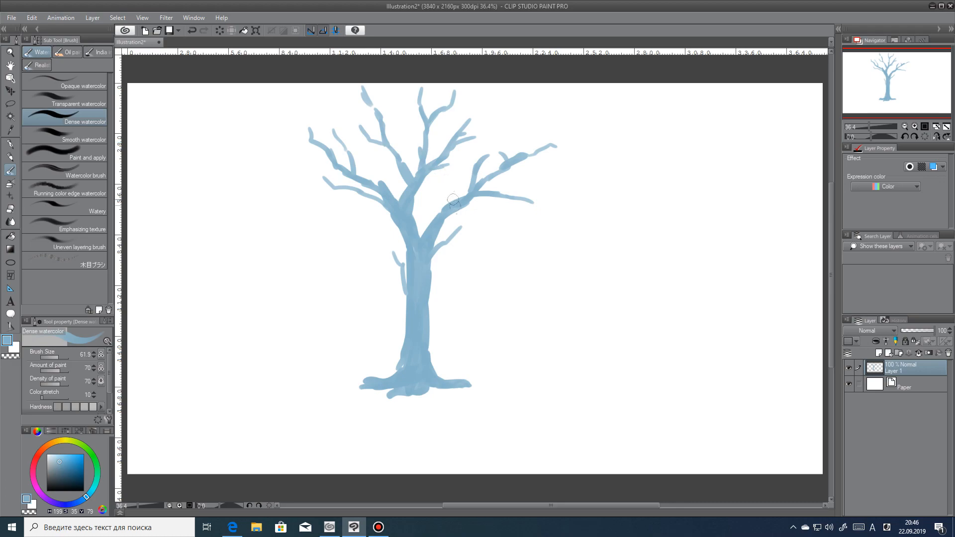
{"action": "left_click_drag", "start_coordinate": [404, 240], "coordinate": [356, 207]}
{"action": "mouse_move", "coordinate": [435, 220]}
{"action": "left_mouse_down"}
{"action": "mouse_move", "coordinate": [432, 183]}
{"action": "mouse_move", "coordinate": [453, 174]}
{"action": "left_mouse_up"}
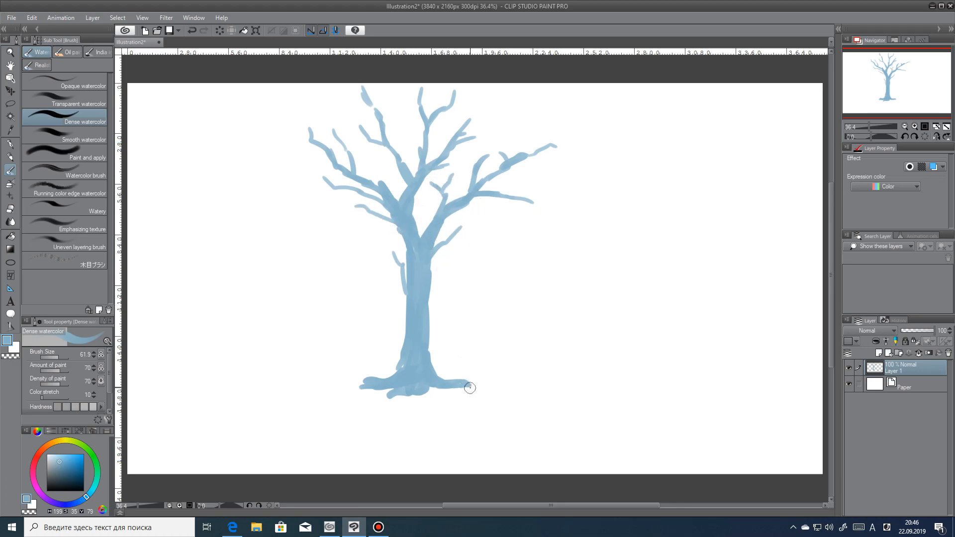
{"action": "left_click_drag", "start_coordinate": [469, 123], "coordinate": [497, 103]}
Step: Transform the painted tree so it is enlarged and moved to fill the canvas height
{"action": "left_click", "coordinate": [255, 31]}
{"action": "left_click_drag", "start_coordinate": [473, 241], "coordinate": [493, 275]}
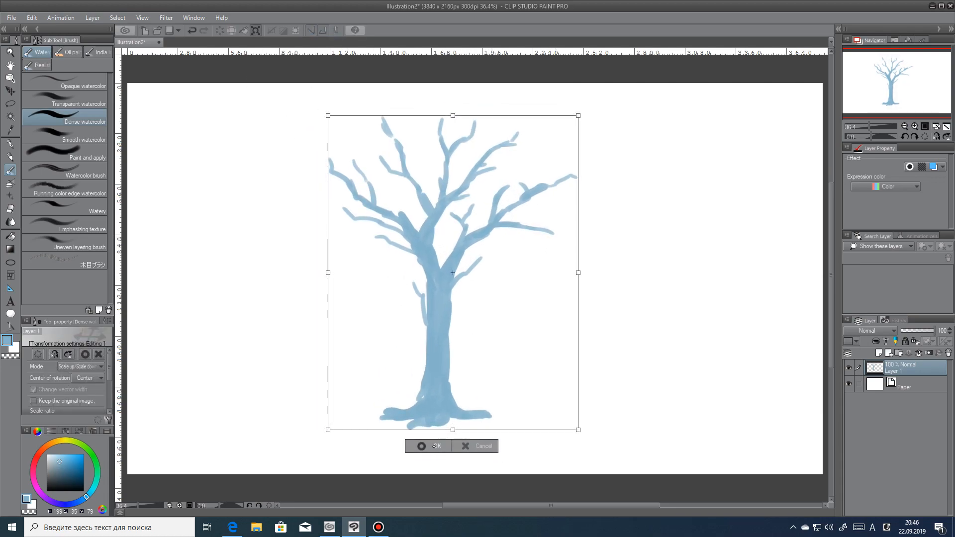
{"action": "left_click_drag", "start_coordinate": [326, 432], "coordinate": [281, 483]}
{"action": "left_click_drag", "start_coordinate": [384, 403], "coordinate": [415, 407]}
{"action": "mouse_move", "coordinate": [454, 451]}
{"action": "left_mouse_down"}
{"action": "mouse_move", "coordinate": [454, 464]}
{"action": "mouse_move", "coordinate": [454, 437]}
{"action": "left_mouse_up"}
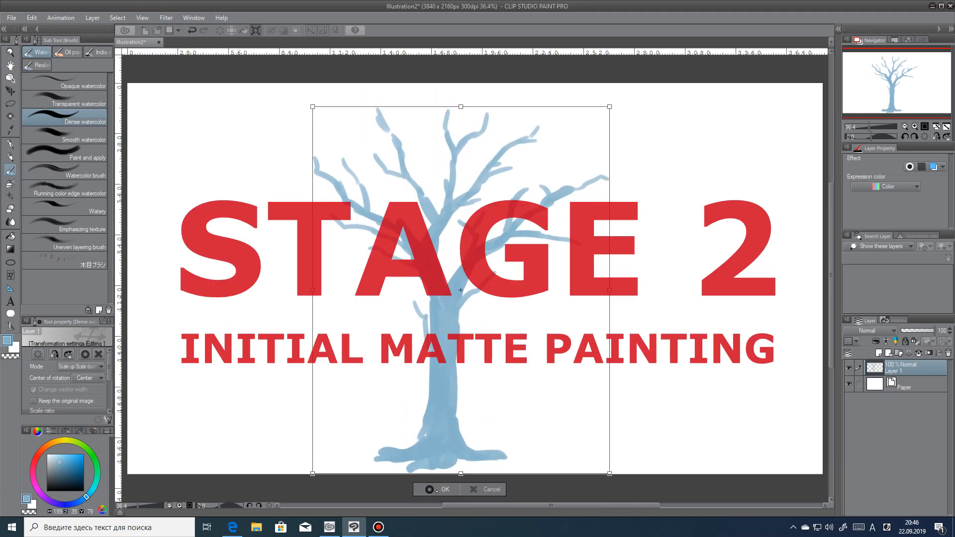
{"action": "left_click", "coordinate": [438, 490]}
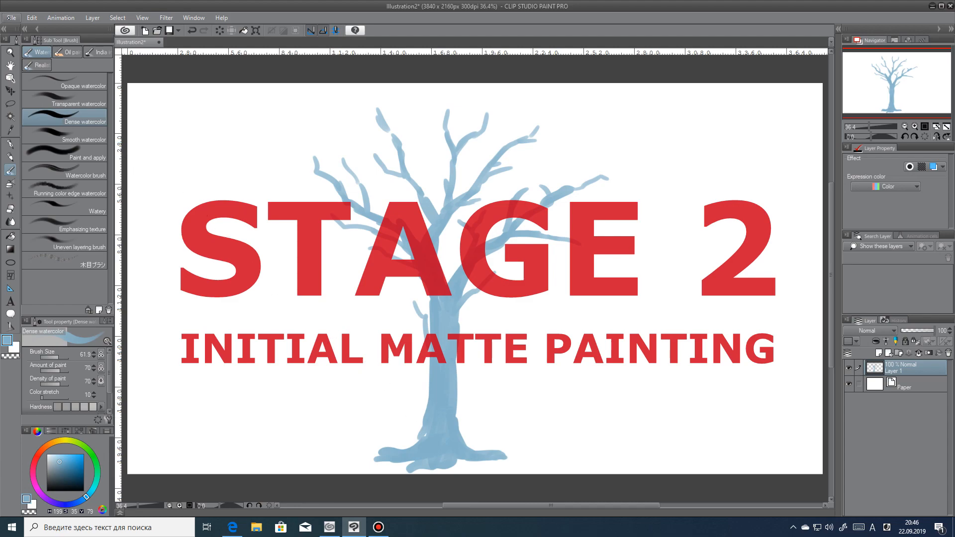
Step: Import the bark photo from drive D as a new image layer above the tree
{"action": "left_click", "coordinate": [11, 18]}
{"action": "left_click", "coordinate": [184, 178]}
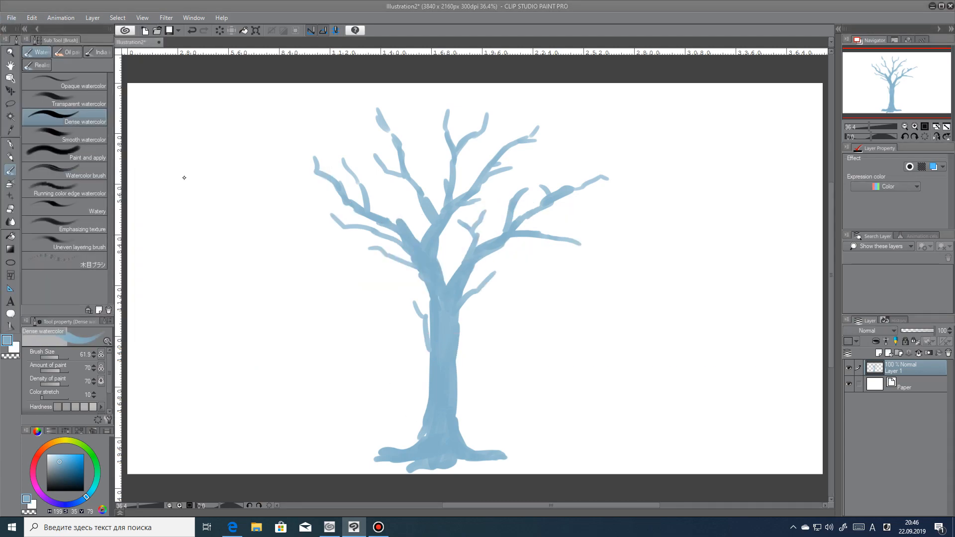
{"action": "left_click", "coordinate": [153, 23]}
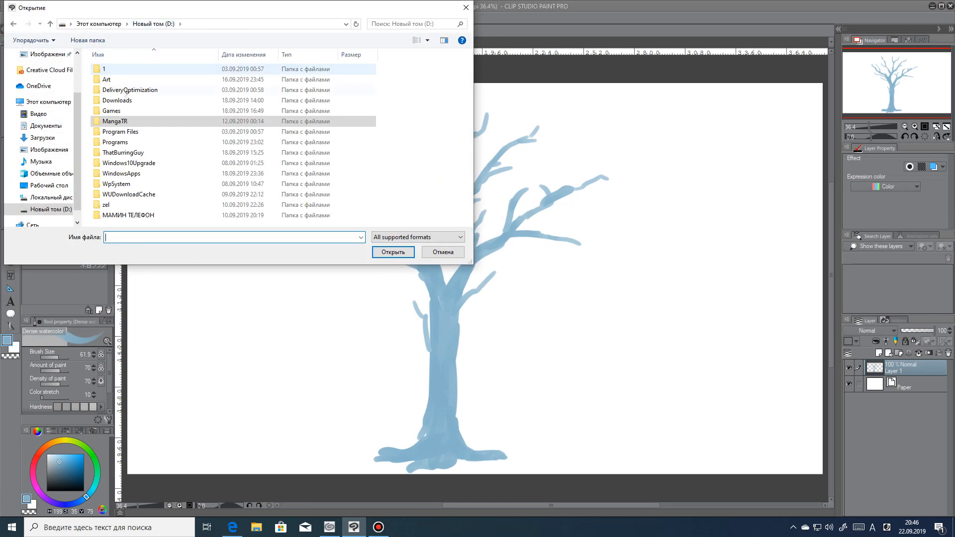
{"action": "double_click", "coordinate": [128, 76]}
{"action": "double_click", "coordinate": [225, 83]}
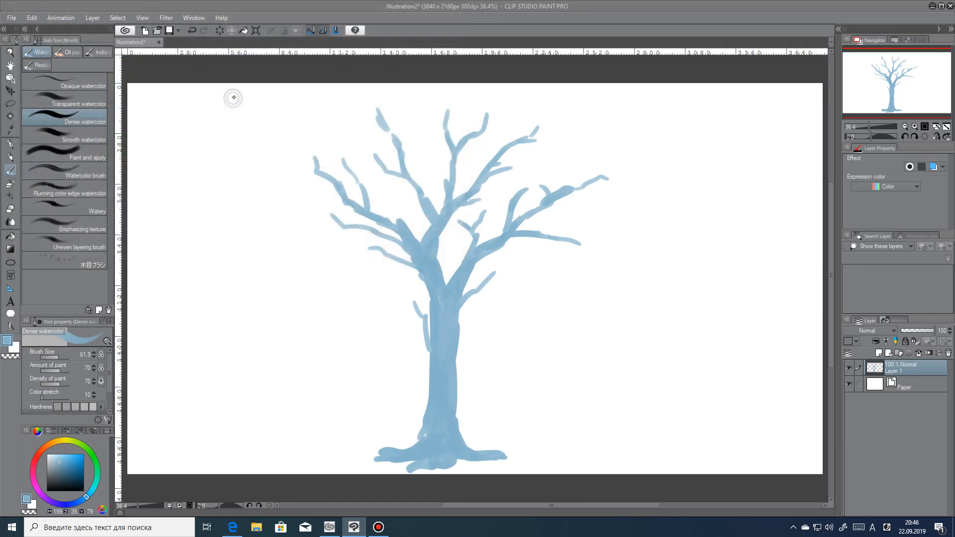
Step: Enlarge the imported bark photo over the tree and clip it to the tree layer below
{"action": "left_click_drag", "start_coordinate": [291, 403], "coordinate": [210, 455]}
{"action": "left_click_drag", "start_coordinate": [660, 155], "coordinate": [804, 59]}
{"action": "key", "text": "ctrl+alt+g"}
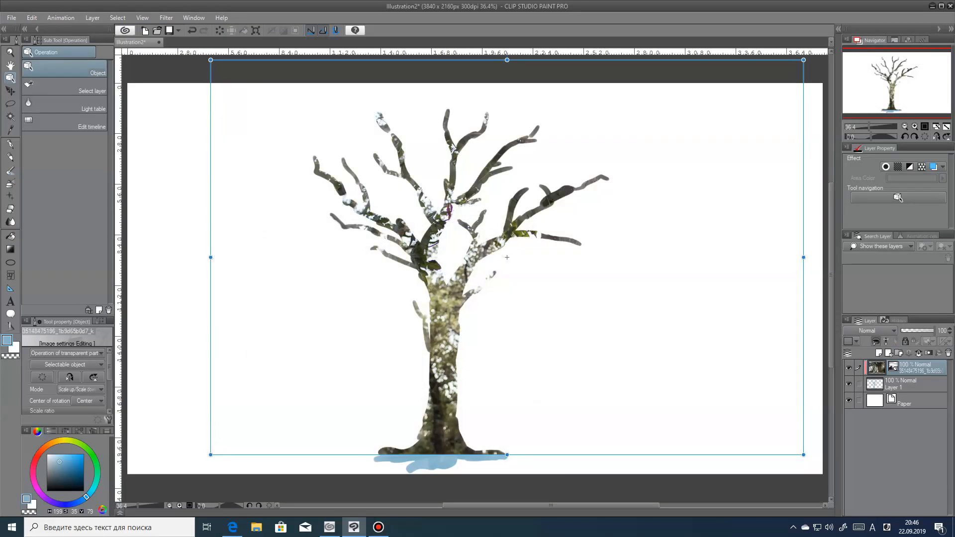
Step: Move and scale the clipped photo so its bark covers the trunk, roots and most branches
{"action": "left_click_drag", "start_coordinate": [645, 456], "coordinate": [472, 474]}
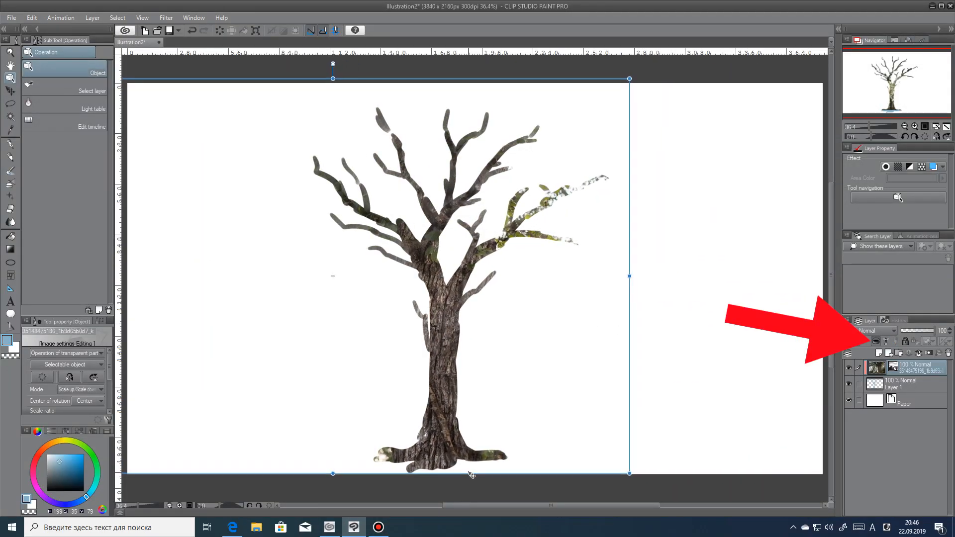
{"action": "left_click_drag", "start_coordinate": [632, 77], "coordinate": [673, 51]}
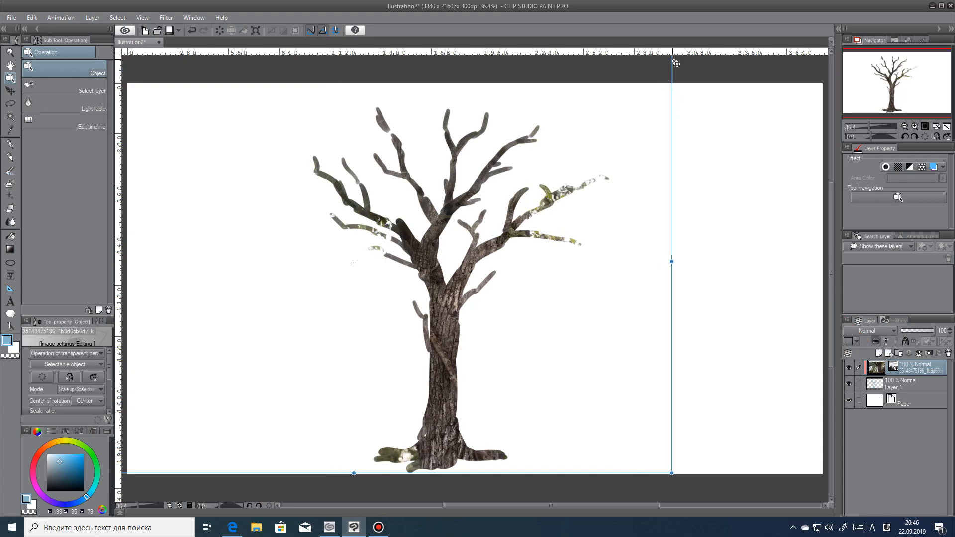
{"action": "left_click_drag", "start_coordinate": [673, 261], "coordinate": [709, 261]}
{"action": "left_click_drag", "start_coordinate": [712, 337], "coordinate": [659, 343]}
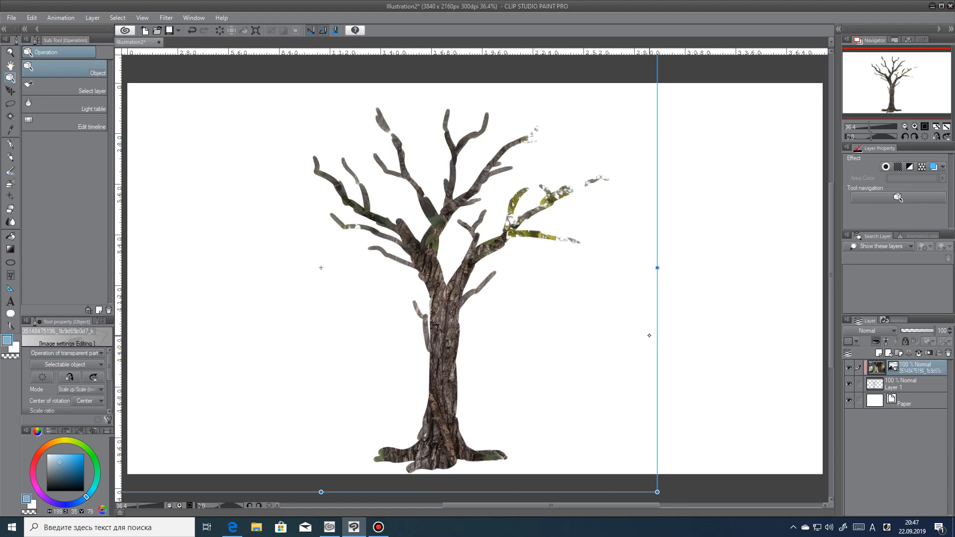
{"action": "left_click_drag", "start_coordinate": [654, 487], "coordinate": [612, 451]}
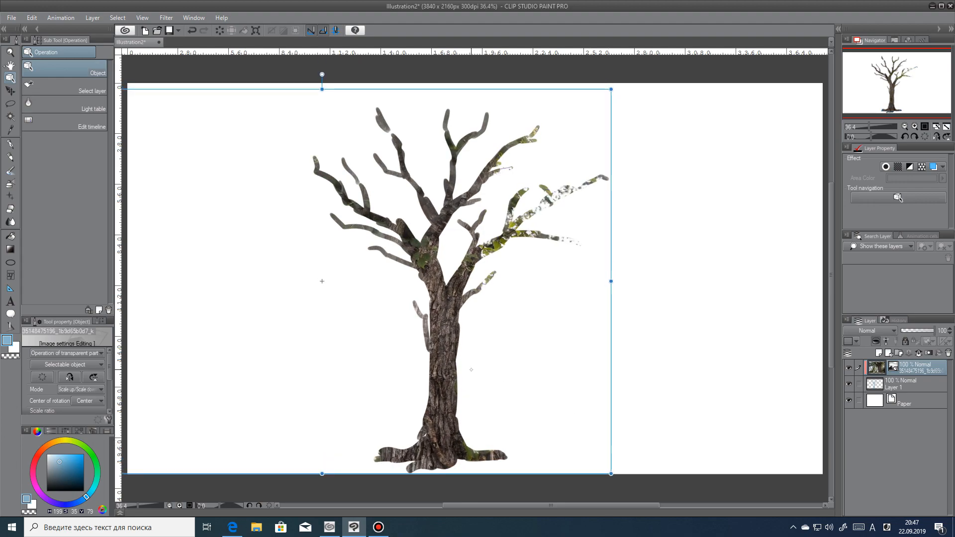
Step: Choose the Auto select tool in the variant that refers to the editing layer only
{"action": "key", "text": "ctrl+space"}
{"action": "left_click_drag", "start_coordinate": [313, 327], "coordinate": [299, 331]}
{"action": "left_click_drag", "start_coordinate": [499, 343], "coordinate": [507, 354]}
{"action": "left_click", "coordinate": [367, 379]}
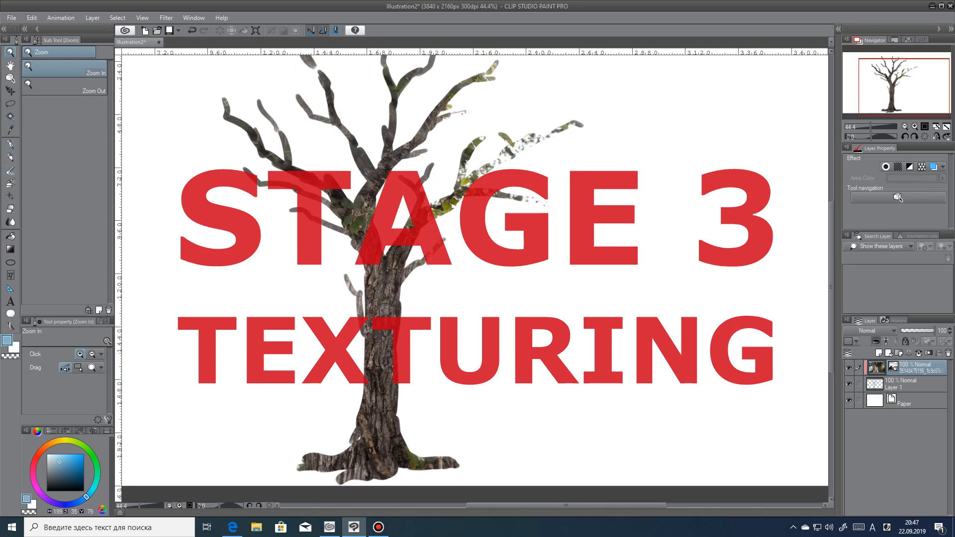
{"action": "left_click", "coordinate": [10, 209]}
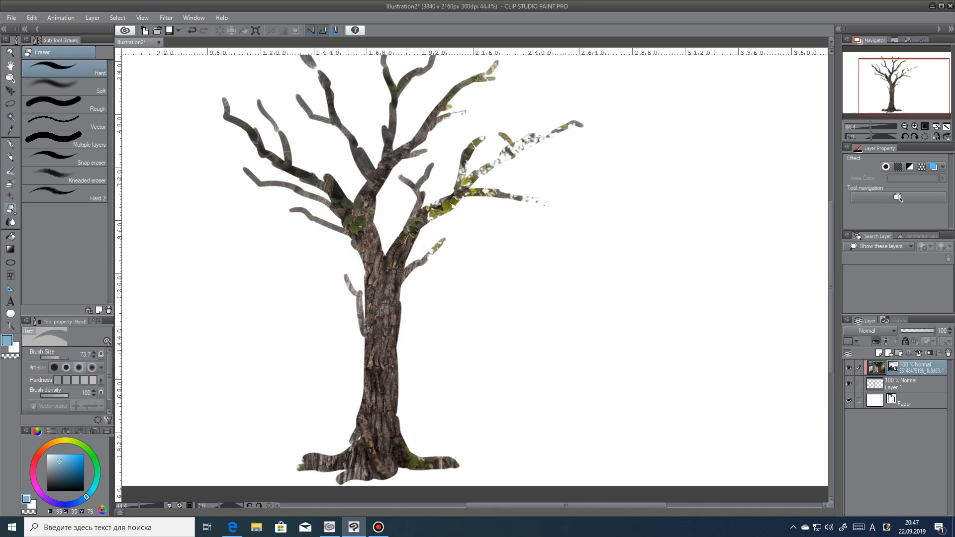
{"action": "left_click", "coordinate": [10, 116]}
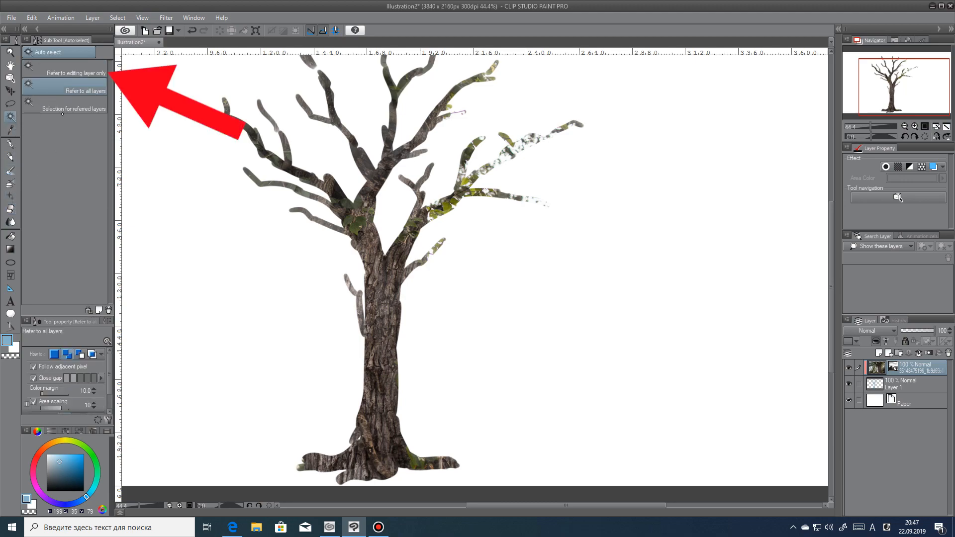
{"action": "left_click", "coordinate": [75, 69]}
Step: Clear the auto selection made on the photo layer and make Layer 1 the active layer
{"action": "left_click", "coordinate": [377, 297]}
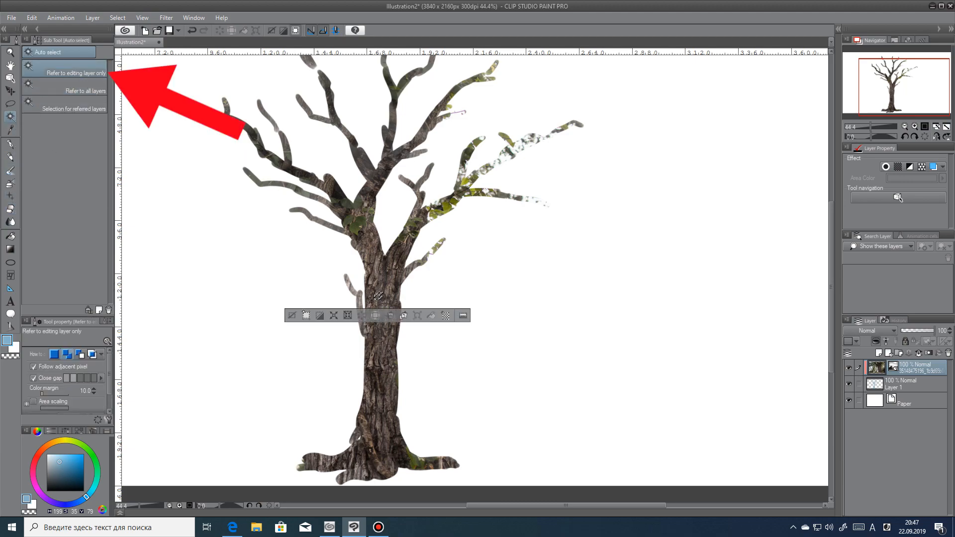
{"action": "left_click", "coordinate": [292, 315]}
{"action": "left_click", "coordinate": [899, 381]}
{"action": "left_click", "coordinate": [370, 341]}
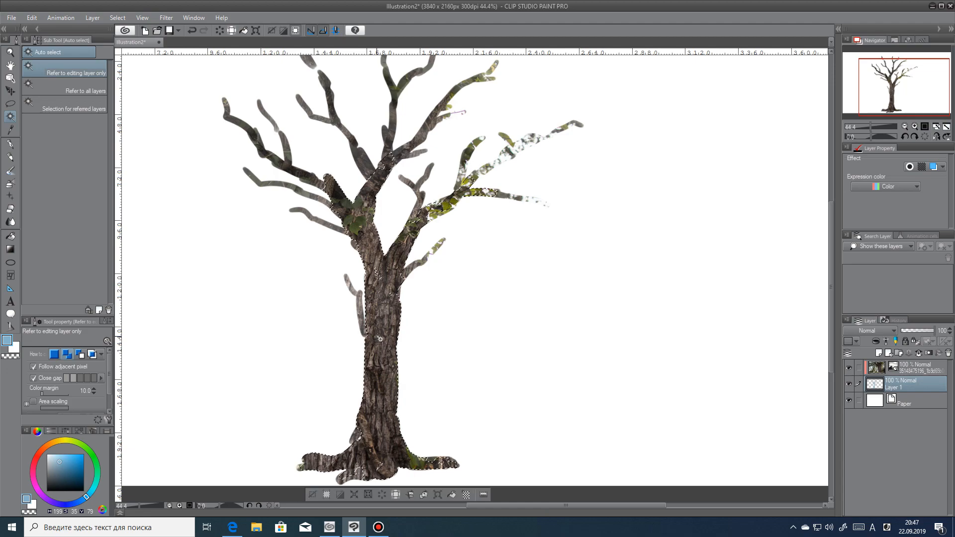
{"action": "left_click", "coordinate": [394, 159]}
{"action": "left_click", "coordinate": [432, 119]}
{"action": "left_click", "coordinate": [423, 103]}
{"action": "left_click", "coordinate": [334, 494]}
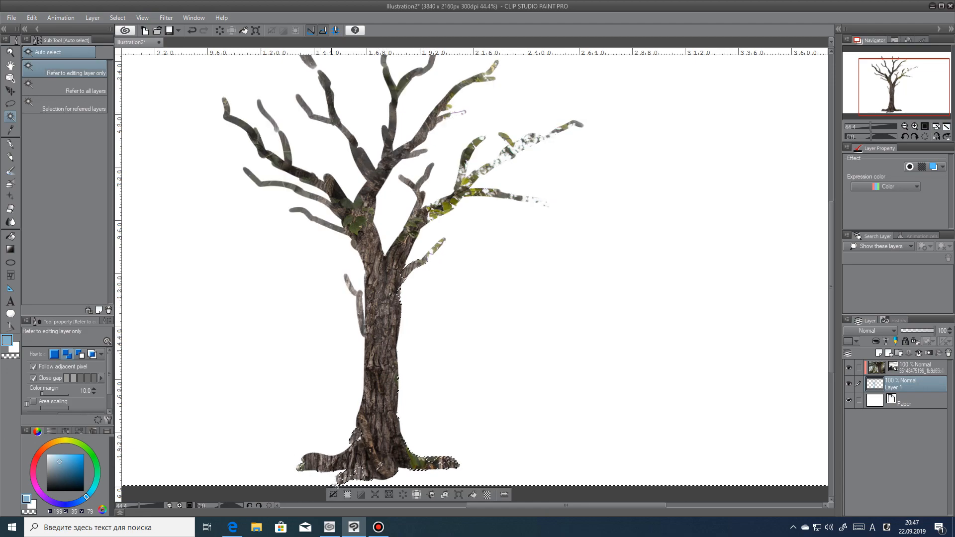
Step: Select the empty background of Layer 1 and invert the selection to isolate the whole tree
{"action": "left_click", "coordinate": [491, 374]}
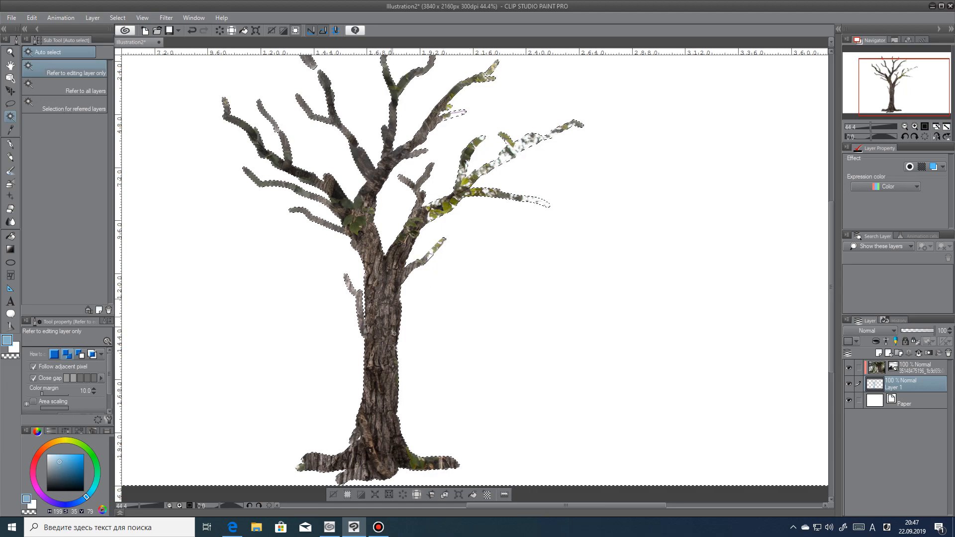
{"action": "left_click", "coordinate": [364, 495]}
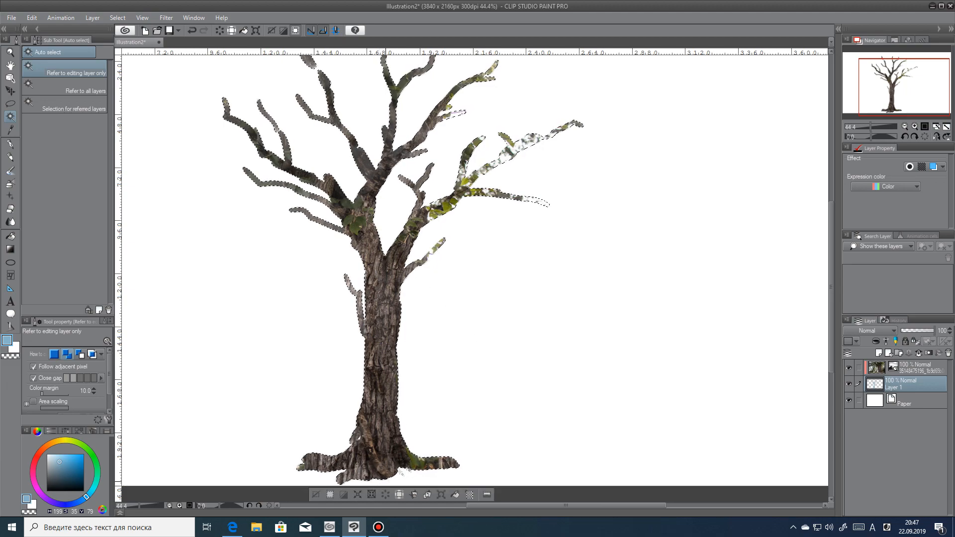
{"action": "scroll", "coordinate": [774, 217], "scroll_direction": "down", "scroll_amount": 2}
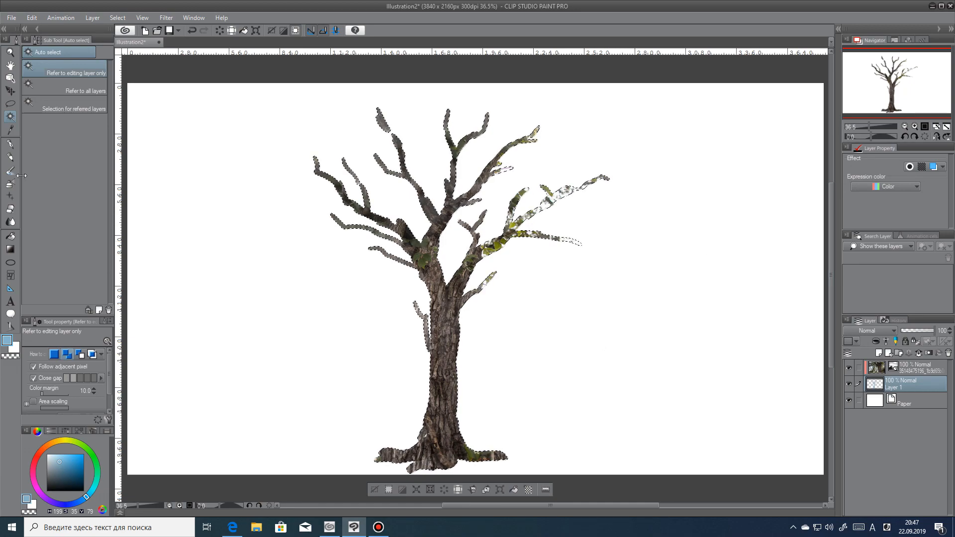
Step: Choose the Soft airbrush and set the painting colour to a muted green (H 118, S 45, V 67)
{"action": "key", "text": "b"}
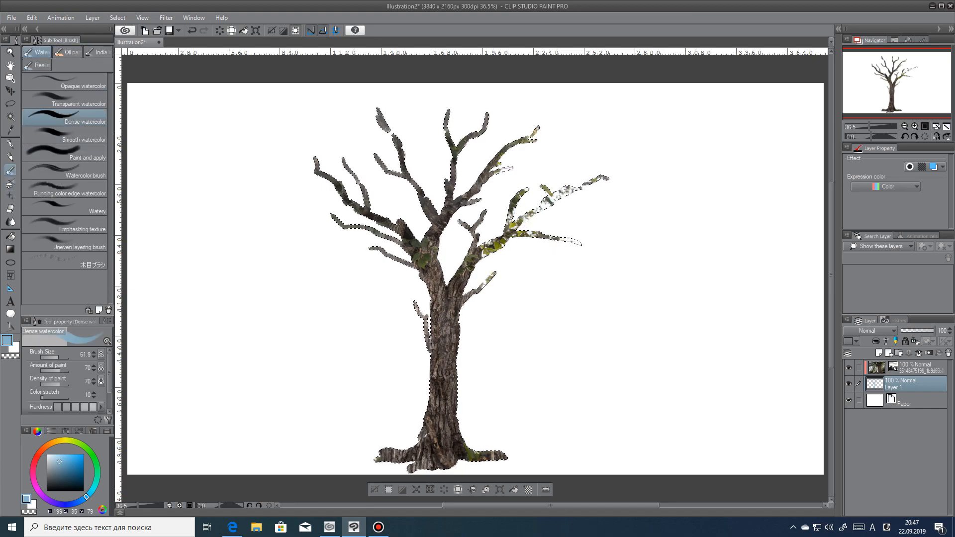
{"action": "key", "text": "b"}
{"action": "left_click", "coordinate": [92, 455]}
{"action": "left_click", "coordinate": [68, 465]}
{"action": "left_click_drag", "start_coordinate": [73, 469], "coordinate": [64, 465]}
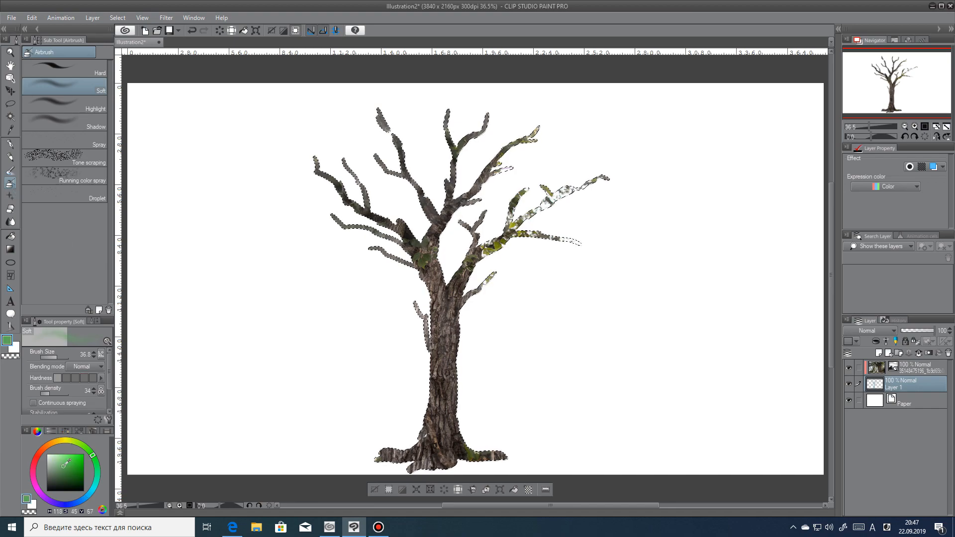
Step: Add a new Multiply layer above the photo and airbrush green over the selected tree at brush size 248.6
{"action": "key", "text": "ctrl+shift+n"}
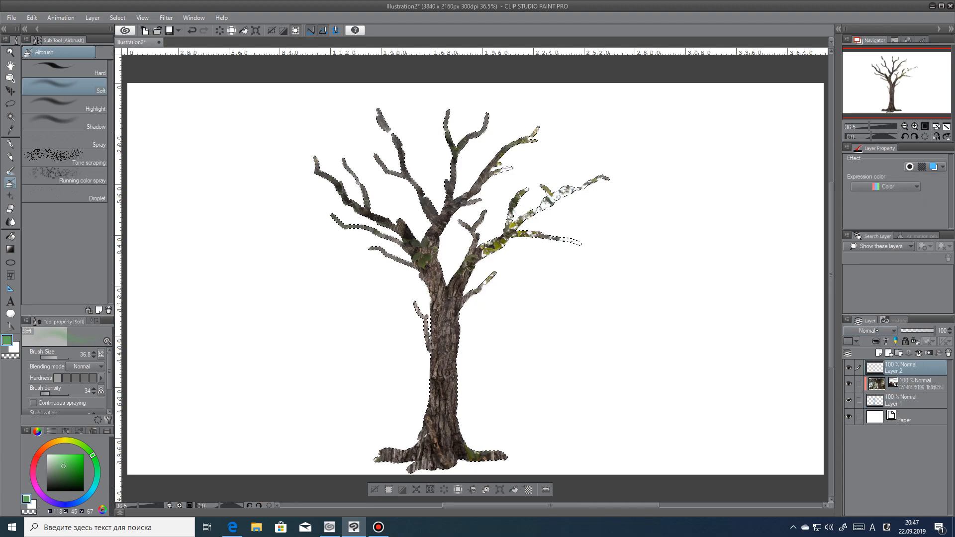
{"action": "left_click", "coordinate": [869, 331]}
{"action": "left_click", "coordinate": [863, 85]}
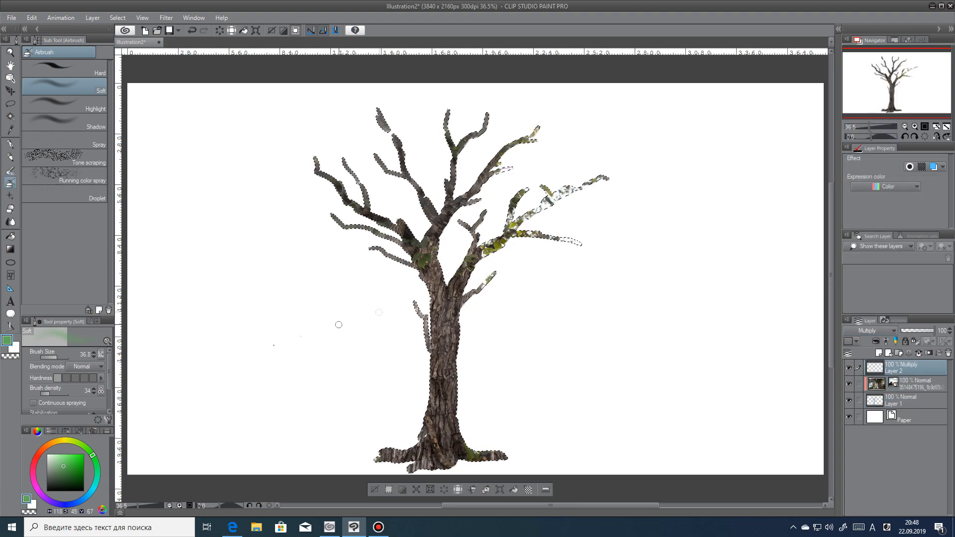
{"action": "left_click_drag", "start_coordinate": [475, 278], "coordinate": [435, 283]}
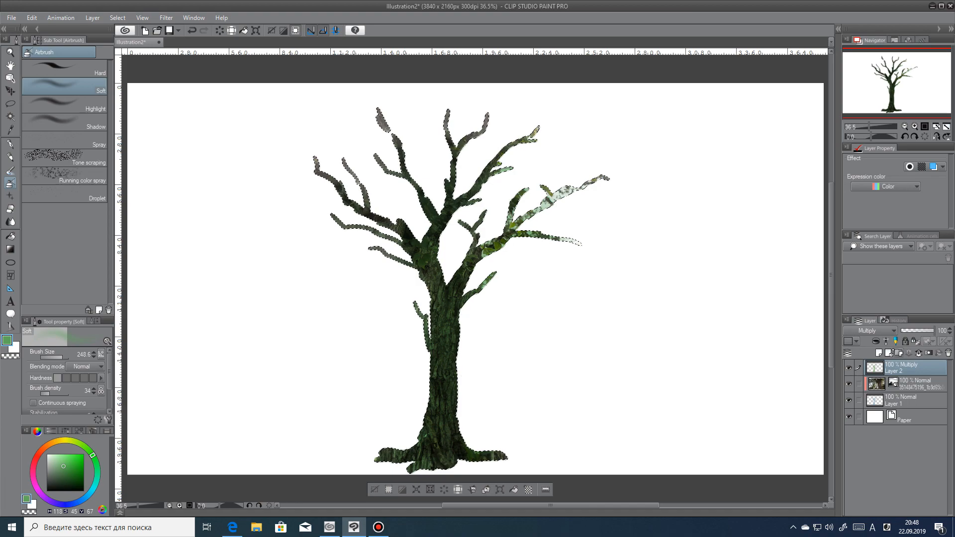
Step: Add a new Darken layer and airbrush a darker green (H 118, S 44, V 51) along the trunk
{"action": "left_click", "coordinate": [879, 352]}
{"action": "left_click", "coordinate": [875, 331]}
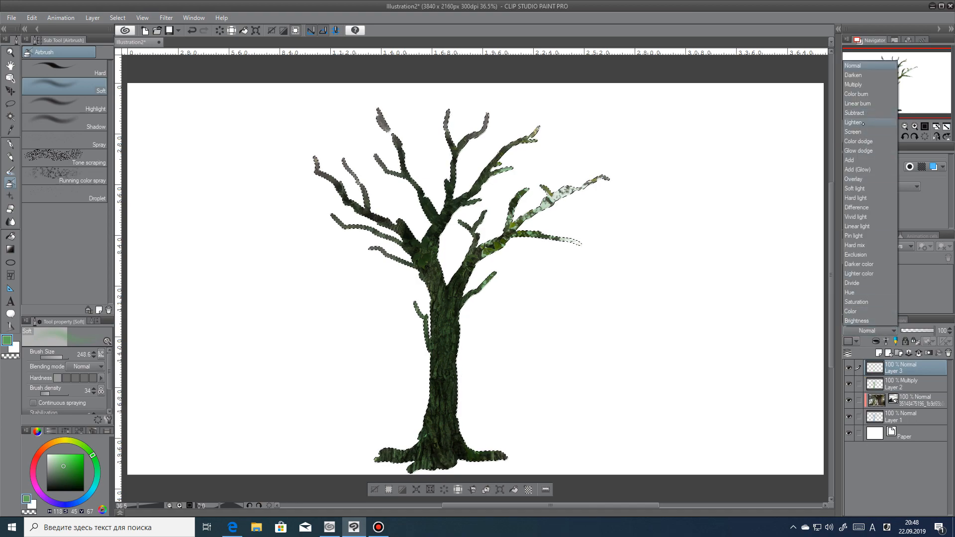
{"action": "left_click", "coordinate": [859, 75]}
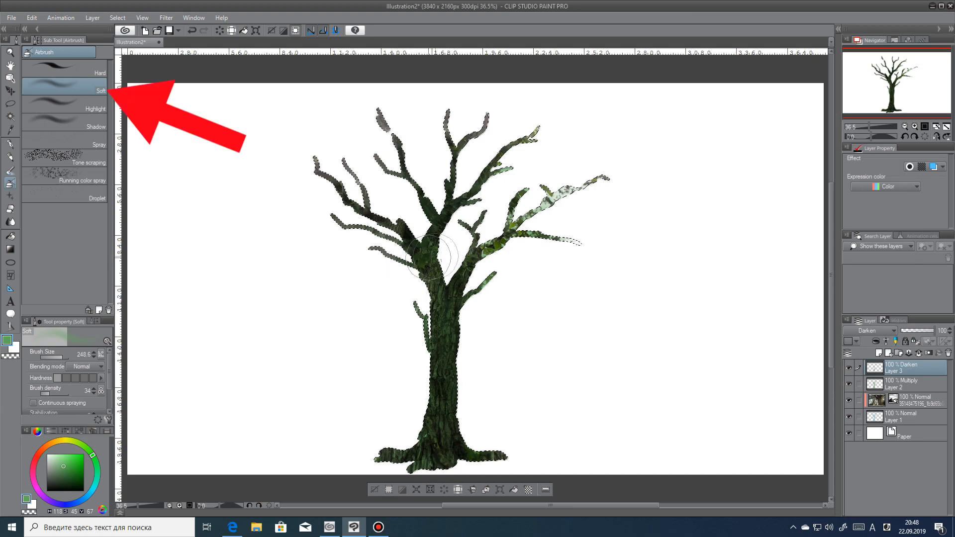
{"action": "left_click", "coordinate": [63, 472]}
{"action": "left_click_drag", "start_coordinate": [421, 319], "coordinate": [416, 440]}
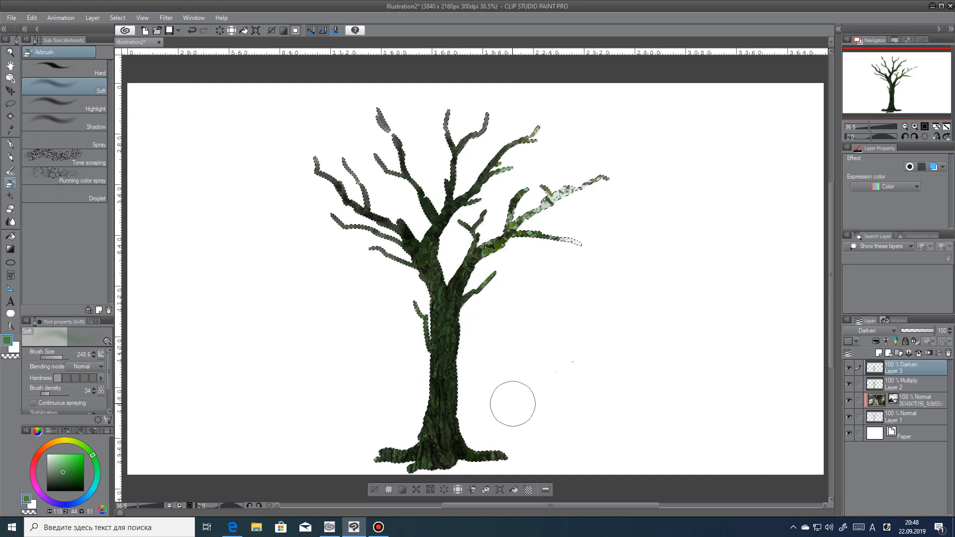
Step: Try Normal blending on Layer 3, and set it back to Darken
{"action": "left_click", "coordinate": [875, 330]}
{"action": "left_click", "coordinate": [860, 65]}
{"action": "left_click", "coordinate": [875, 330]}
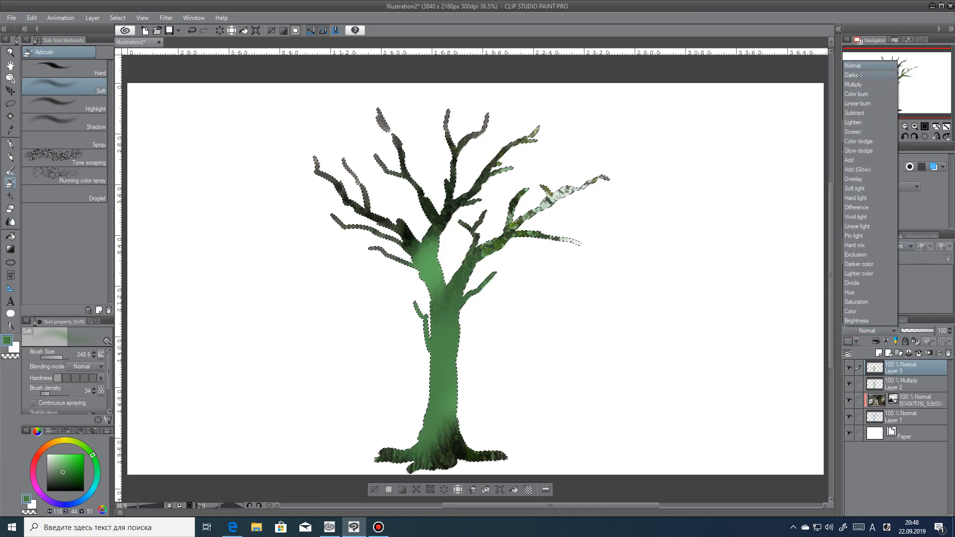
{"action": "left_click", "coordinate": [868, 78]}
Step: Add another layer in Normal mode and shade the trunk and branches with the Shadow airbrush at size 61.9
{"action": "left_click", "coordinate": [878, 353]}
{"action": "left_click", "coordinate": [875, 330]}
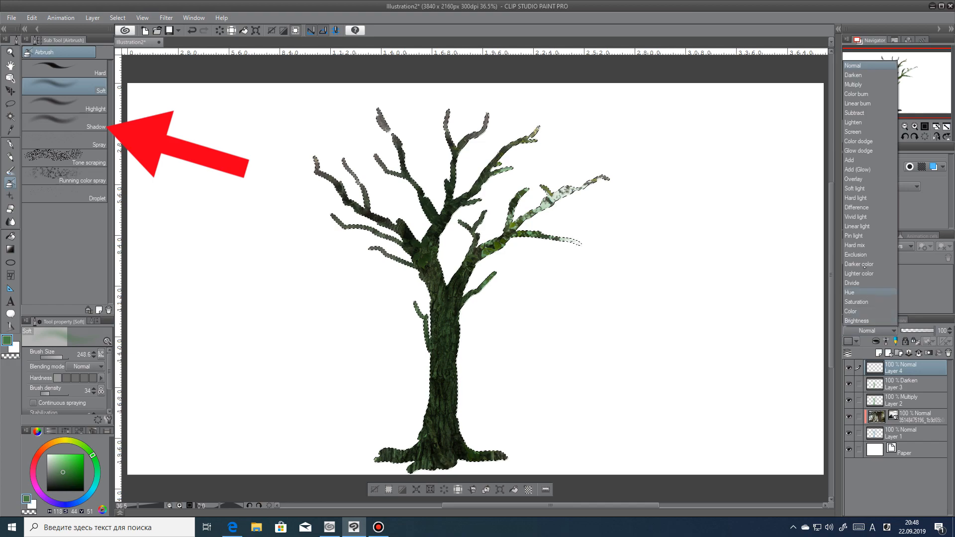
{"action": "left_click", "coordinate": [869, 66]}
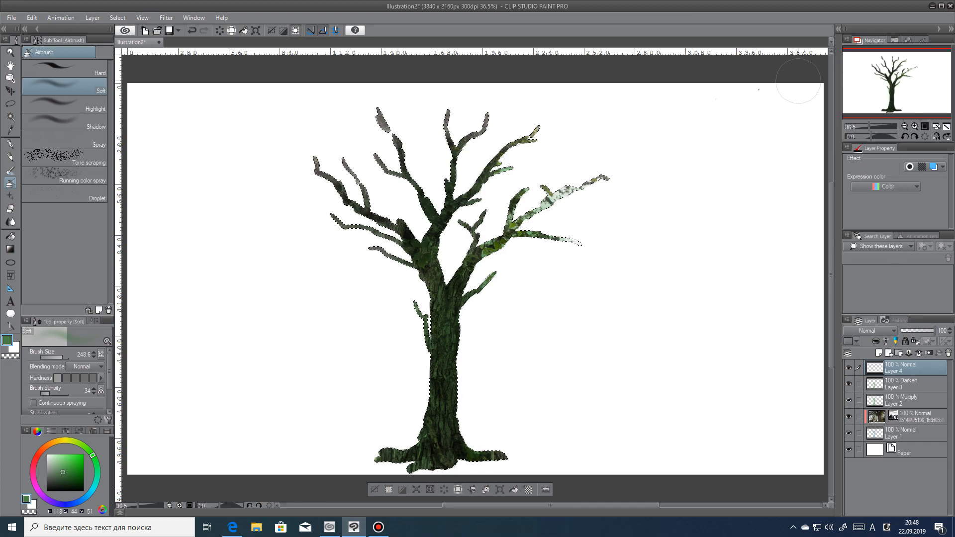
{"action": "left_click", "coordinate": [95, 121]}
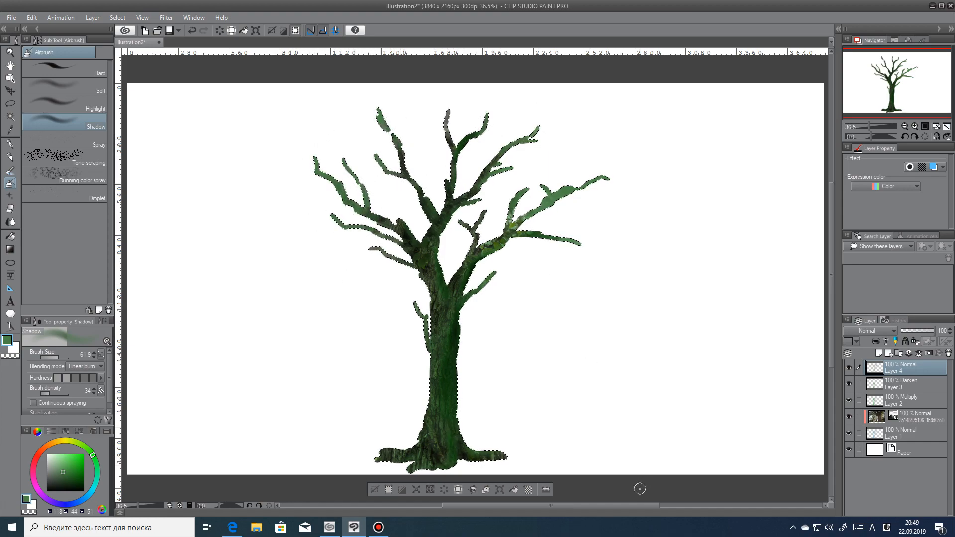
Step: Add a new Screen layer on top and try lightening strokes up the trunk with the Shadow airbrush at size 61.9
{"action": "left_click", "coordinate": [878, 353]}
{"action": "left_click", "coordinate": [871, 331]}
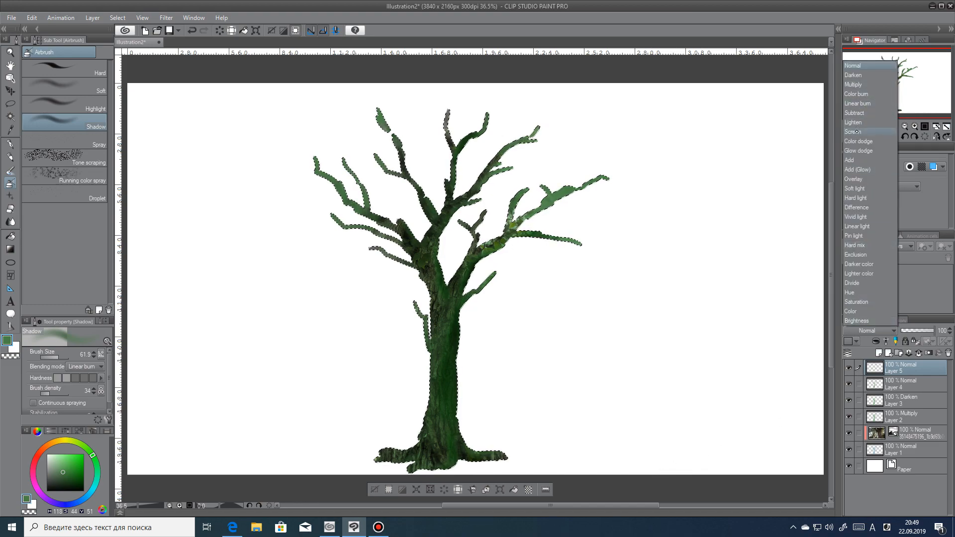
{"action": "left_click", "coordinate": [856, 132]}
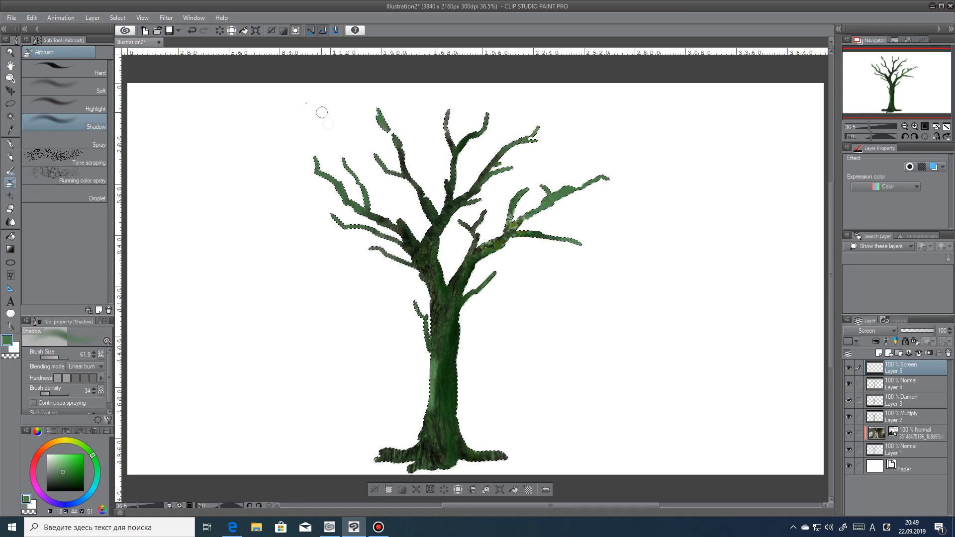
{"action": "left_click", "coordinate": [196, 31]}
{"action": "left_click_drag", "start_coordinate": [426, 419], "coordinate": [426, 383]}
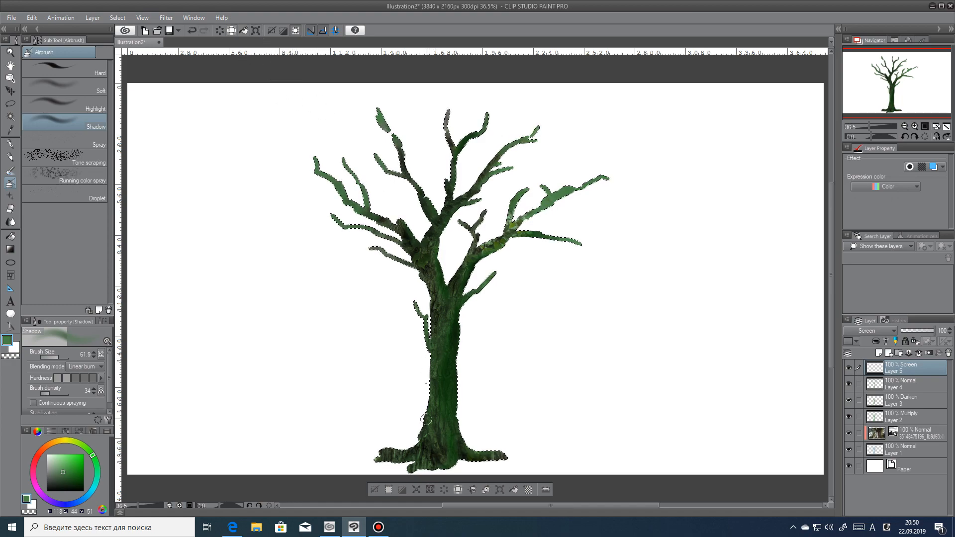
{"action": "mouse_move", "coordinate": [432, 403]}
{"action": "left_mouse_down"}
{"action": "mouse_move", "coordinate": [421, 323]}
{"action": "mouse_move", "coordinate": [424, 355]}
{"action": "mouse_move", "coordinate": [433, 322]}
{"action": "left_mouse_up"}
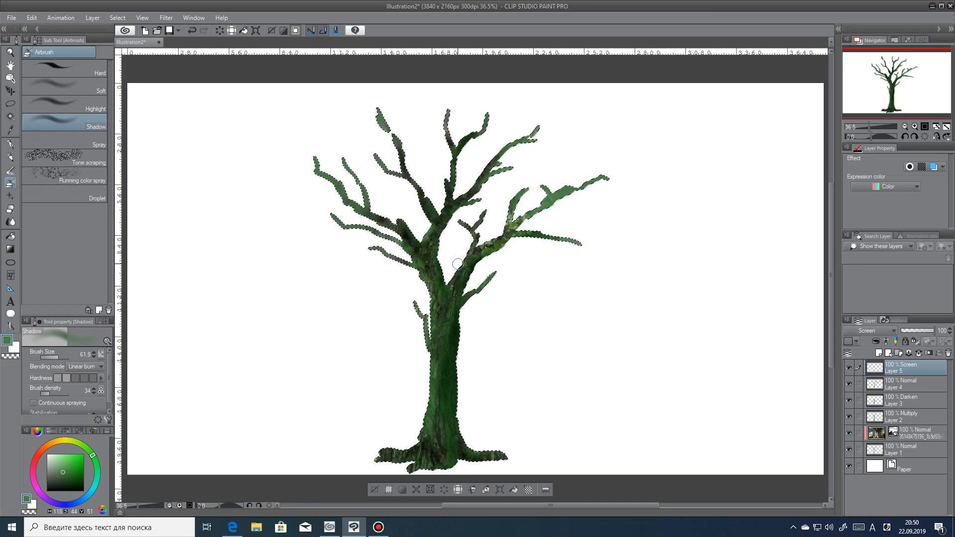
Step: Try Lighten blending on Layer 5, and set it back to Screen
{"action": "left_click", "coordinate": [872, 331]}
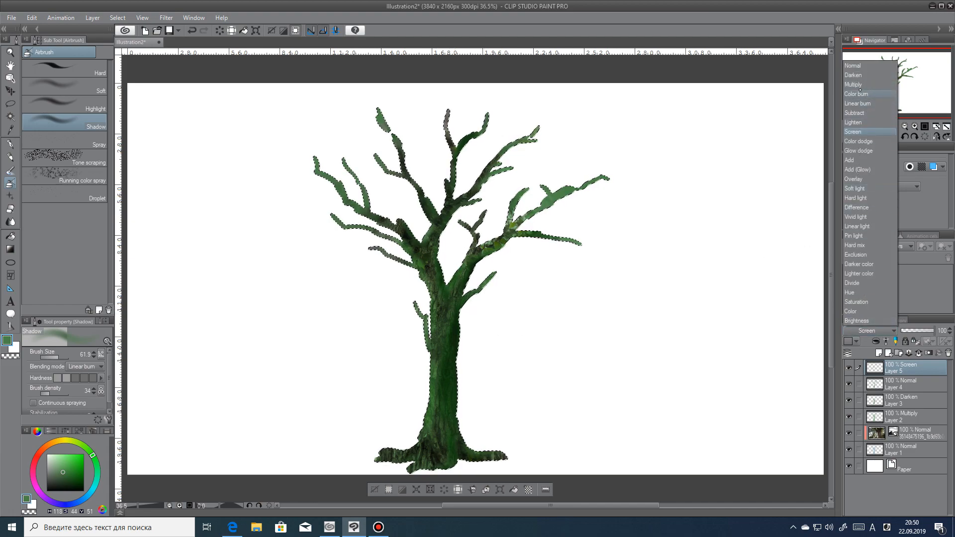
{"action": "left_click", "coordinate": [860, 123]}
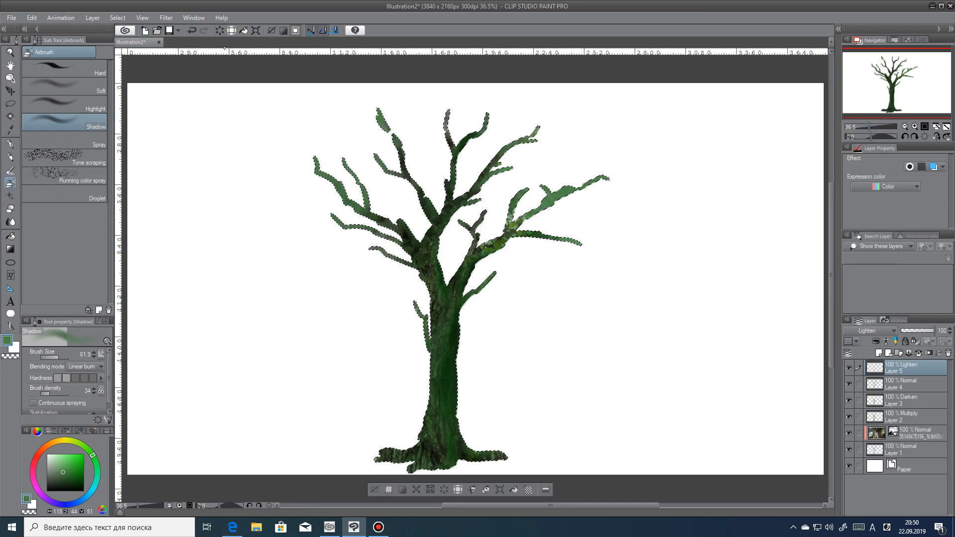
{"action": "left_click", "coordinate": [872, 331]}
{"action": "left_click", "coordinate": [865, 132]}
Step: Highlight the trunk, lower branches and roots on the Screen layer with the Soft airbrush at size 36.8, keeping the tree selected
{"action": "left_click", "coordinate": [64, 87]}
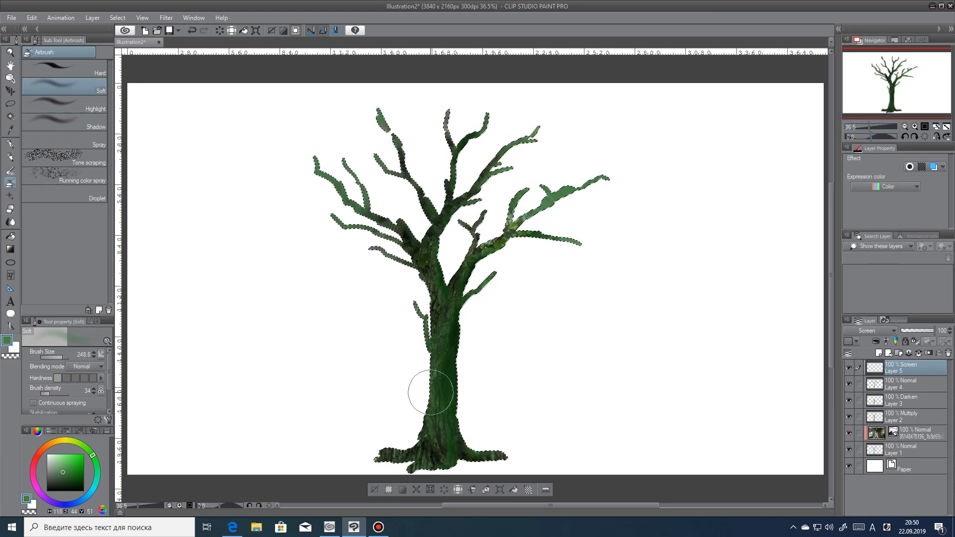
{"action": "left_click", "coordinate": [192, 30]}
{"action": "left_click_drag", "start_coordinate": [432, 355], "coordinate": [425, 420]}
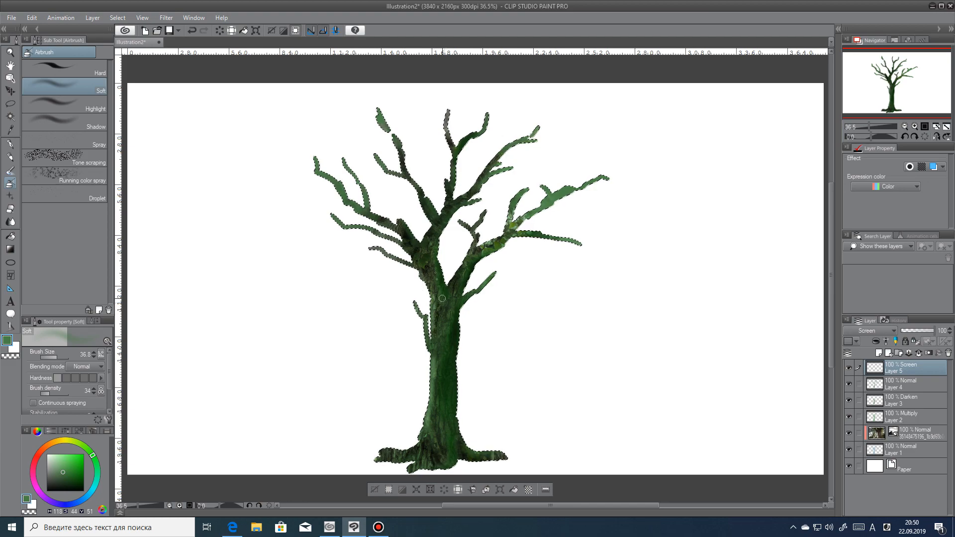
{"action": "left_click_drag", "start_coordinate": [453, 287], "coordinate": [464, 258]}
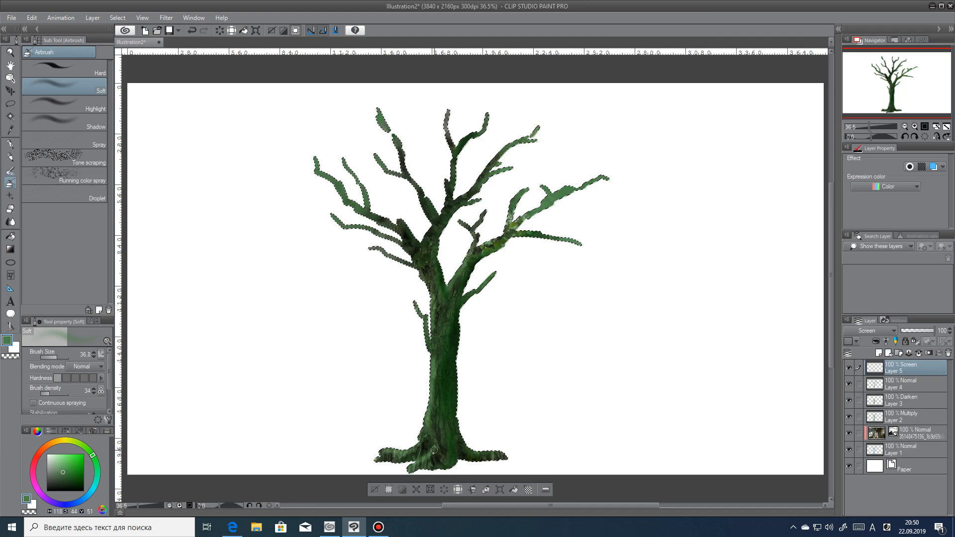
{"action": "left_click_drag", "start_coordinate": [440, 361], "coordinate": [434, 418]}
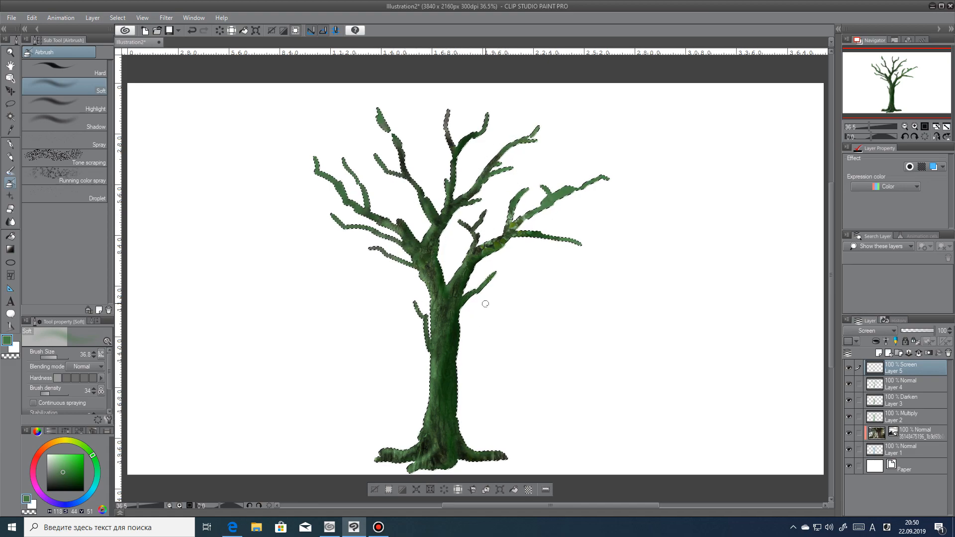
{"action": "key", "text": "ctrl+d"}
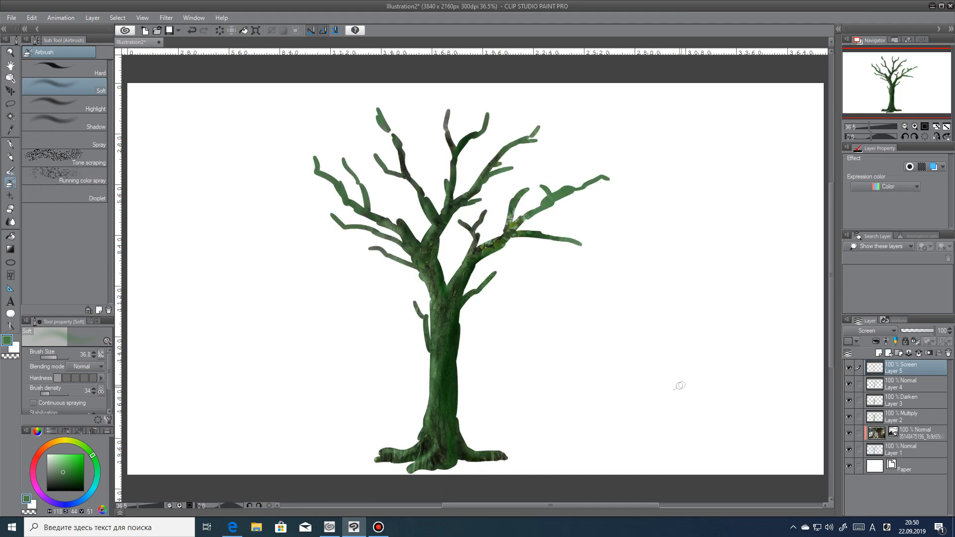
{"action": "key", "text": "ctrl+z"}
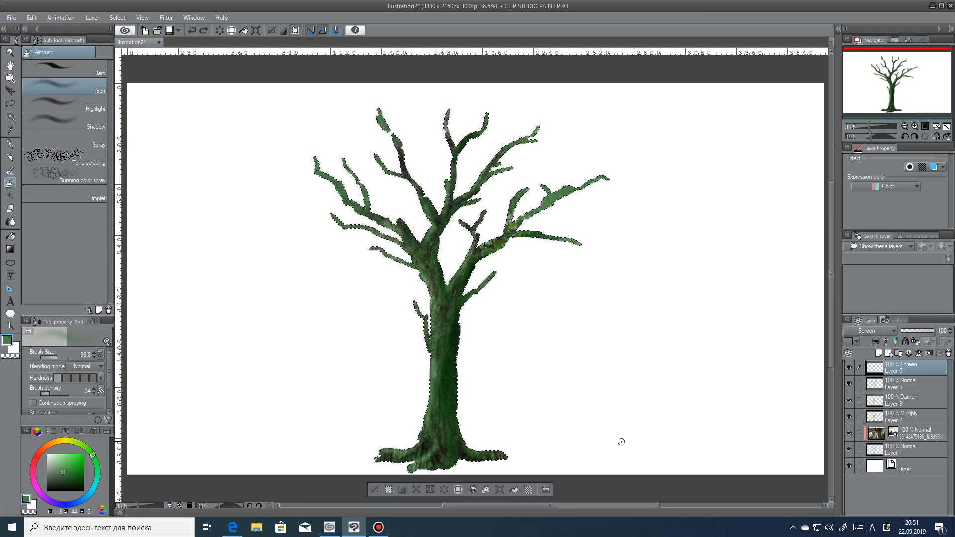
Step: Add a new Multiply layer above Layer 5 and pick a darker green (H 118, S 59, V 41)
{"action": "left_click", "coordinate": [879, 352]}
{"action": "left_click", "coordinate": [875, 331]}
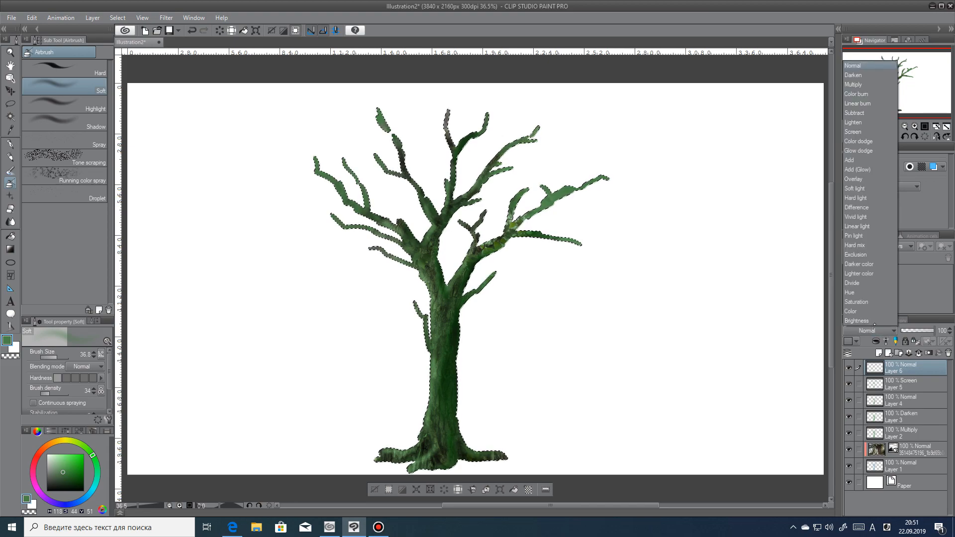
{"action": "left_click", "coordinate": [871, 83]}
{"action": "left_click", "coordinate": [68, 476]}
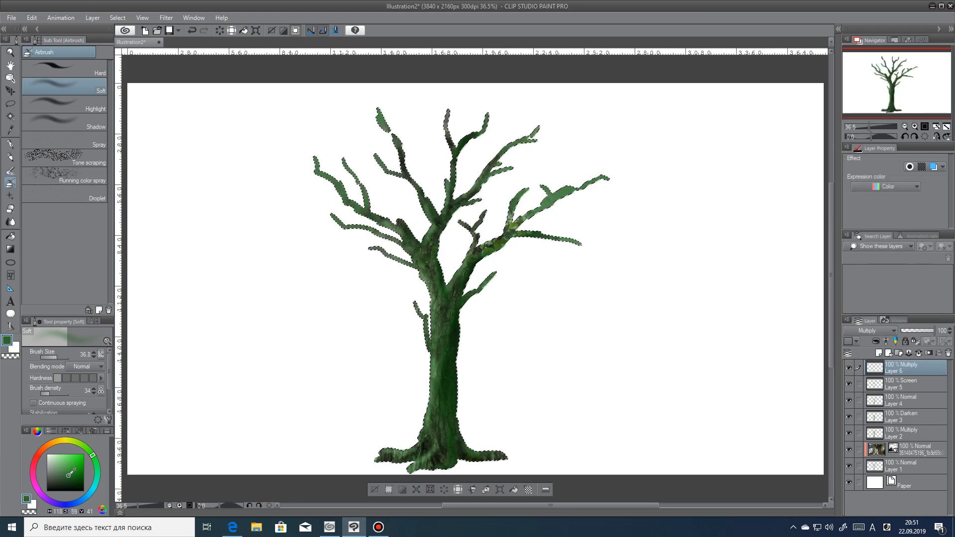
Step: Paint mottled shadows over the tree with the 山脈ブラシ vegetation brush at size 457.6, and blend them using Running color on fiber at size 147.6
{"action": "left_click", "coordinate": [10, 196]}
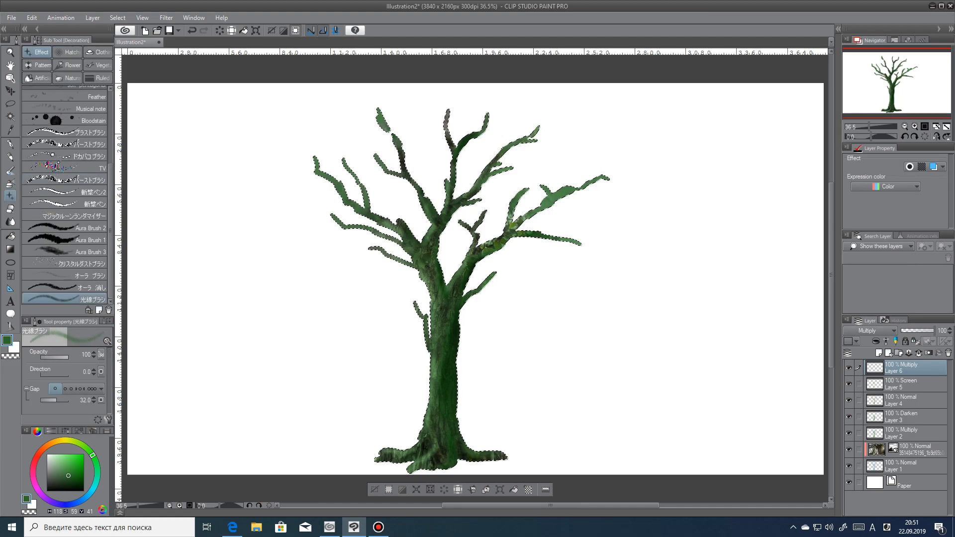
{"action": "left_click", "coordinate": [70, 65]}
{"action": "left_click", "coordinate": [97, 65]}
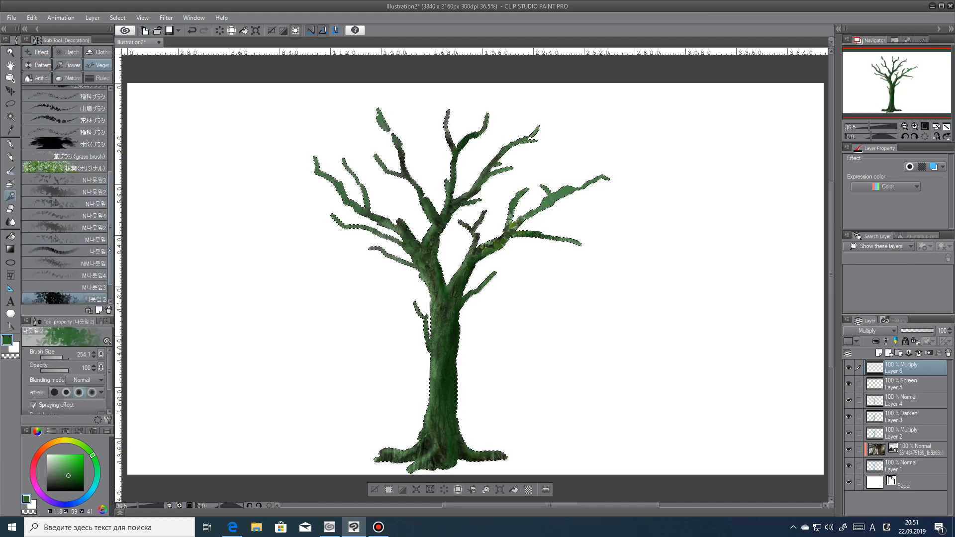
{"action": "left_click_drag", "start_coordinate": [110, 279], "coordinate": [107, 299]}
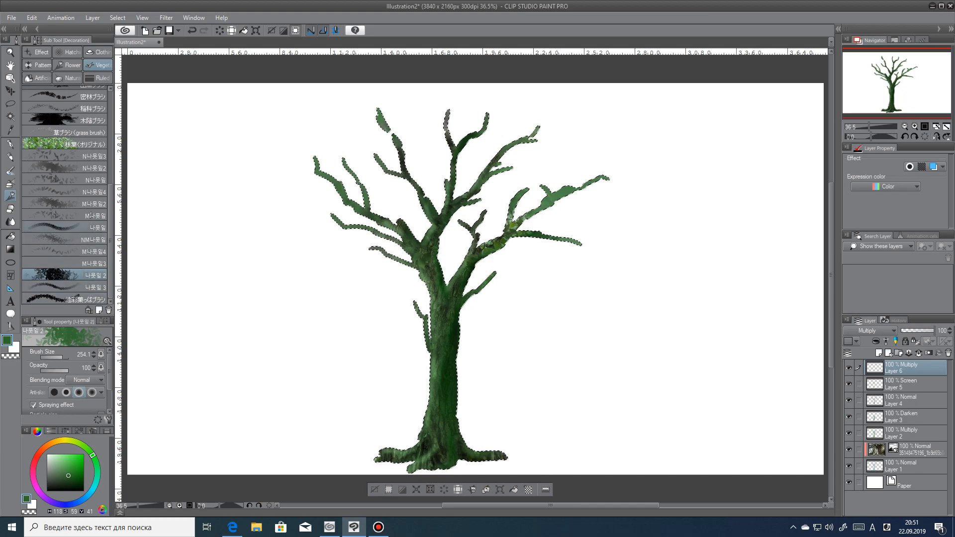
{"action": "scroll", "coordinate": [75, 199], "scroll_direction": "up", "scroll_amount": 5}
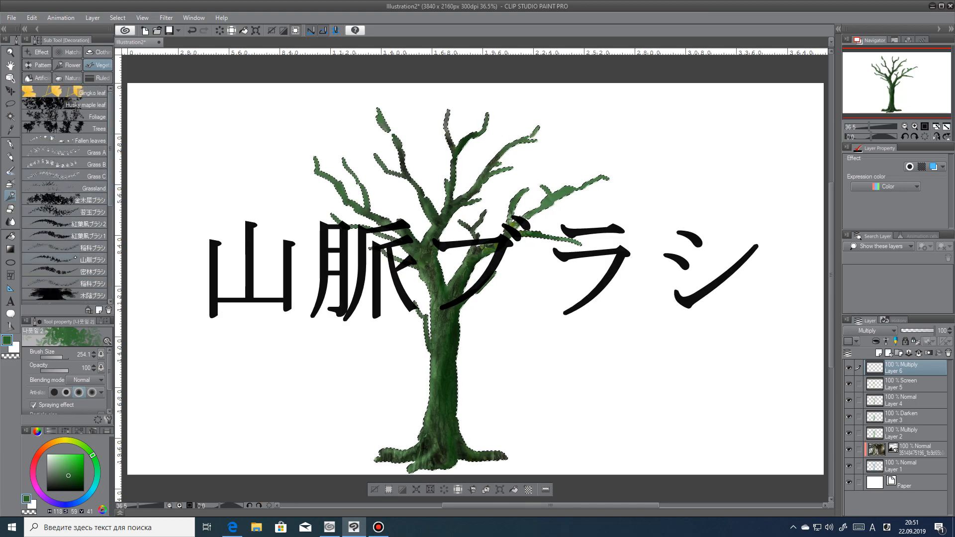
{"action": "left_click", "coordinate": [93, 259]}
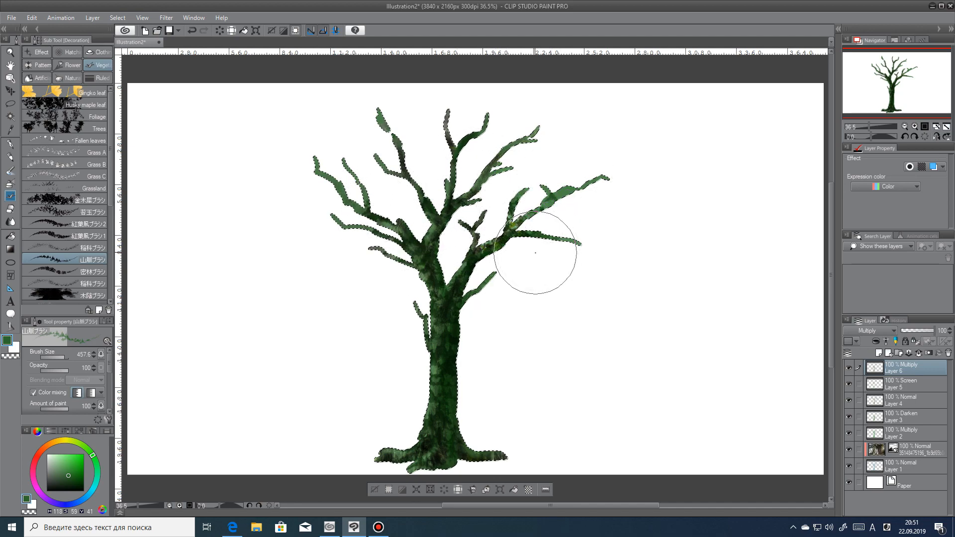
{"action": "key", "text": "j"}
{"action": "left_click", "coordinate": [61, 358]}
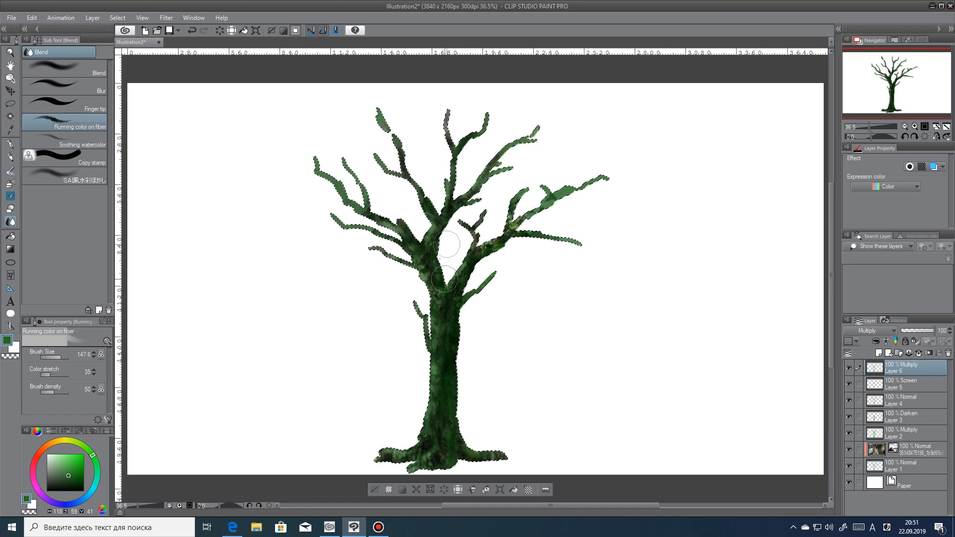
Step: Add another Multiply layer, deepen the trunk and branch shadows with the 山脈ブラシ brush, and blend them using Running color on fiber
{"action": "left_click", "coordinate": [879, 353]}
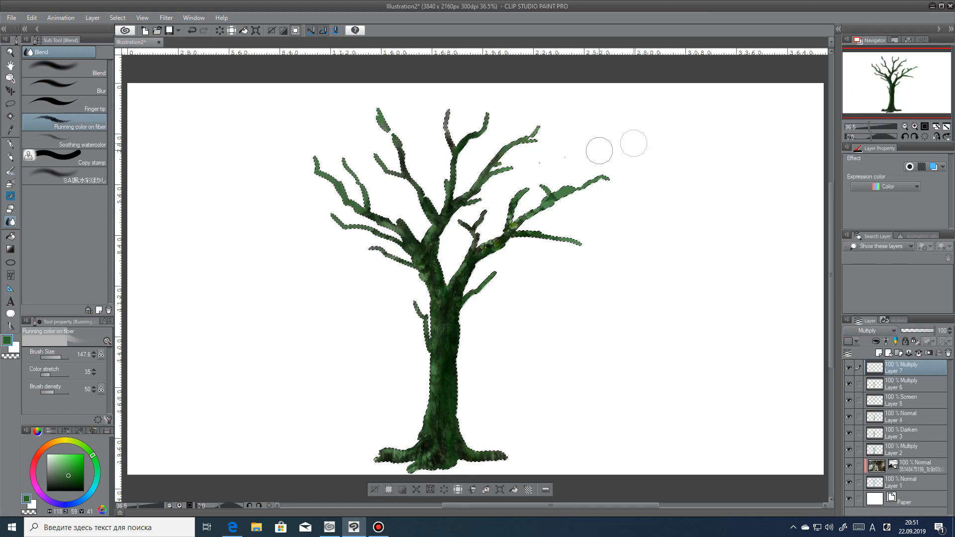
{"action": "left_click", "coordinate": [12, 195]}
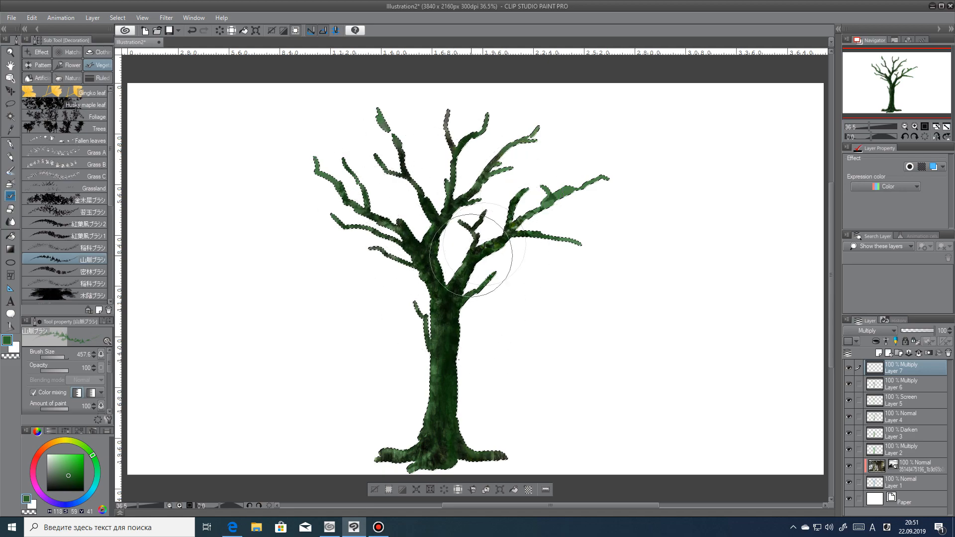
{"action": "left_click", "coordinate": [11, 222]}
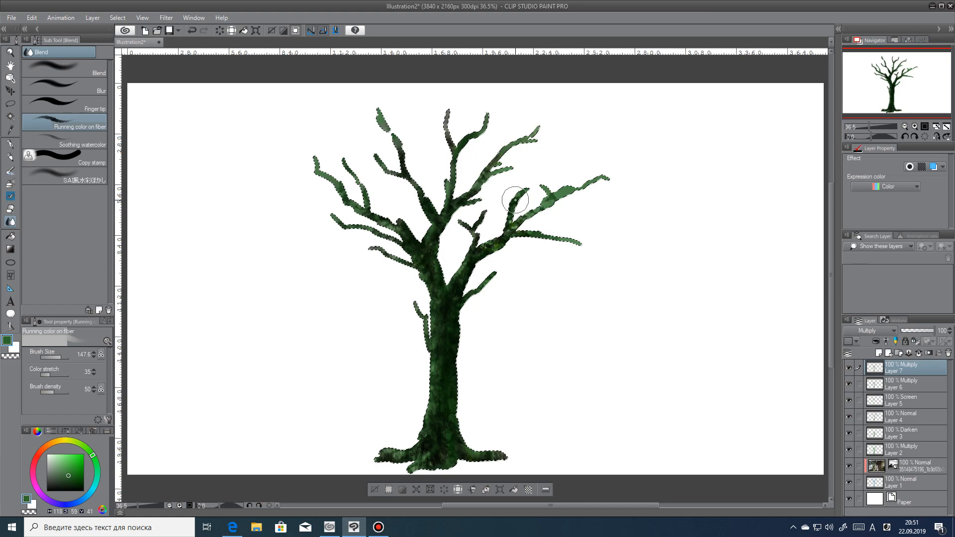
Step: Add a new layer in Add mode and brighten the trunk, branches and roots with the Soft airbrush at size 36.8
{"action": "left_click", "coordinate": [879, 353]}
{"action": "left_click", "coordinate": [869, 331]}
{"action": "left_click", "coordinate": [851, 160]}
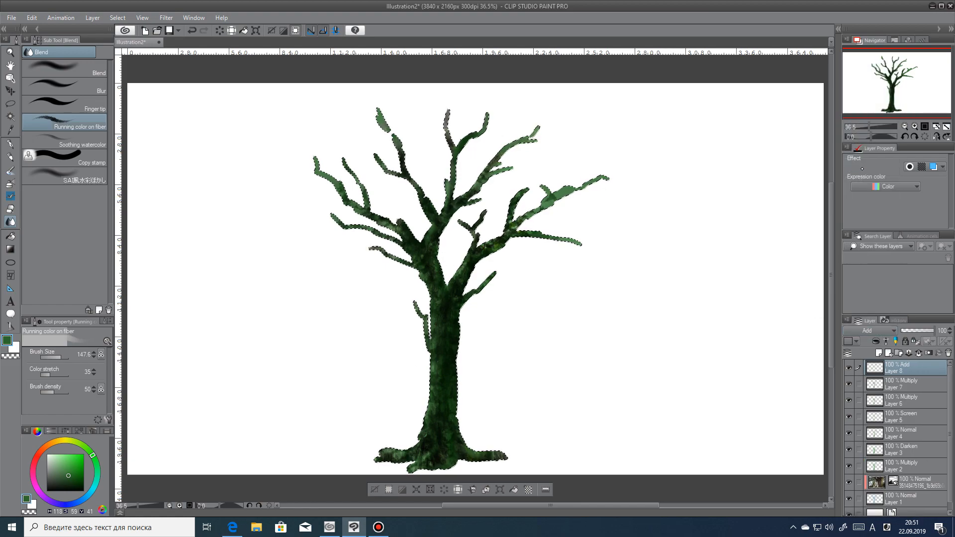
{"action": "key", "text": "b"}
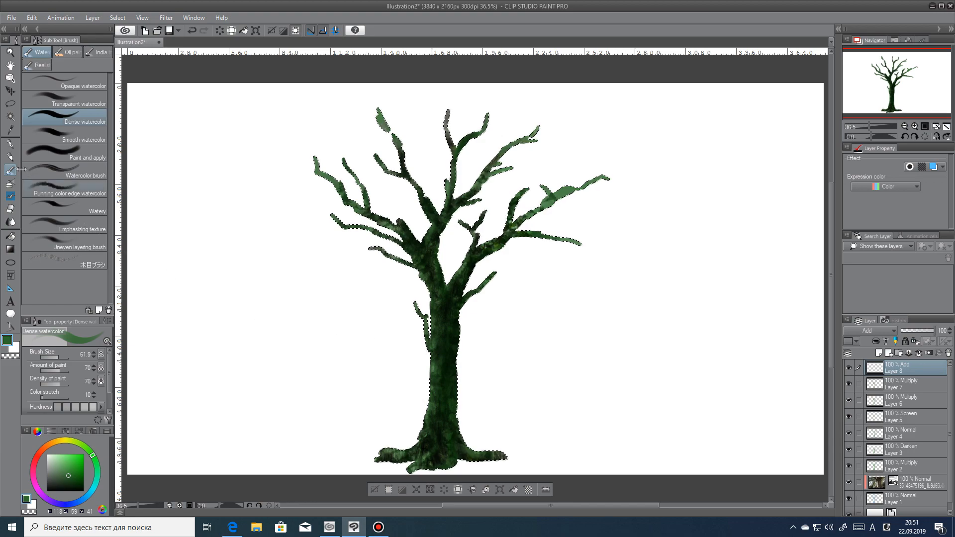
{"action": "key", "text": "b"}
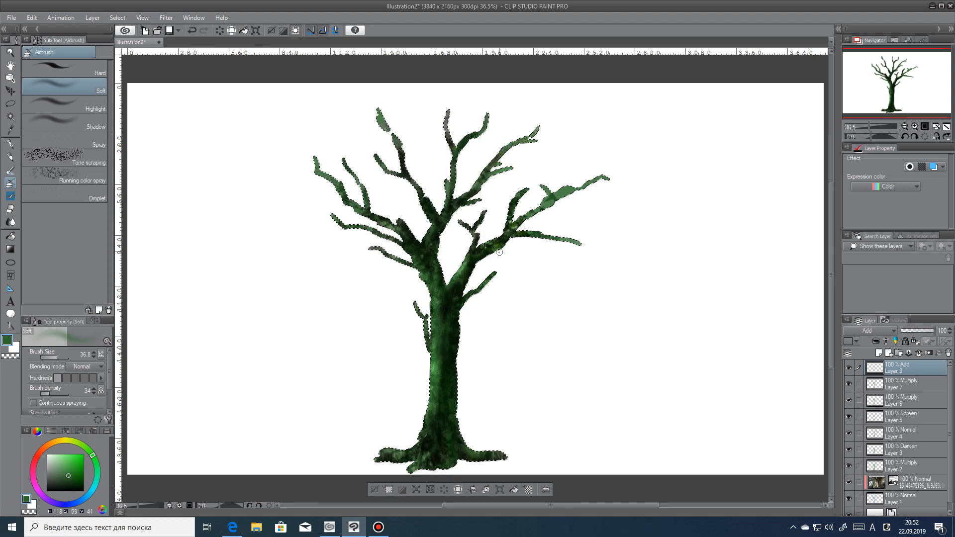
{"action": "left_click_drag", "start_coordinate": [474, 242], "coordinate": [492, 242]}
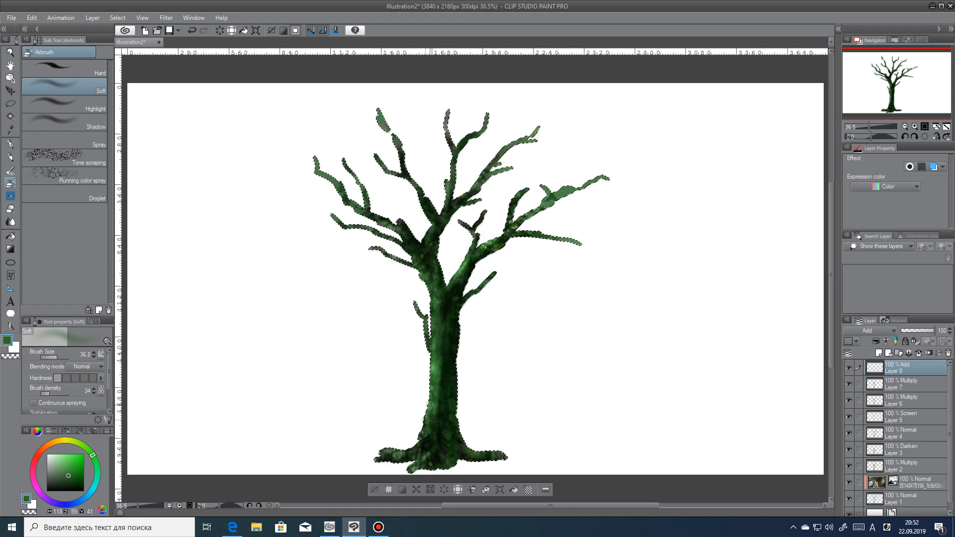
{"action": "left_click_drag", "start_coordinate": [413, 468], "coordinate": [426, 455]}
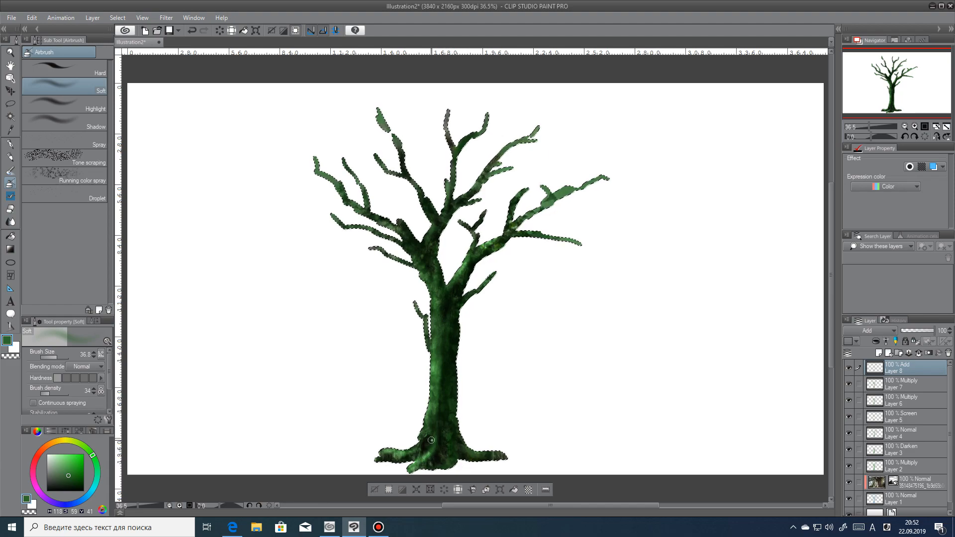
{"action": "left_click_drag", "start_coordinate": [476, 453], "coordinate": [499, 450]}
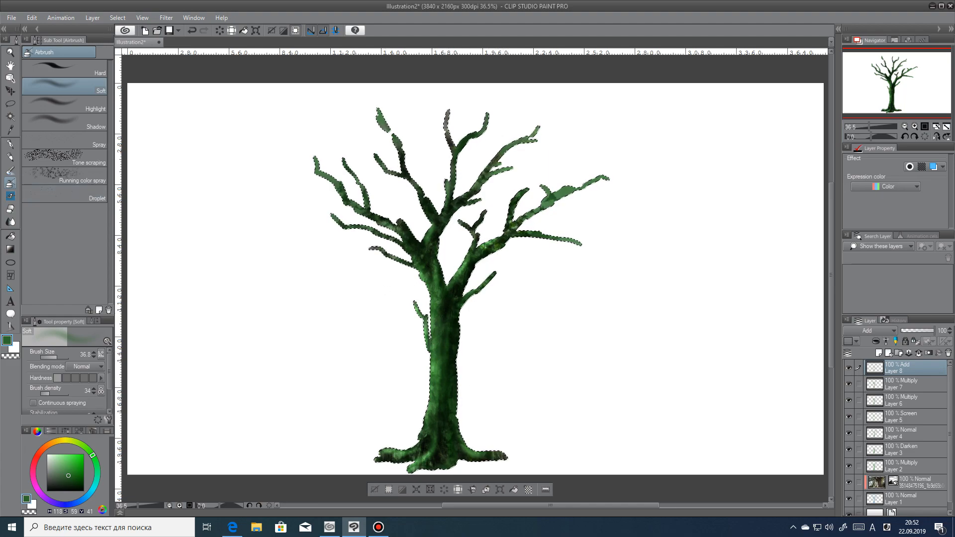
Step: Choose the 木陰ブラシ vegetation brush and set its particle size to 30.9
{"action": "left_click", "coordinate": [10, 196]}
{"action": "scroll", "coordinate": [64, 194], "scroll_direction": "up", "scroll_amount": 10}
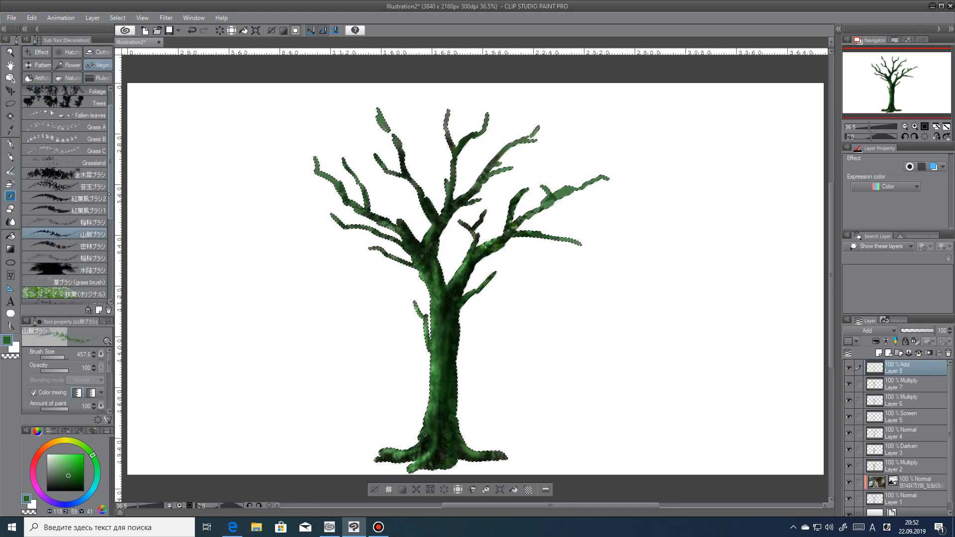
{"action": "left_click", "coordinate": [65, 164]}
{"action": "left_click", "coordinate": [88, 272]}
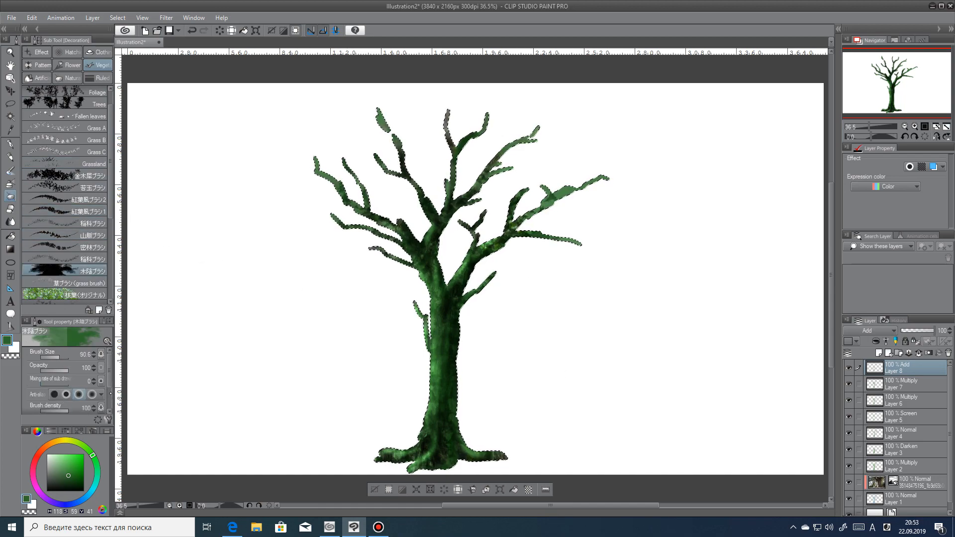
{"action": "scroll", "coordinate": [65, 384], "scroll_direction": "down", "scroll_amount": 3}
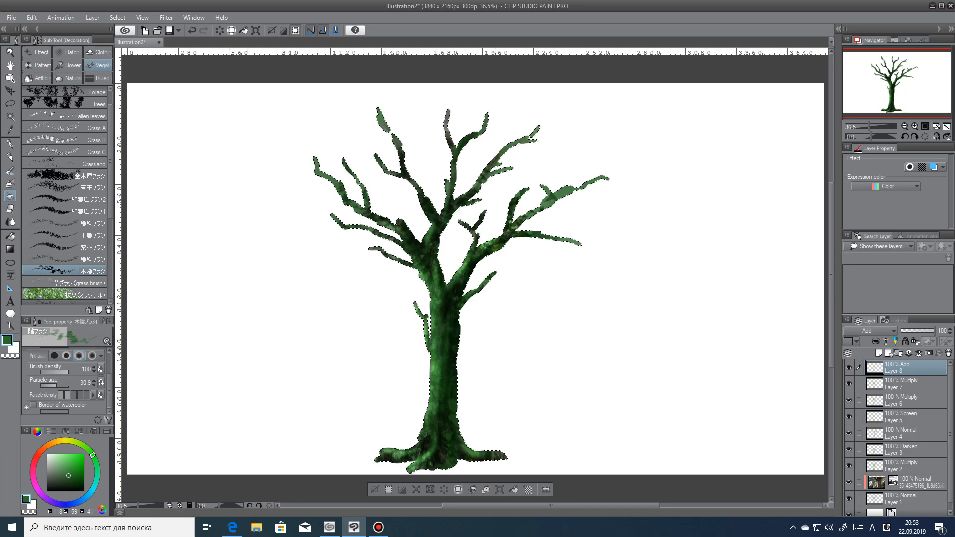
Step: Add a new Screen layer, try a speckled texture along the trunk with the 木陰ブラシ brush, and undo the strokes
{"action": "left_click", "coordinate": [878, 353]}
{"action": "left_click", "coordinate": [870, 331]}
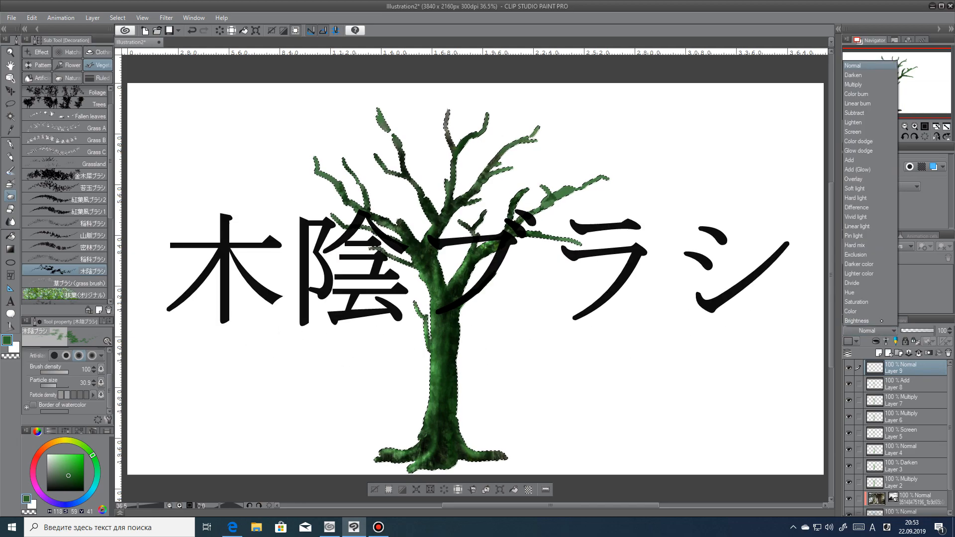
{"action": "left_click", "coordinate": [860, 132]}
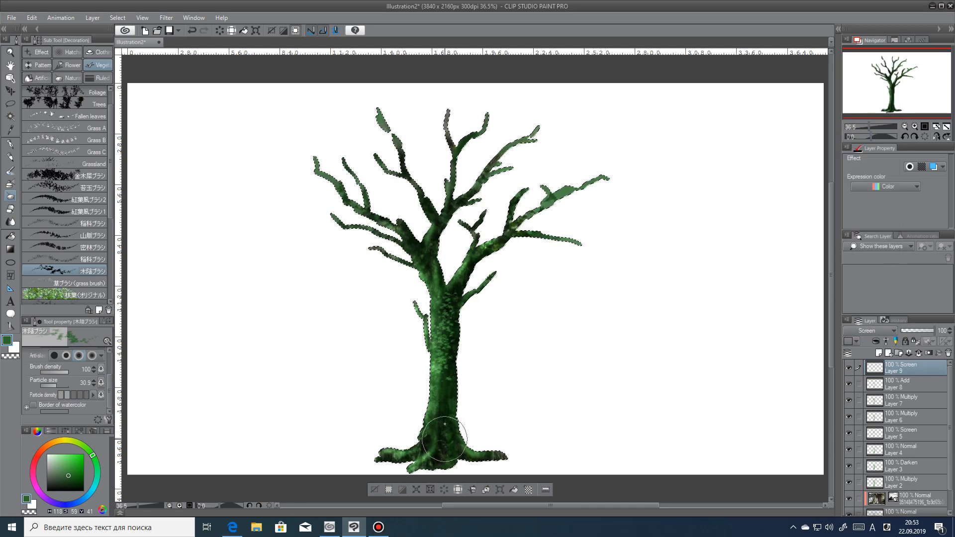
{"action": "left_click", "coordinate": [192, 30]}
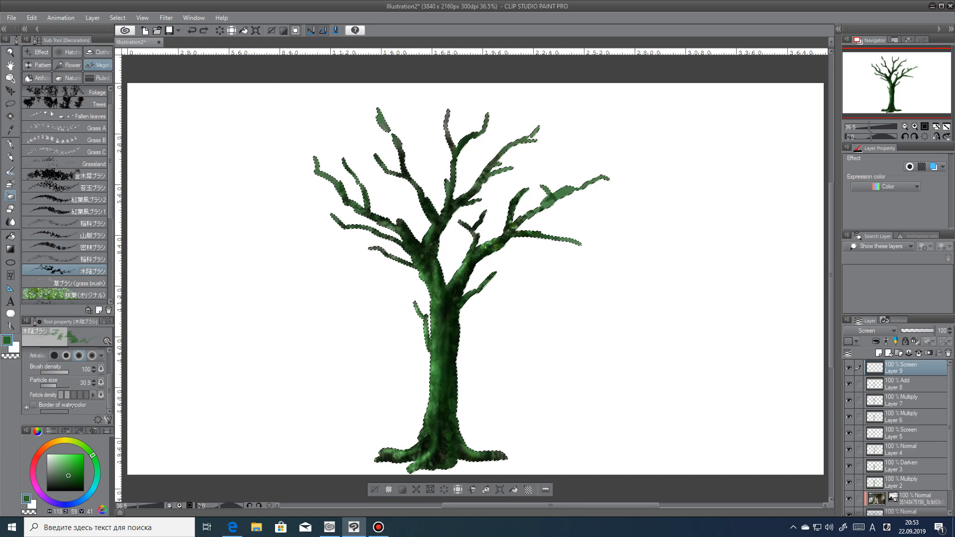
Step: Lighten the green and speckle the trunk, branches and roots with the 木陰ブラシ brush on the Screen layer
{"action": "left_click", "coordinate": [69, 469]}
{"action": "left_click_drag", "start_coordinate": [441, 371], "coordinate": [439, 348]}
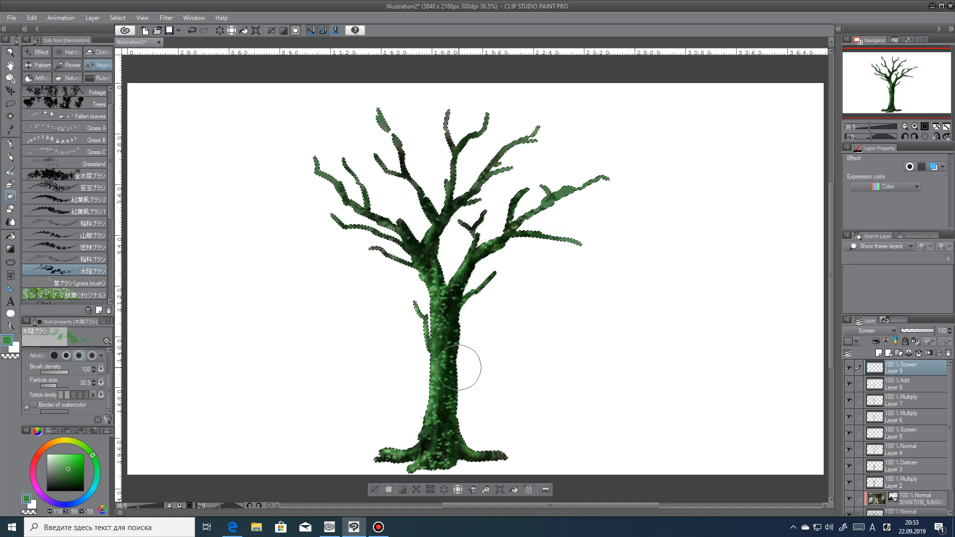
Step: Insert a new layer directly above the topmost Add layer and set its blending mode to Multiply
{"action": "left_click", "coordinate": [896, 384]}
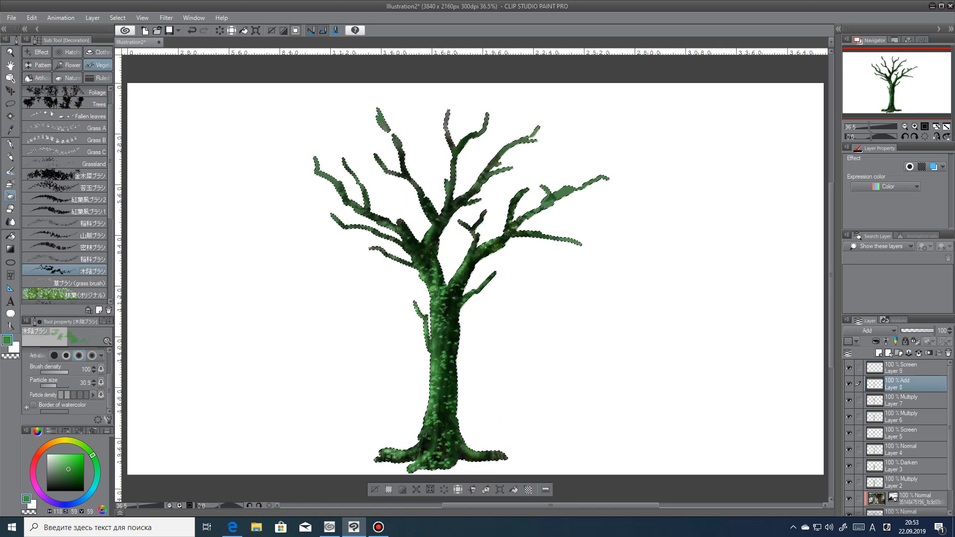
{"action": "key", "text": "ctrl+shift+n"}
{"action": "left_click", "coordinate": [868, 331]}
{"action": "left_click", "coordinate": [870, 82]}
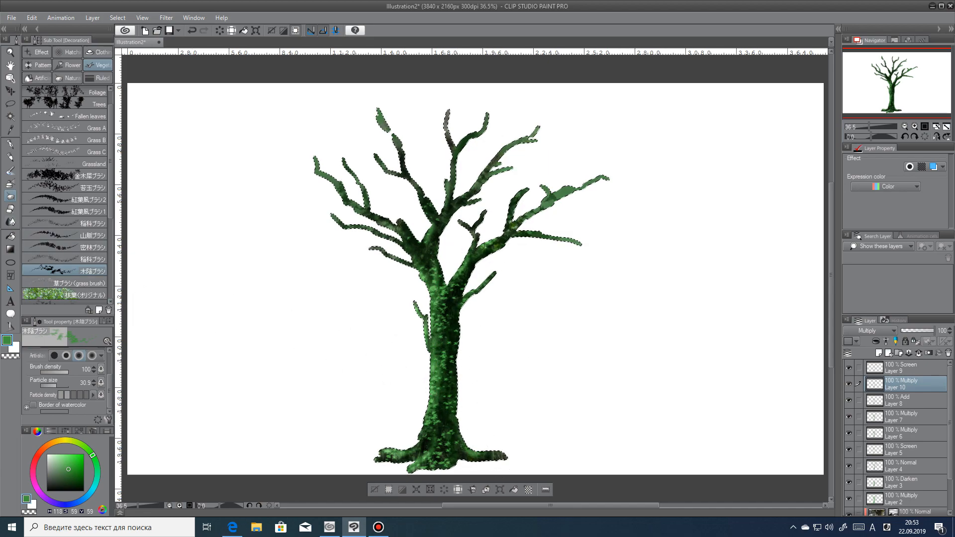
Step: Blend the speckles on the top Screen layer with Running color on fiber at size 147.6, and preview the tree without the selection outline
{"action": "key", "text": "j"}
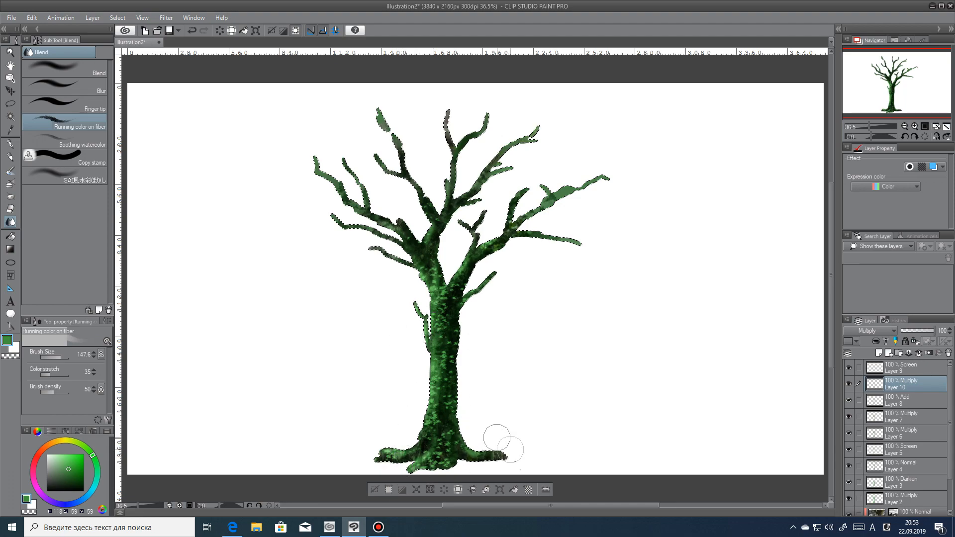
{"action": "key", "text": "alt+bracketright"}
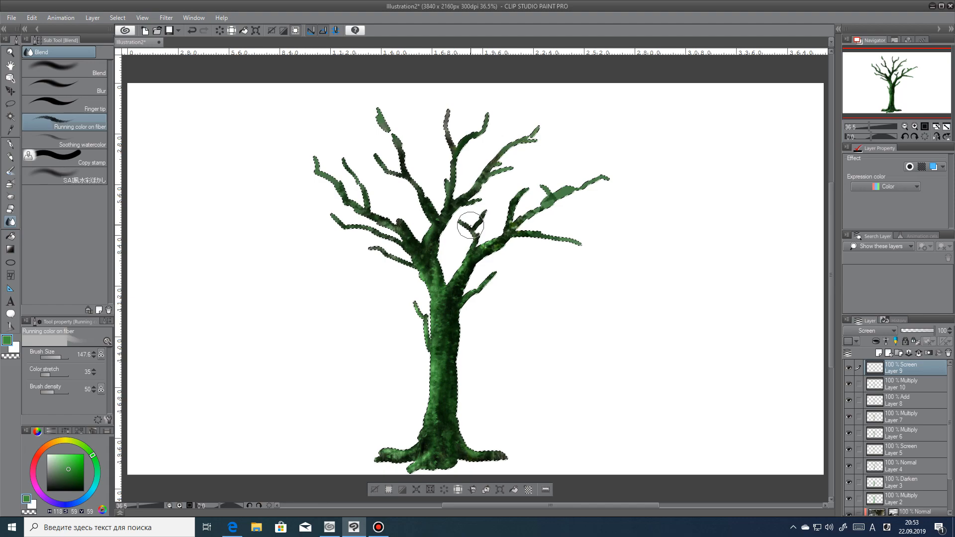
{"action": "left_click", "coordinate": [374, 490]}
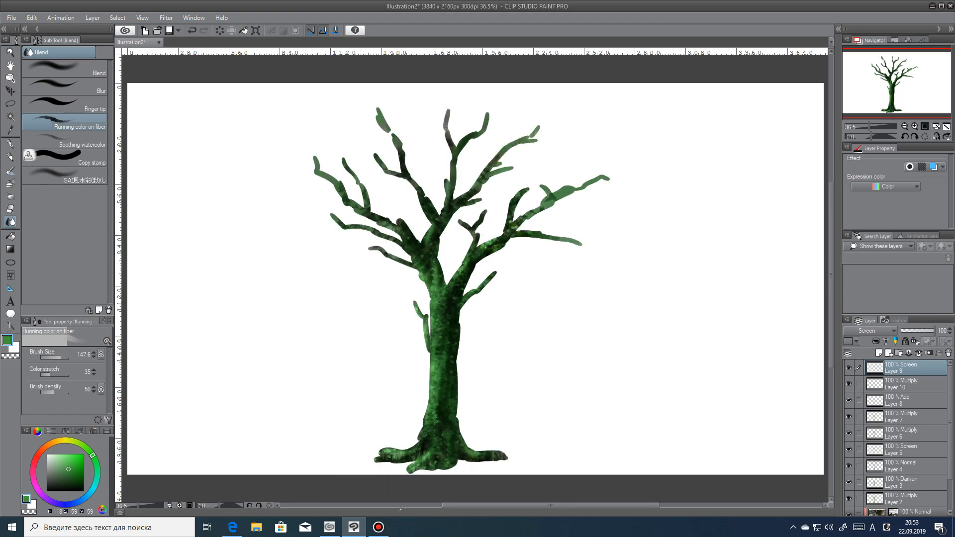
{"action": "left_click", "coordinate": [191, 30]}
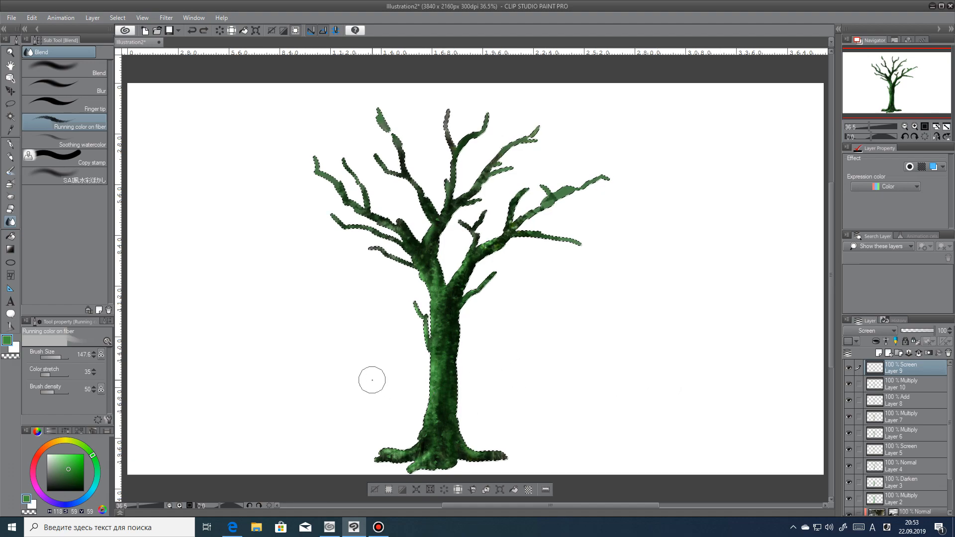
{"action": "left_click", "coordinate": [12, 18]}
{"action": "mouse_move", "coordinate": [150, 174]}
{"action": "left_click", "coordinate": [189, 176]}
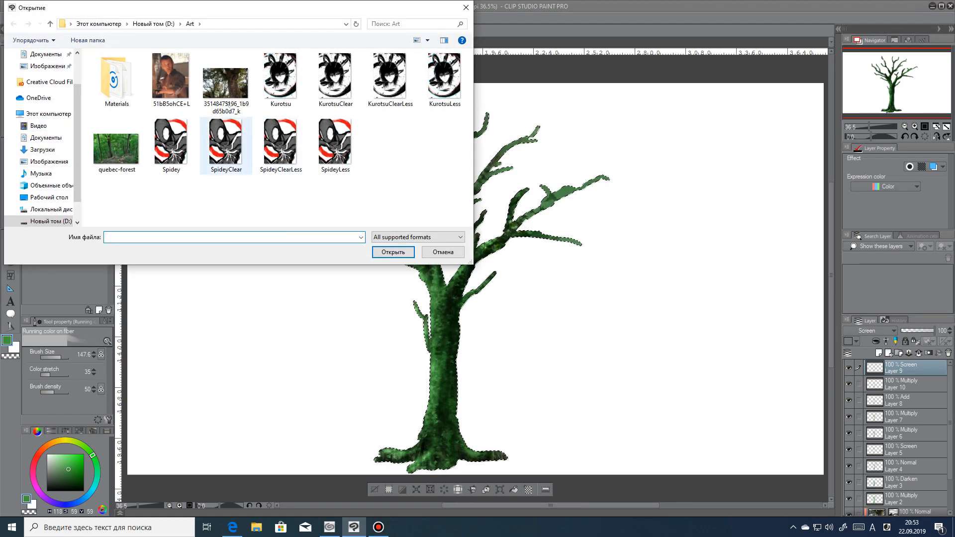
{"action": "double_click", "coordinate": [224, 85]}
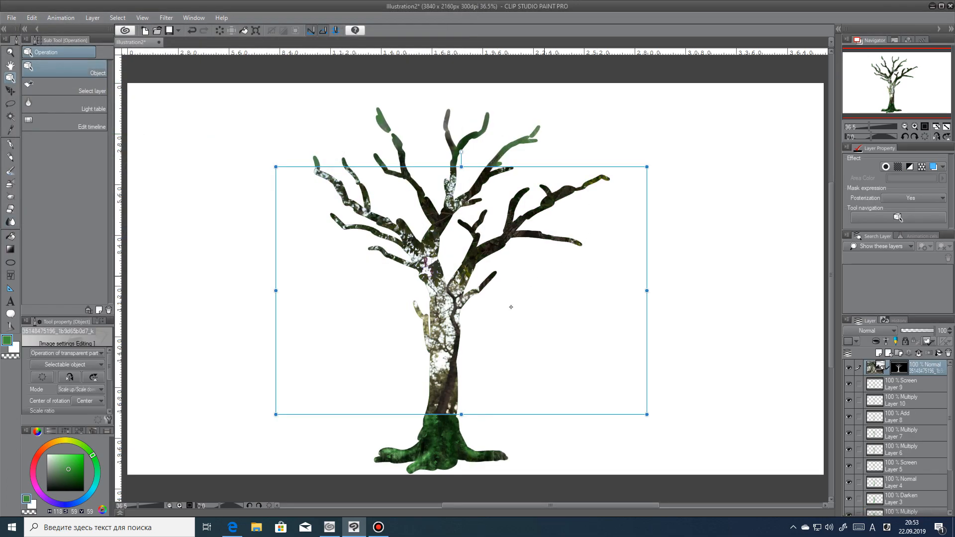
Step: Enlarge the imported photo and move it so that its bark covers the tree's trunk and main branches
{"action": "left_click_drag", "start_coordinate": [273, 430], "coordinate": [170, 453]}
{"action": "scroll", "coordinate": [663, 122], "scroll_direction": "down", "scroll_amount": 2}
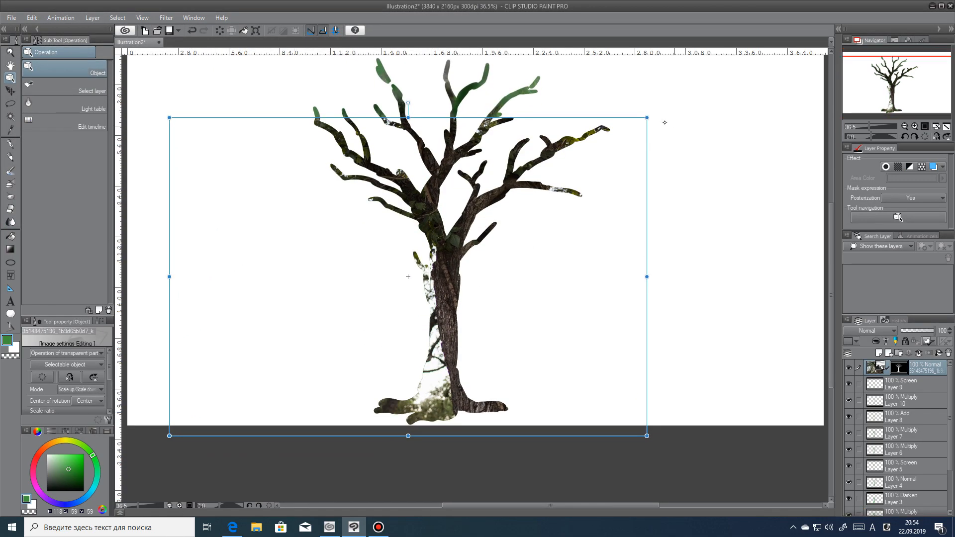
{"action": "scroll", "coordinate": [734, 65], "scroll_direction": "up", "scroll_amount": 2}
{"action": "left_click_drag", "start_coordinate": [668, 89], "coordinate": [751, 77]}
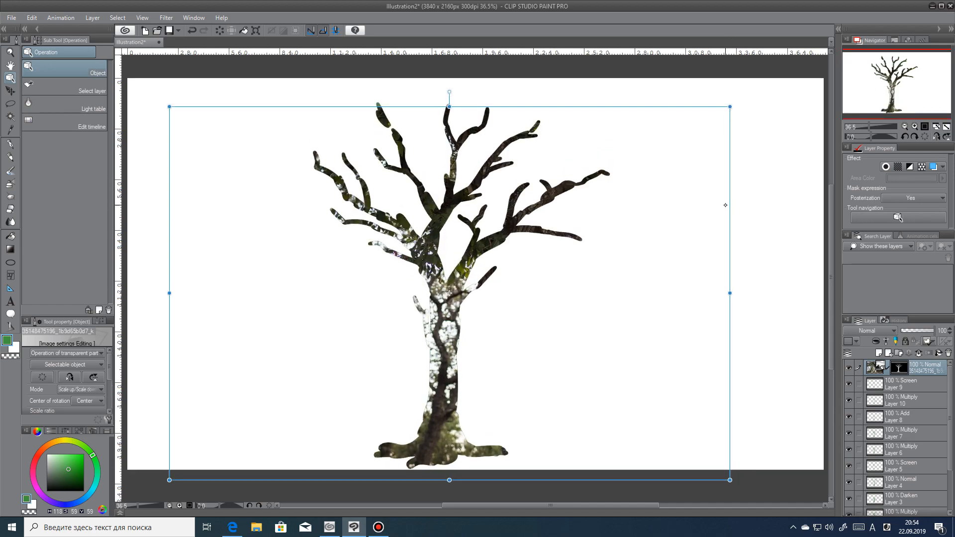
{"action": "left_click_drag", "start_coordinate": [729, 207], "coordinate": [604, 220]}
{"action": "mouse_move", "coordinate": [610, 238]}
{"action": "left_mouse_down"}
{"action": "mouse_move", "coordinate": [654, 250]}
{"action": "mouse_move", "coordinate": [666, 171]}
{"action": "mouse_move", "coordinate": [631, 186]}
{"action": "mouse_move", "coordinate": [612, 231]}
{"action": "mouse_move", "coordinate": [601, 227]}
{"action": "left_mouse_up"}
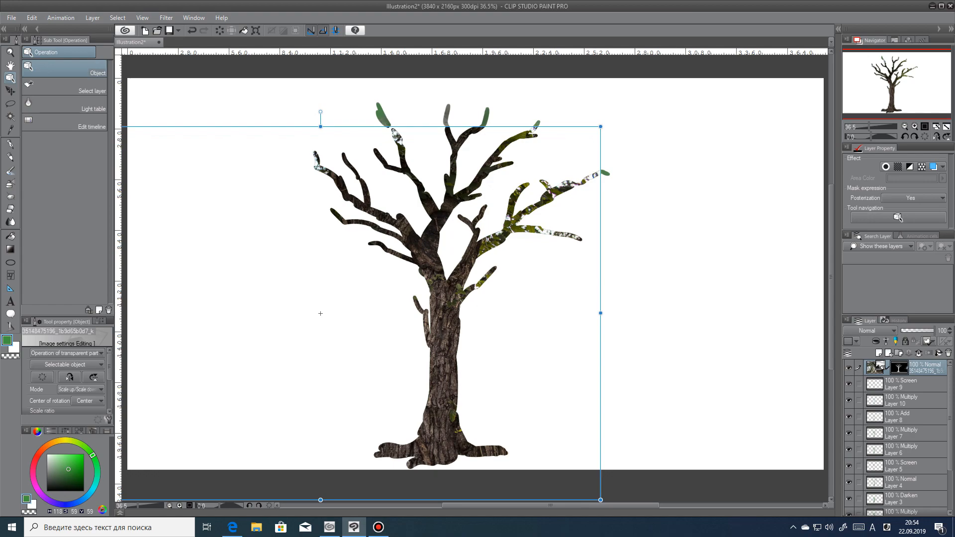
Step: Switch to the Soft eraser
{"action": "left_click", "coordinate": [10, 209]}
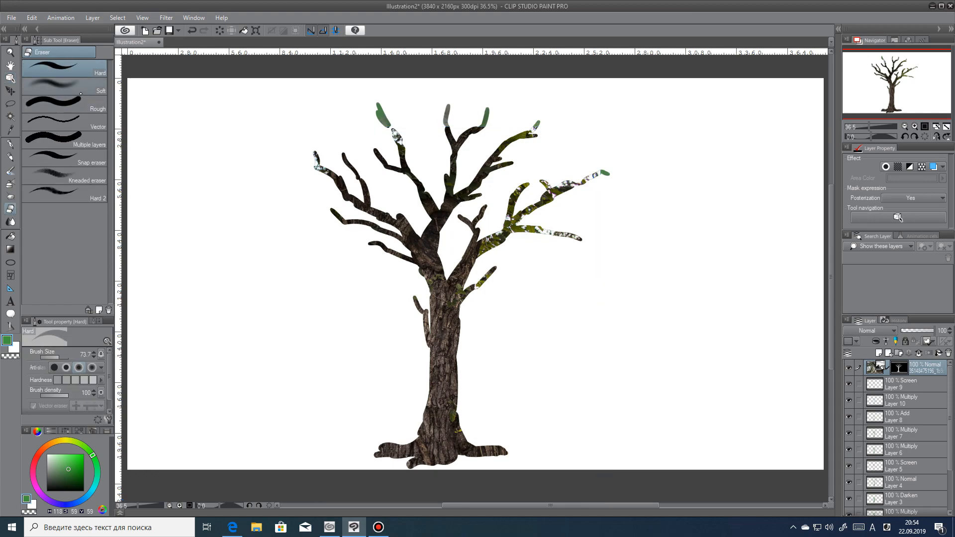
{"action": "left_click", "coordinate": [64, 87]}
{"action": "right_click", "coordinate": [926, 372]}
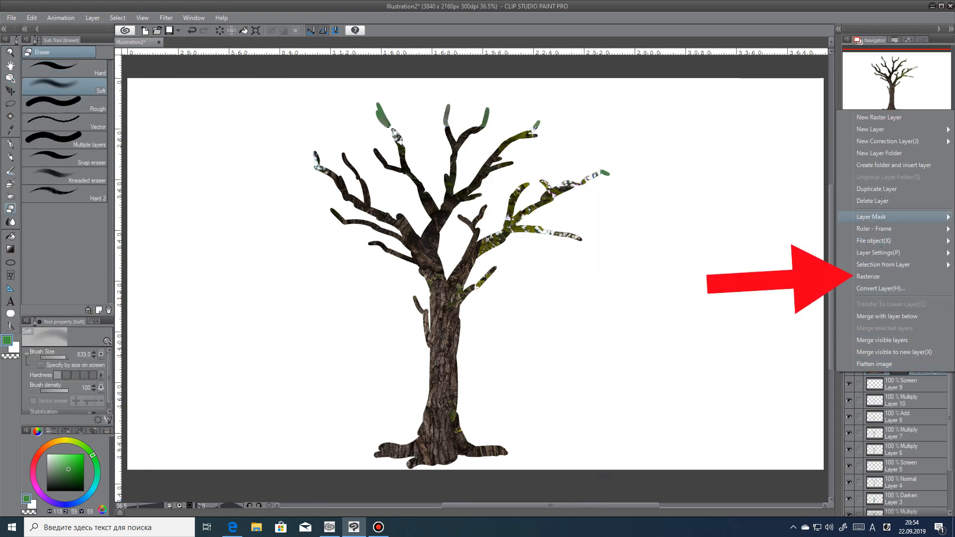
{"action": "left_click", "coordinate": [875, 202]}
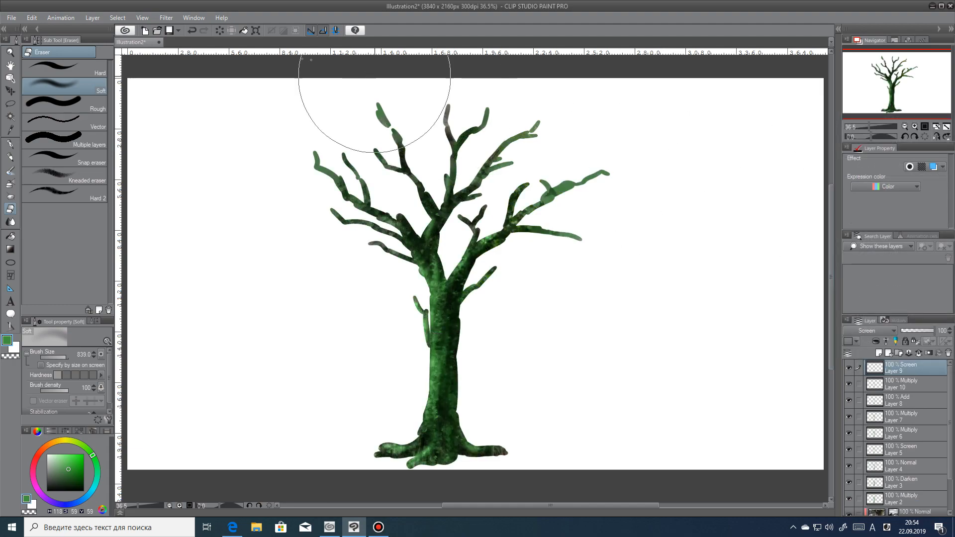
{"action": "left_click", "coordinate": [191, 30]}
Step: Rasterize the bark photo layer and fade it over the roots and the trunk's left edge with the Soft eraser at size 124.1
{"action": "right_click", "coordinate": [921, 371]}
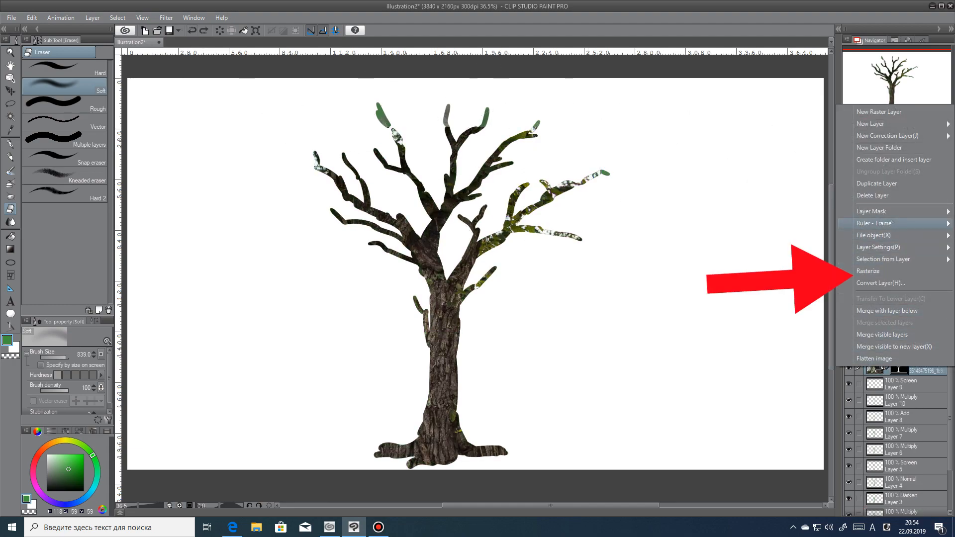
{"action": "left_click", "coordinate": [876, 272]}
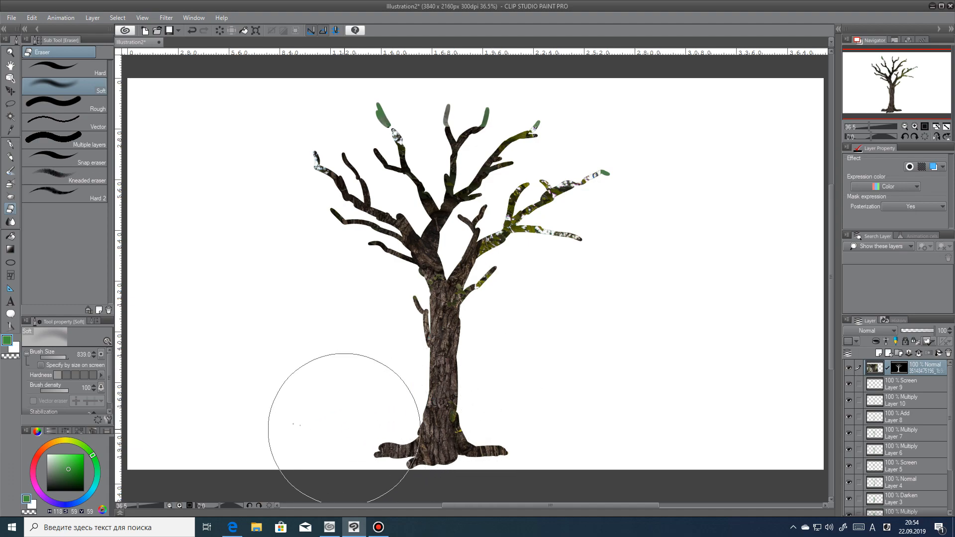
{"action": "left_click", "coordinate": [65, 357]}
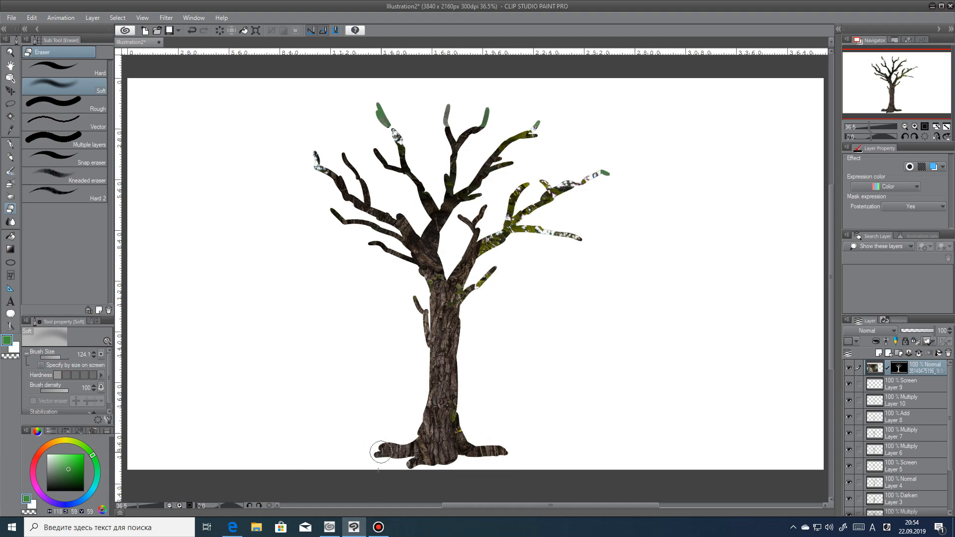
{"action": "mouse_move", "coordinate": [393, 423]}
{"action": "left_mouse_down"}
{"action": "mouse_move", "coordinate": [418, 456]}
{"action": "mouse_move", "coordinate": [450, 460]}
{"action": "left_mouse_up"}
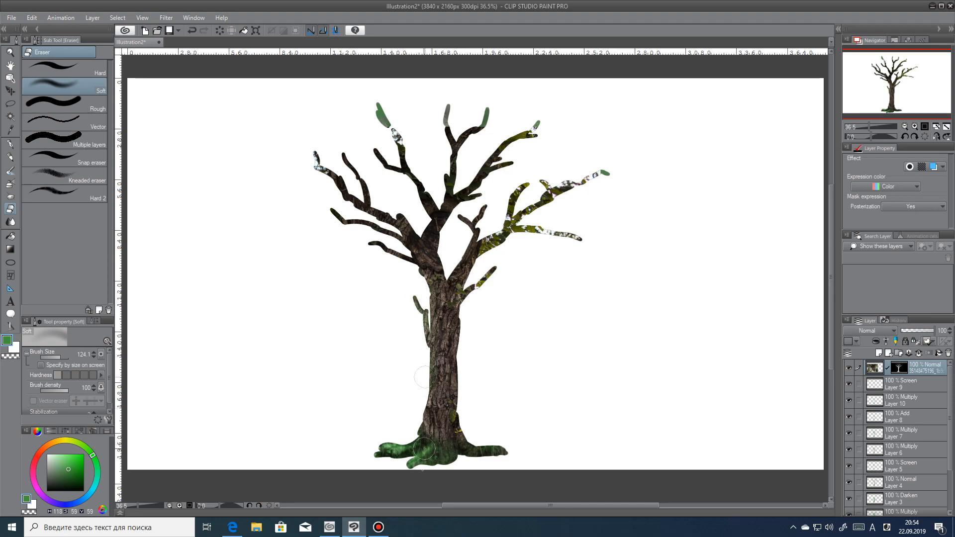
Step: Lower the bark photo layer's opacity to 80% and softly erase more of it along the trunk and the lower branches
{"action": "left_click", "coordinate": [949, 333]}
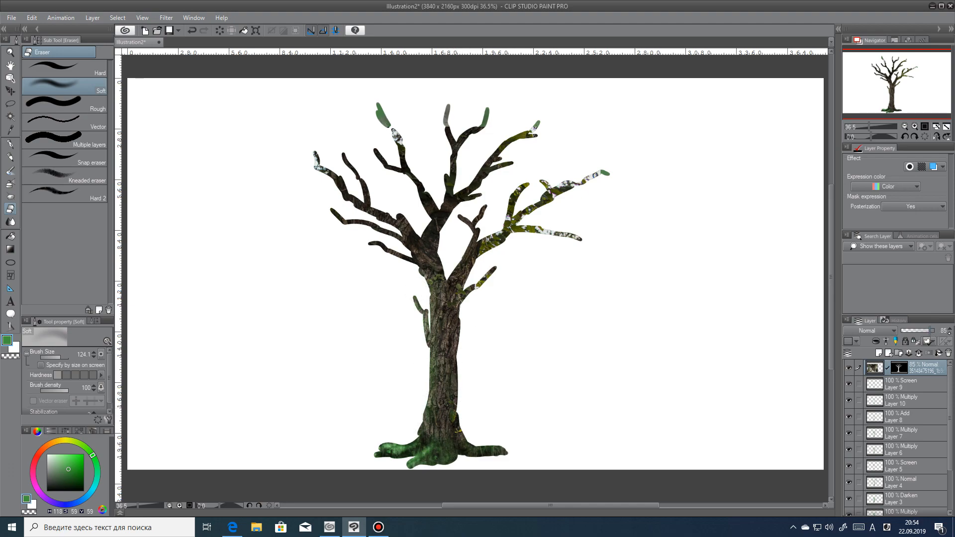
{"action": "left_click", "coordinate": [949, 333]}
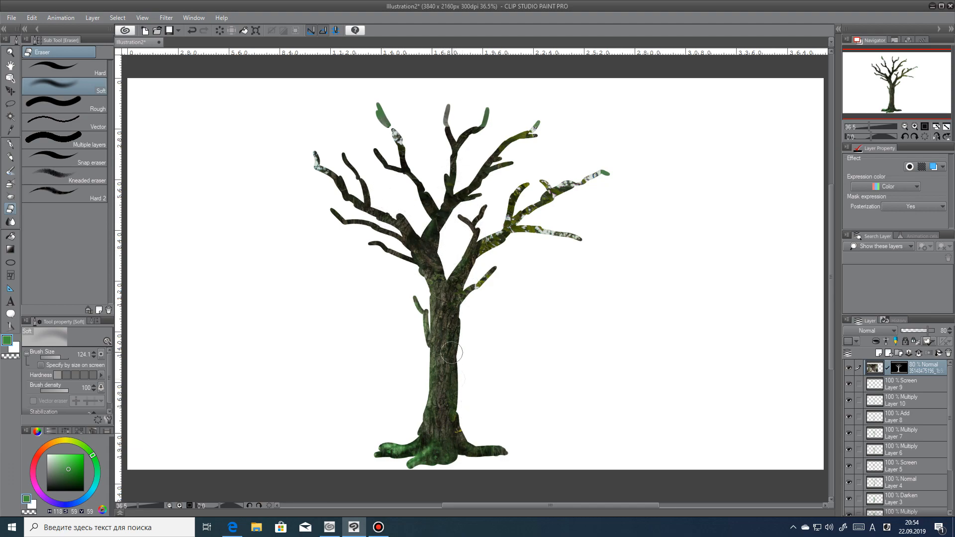
{"action": "mouse_move", "coordinate": [915, 368]}
{"action": "left_mouse_down"}
{"action": "mouse_move", "coordinate": [916, 433]}
{"action": "mouse_move", "coordinate": [923, 364]}
{"action": "left_mouse_up"}
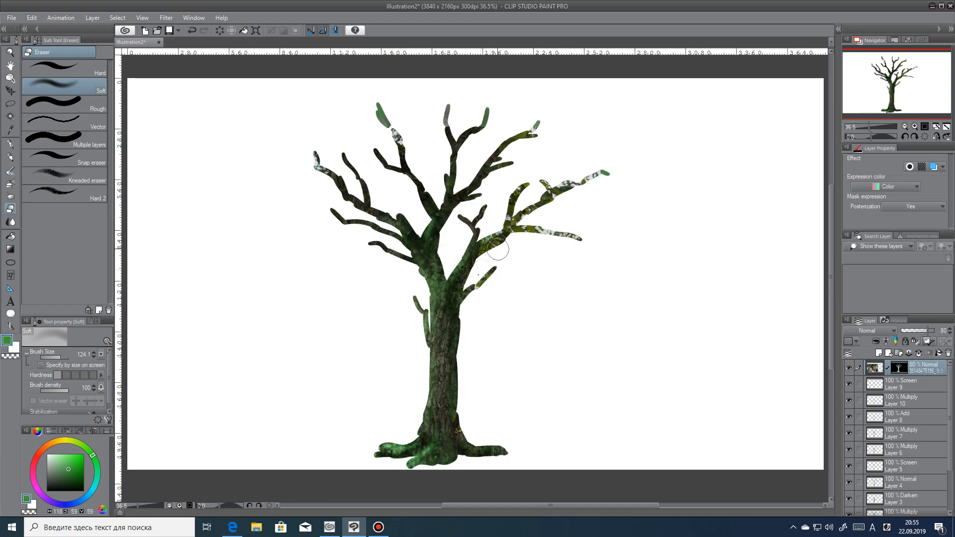
Step: Add a new Multiply layer on top and pick a muted brown drawing colour (H 37, S 39, V 47)
{"action": "left_click", "coordinate": [879, 353]}
{"action": "left_click", "coordinate": [868, 331]}
{"action": "left_click", "coordinate": [874, 84]}
{"action": "mouse_move", "coordinate": [74, 442]}
{"action": "left_mouse_down"}
{"action": "mouse_move", "coordinate": [57, 441]}
{"action": "mouse_move", "coordinate": [61, 470]}
{"action": "mouse_move", "coordinate": [53, 443]}
{"action": "mouse_move", "coordinate": [63, 472]}
{"action": "left_mouse_up"}
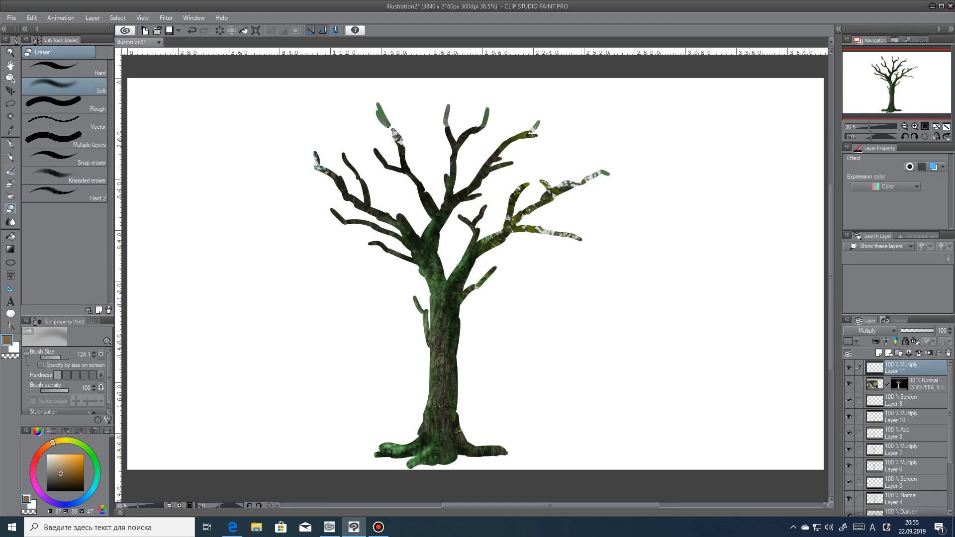
Step: Try shading the trunk's right edge with the Shadow airbrush at size 61.9, and undo the stroke
{"action": "left_click", "coordinate": [10, 183]}
{"action": "left_click", "coordinate": [65, 123]}
{"action": "mouse_move", "coordinate": [460, 307]}
{"action": "left_mouse_down"}
{"action": "mouse_move", "coordinate": [454, 391]}
{"action": "mouse_move", "coordinate": [460, 304]}
{"action": "left_mouse_up"}
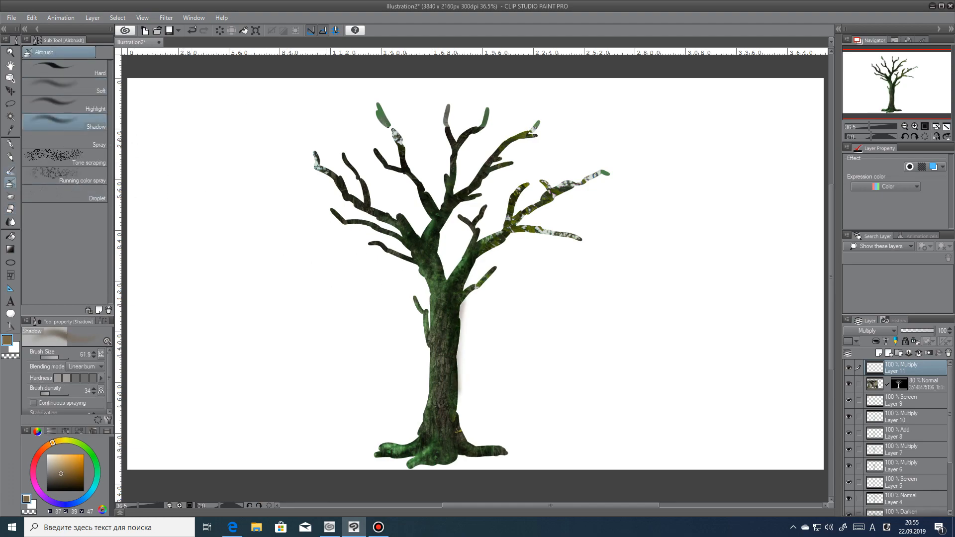
{"action": "key", "text": "ctrl+z"}
Step: Auto select the white background referring to all layers, invert the selection to the tree, and expand it by 1 px
{"action": "left_click", "coordinate": [11, 116]}
{"action": "left_click", "coordinate": [174, 327]}
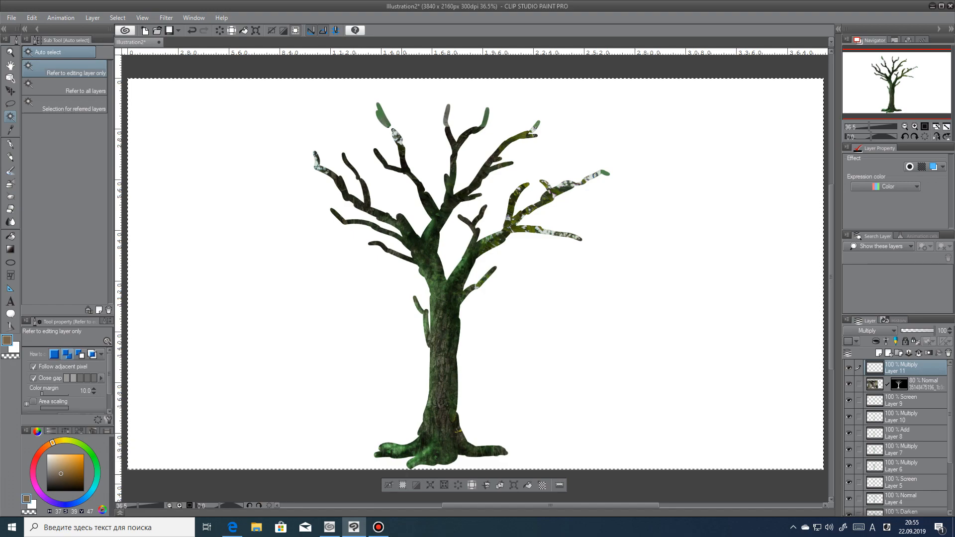
{"action": "left_click", "coordinate": [389, 483]}
{"action": "left_click", "coordinate": [73, 86]}
{"action": "left_click", "coordinate": [229, 299]}
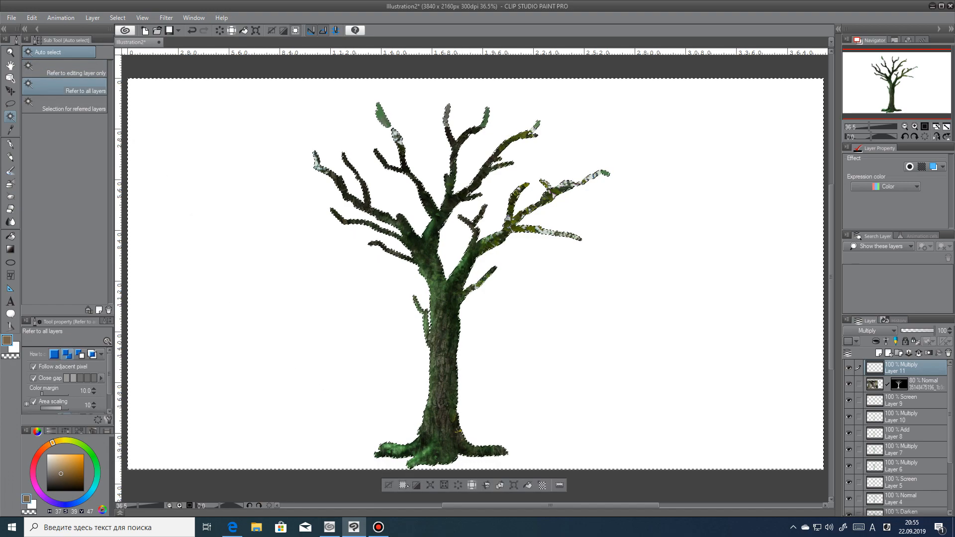
{"action": "left_click", "coordinate": [416, 485]}
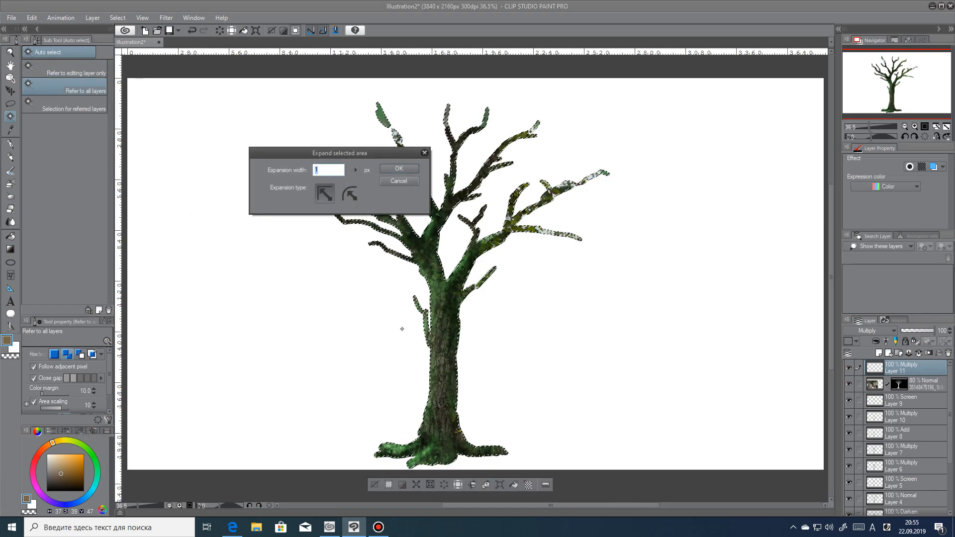
{"action": "key", "text": "Return"}
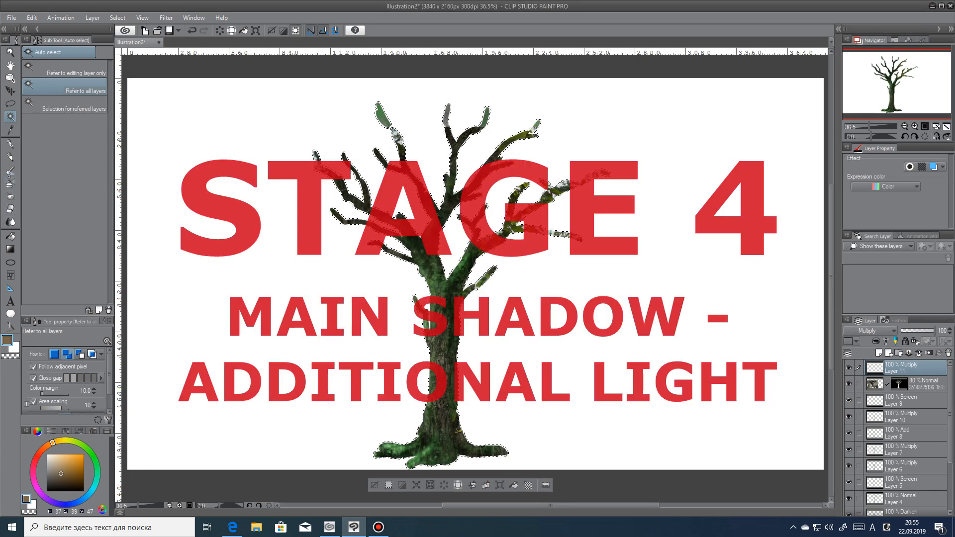
Step: Shade the trunk, branches and roots inside the selection with the Shadow airbrush at size 36.8
{"action": "key", "text": "b"}
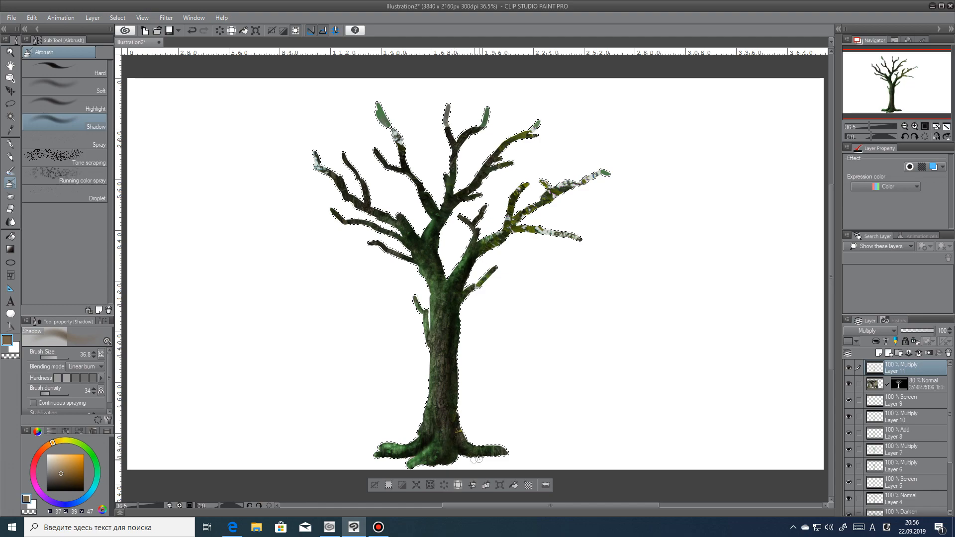
Step: Add a new layer in Add mode and pick a lighter tan drawing colour (H 37, S 44, V 74)
{"action": "left_click", "coordinate": [879, 353]}
{"action": "left_click", "coordinate": [871, 331]}
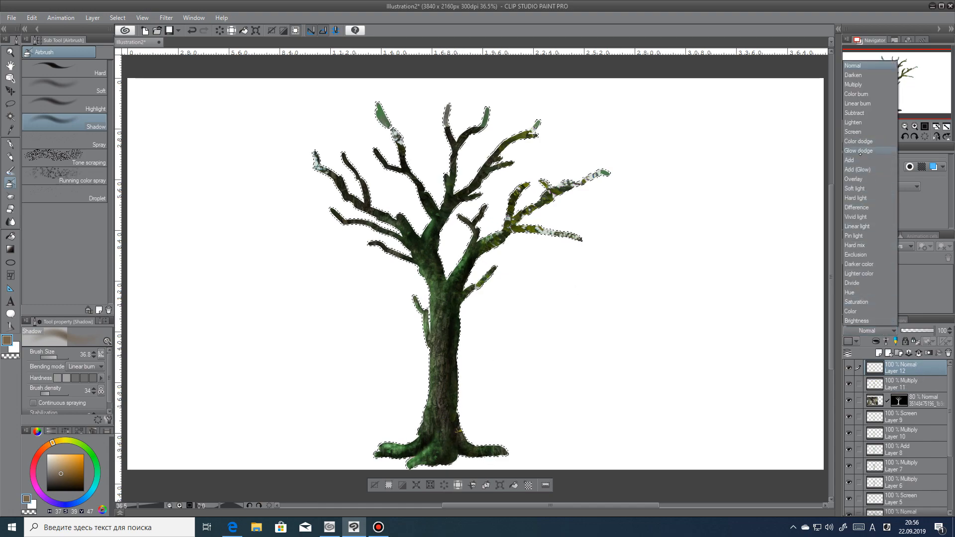
{"action": "left_click", "coordinate": [855, 160]}
{"action": "left_click", "coordinate": [65, 464]}
Step: Brighten the lit side of the trunk with the Soft airbrush, enlarging it to size 104.3 and undoing unwanted strokes
{"action": "left_click", "coordinate": [80, 93]}
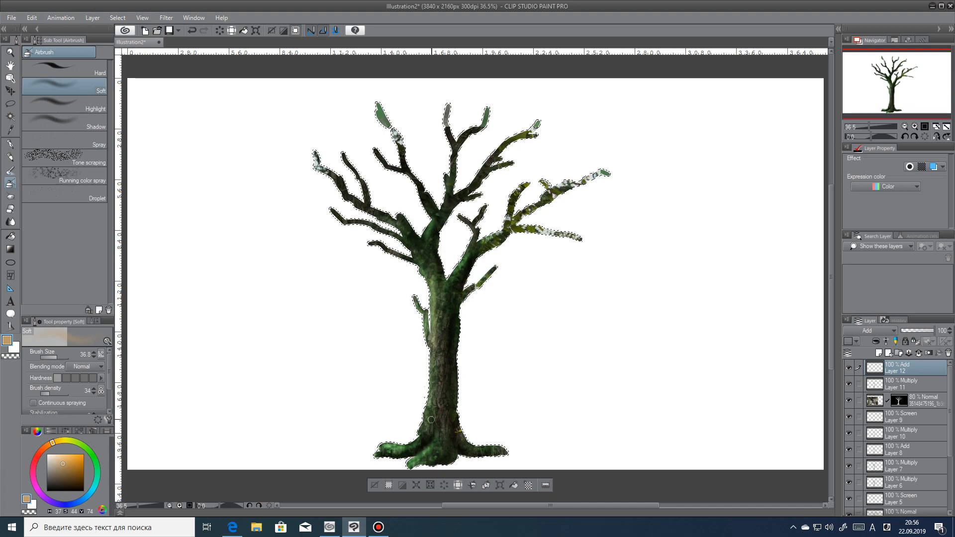
{"action": "key", "text": "ctrl+z"}
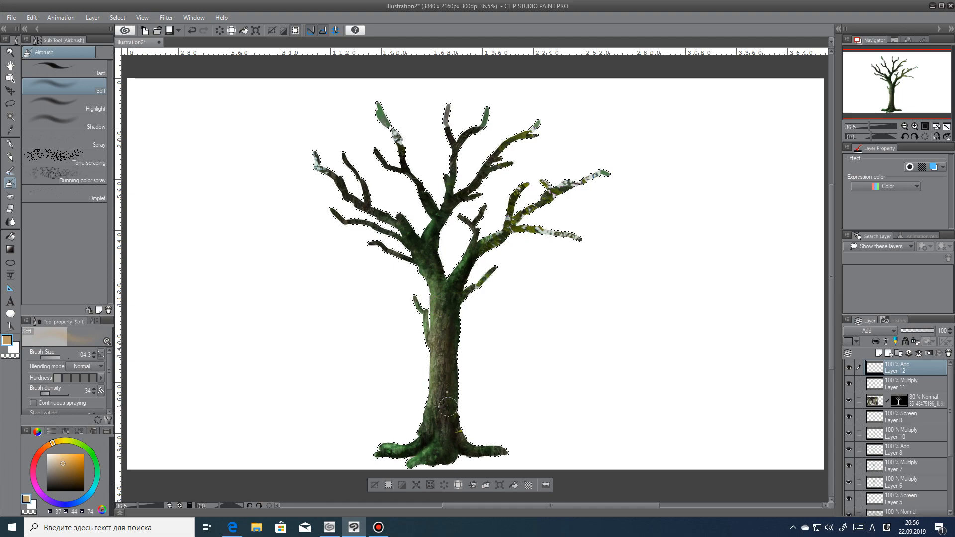
{"action": "key", "text": "ctrl+z"}
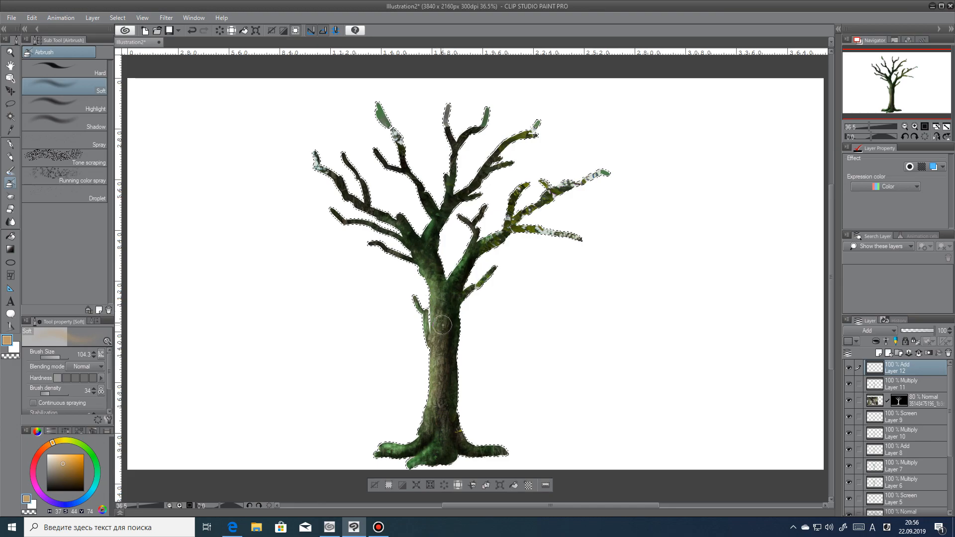
{"action": "key", "text": "ctrl+z"}
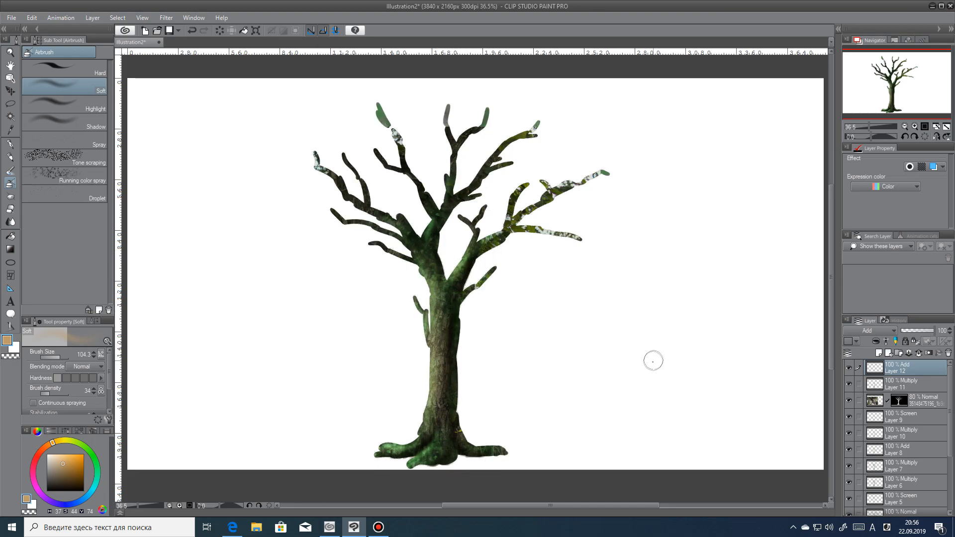
Step: Add a new Normal layer and slim the trunk's side twig and the upper branches by painting over their edges in white with the pen
{"action": "left_click", "coordinate": [10, 51]}
{"action": "left_click_drag", "start_coordinate": [378, 279], "coordinate": [395, 345]}
{"action": "left_click", "coordinate": [10, 144]}
{"action": "left_click", "coordinate": [879, 353]}
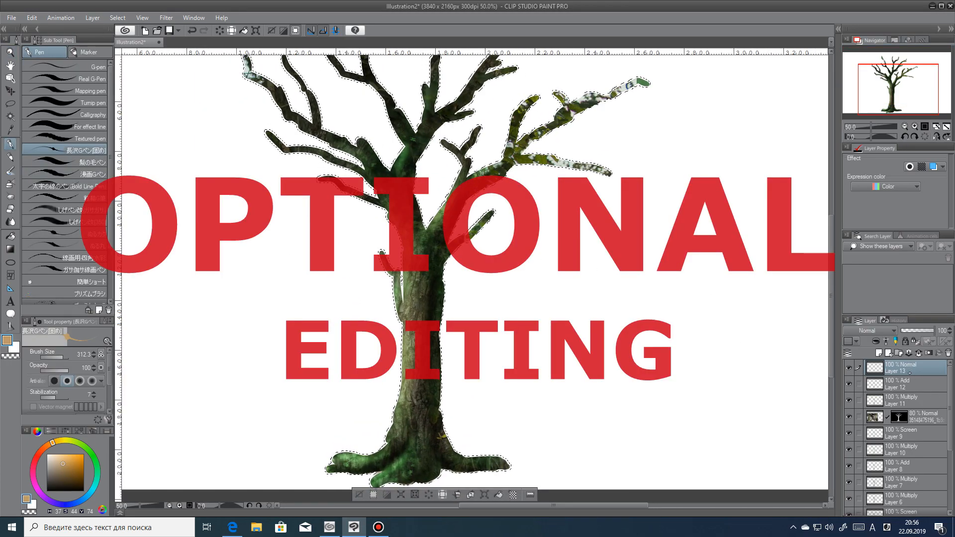
{"action": "left_click", "coordinate": [47, 455]}
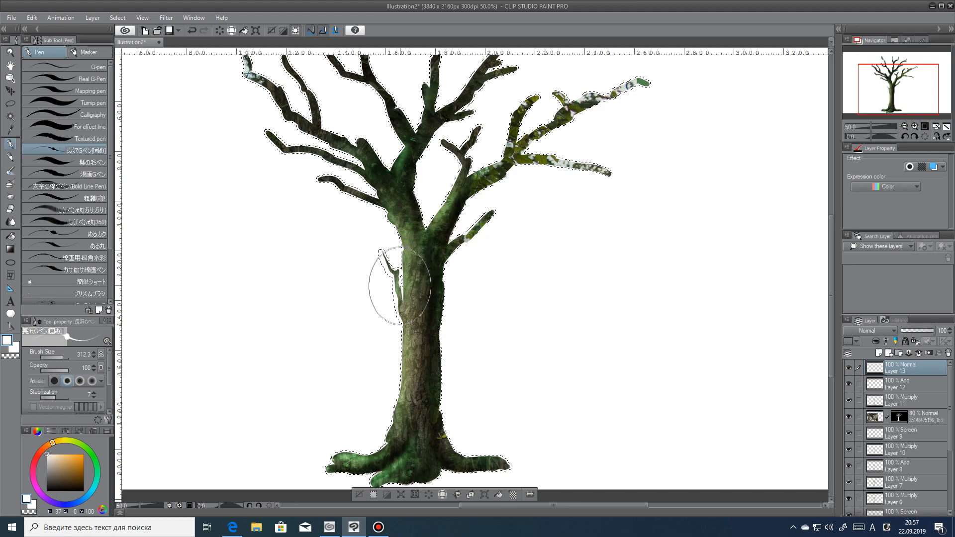
{"action": "key", "text": "ctrl+space"}
{"action": "left_click_drag", "start_coordinate": [236, 372], "coordinate": [130, 209]}
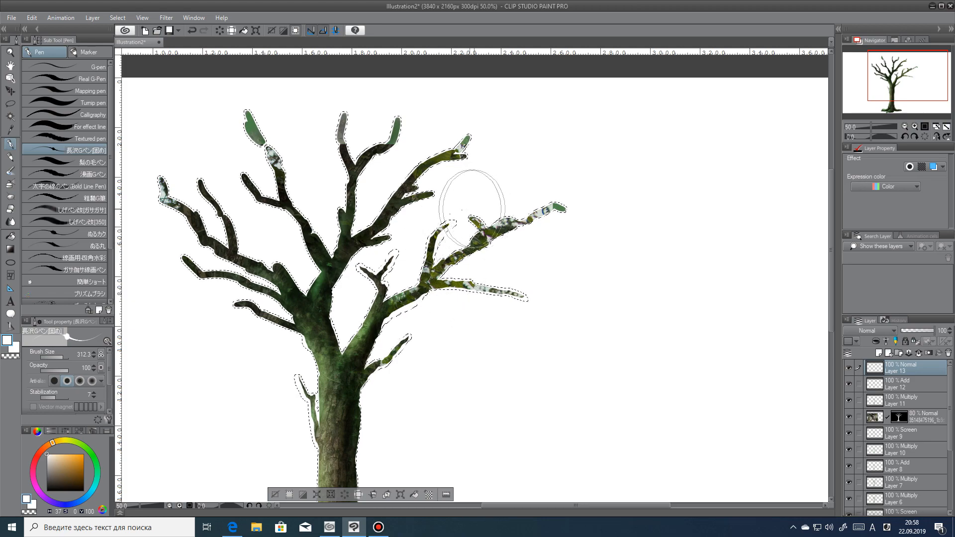
Step: Clear the selection temporarily to check the whole trimmed tree, and restore the selection
{"action": "key", "text": "ctrl+d"}
{"action": "scroll", "coordinate": [427, 348], "scroll_direction": "down", "scroll_amount": 3}
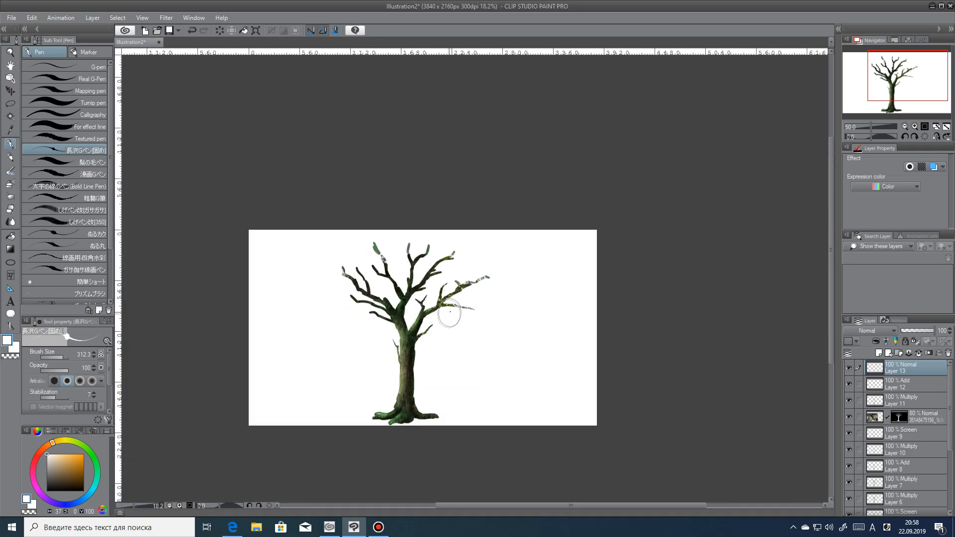
{"action": "key", "text": "ctrl+z"}
{"action": "scroll", "coordinate": [441, 352], "scroll_direction": "up", "scroll_amount": 3}
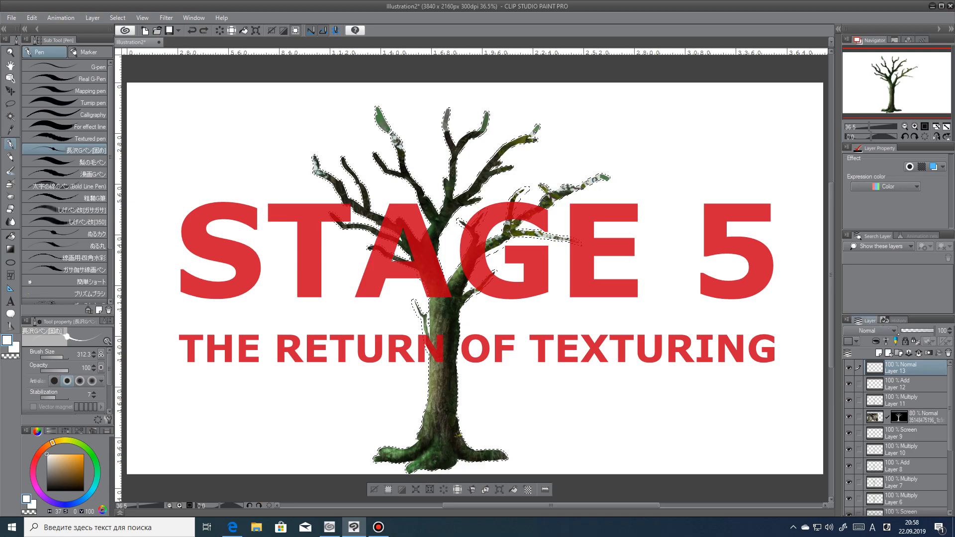
Step: Add another new layer above the white retouch layer and set its blending mode to Multiply
{"action": "scroll", "coordinate": [435, 358], "scroll_direction": "up", "scroll_amount": 4}
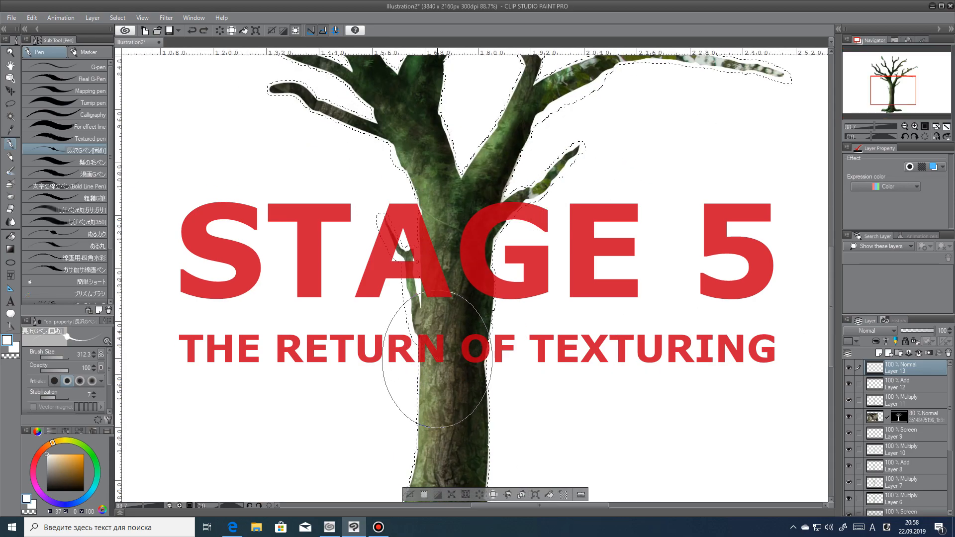
{"action": "key", "text": "ctrl+shift+n"}
{"action": "left_click", "coordinate": [871, 331]}
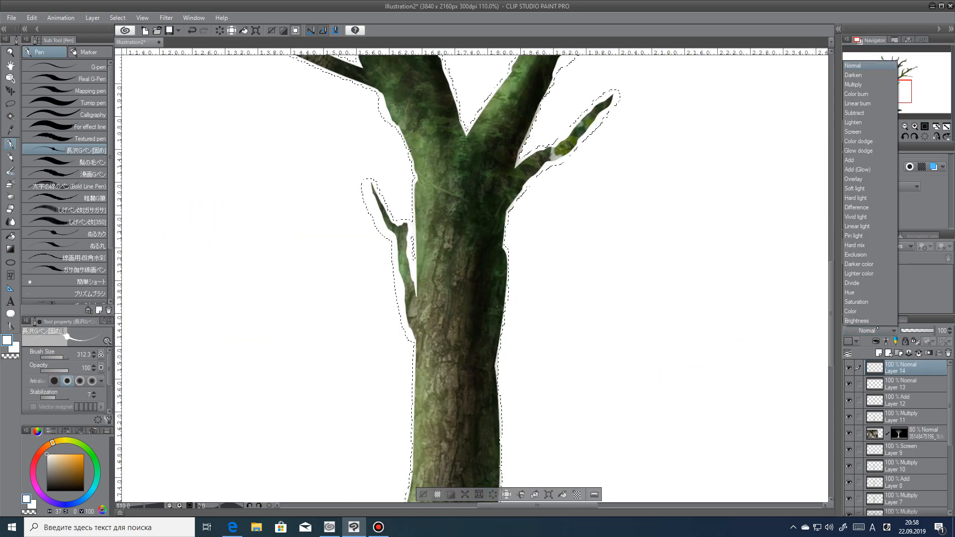
{"action": "left_click", "coordinate": [868, 83]}
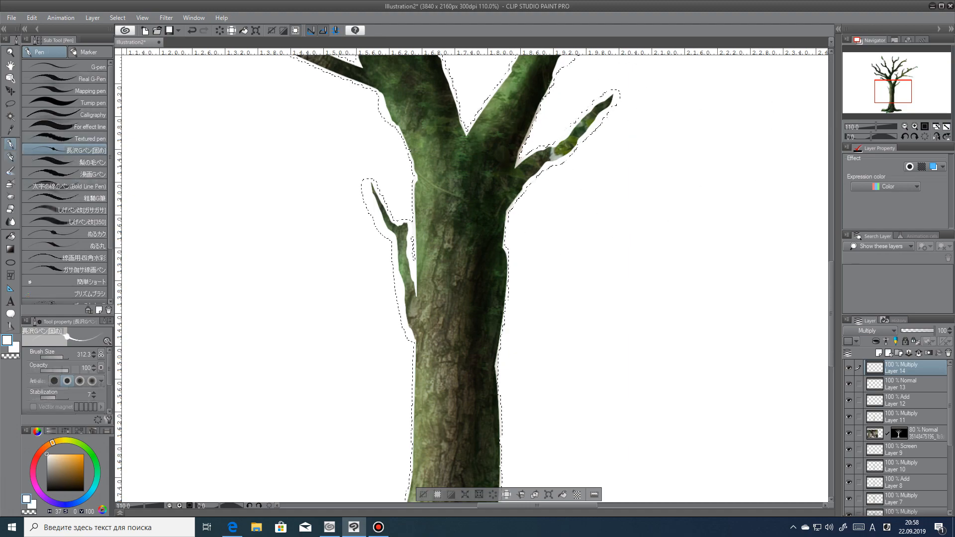
Step: Draw dark bark cracks below the trunk's main fork with the Mechanical pencil, darkening the olive colour to H 56, S 51, V 30
{"action": "key", "text": "p"}
{"action": "left_click", "coordinate": [63, 443]}
{"action": "left_click", "coordinate": [59, 466]}
{"action": "left_click", "coordinate": [62, 475]}
{"action": "left_click", "coordinate": [62, 476]}
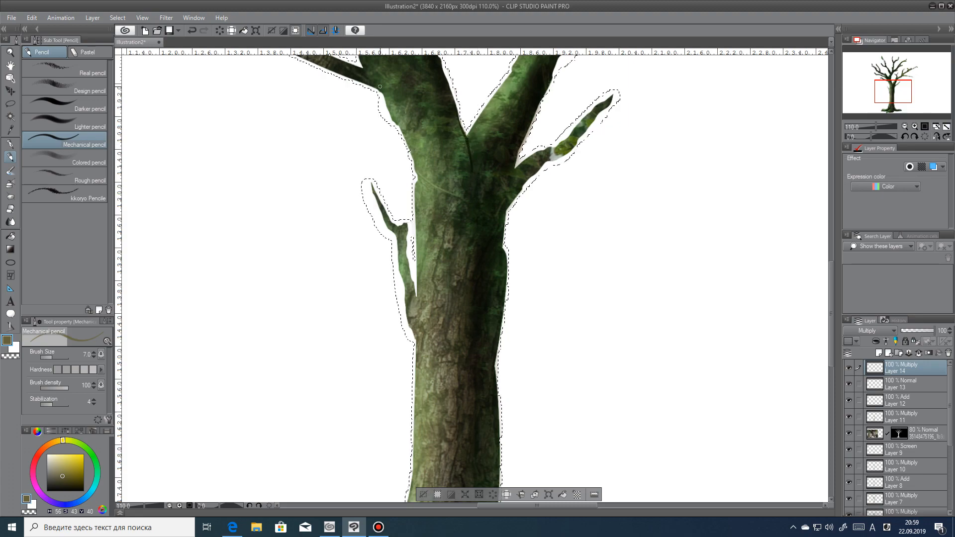
{"action": "left_click", "coordinate": [66, 477]}
{"action": "left_click_drag", "start_coordinate": [471, 170], "coordinate": [474, 150]}
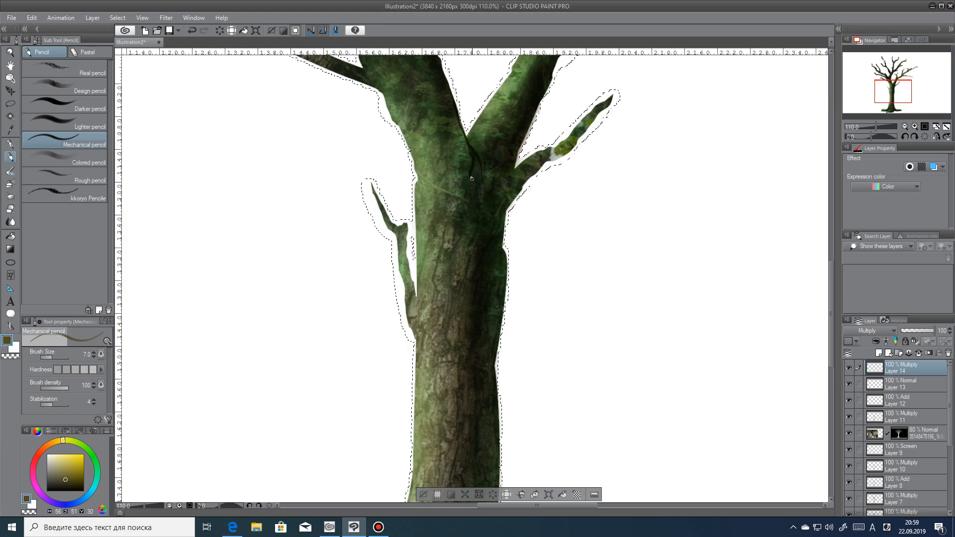
{"action": "left_click_drag", "start_coordinate": [464, 199], "coordinate": [467, 193]}
{"action": "left_click_drag", "start_coordinate": [464, 199], "coordinate": [380, 383]}
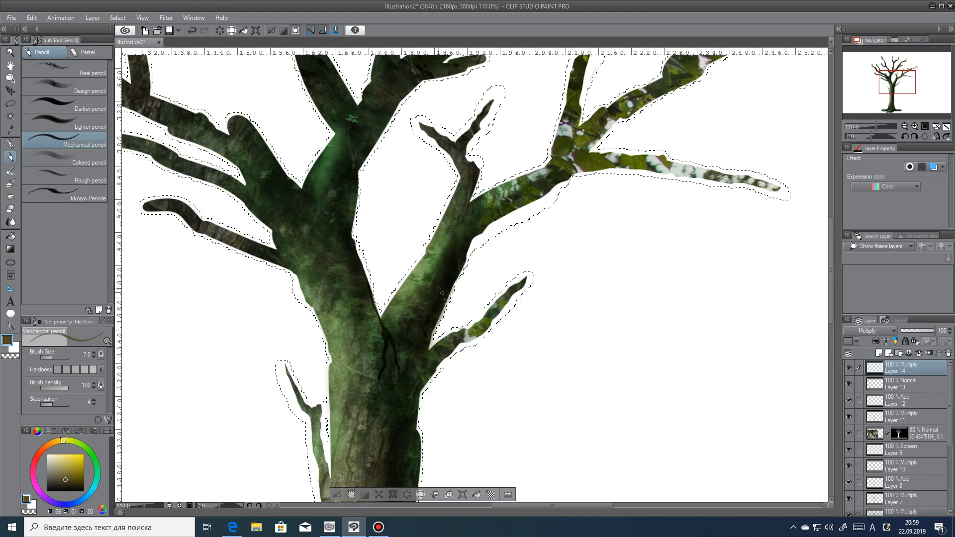
{"action": "scroll", "coordinate": [820, 118], "scroll_direction": "down", "scroll_amount": 4}
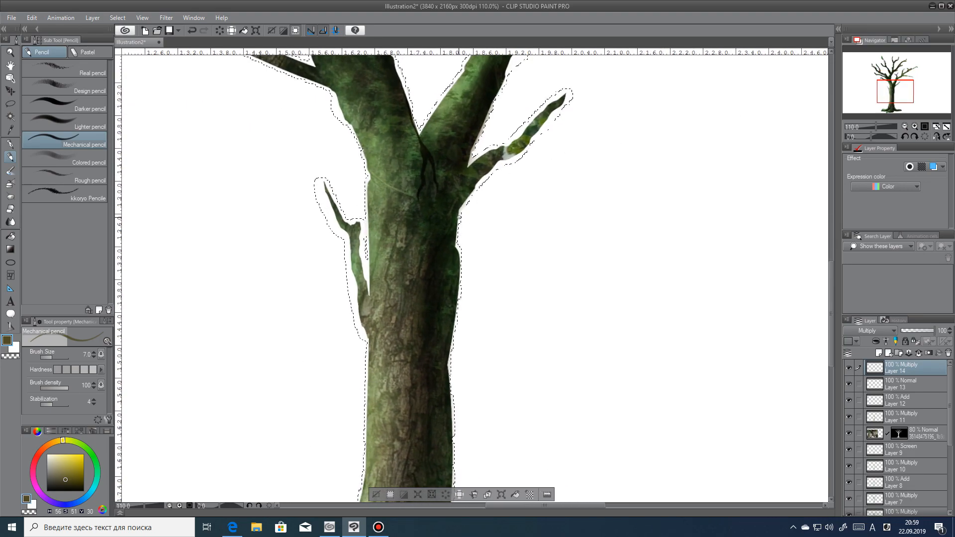
Step: Trim the right edge of the upper trunk with the pen in white on the white retouch layer
{"action": "left_click", "coordinate": [908, 386]}
{"action": "left_click_drag", "start_coordinate": [66, 463], "coordinate": [46, 453]}
{"action": "key", "text": "p"}
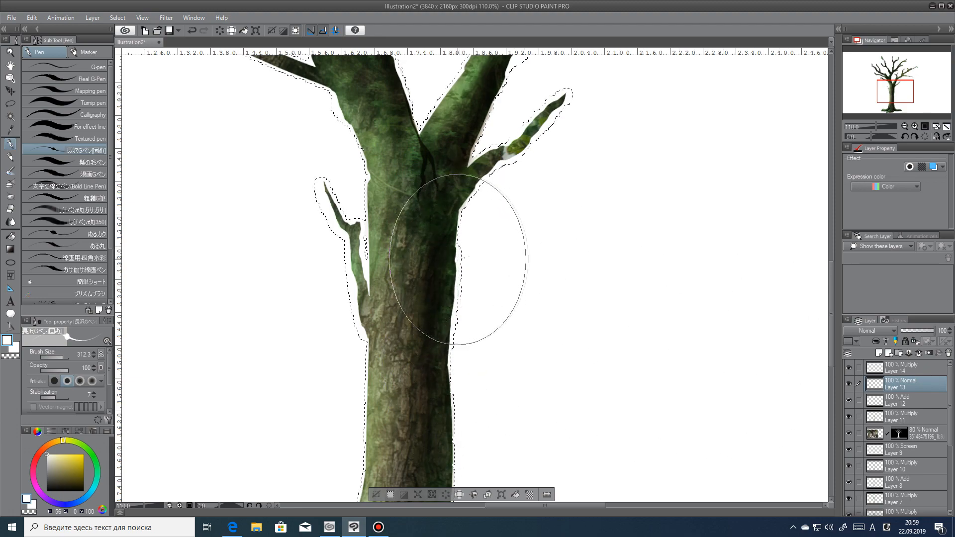
Step: Draw bark cracks and a knot down the trunk on the Multiply layer with the Mechanical pencil in dark olive (H 56, S 49), undoing an unwanted stroke
{"action": "left_click", "coordinate": [900, 368]}
{"action": "left_click", "coordinate": [65, 479]}
{"action": "key", "text": "p"}
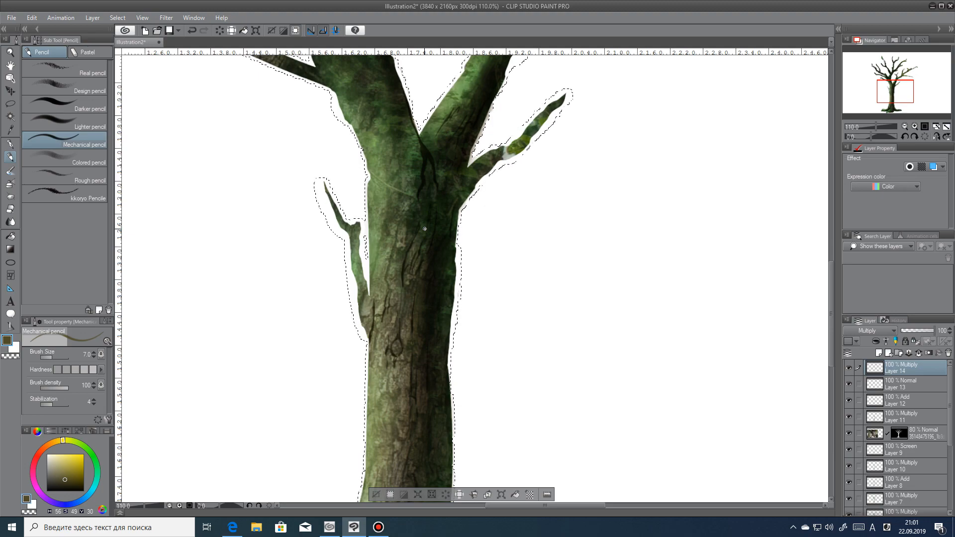
{"action": "scroll", "coordinate": [398, 229], "scroll_direction": "down", "scroll_amount": 5}
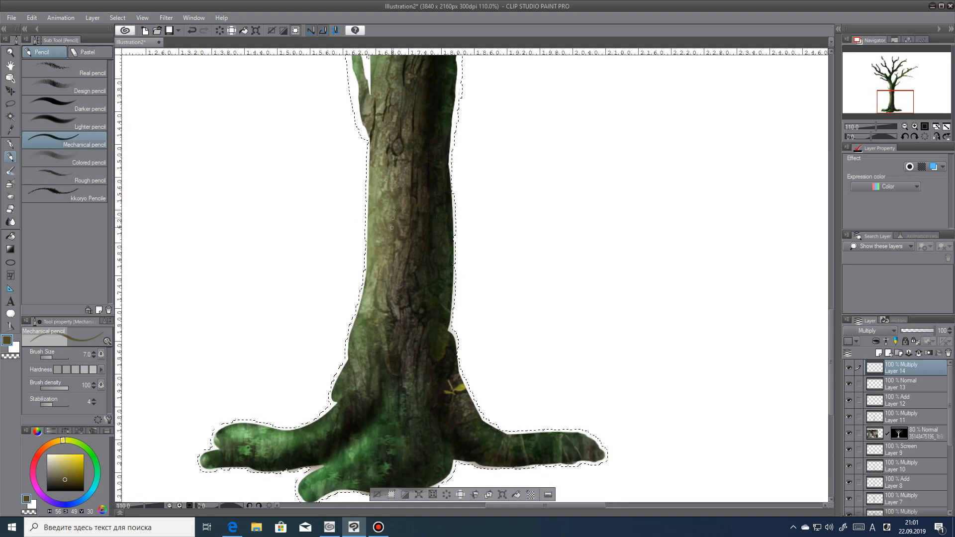
{"action": "left_click_drag", "start_coordinate": [395, 210], "coordinate": [394, 236]}
{"action": "left_click_drag", "start_coordinate": [400, 300], "coordinate": [401, 327]}
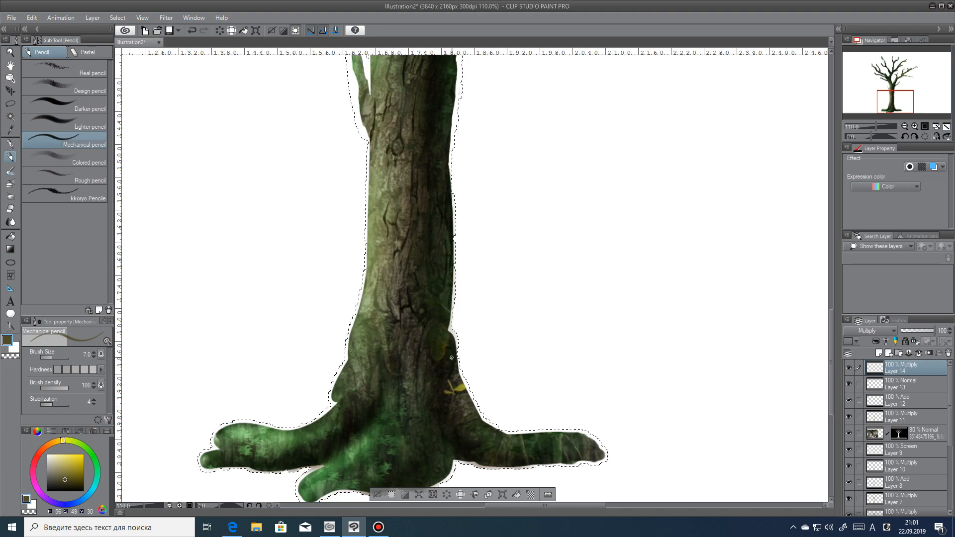
{"action": "key", "text": "ctrl+z"}
{"action": "left_click_drag", "start_coordinate": [377, 435], "coordinate": [358, 368]}
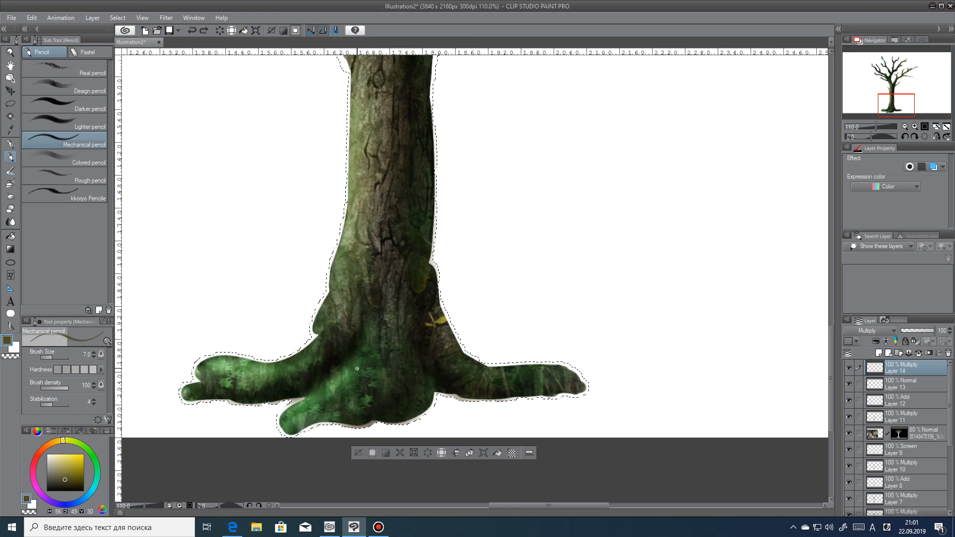
Step: Reshape the left and front roots into thinner, tapered forms by painting white over their outlines on the retouch layer
{"action": "key", "text": "alt+["}
{"action": "key", "text": "p"}
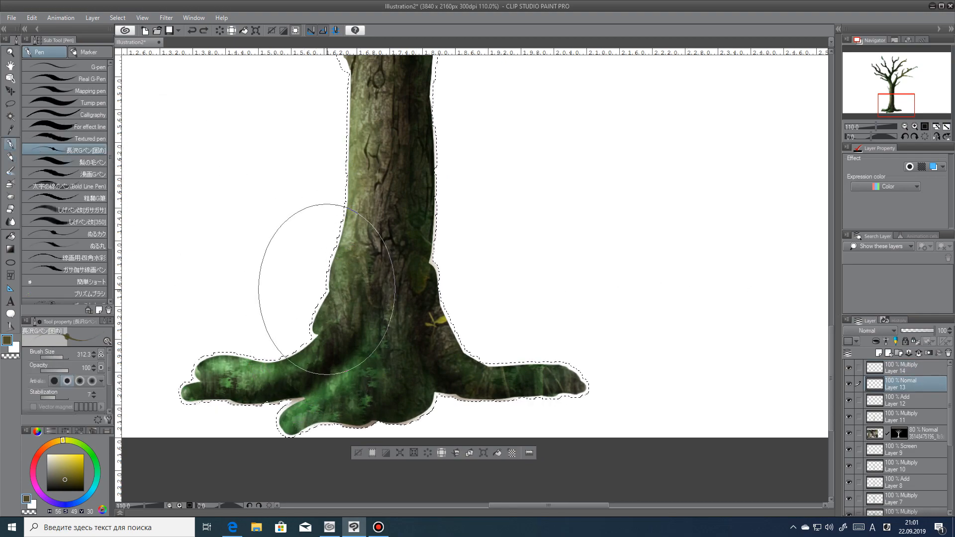
{"action": "key", "text": "x"}
{"action": "mouse_move", "coordinate": [328, 297]}
{"action": "left_mouse_down"}
{"action": "mouse_move", "coordinate": [317, 331]}
{"action": "mouse_move", "coordinate": [324, 300]}
{"action": "mouse_move", "coordinate": [306, 323]}
{"action": "mouse_move", "coordinate": [317, 316]}
{"action": "mouse_move", "coordinate": [316, 338]}
{"action": "mouse_move", "coordinate": [288, 353]}
{"action": "mouse_move", "coordinate": [225, 360]}
{"action": "mouse_move", "coordinate": [199, 380]}
{"action": "mouse_move", "coordinate": [185, 360]}
{"action": "mouse_move", "coordinate": [180, 410]}
{"action": "mouse_move", "coordinate": [176, 392]}
{"action": "mouse_move", "coordinate": [206, 360]}
{"action": "mouse_move", "coordinate": [196, 377]}
{"action": "mouse_move", "coordinate": [218, 395]}
{"action": "mouse_move", "coordinate": [293, 401]}
{"action": "mouse_move", "coordinate": [211, 401]}
{"action": "mouse_move", "coordinate": [268, 404]}
{"action": "left_mouse_up"}
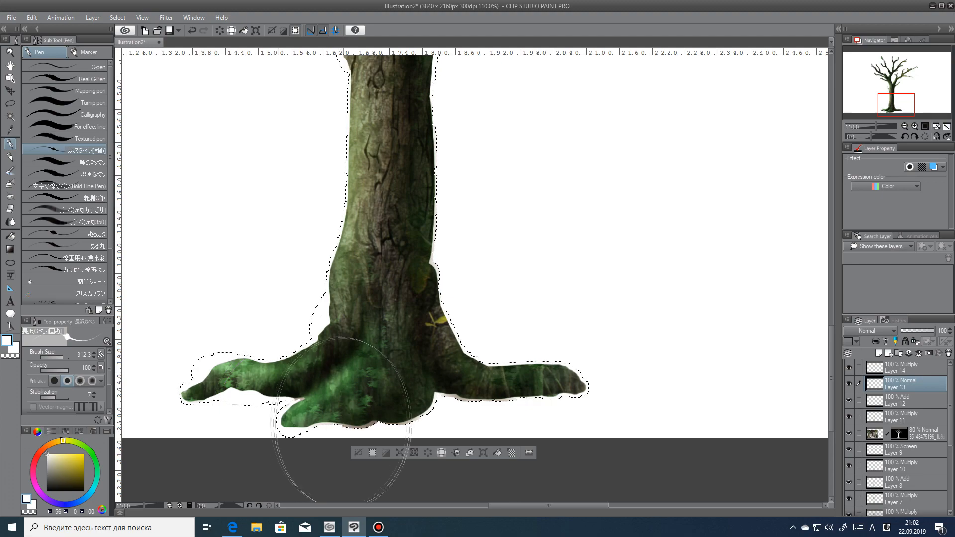
{"action": "mouse_move", "coordinate": [319, 423]}
{"action": "left_mouse_down"}
{"action": "mouse_move", "coordinate": [365, 421]}
{"action": "mouse_move", "coordinate": [437, 396]}
{"action": "mouse_move", "coordinate": [373, 398]}
{"action": "mouse_move", "coordinate": [328, 448]}
{"action": "mouse_move", "coordinate": [383, 437]}
{"action": "mouse_move", "coordinate": [412, 411]}
{"action": "mouse_move", "coordinate": [380, 445]}
{"action": "mouse_move", "coordinate": [422, 400]}
{"action": "left_mouse_up"}
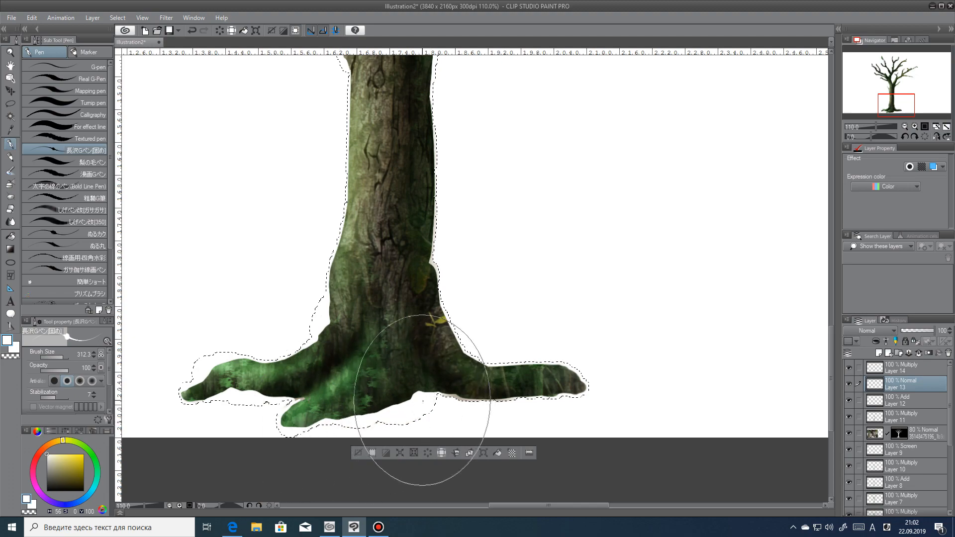
Step: Trim the right edge of the lower trunk with the pen in white on the retouch layer
{"action": "left_click", "coordinate": [65, 478]}
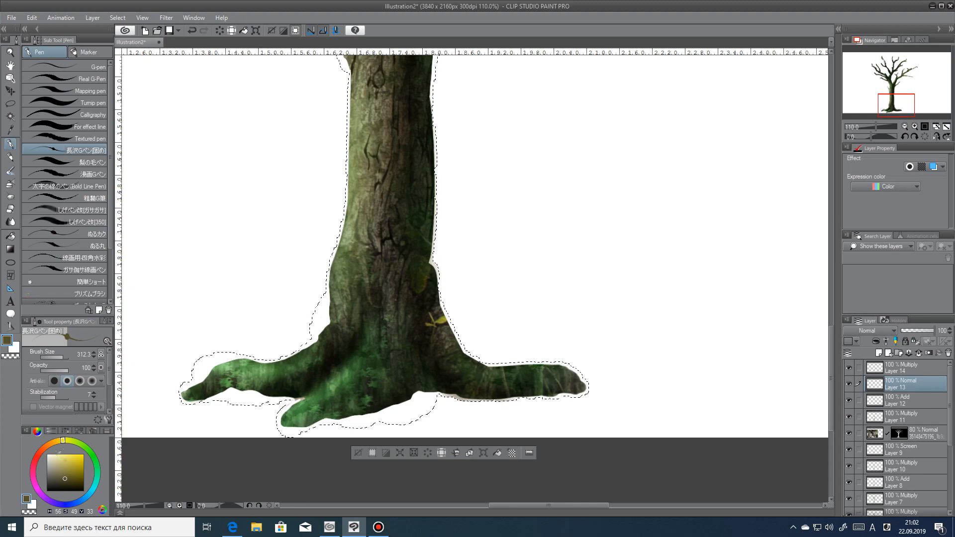
{"action": "key", "text": "p"}
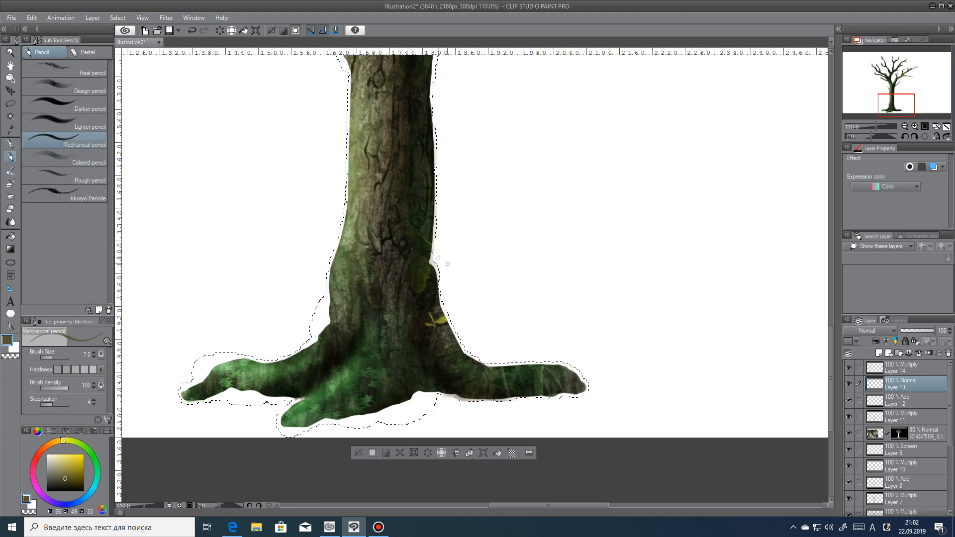
{"action": "key", "text": "p"}
{"action": "left_click", "coordinate": [47, 455]}
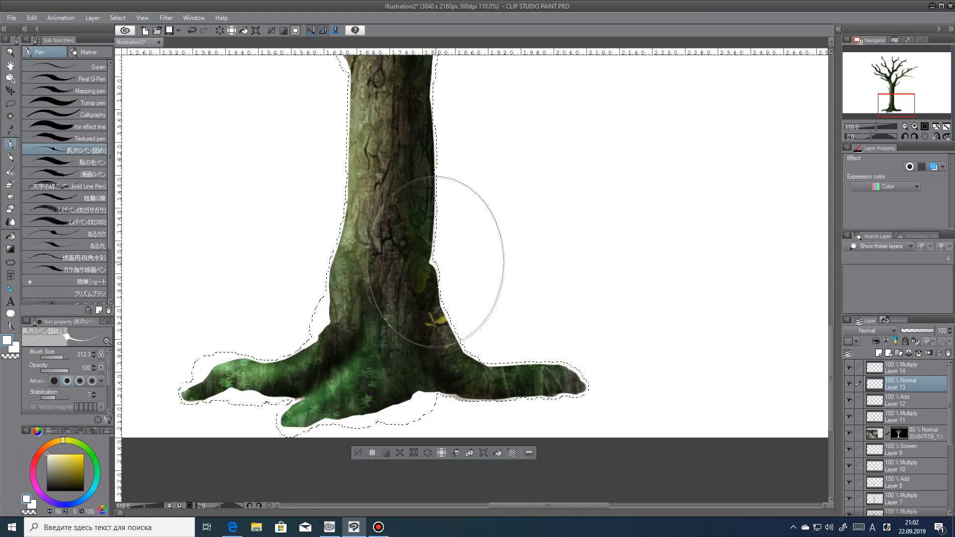
{"action": "left_click_drag", "start_coordinate": [674, 209], "coordinate": [625, 296]}
Step: Draw cracks and contour lines on the lower trunk and front root on the Multiply layer with the Mechanical pencil in H 56, S 44, V 28
{"action": "left_click", "coordinate": [906, 368]}
{"action": "left_click", "coordinate": [63, 481]}
{"action": "key", "text": "p"}
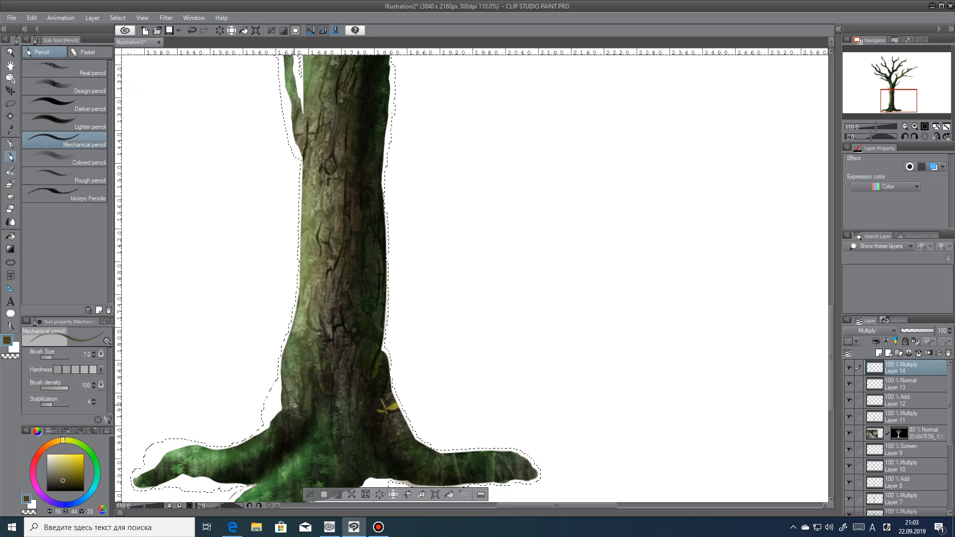
{"action": "mouse_move", "coordinate": [243, 492]}
{"action": "left_mouse_down"}
{"action": "mouse_move", "coordinate": [280, 350]}
{"action": "mouse_move", "coordinate": [318, 331]}
{"action": "mouse_move", "coordinate": [354, 290]}
{"action": "left_mouse_up"}
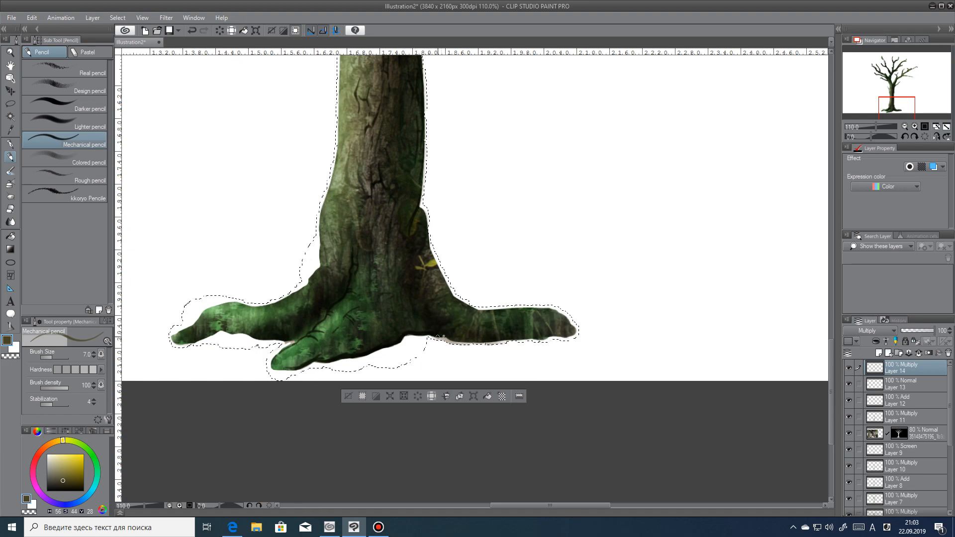
Step: Shorten and taper the right root by painting its outer part white with the pen on the retouch layer
{"action": "left_click", "coordinate": [895, 385]}
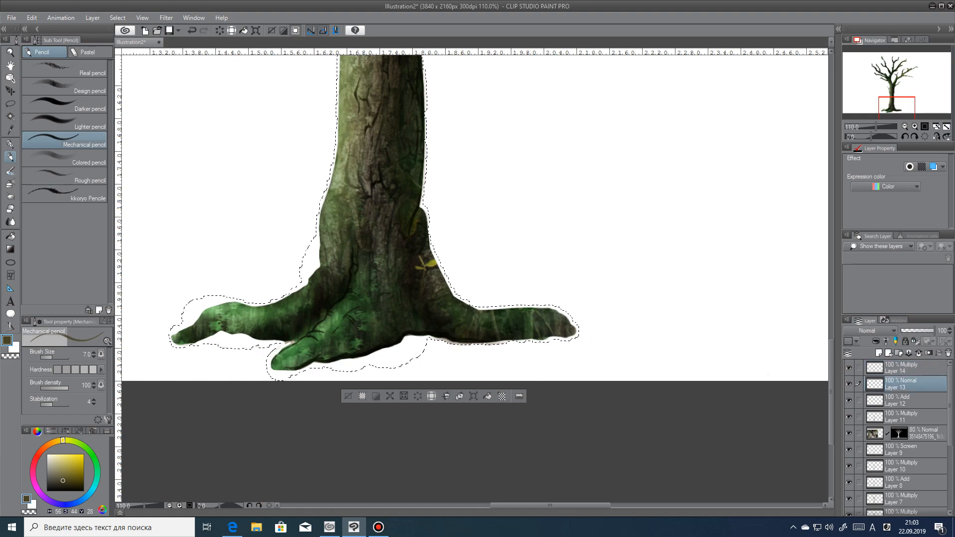
{"action": "key", "text": "p"}
{"action": "key", "text": "x"}
{"action": "mouse_move", "coordinate": [496, 309]}
{"action": "left_mouse_down"}
{"action": "mouse_move", "coordinate": [550, 337]}
{"action": "mouse_move", "coordinate": [577, 315]}
{"action": "mouse_move", "coordinate": [559, 335]}
{"action": "mouse_move", "coordinate": [550, 313]}
{"action": "mouse_move", "coordinate": [526, 302]}
{"action": "mouse_move", "coordinate": [499, 307]}
{"action": "mouse_move", "coordinate": [544, 323]}
{"action": "left_mouse_up"}
Step: Draw more bark lines on the upper trunk, side twig and fork on the Multiply layer with the Mechanical pencil in H 56, S 49, V 26
{"action": "left_click", "coordinate": [904, 368]}
{"action": "left_click", "coordinate": [65, 480]}
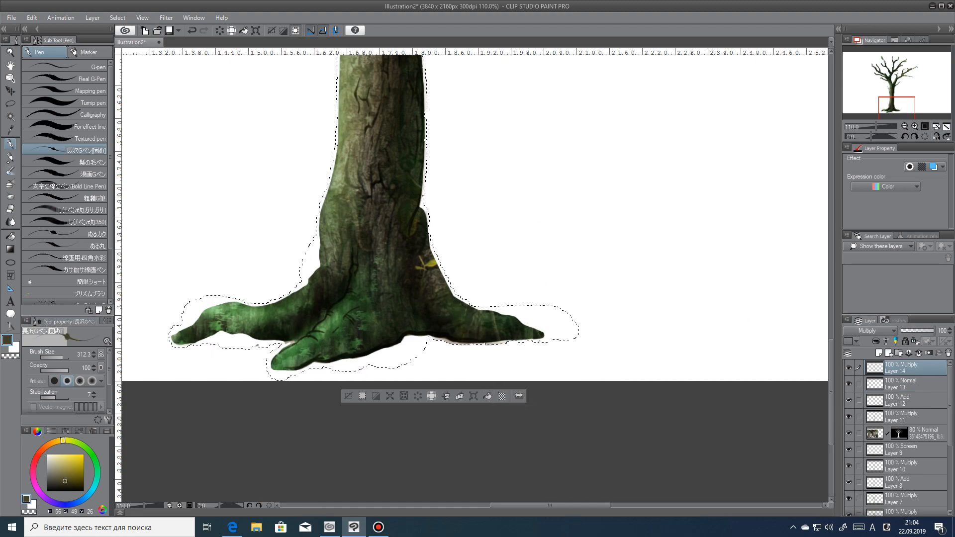
{"action": "key", "text": "p"}
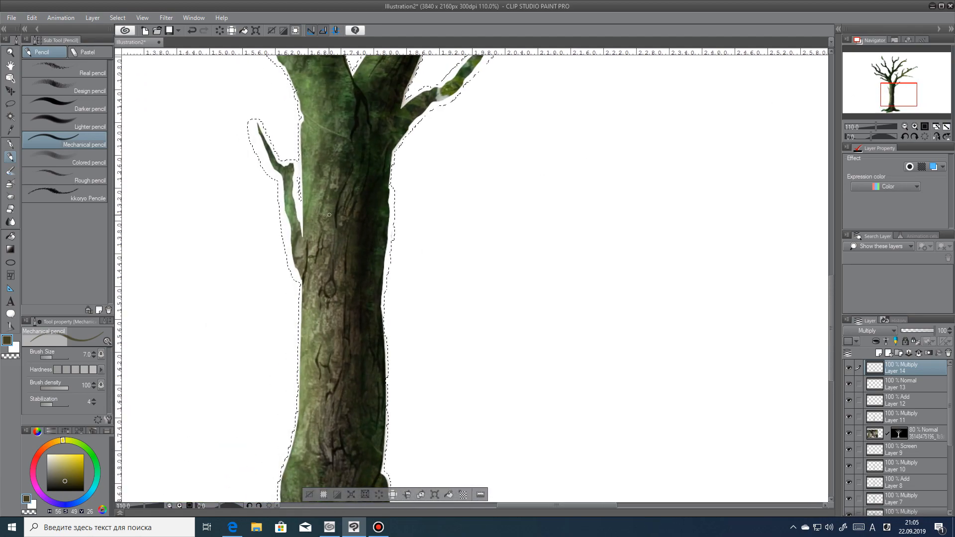
{"action": "left_click_drag", "start_coordinate": [292, 189], "coordinate": [300, 230]}
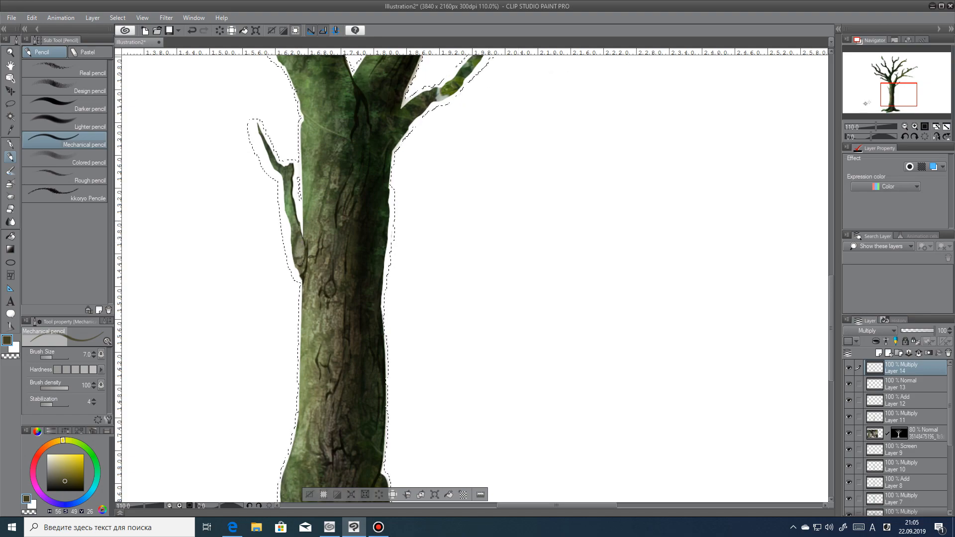
{"action": "left_click_drag", "start_coordinate": [901, 86], "coordinate": [899, 85]}
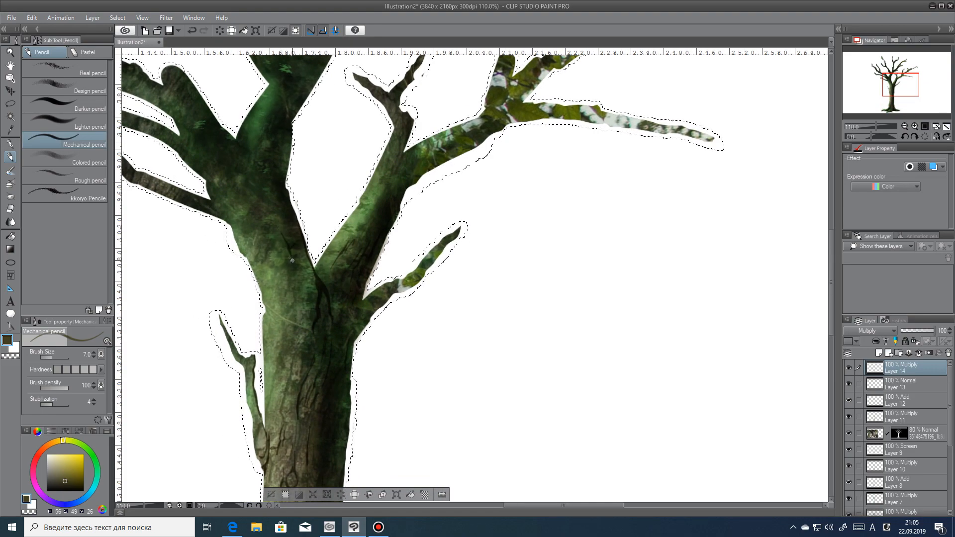
{"action": "mouse_move", "coordinate": [288, 287]}
{"action": "left_mouse_down"}
{"action": "mouse_move", "coordinate": [291, 313]}
{"action": "mouse_move", "coordinate": [269, 306]}
{"action": "mouse_move", "coordinate": [270, 384]}
{"action": "left_mouse_up"}
{"action": "mouse_move", "coordinate": [276, 343]}
{"action": "left_mouse_down"}
{"action": "mouse_move", "coordinate": [270, 391]}
{"action": "mouse_move", "coordinate": [272, 365]}
{"action": "mouse_move", "coordinate": [290, 345]}
{"action": "mouse_move", "coordinate": [283, 407]}
{"action": "mouse_move", "coordinate": [291, 380]}
{"action": "left_mouse_up"}
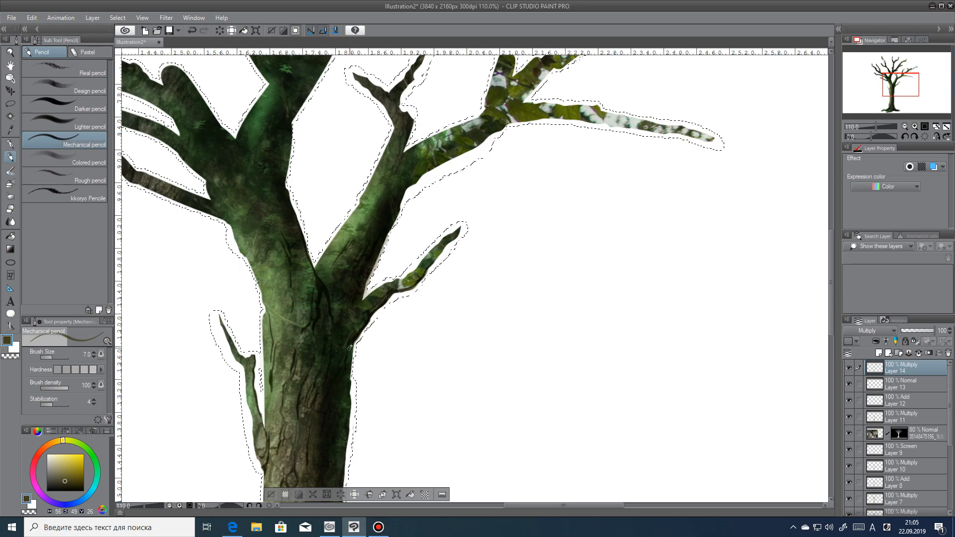
Step: Soften the hand-drawn bark lines on the upper trunk and side branch with the Running color on fiber blender at size 9.2
{"action": "scroll", "coordinate": [349, 402], "scroll_direction": "down", "scroll_amount": 10}
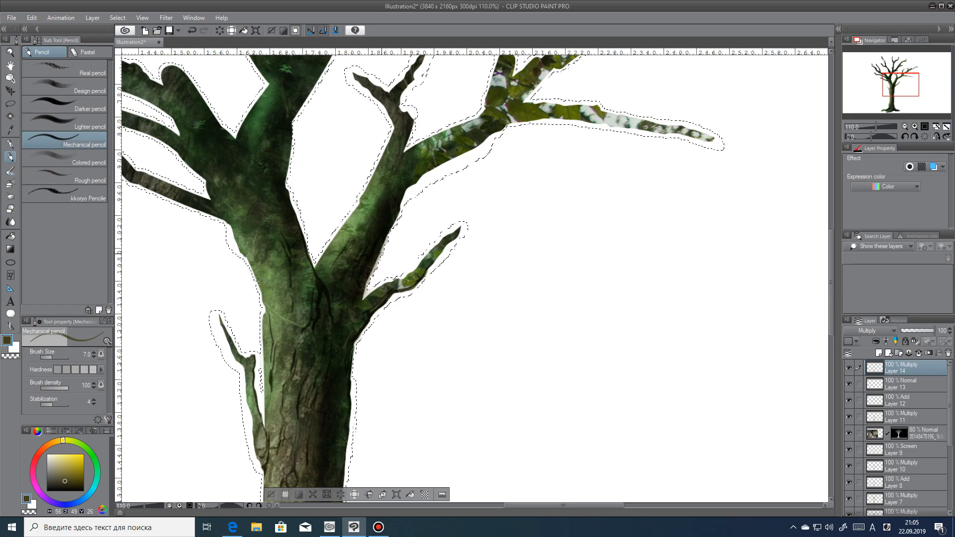
{"action": "scroll", "coordinate": [369, 260], "scroll_direction": "up", "scroll_amount": 8}
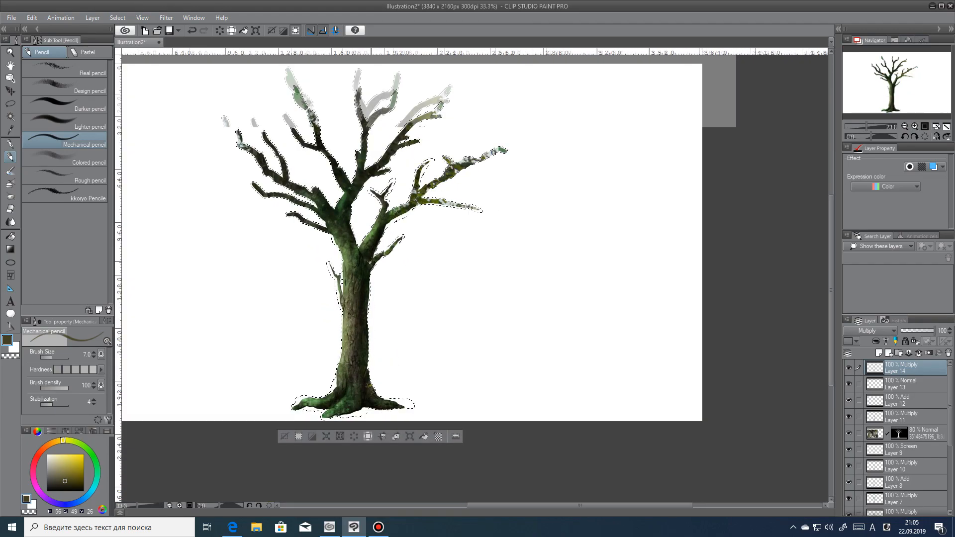
{"action": "scroll", "coordinate": [338, 199], "scroll_direction": "up", "scroll_amount": 1}
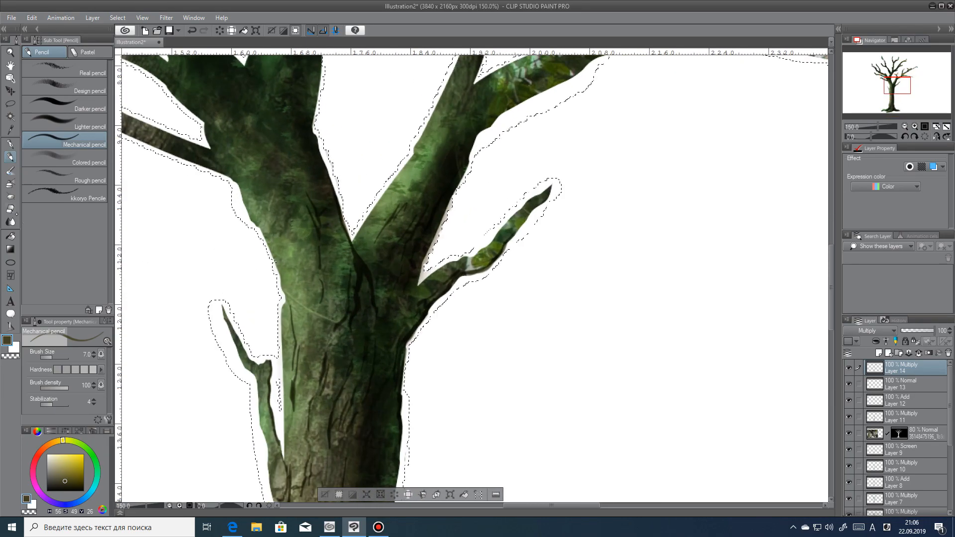
{"action": "key", "text": "j"}
{"action": "left_click", "coordinate": [95, 93]}
{"action": "left_click", "coordinate": [93, 123]}
{"action": "left_click", "coordinate": [57, 357]}
{"action": "key", "text": "bracketleft"}
{"action": "key", "text": "bracketleft"}
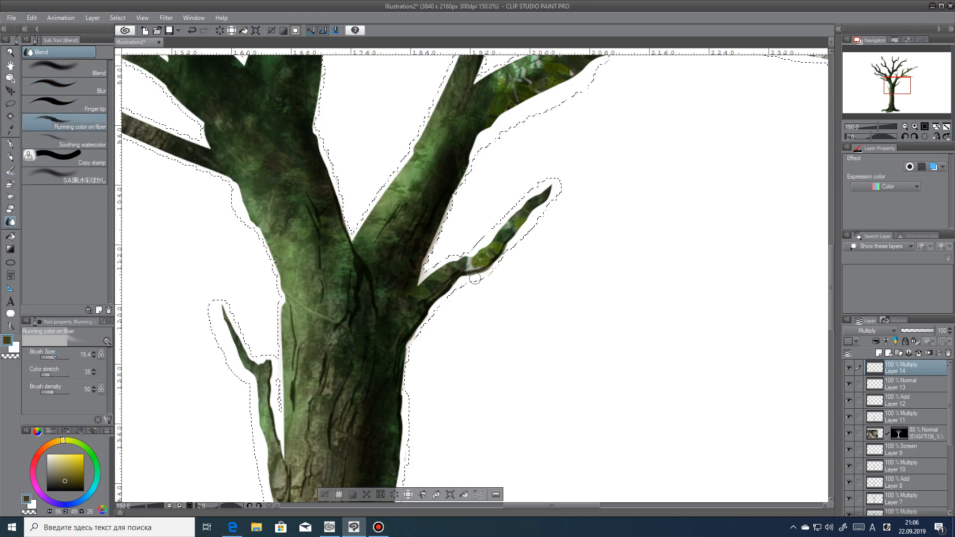
{"action": "key", "text": "bracketleft"}
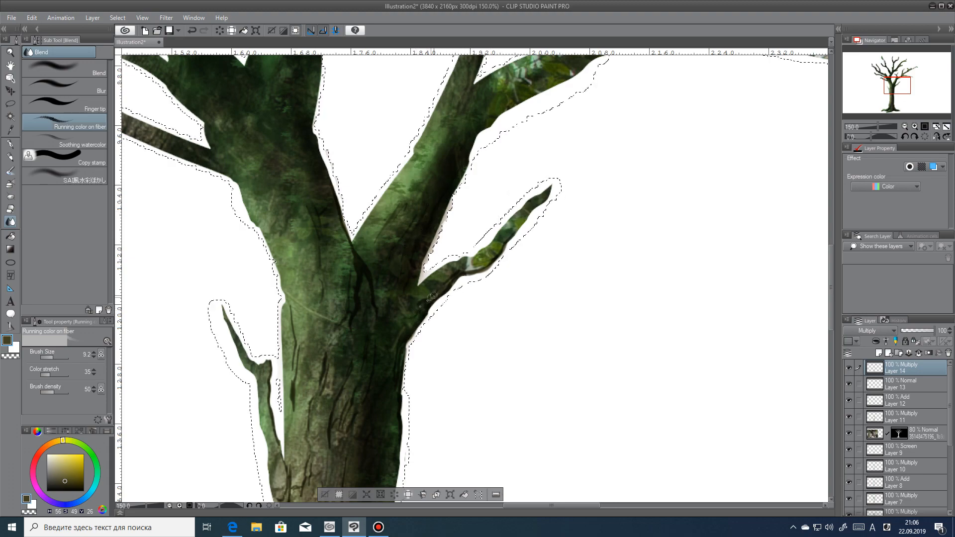
{"action": "left_click_drag", "start_coordinate": [490, 270], "coordinate": [468, 273]}
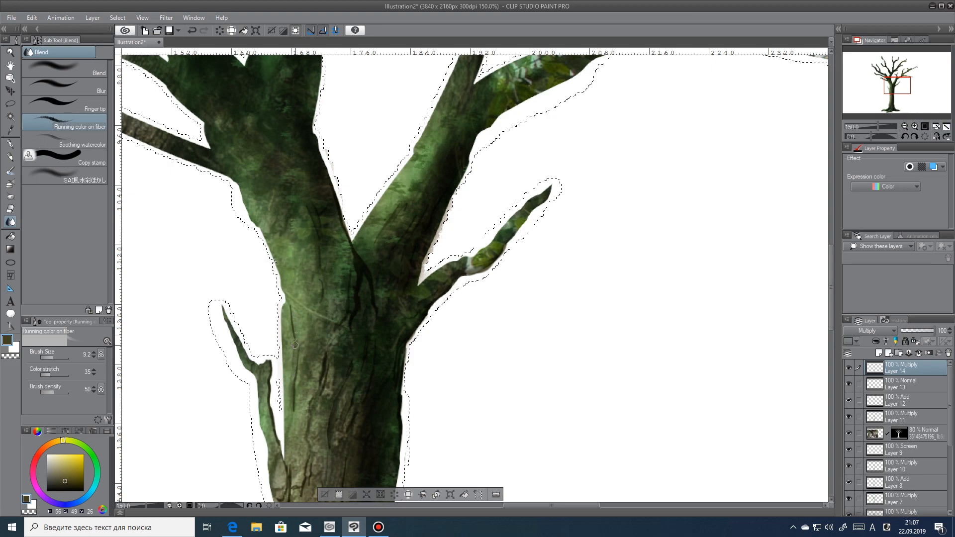
Step: Blend the drawn bark lines on the middle trunk and small side twig on the Multiply layer with Running color on fiber
{"action": "scroll", "coordinate": [300, 238], "scroll_direction": "down", "scroll_amount": 3}
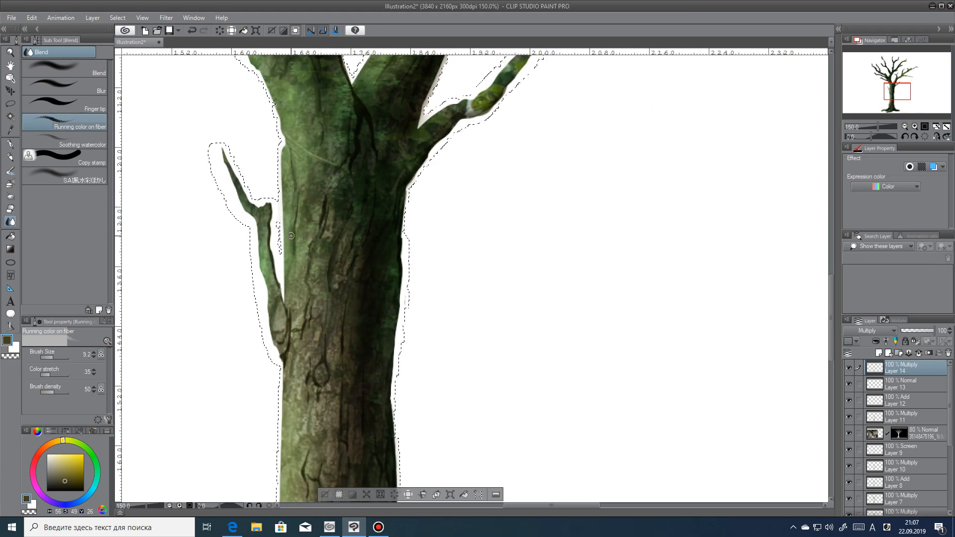
{"action": "left_click_drag", "start_coordinate": [268, 237], "coordinate": [267, 244]}
{"action": "mouse_move", "coordinate": [273, 277]}
{"action": "left_mouse_down"}
{"action": "mouse_move", "coordinate": [284, 354]}
{"action": "mouse_move", "coordinate": [291, 342]}
{"action": "left_mouse_up"}
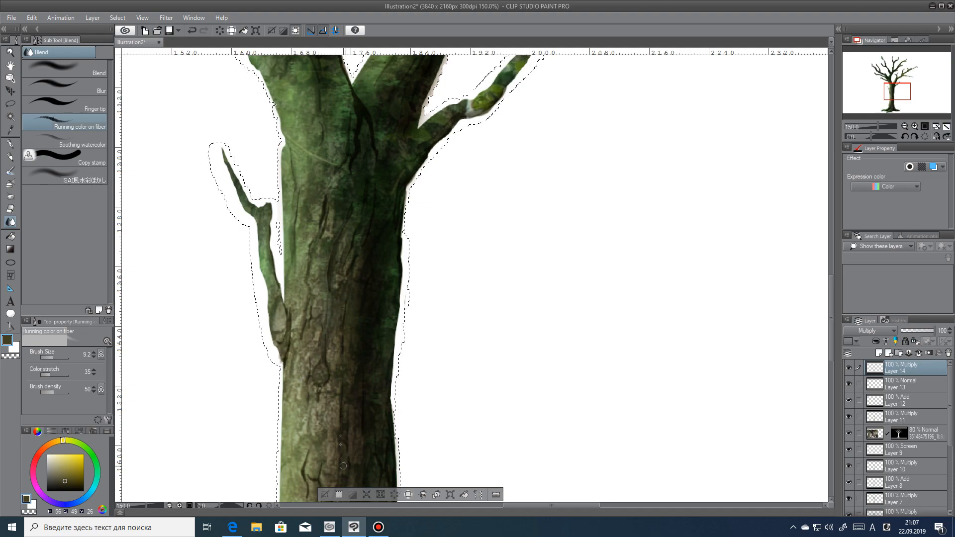
{"action": "scroll", "coordinate": [343, 466], "scroll_direction": "down", "scroll_amount": 5}
{"action": "mouse_move", "coordinate": [308, 274]}
{"action": "left_mouse_down"}
{"action": "mouse_move", "coordinate": [314, 306]}
{"action": "mouse_move", "coordinate": [319, 279]}
{"action": "mouse_move", "coordinate": [322, 335]}
{"action": "left_mouse_up"}
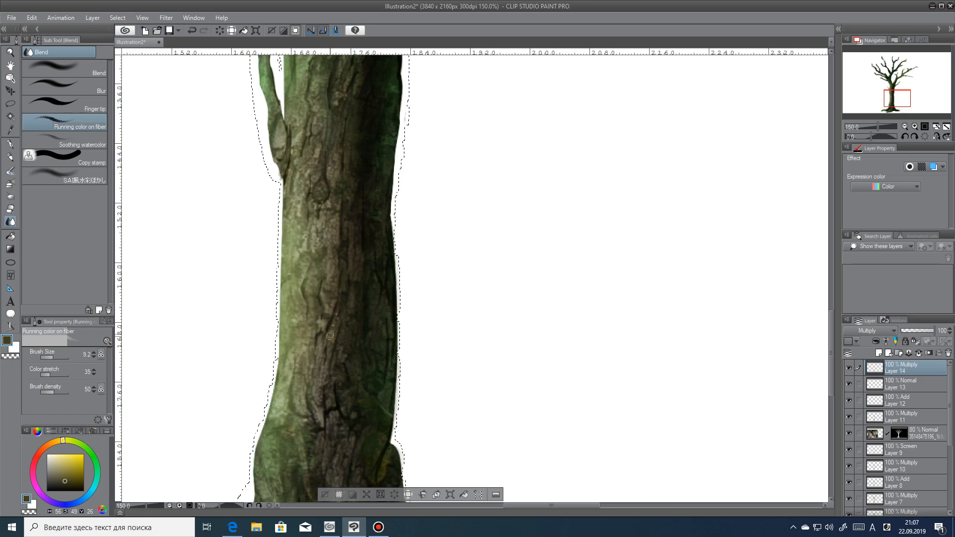
Step: Blend the drawn cracks and contour lines on the trunk base and all the roots with Running color on fiber
{"action": "left_click_drag", "start_coordinate": [727, 326], "coordinate": [813, 122]}
{"action": "mouse_move", "coordinate": [146, 420]}
{"action": "left_mouse_down"}
{"action": "mouse_move", "coordinate": [200, 408]}
{"action": "mouse_move", "coordinate": [263, 419]}
{"action": "mouse_move", "coordinate": [260, 426]}
{"action": "mouse_move", "coordinate": [326, 407]}
{"action": "mouse_move", "coordinate": [286, 463]}
{"action": "mouse_move", "coordinate": [331, 446]}
{"action": "mouse_move", "coordinate": [326, 436]}
{"action": "mouse_move", "coordinate": [269, 457]}
{"action": "left_mouse_up"}
{"action": "left_click_drag", "start_coordinate": [310, 428], "coordinate": [356, 419]}
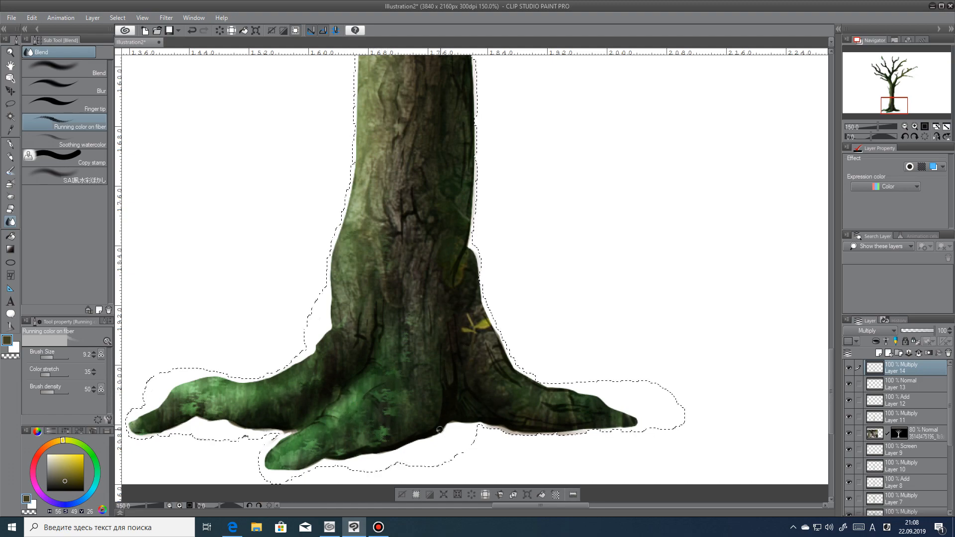
{"action": "left_click_drag", "start_coordinate": [442, 377], "coordinate": [451, 399]}
{"action": "left_click_drag", "start_coordinate": [580, 409], "coordinate": [558, 409]}
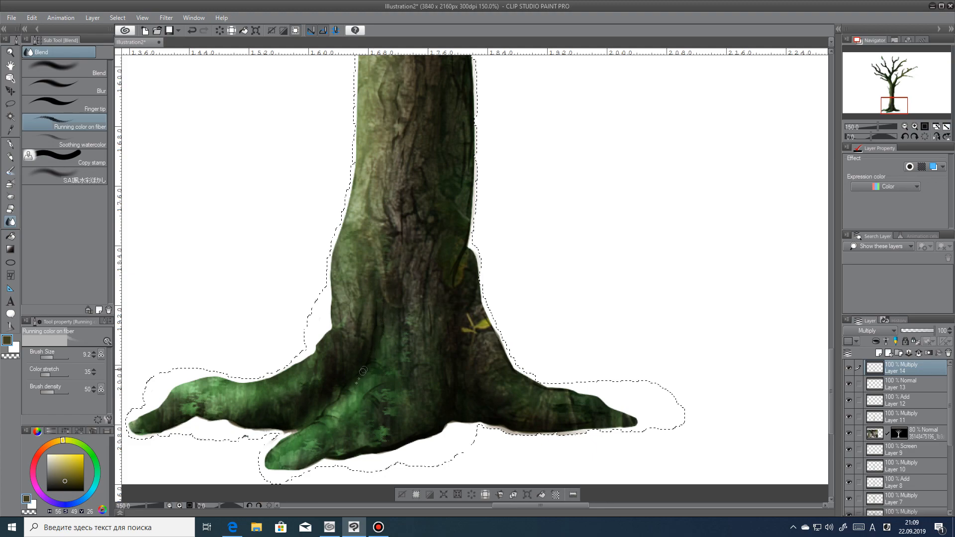
Step: Lower the opacity of the masked bark photo layer to 70%
{"action": "key", "text": "ctrl+0"}
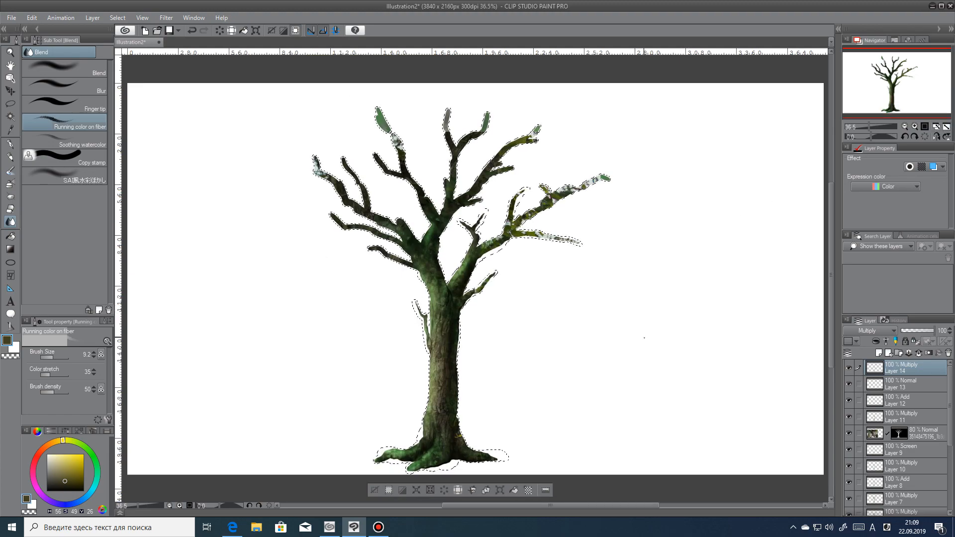
{"action": "scroll", "coordinate": [433, 364], "scroll_direction": "up", "scroll_amount": 5}
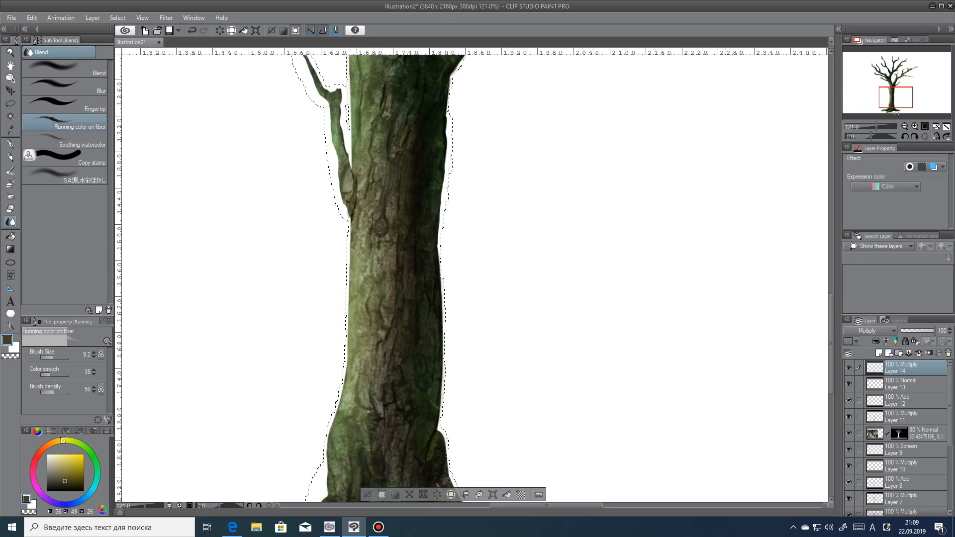
{"action": "left_click_drag", "start_coordinate": [442, 305], "coordinate": [379, 473]}
{"action": "left_click", "coordinate": [925, 433]}
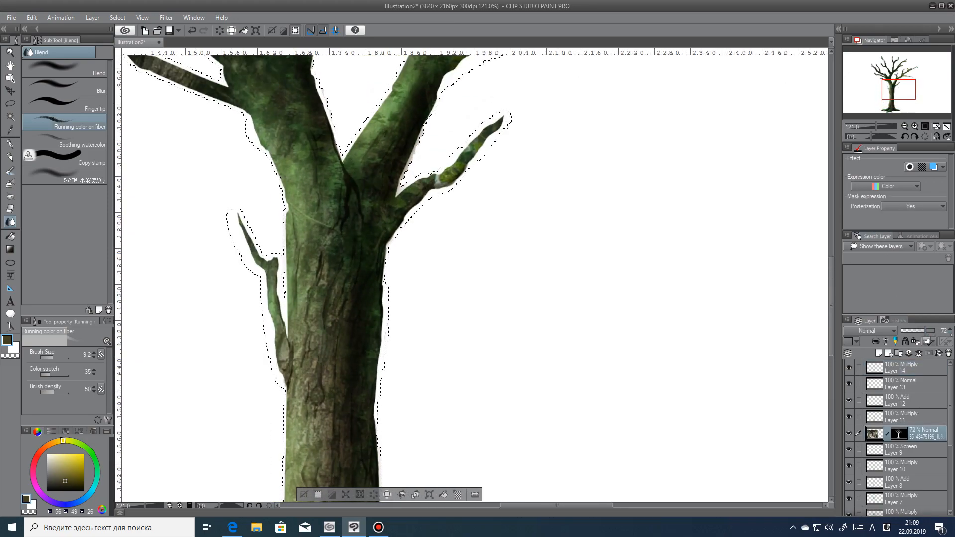
{"action": "left_click", "coordinate": [928, 341]}
{"action": "key", "text": "ctrl+0"}
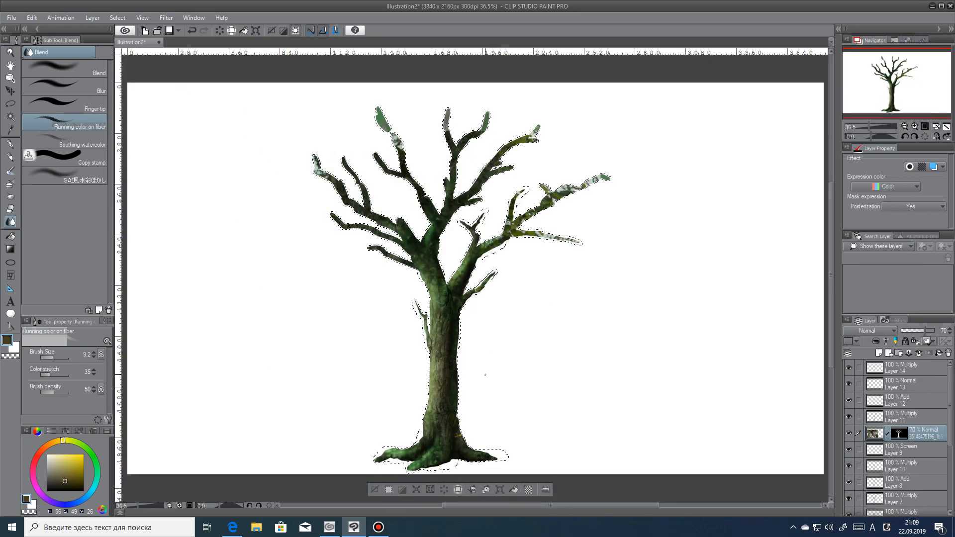
Step: Blend the bark lines at the twig's base and below the trunk fork on the top Multiply layer with Running color on fiber
{"action": "scroll", "coordinate": [476, 383], "scroll_direction": "up", "scroll_amount": 3}
{"action": "scroll", "coordinate": [476, 383], "scroll_direction": "up", "scroll_amount": 1}
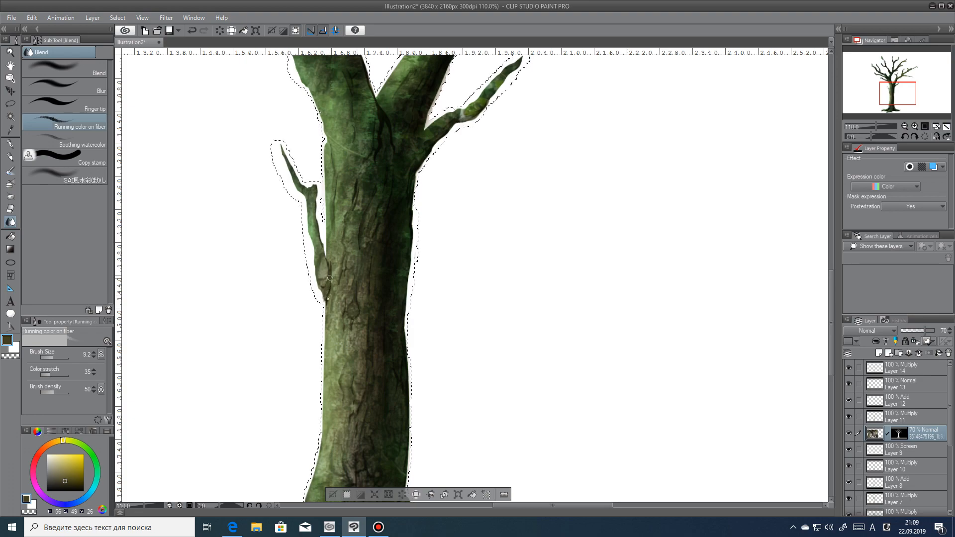
{"action": "key", "text": "ctrl+z"}
{"action": "key", "text": "ctrl+z"}
{"action": "left_click_drag", "start_coordinate": [331, 277], "coordinate": [328, 291]}
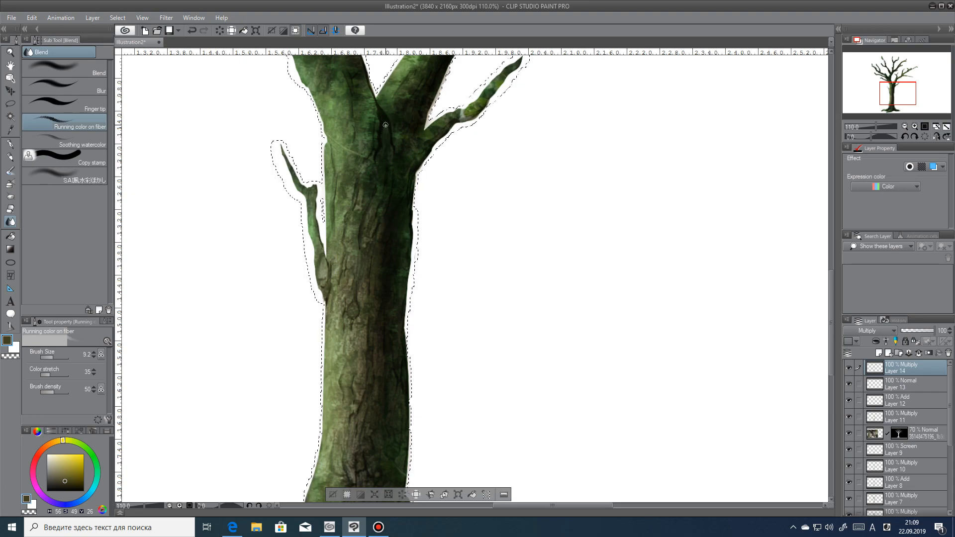
{"action": "left_click_drag", "start_coordinate": [385, 125], "coordinate": [355, 273]}
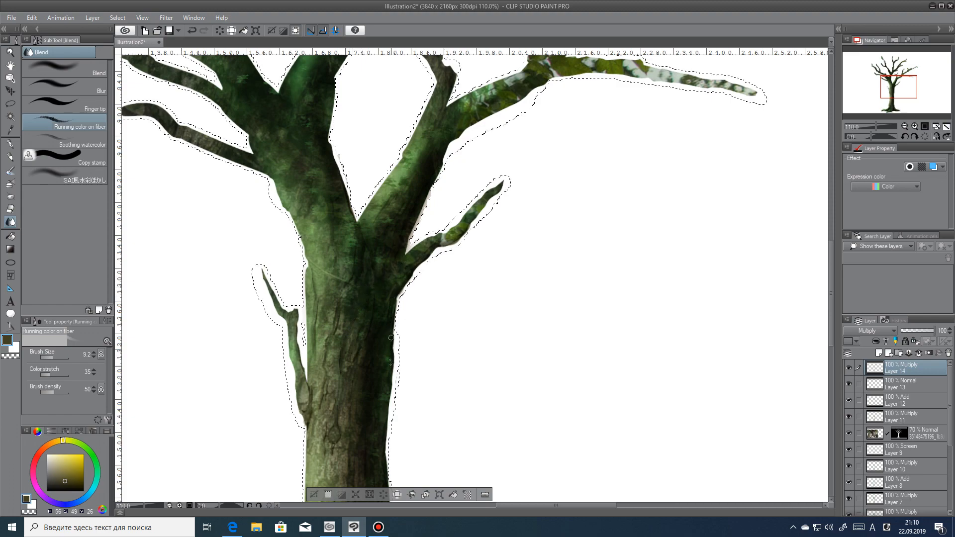
Step: Add a new layer above the Multiply line layer and set its blending mode to Color dodge
{"action": "left_click_drag", "start_coordinate": [901, 104], "coordinate": [897, 95]}
{"action": "left_click", "coordinate": [879, 354]}
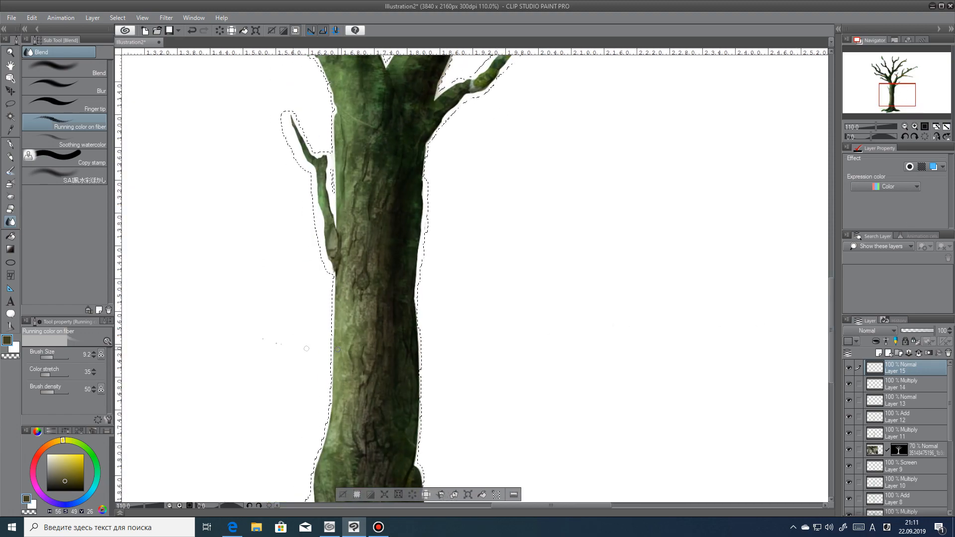
{"action": "left_click", "coordinate": [877, 331]}
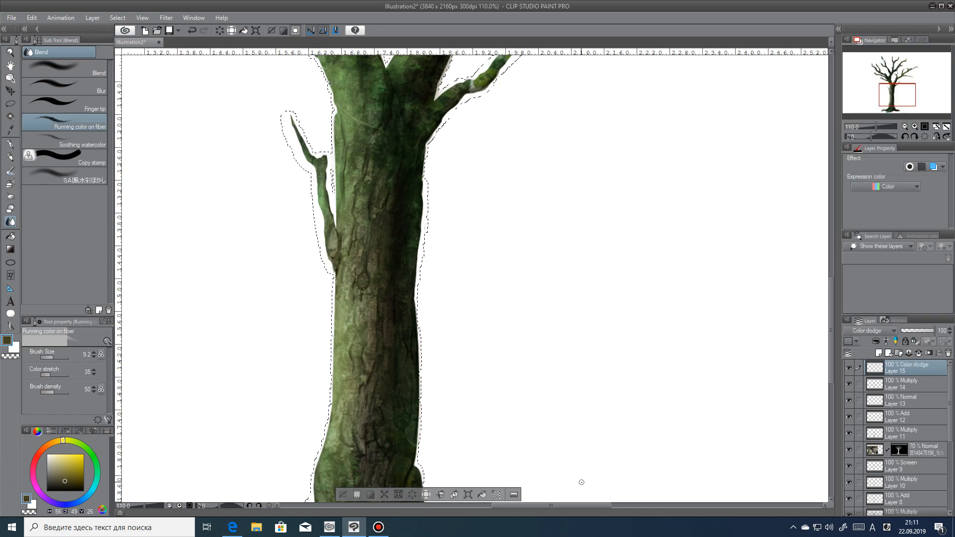
Step: Paint a small highlight on the middle trunk with the Soft airbrush at size 18.4 in H 48, S 40, V 68
{"action": "left_click", "coordinate": [10, 170]}
{"action": "left_click", "coordinate": [11, 183]}
{"action": "left_click", "coordinate": [94, 119]}
{"action": "left_click", "coordinate": [92, 89]}
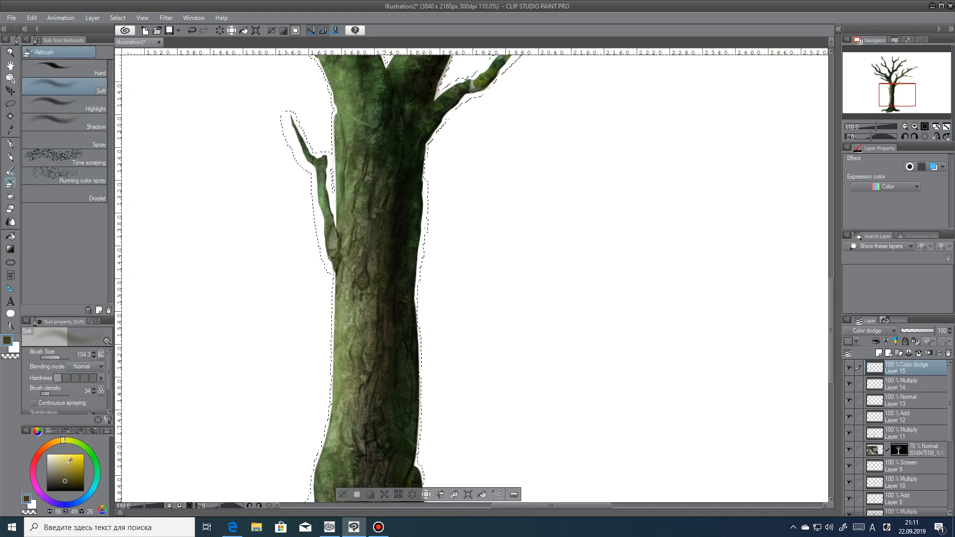
{"action": "left_click", "coordinate": [61, 465]}
{"action": "left_click_drag", "start_coordinate": [57, 357], "coordinate": [56, 357]}
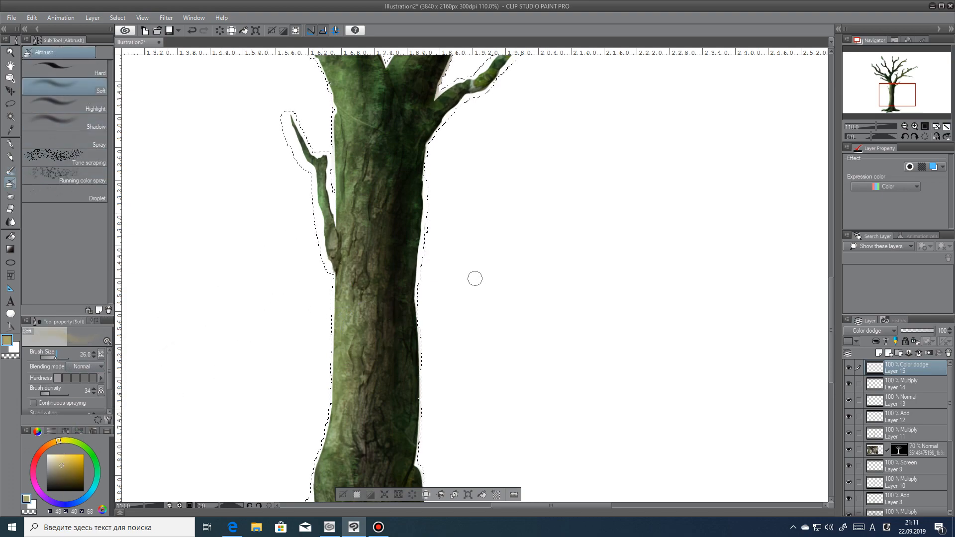
{"action": "left_click_drag", "start_coordinate": [367, 352], "coordinate": [368, 370]}
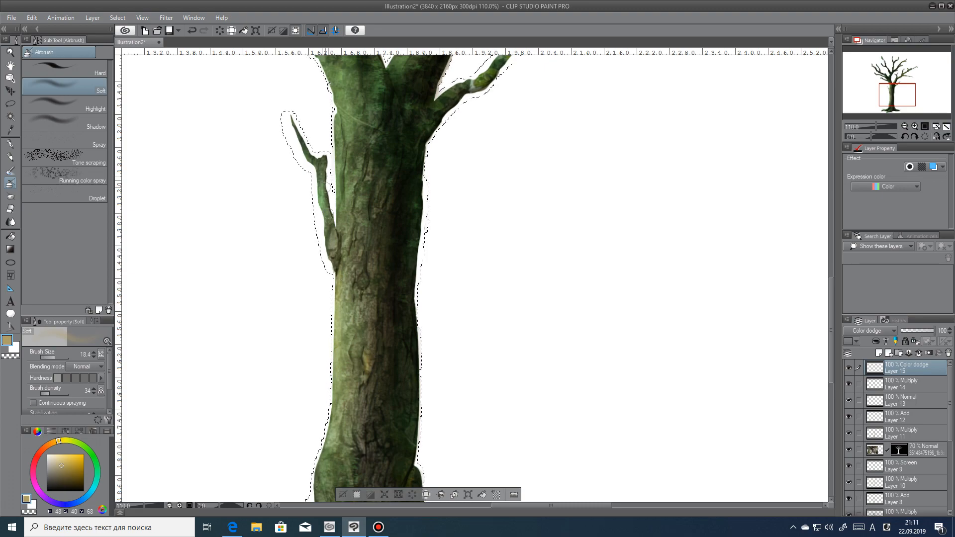
Step: Change the Paper layer's color from white to medium grey
{"action": "left_click_drag", "start_coordinate": [950, 409], "coordinate": [950, 485]}
{"action": "left_click", "coordinate": [902, 505]}
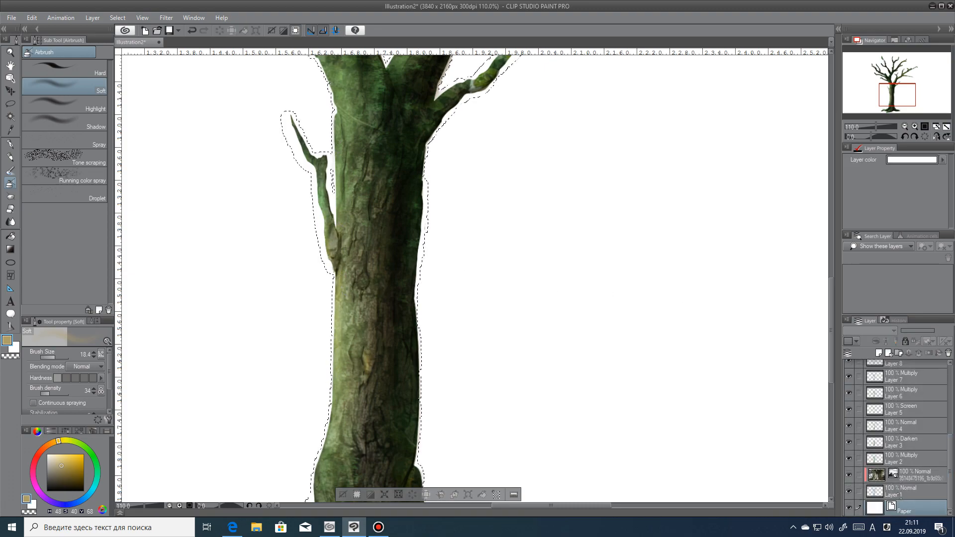
{"action": "left_click", "coordinate": [943, 160]}
{"action": "left_click", "coordinate": [717, 242]}
{"action": "left_click", "coordinate": [924, 176]}
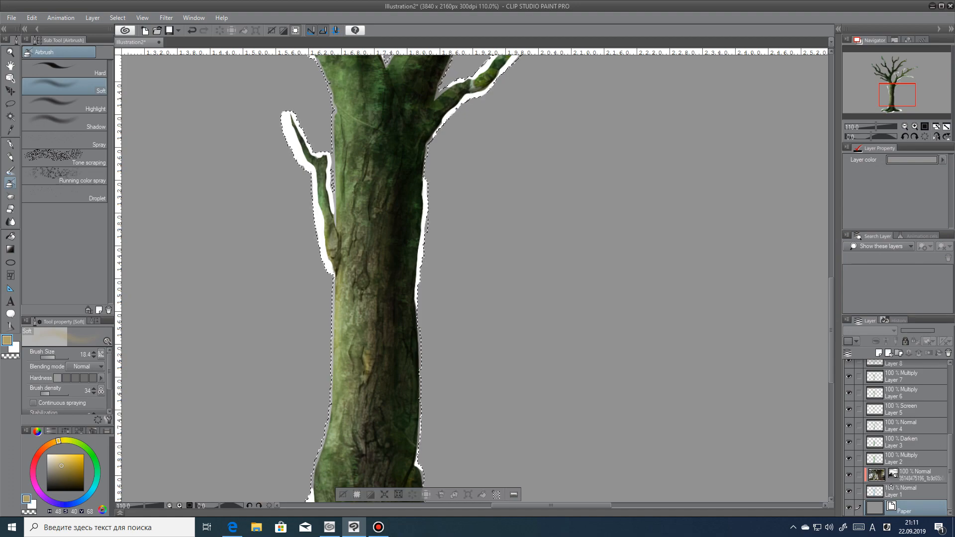
Step: Try to fill the selection on the Normal retouch layer with grey sampled from the background
{"action": "scroll", "coordinate": [380, 328], "scroll_direction": "down", "scroll_amount": 5}
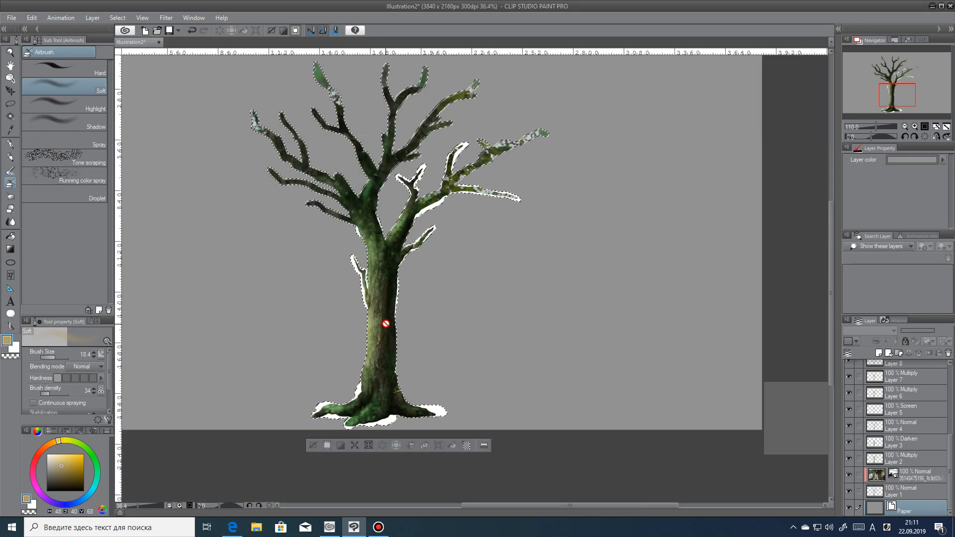
{"action": "left_click", "coordinate": [539, 319], "text": "alt"}
{"action": "left_click", "coordinate": [951, 406]}
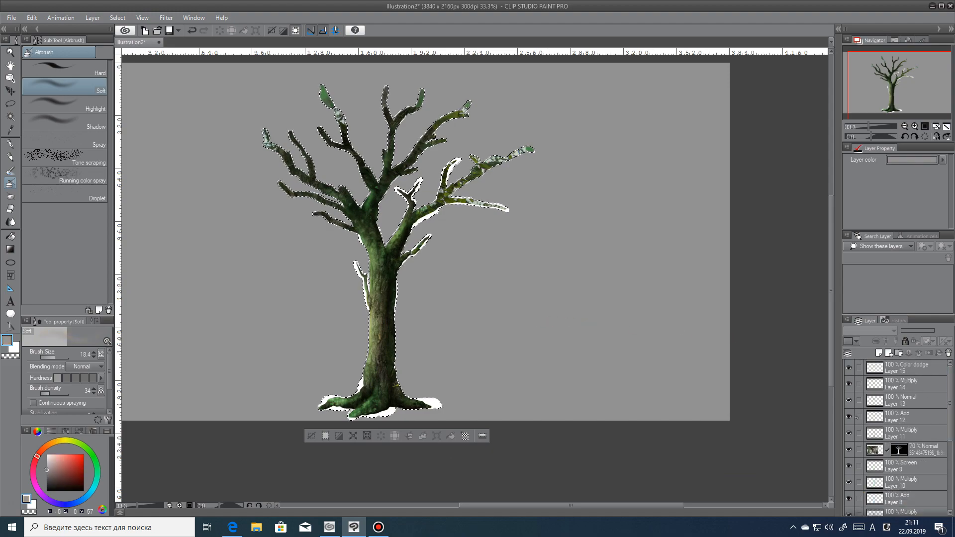
{"action": "left_click", "coordinate": [913, 401]}
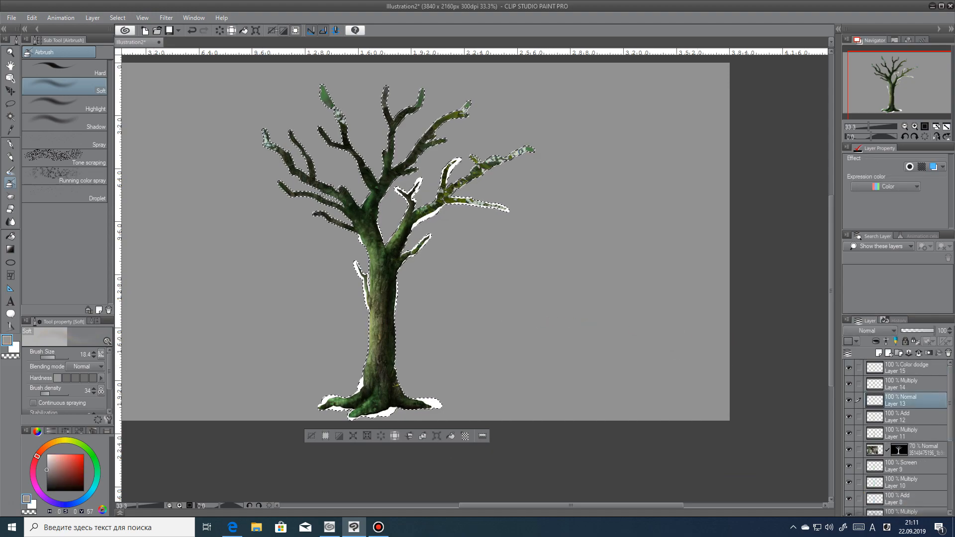
{"action": "left_click", "coordinate": [243, 31]}
{"action": "key", "text": "ctrl+z"}
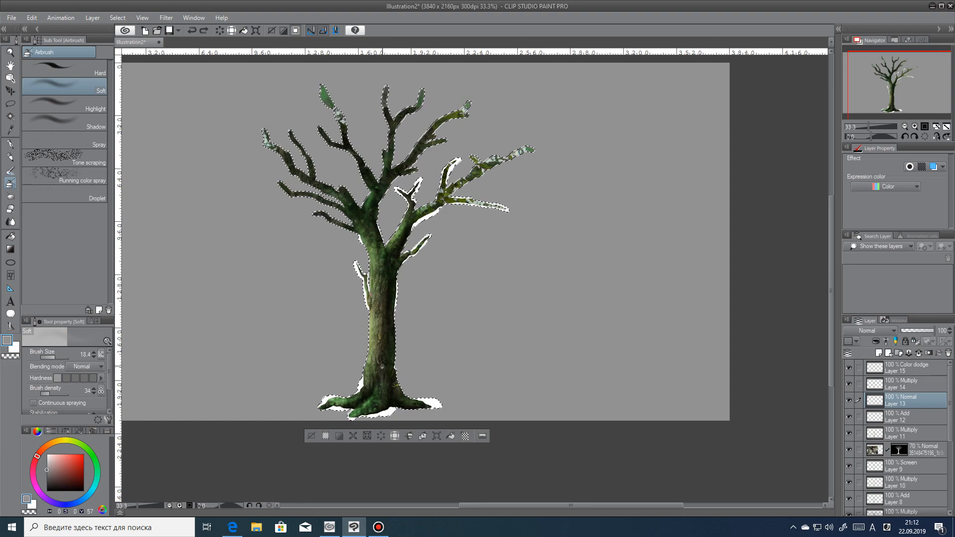
Step: Clear the selection and airbrush light along the lower trunk's lit edge on the Color dodge layer at size 52.1 in H 54, S 44, V 76
{"action": "key", "text": "ctrl+d"}
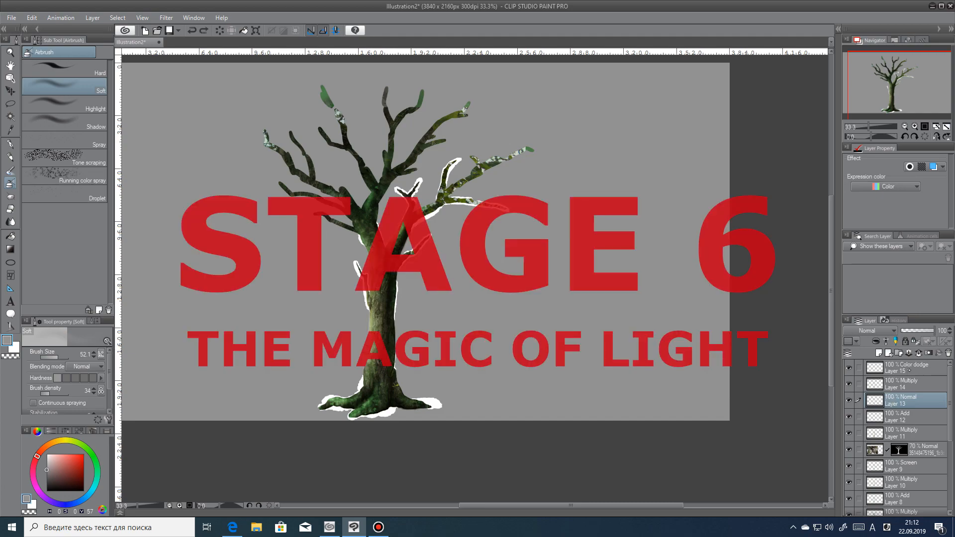
{"action": "left_click", "coordinate": [909, 371]}
{"action": "left_click", "coordinate": [376, 321], "text": "alt"}
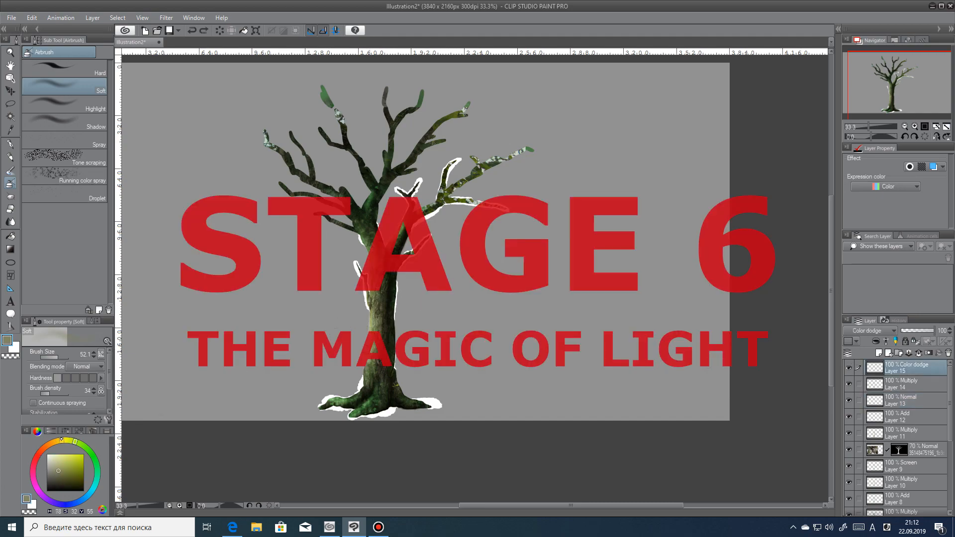
{"action": "left_click", "coordinate": [63, 463]}
{"action": "left_click_drag", "start_coordinate": [368, 308], "coordinate": [369, 357]}
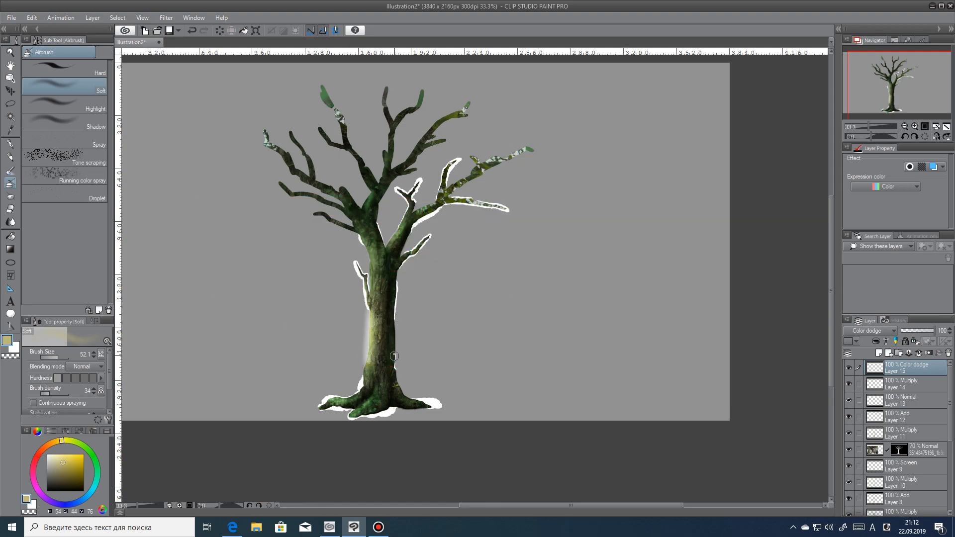
Step: Airbrush the same warm light onto the upper trunk, forked branch and roots on the Color dodge layer
{"action": "left_click_drag", "start_coordinate": [372, 290], "coordinate": [363, 237]}
{"action": "left_click_drag", "start_coordinate": [410, 201], "coordinate": [412, 198]}
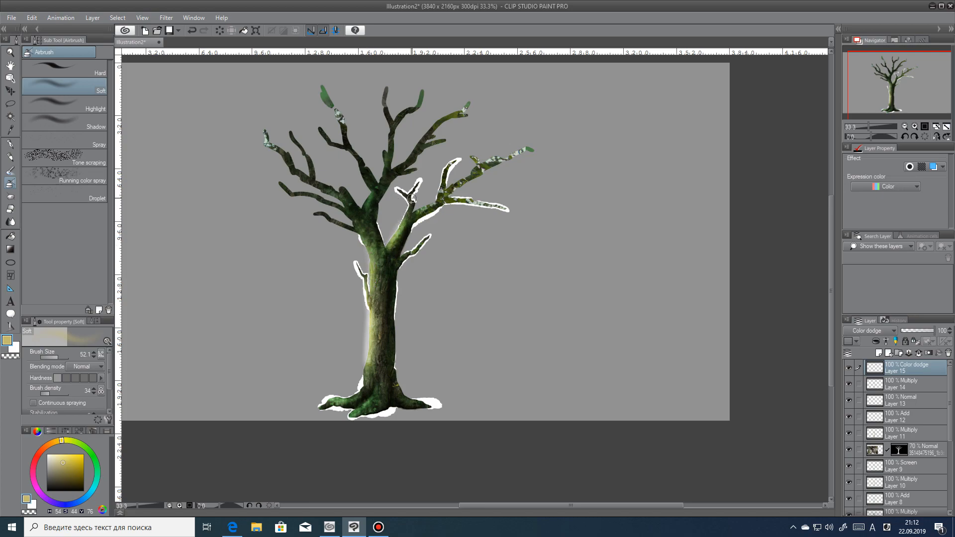
{"action": "left_click_drag", "start_coordinate": [366, 387], "coordinate": [364, 396]}
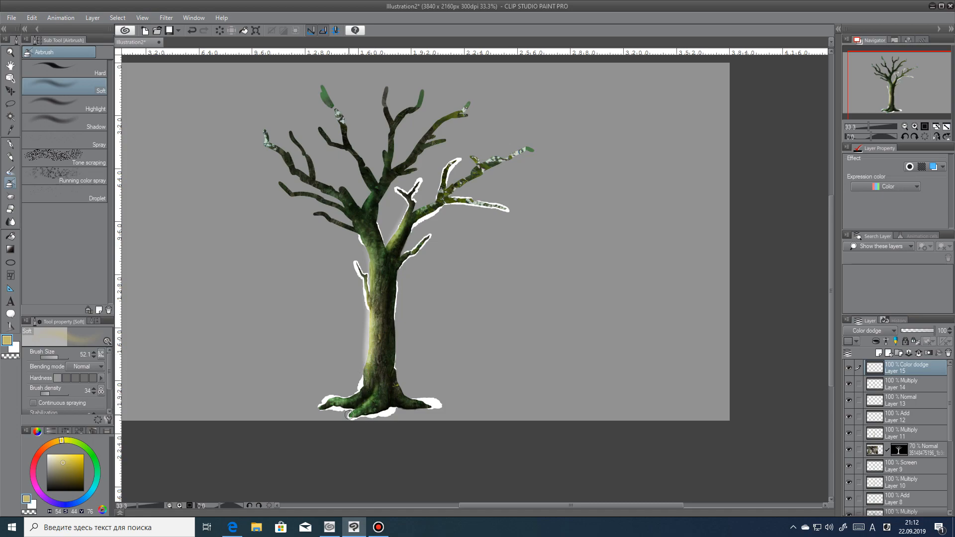
{"action": "left_click_drag", "start_coordinate": [340, 401], "coordinate": [325, 402]}
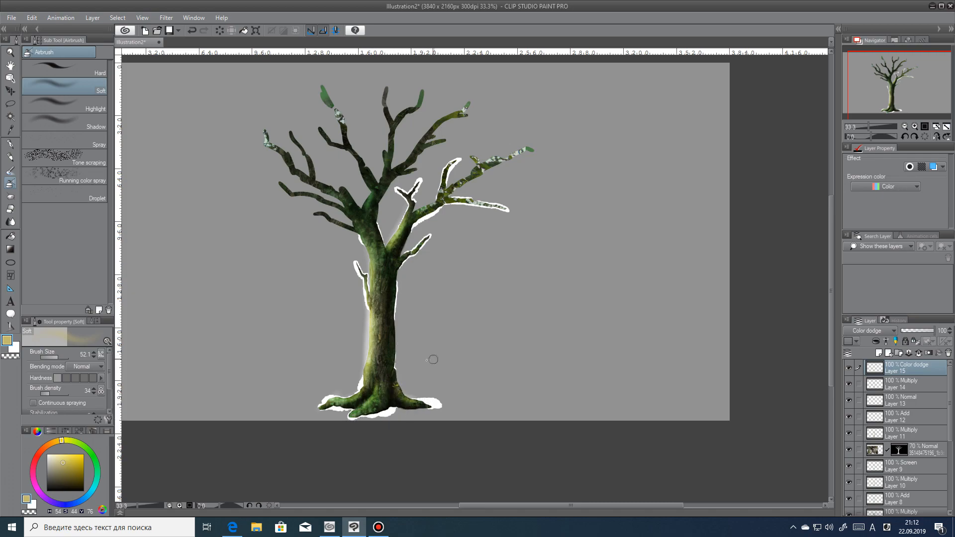
Step: Airbrush one more light stroke along the upper trunk's lit edge and change the Paper layer's color back to white
{"action": "left_click_drag", "start_coordinate": [372, 253], "coordinate": [370, 244]}
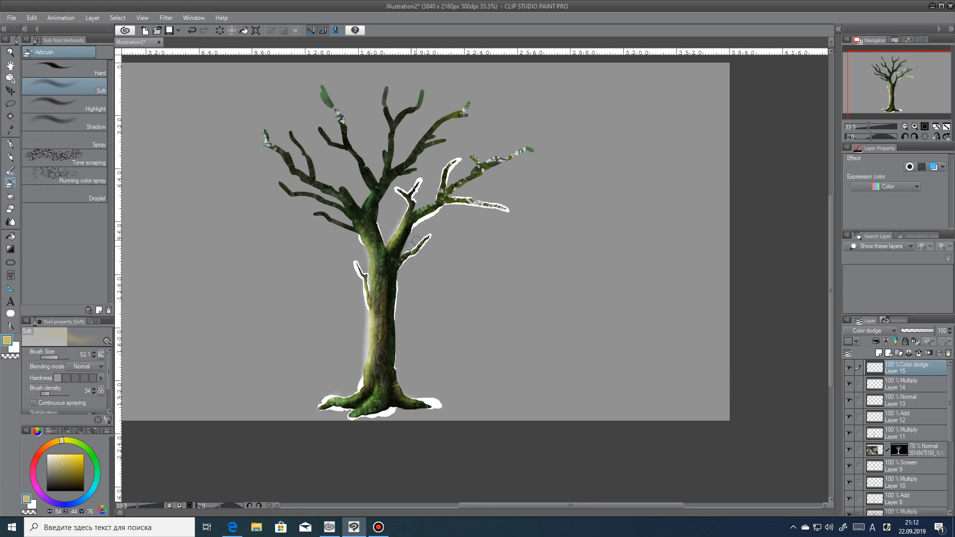
{"action": "left_click_drag", "start_coordinate": [950, 404], "coordinate": [951, 472]}
{"action": "double_click", "coordinate": [874, 508]}
{"action": "left_click", "coordinate": [930, 176]}
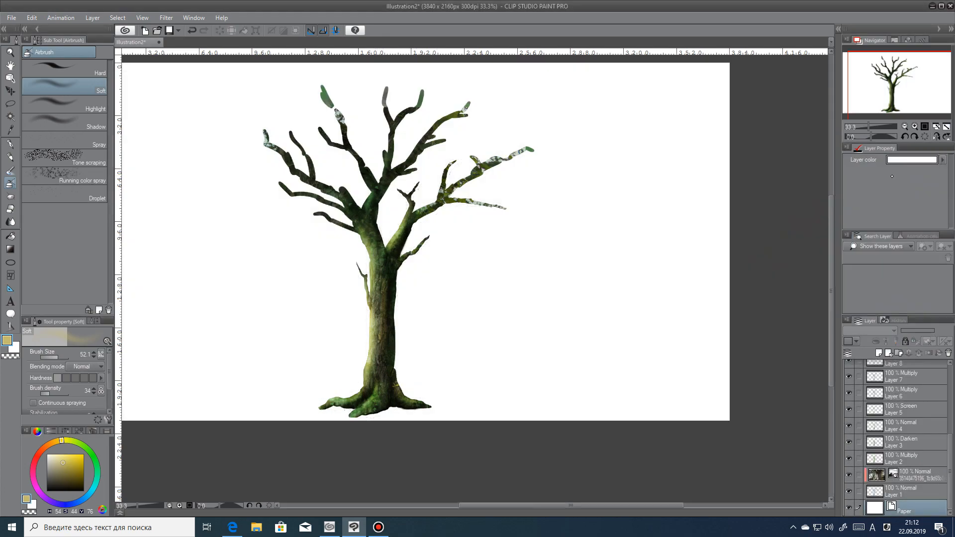
Step: Airbrush light where the lowest side branch joins the upper trunk, on the Color dodge layer
{"action": "scroll", "coordinate": [402, 210], "scroll_direction": "up", "scroll_amount": 1}
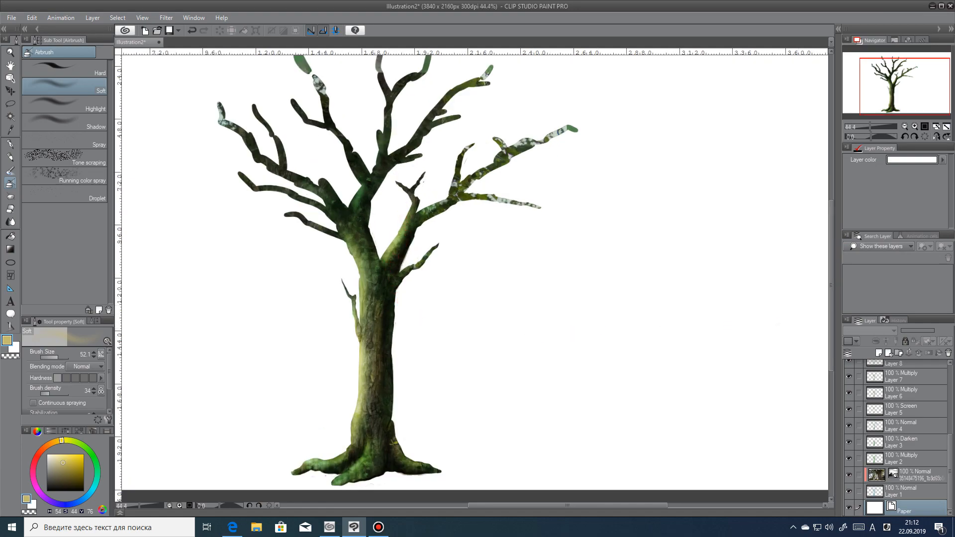
{"action": "left_click_drag", "start_coordinate": [950, 465], "coordinate": [951, 396]}
{"action": "left_click", "coordinate": [909, 368]}
{"action": "left_click_drag", "start_coordinate": [344, 231], "coordinate": [353, 254]}
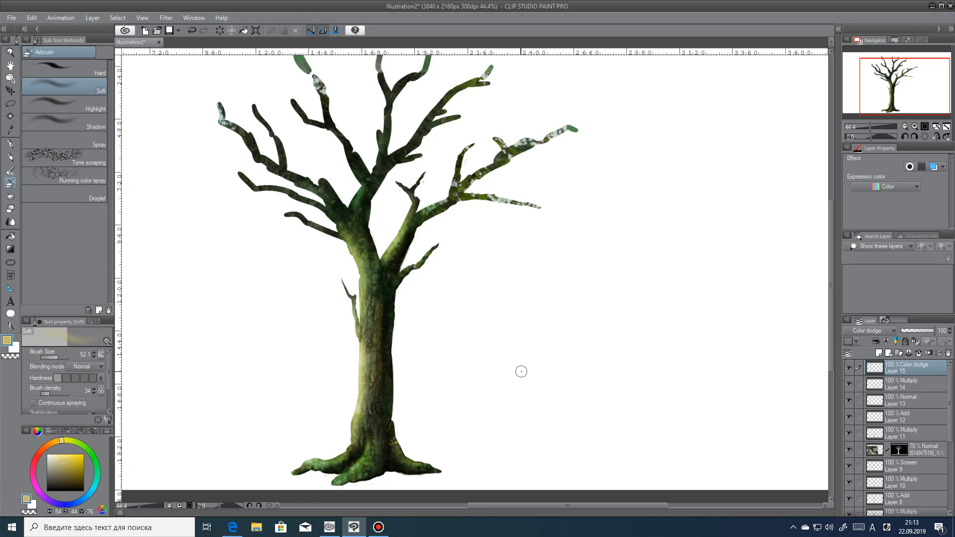
Step: Target the masked bark photo layer at 70% opacity and set up the Blur blending brush at size 124.1
{"action": "left_click", "coordinate": [924, 449]}
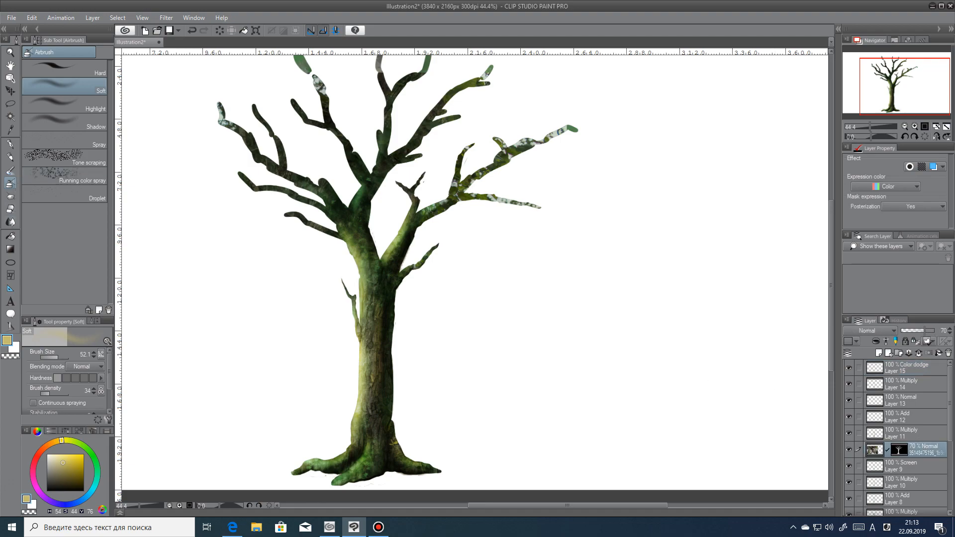
{"action": "key", "text": "j"}
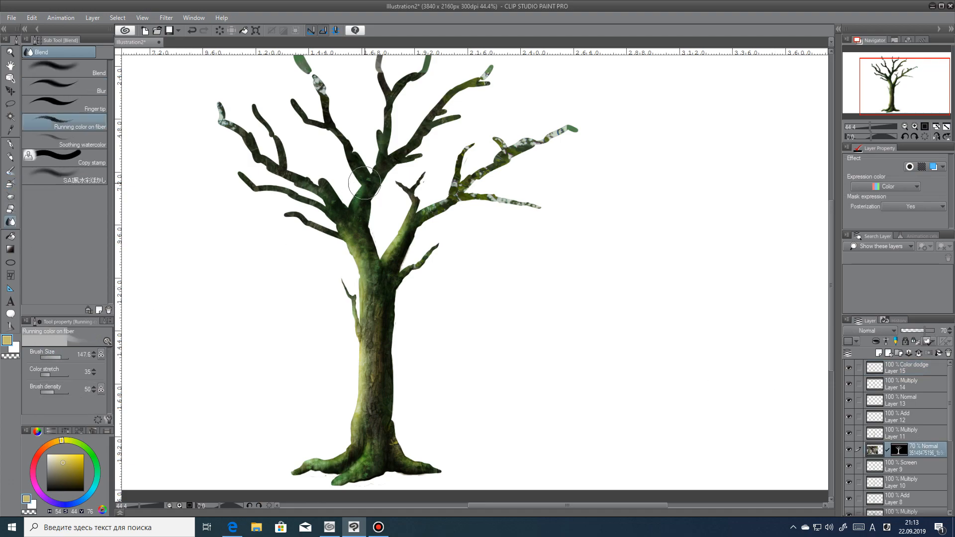
{"action": "key", "text": "ctrl+z"}
{"action": "left_click", "coordinate": [65, 357]}
{"action": "left_click", "coordinate": [92, 88]}
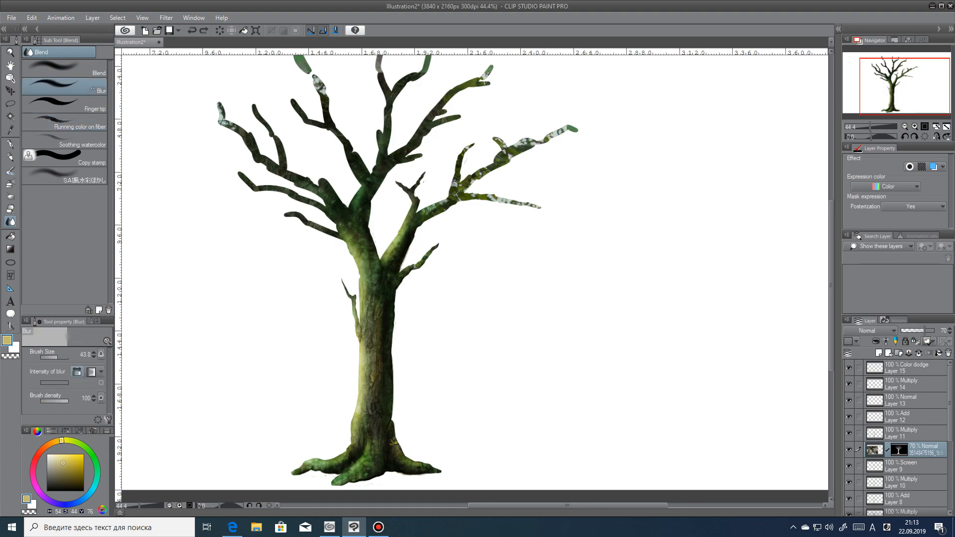
{"action": "left_click", "coordinate": [64, 358]}
{"action": "left_click", "coordinate": [60, 357]}
{"action": "scroll", "coordinate": [489, 435], "scroll_direction": "down", "scroll_amount": 1}
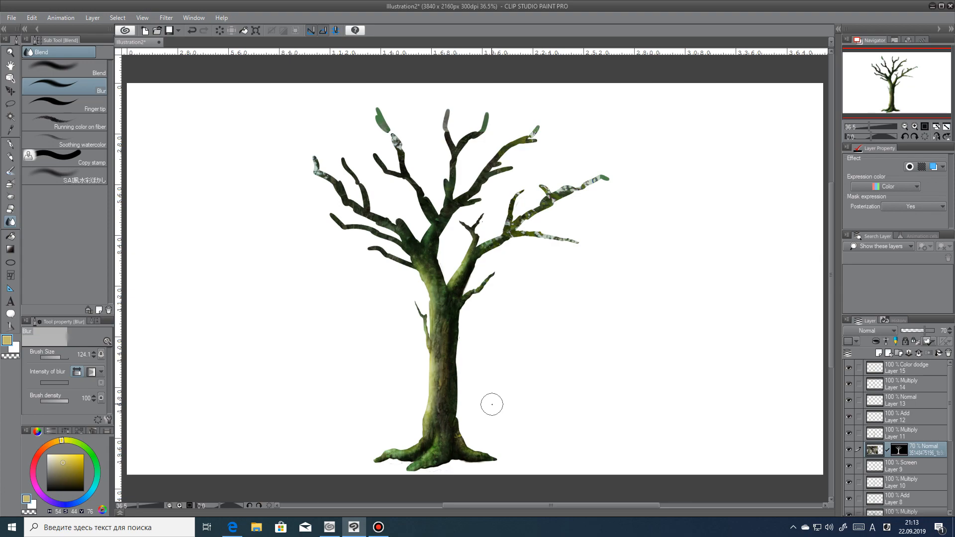
Step: Blur the topmost Multiply layer and apply a Gaussian blur to it with strength 9.50
{"action": "left_click", "coordinate": [917, 387]}
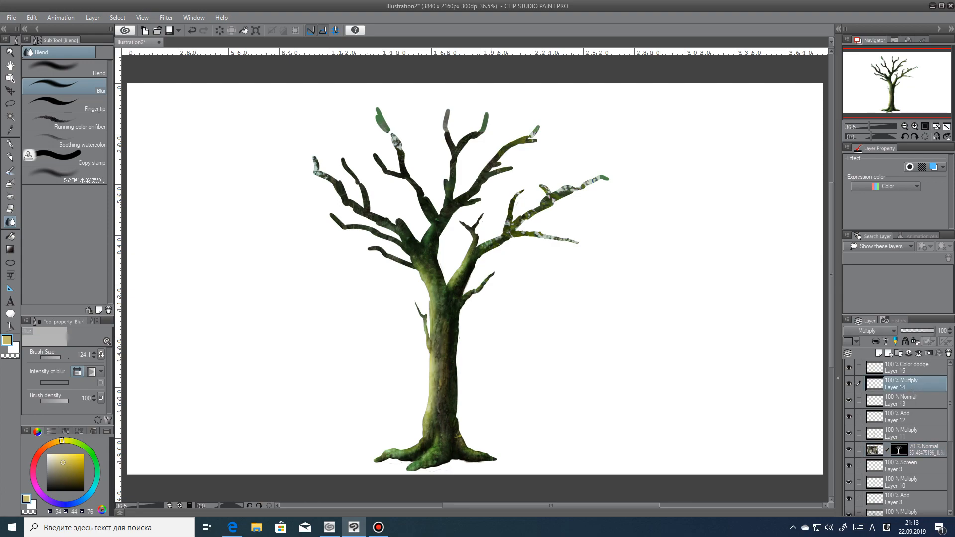
{"action": "left_click", "coordinate": [173, 20]}
{"action": "mouse_move", "coordinate": [182, 31]}
{"action": "left_click", "coordinate": [264, 44]}
{"action": "left_click", "coordinate": [166, 17]}
{"action": "mouse_move", "coordinate": [182, 32]}
{"action": "left_click", "coordinate": [263, 56]}
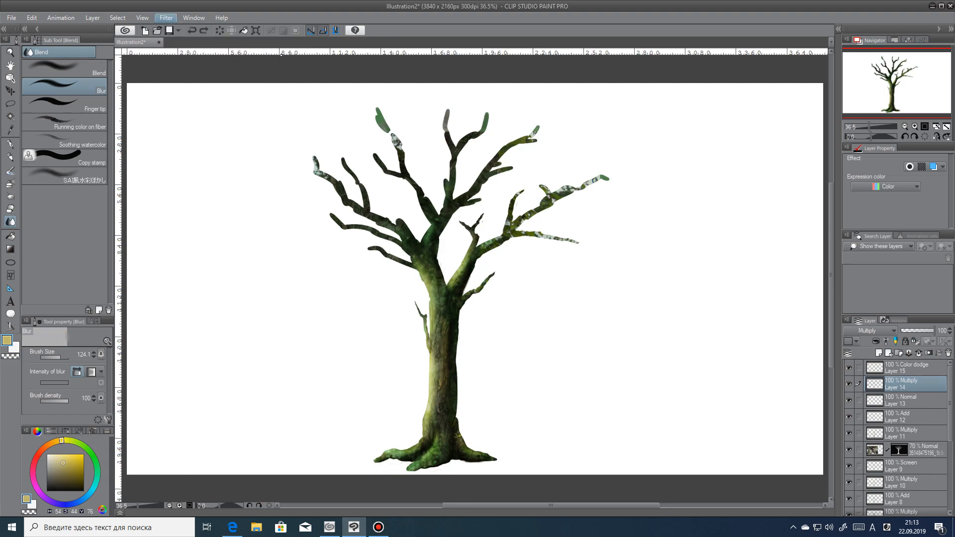
{"action": "left_click", "coordinate": [496, 286]}
{"action": "left_click_drag", "start_coordinate": [489, 287], "coordinate": [488, 287]}
{"action": "left_click", "coordinate": [717, 274]}
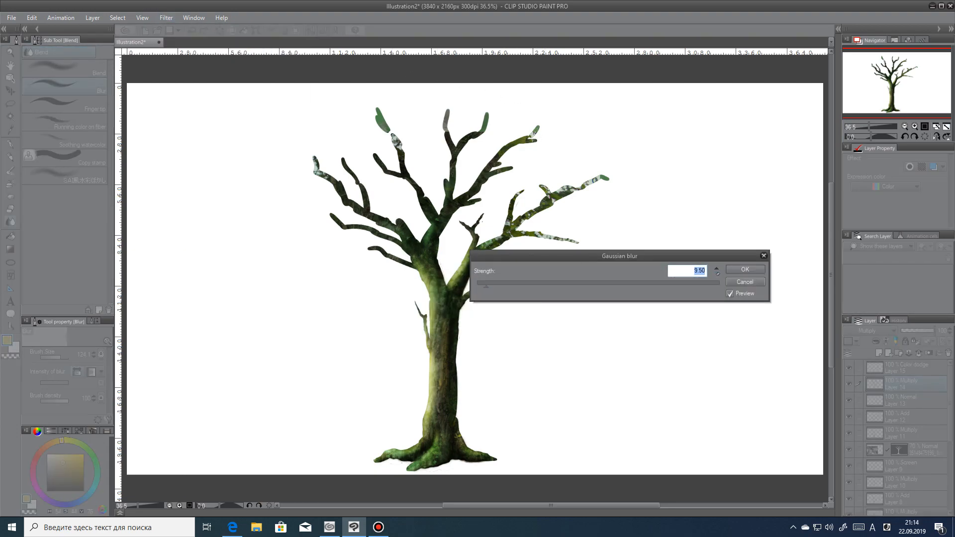
{"action": "left_click", "coordinate": [735, 267]}
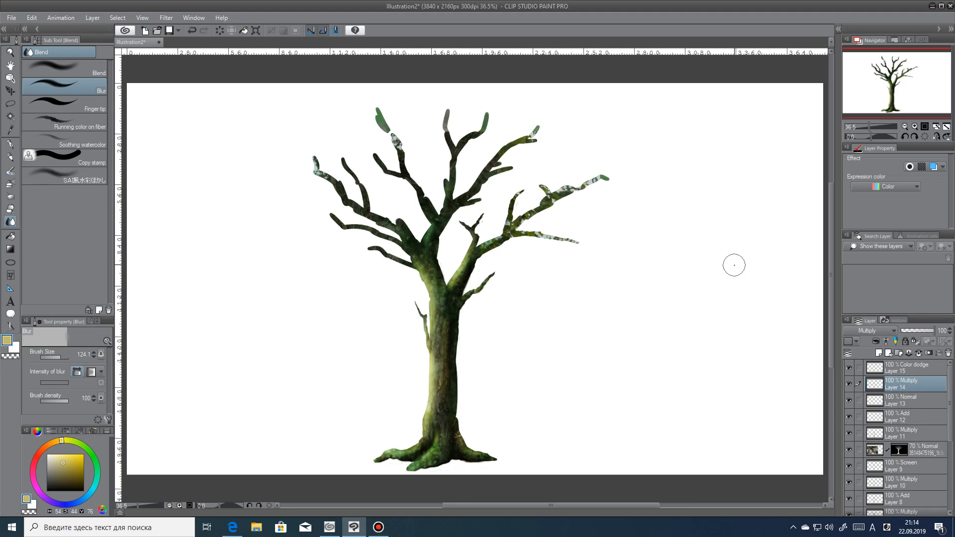
Step: Add a new Multiply layer below the Color dodge layer and sample dark brown from the trunk (H 50, S 51, V 27)
{"action": "left_click", "coordinate": [879, 353]}
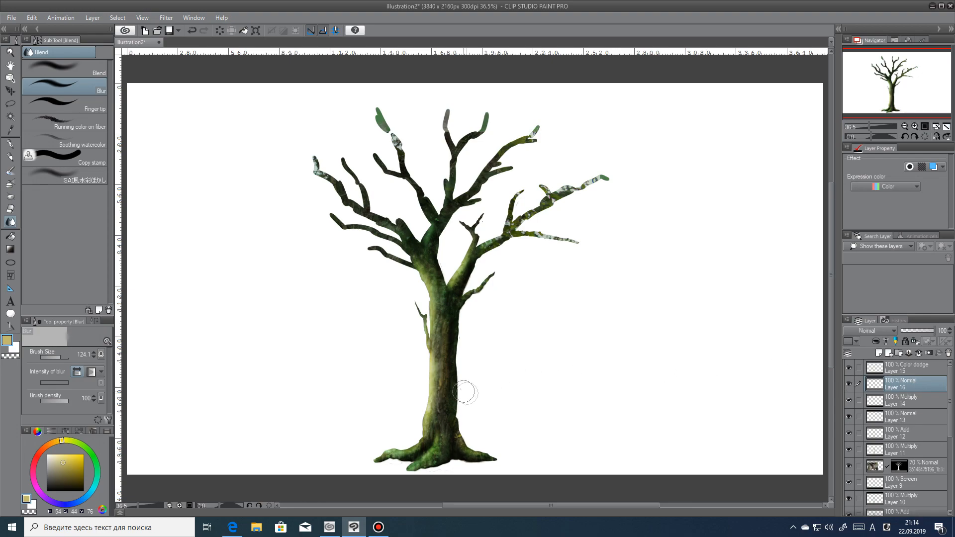
{"action": "left_click", "coordinate": [443, 383], "text": "alt"}
{"action": "left_click", "coordinate": [878, 331]}
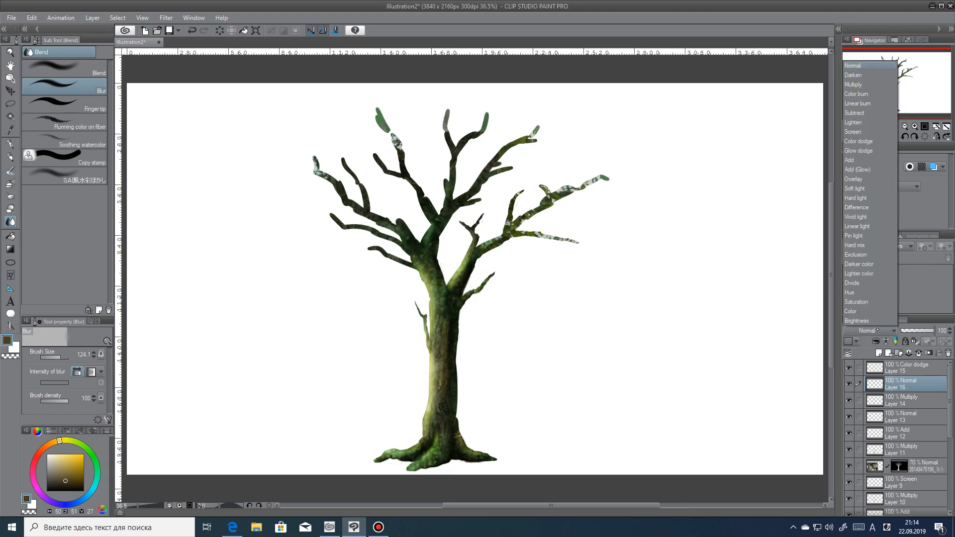
{"action": "left_click", "coordinate": [858, 85]}
Step: Paint texture down the trunk with the 山脈ブラシ vegetation brush on the new Multiply layer and soften it with Blur
{"action": "left_click", "coordinate": [10, 196]}
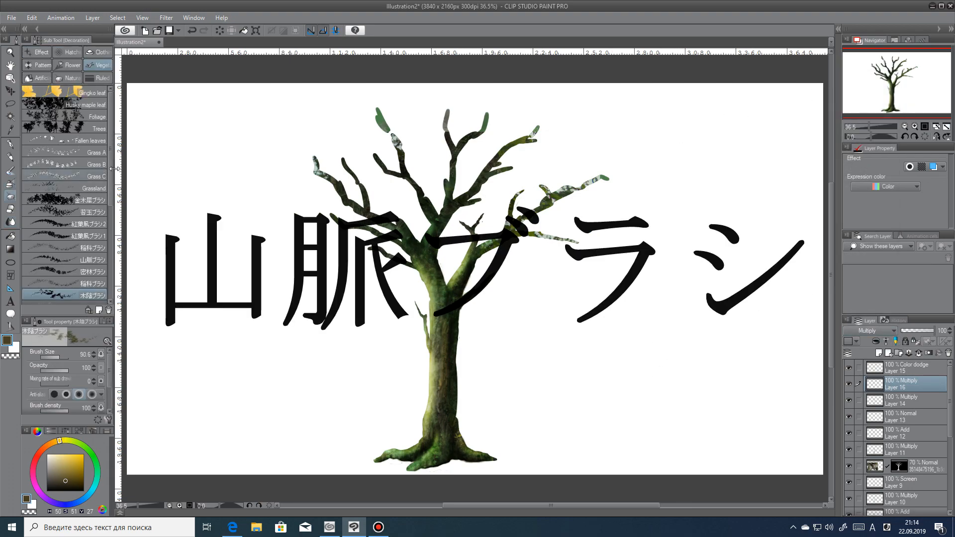
{"action": "scroll", "coordinate": [64, 199], "scroll_direction": "down", "scroll_amount": 2}
{"action": "left_click", "coordinate": [65, 208]}
{"action": "mouse_move", "coordinate": [450, 314]}
{"action": "left_mouse_down"}
{"action": "mouse_move", "coordinate": [441, 427]}
{"action": "mouse_move", "coordinate": [425, 401]}
{"action": "left_mouse_up"}
{"action": "key", "text": "j"}
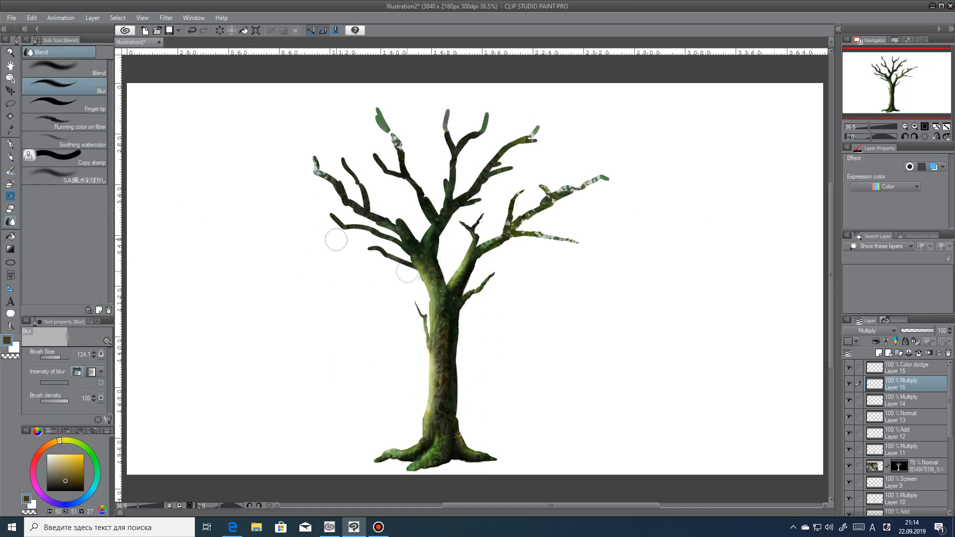
{"action": "mouse_move", "coordinate": [442, 381]}
{"action": "left_mouse_down"}
{"action": "mouse_move", "coordinate": [450, 330]}
{"action": "mouse_move", "coordinate": [435, 427]}
{"action": "mouse_move", "coordinate": [433, 388]}
{"action": "mouse_move", "coordinate": [451, 379]}
{"action": "mouse_move", "coordinate": [461, 455]}
{"action": "mouse_move", "coordinate": [453, 438]}
{"action": "left_mouse_up"}
Step: Create another layer, paint the trunk with 山脈ブラシ at size 457.6, and set the layer's blending mode to Add
{"action": "left_click", "coordinate": [879, 353]}
{"action": "left_click", "coordinate": [875, 331]}
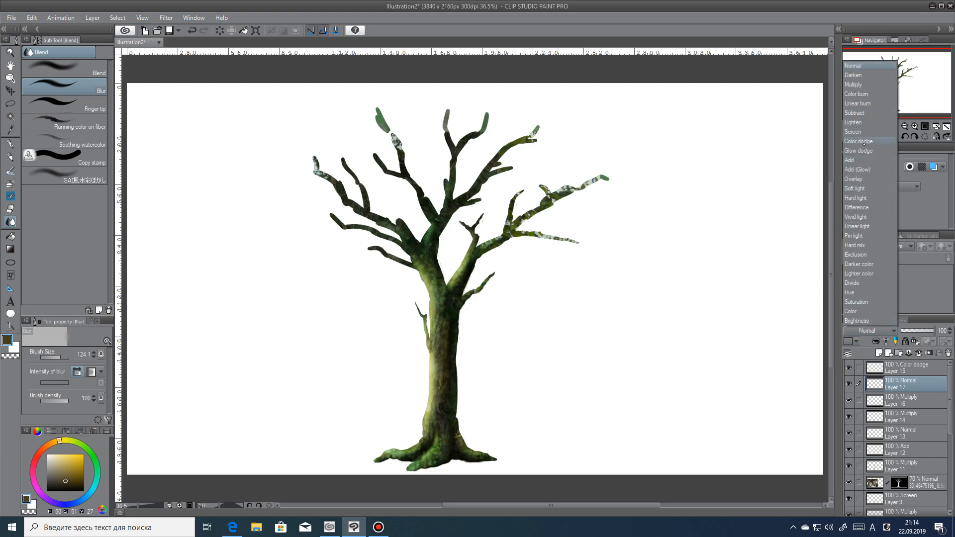
{"action": "left_click", "coordinate": [876, 161]}
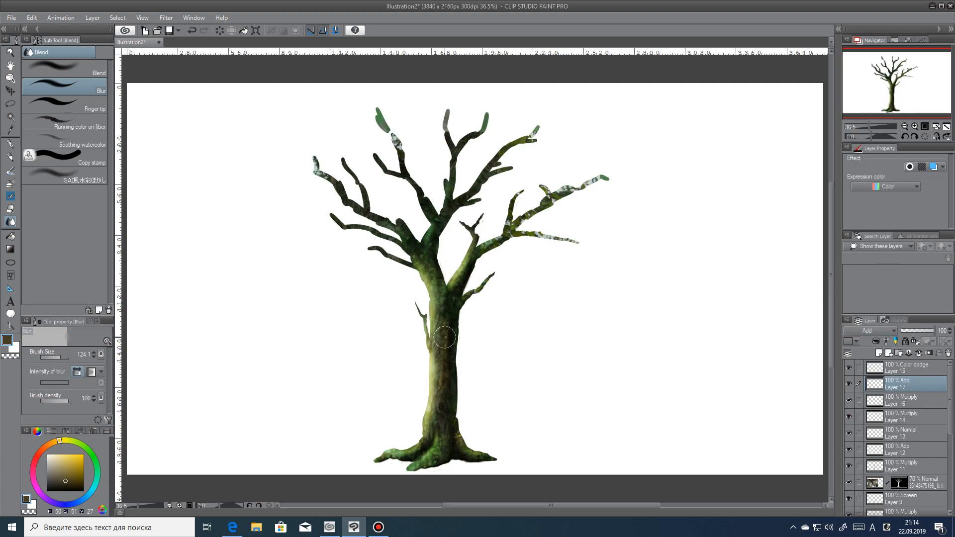
{"action": "key", "text": "ctrl+z"}
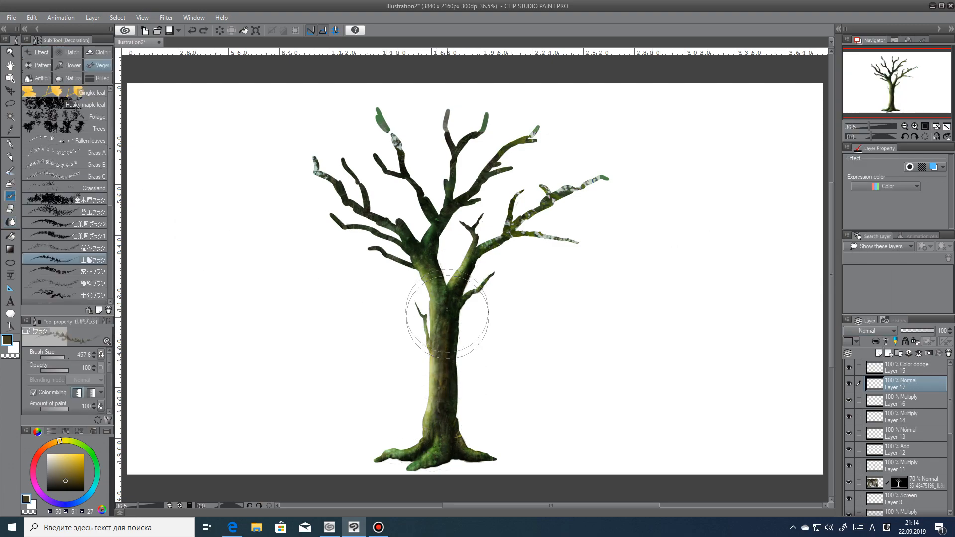
{"action": "left_click", "coordinate": [875, 330]}
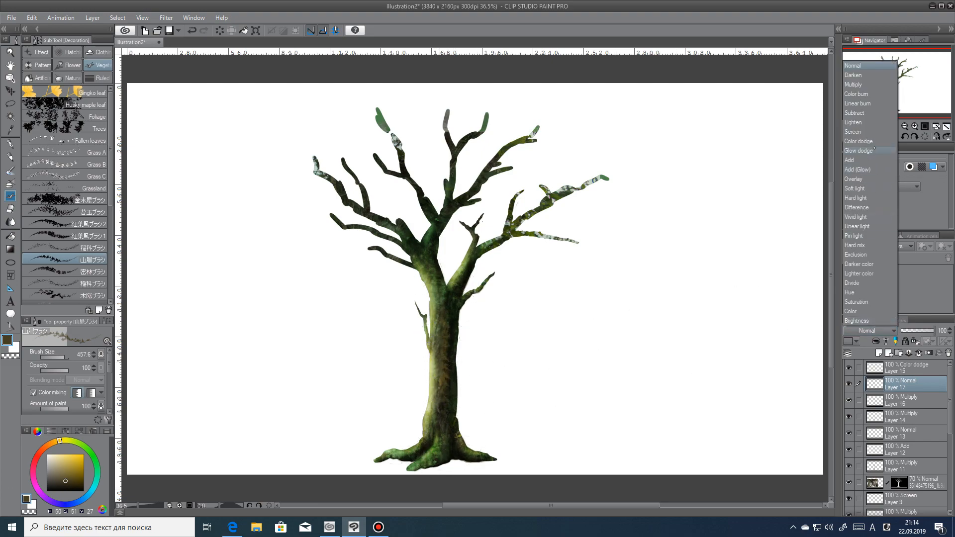
{"action": "left_click", "coordinate": [873, 168]}
Step: Soften the brushed texture along the trunk on the Add layer with Blur at size 124.1
{"action": "key", "text": "j"}
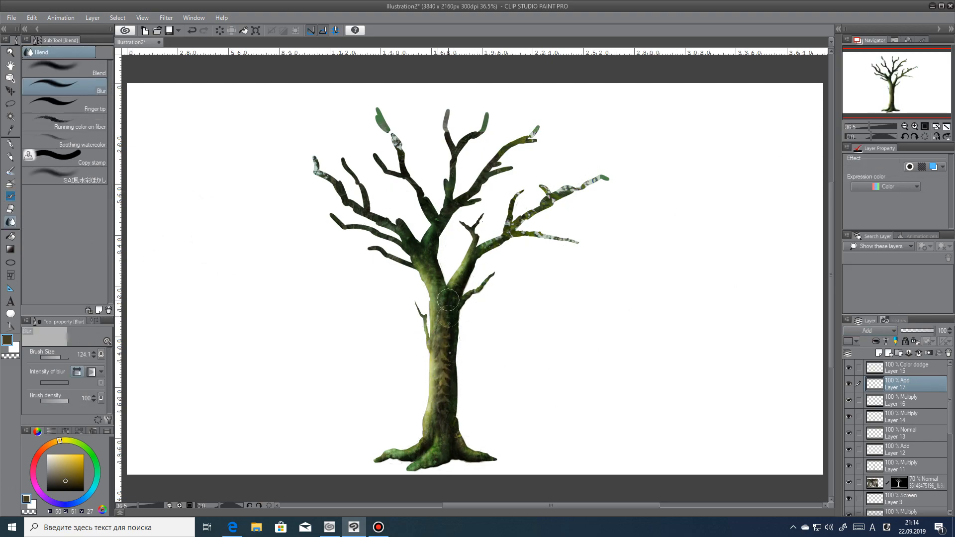
{"action": "mouse_move", "coordinate": [447, 428]}
{"action": "left_mouse_down"}
{"action": "mouse_move", "coordinate": [449, 327]}
{"action": "mouse_move", "coordinate": [451, 468]}
{"action": "mouse_move", "coordinate": [452, 410]}
{"action": "left_mouse_up"}
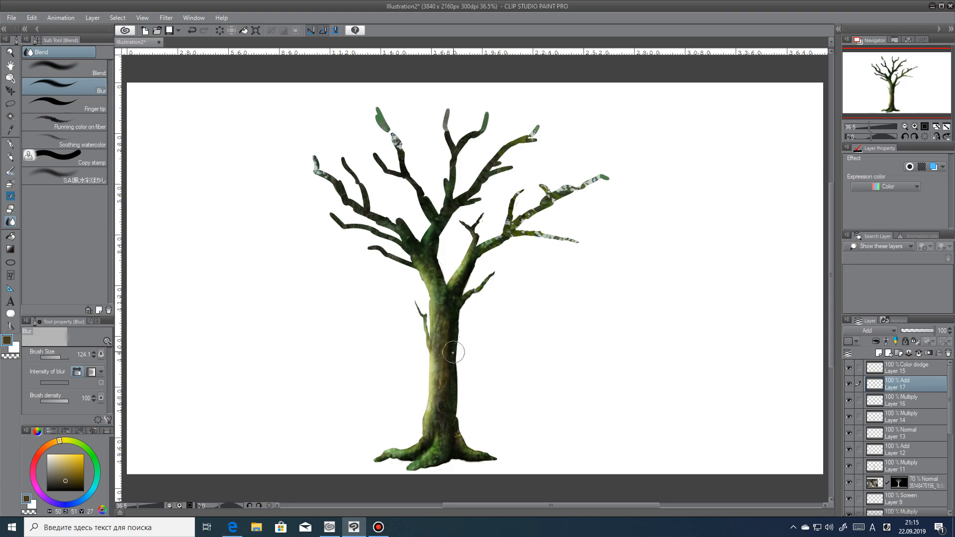
{"action": "left_click_drag", "start_coordinate": [441, 313], "coordinate": [442, 388]}
{"action": "left_click", "coordinate": [193, 30]}
Step: Open the quebec-forest image from the Art folder on drive D
{"action": "left_click", "coordinate": [10, 17]}
{"action": "left_click", "coordinate": [22, 40]}
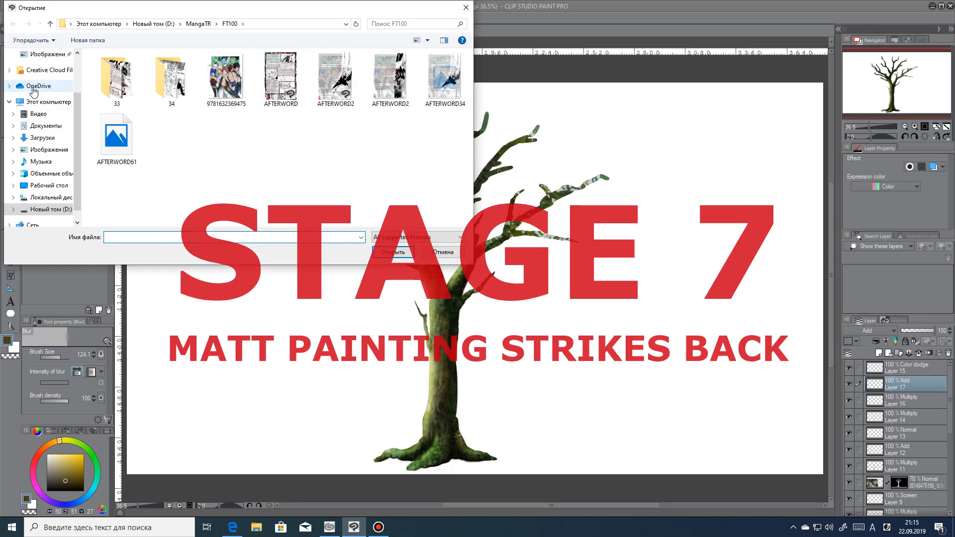
{"action": "left_click", "coordinate": [153, 24]}
{"action": "double_click", "coordinate": [114, 82]}
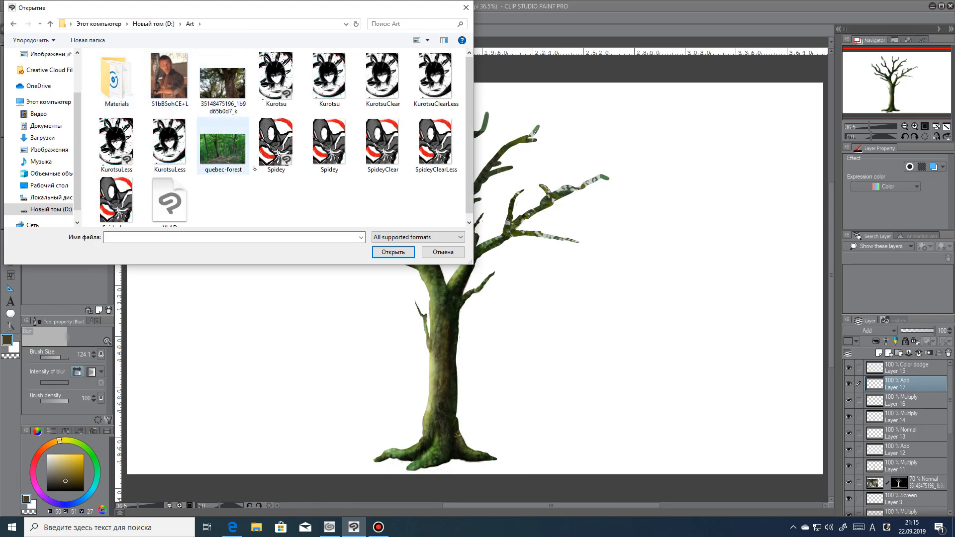
{"action": "double_click", "coordinate": [229, 154]}
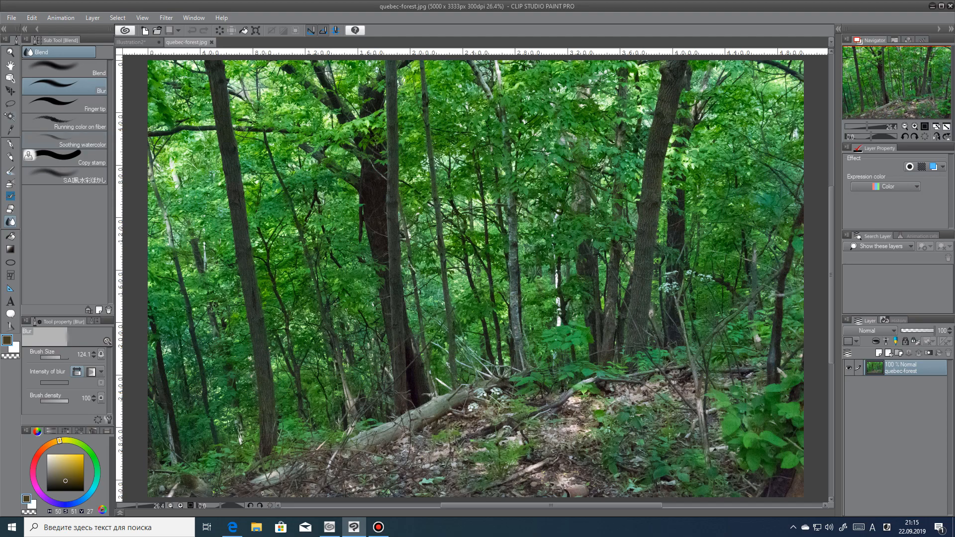
Step: Select the forest photo's green foliage by color gamut with an error margin of 10.00
{"action": "key", "text": "w"}
{"action": "left_click", "coordinate": [160, 17]}
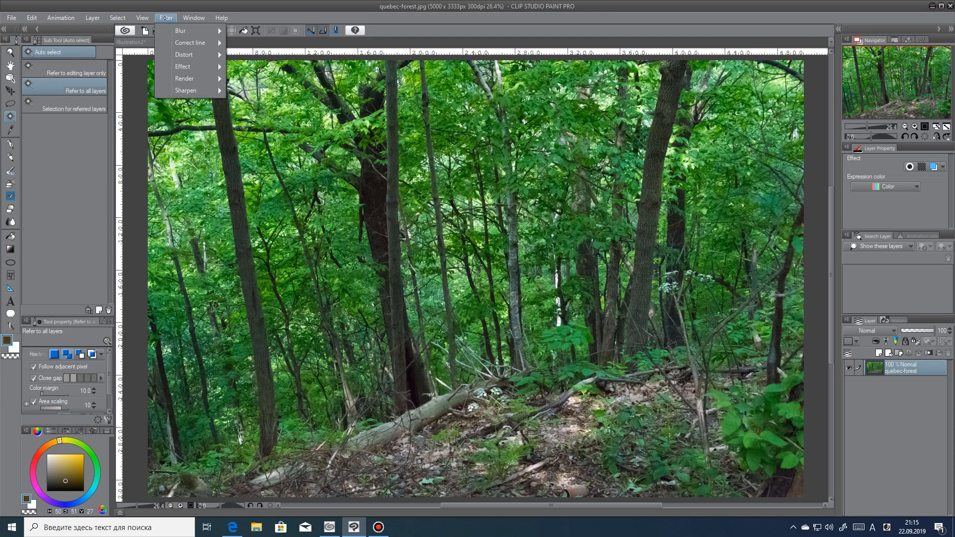
{"action": "left_click", "coordinate": [117, 18]}
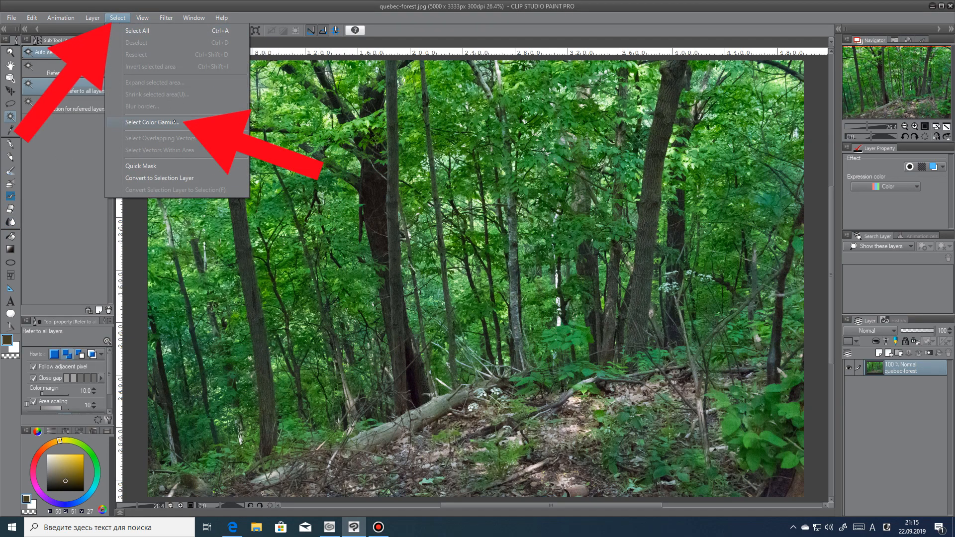
{"action": "left_click", "coordinate": [152, 123]}
{"action": "left_click", "coordinate": [569, 145]}
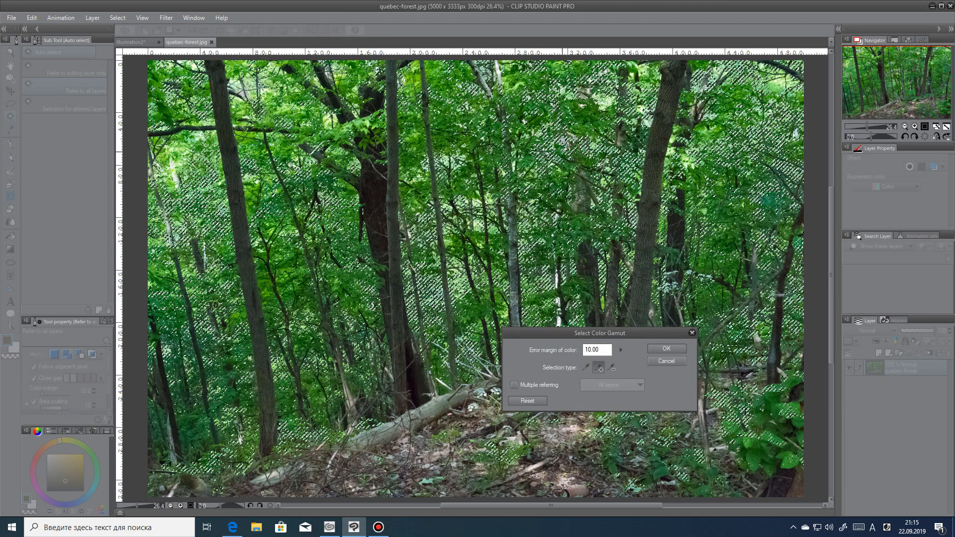
{"action": "left_click", "coordinate": [672, 348]}
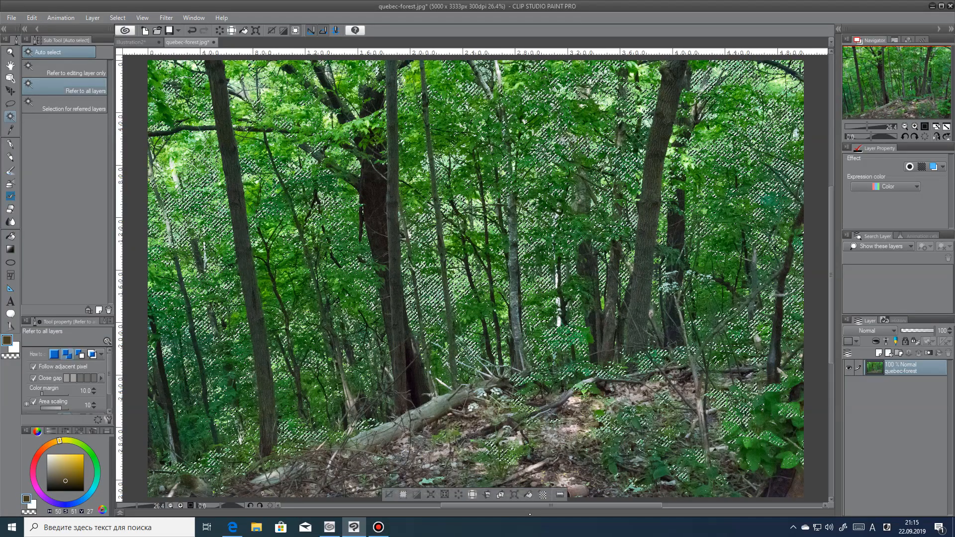
Step: Paste the selected foliage into the tree illustration and erase part of it beside the trunk with the Soft eraser at size 418.7
{"action": "left_click", "coordinate": [131, 42]}
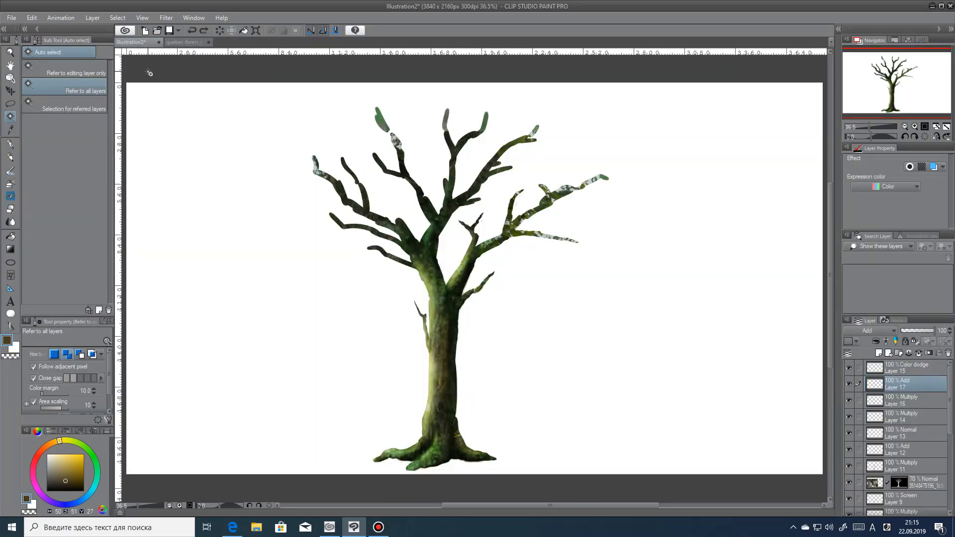
{"action": "key", "text": "ctrl+v"}
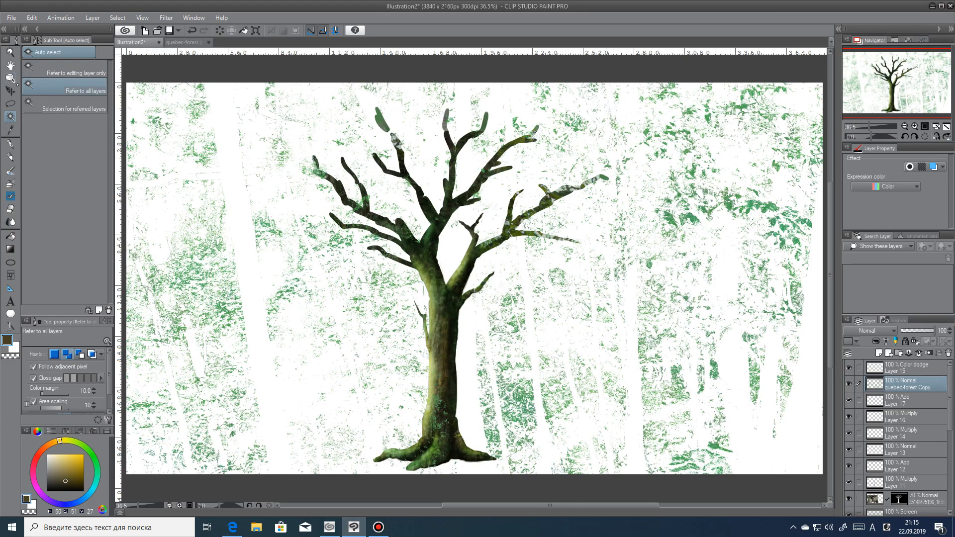
{"action": "left_click", "coordinate": [10, 209]}
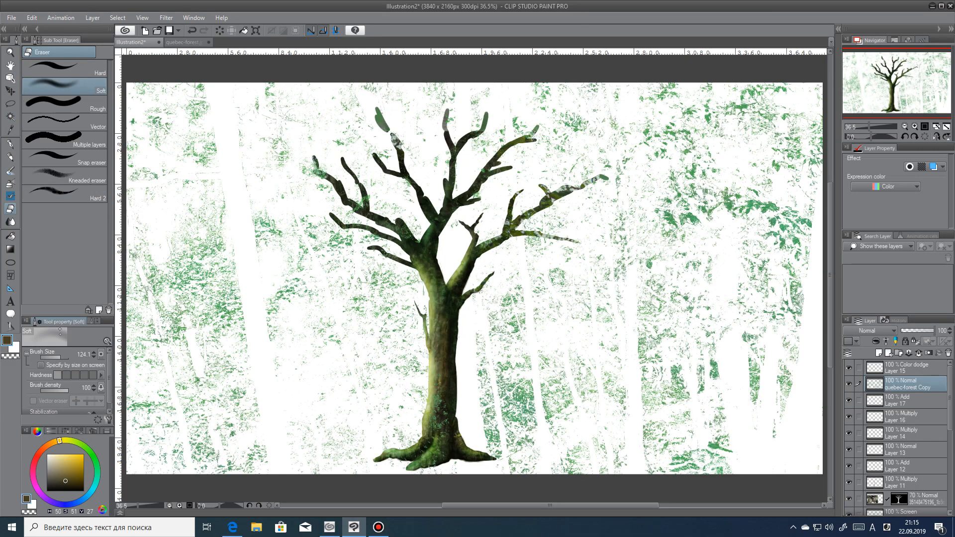
{"action": "left_click", "coordinate": [64, 356]}
{"action": "left_click_drag", "start_coordinate": [258, 473], "coordinate": [248, 392]}
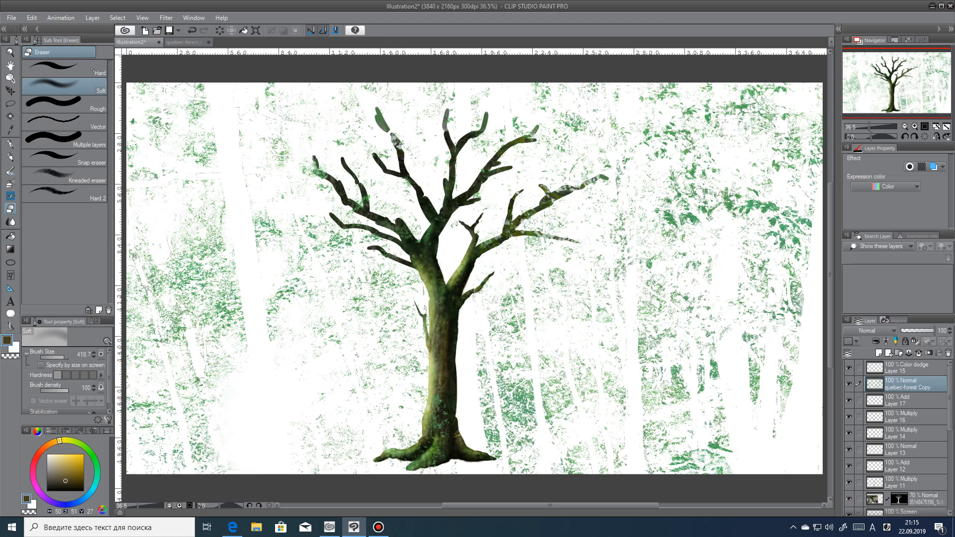
Step: Erase the pasted foliage with the Hard eraser at size 705.2, leaving only the leafy patch in the canvas's upper-right corner
{"action": "left_click", "coordinate": [65, 68]}
{"action": "left_click", "coordinate": [69, 356]}
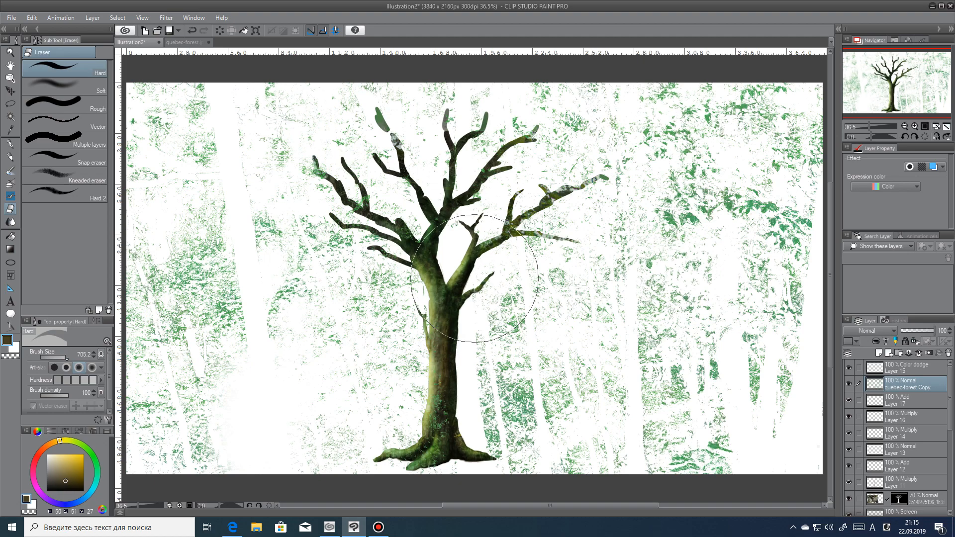
{"action": "mouse_move", "coordinate": [277, 298]}
{"action": "left_mouse_down"}
{"action": "mouse_move", "coordinate": [232, 310]}
{"action": "mouse_move", "coordinate": [225, 274]}
{"action": "mouse_move", "coordinate": [184, 268]}
{"action": "mouse_move", "coordinate": [186, 88]}
{"action": "mouse_move", "coordinate": [197, 251]}
{"action": "mouse_move", "coordinate": [243, 361]}
{"action": "mouse_move", "coordinate": [307, 449]}
{"action": "mouse_move", "coordinate": [328, 125]}
{"action": "mouse_move", "coordinate": [338, 384]}
{"action": "mouse_move", "coordinate": [418, 486]}
{"action": "mouse_move", "coordinate": [417, 167]}
{"action": "mouse_move", "coordinate": [417, 293]}
{"action": "mouse_move", "coordinate": [441, 129]}
{"action": "mouse_move", "coordinate": [519, 479]}
{"action": "mouse_move", "coordinate": [564, 373]}
{"action": "mouse_move", "coordinate": [607, 447]}
{"action": "mouse_move", "coordinate": [603, 238]}
{"action": "mouse_move", "coordinate": [591, 303]}
{"action": "mouse_move", "coordinate": [596, 310]}
{"action": "mouse_move", "coordinate": [626, 288]}
{"action": "mouse_move", "coordinate": [655, 337]}
{"action": "mouse_move", "coordinate": [680, 426]}
{"action": "mouse_move", "coordinate": [720, 400]}
{"action": "mouse_move", "coordinate": [755, 312]}
{"action": "mouse_move", "coordinate": [786, 406]}
{"action": "mouse_move", "coordinate": [763, 349]}
{"action": "mouse_move", "coordinate": [609, 337]}
{"action": "mouse_move", "coordinate": [555, 272]}
{"action": "mouse_move", "coordinate": [477, 89]}
{"action": "mouse_move", "coordinate": [559, 136]}
{"action": "mouse_move", "coordinate": [605, 64]}
{"action": "mouse_move", "coordinate": [631, 61]}
{"action": "mouse_move", "coordinate": [741, 118]}
{"action": "mouse_move", "coordinate": [741, 132]}
{"action": "mouse_move", "coordinate": [657, 58]}
{"action": "left_mouse_up"}
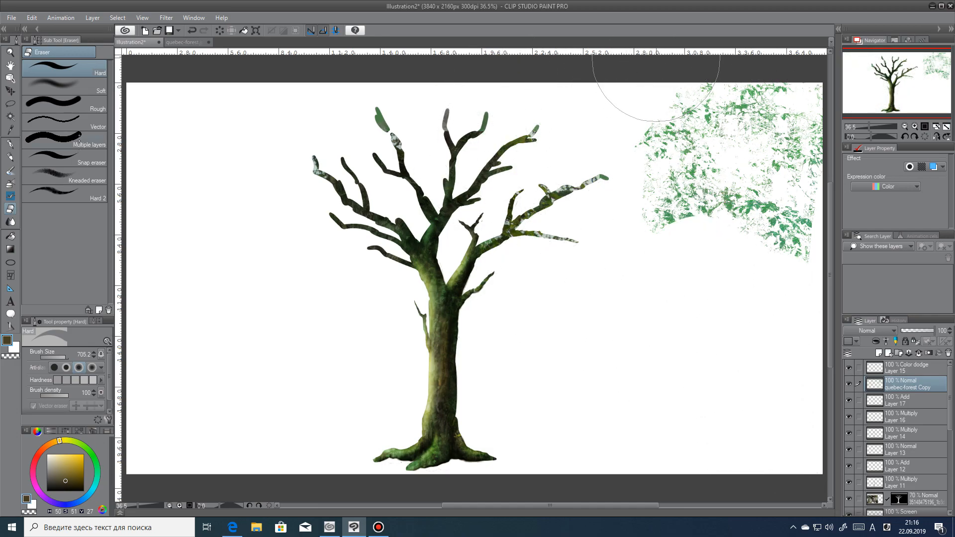
Step: Erase more of the leafy patch with the Soft eraser and move the remaining foliage over the lower trunk
{"action": "key", "text": "period"}
{"action": "mouse_move", "coordinate": [652, 182]}
{"action": "left_mouse_down"}
{"action": "mouse_move", "coordinate": [649, 219]}
{"action": "mouse_move", "coordinate": [640, 104]}
{"action": "mouse_move", "coordinate": [702, 89]}
{"action": "mouse_move", "coordinate": [720, 181]}
{"action": "left_mouse_up"}
{"action": "mouse_move", "coordinate": [662, 229]}
{"action": "left_mouse_down"}
{"action": "mouse_move", "coordinate": [791, 279]}
{"action": "mouse_move", "coordinate": [796, 239]}
{"action": "mouse_move", "coordinate": [746, 100]}
{"action": "left_mouse_up"}
{"action": "key", "text": "ctrl+t"}
{"action": "left_click_drag", "start_coordinate": [697, 247], "coordinate": [272, 266]}
{"action": "left_click_drag", "start_coordinate": [608, 101], "coordinate": [438, 314]}
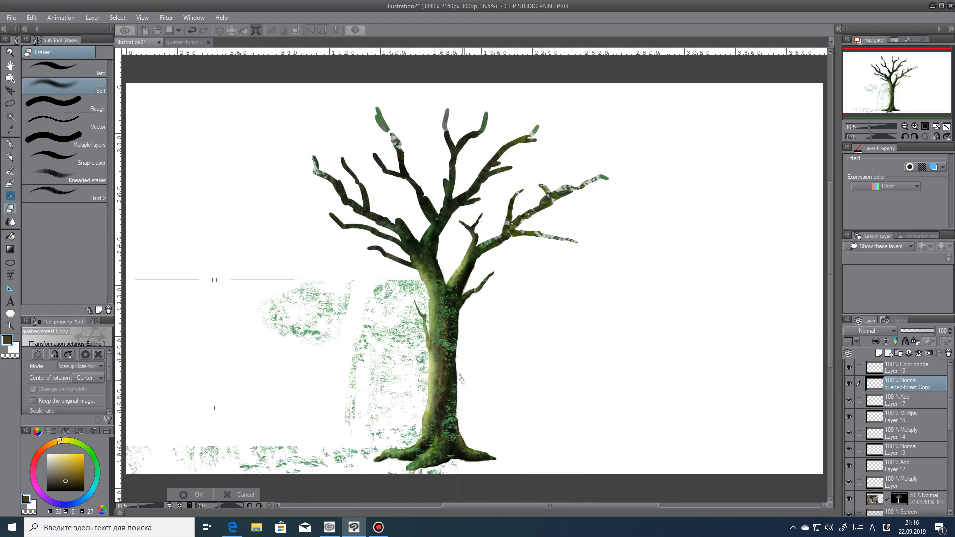
{"action": "key", "text": "Return"}
Step: Select the loose foliage patch beside the trunk and move it onto the trunk's base
{"action": "key", "text": "m"}
{"action": "left_click_drag", "start_coordinate": [352, 318], "coordinate": [268, 401]}
{"action": "key", "text": "ctrl+t"}
{"action": "mouse_move", "coordinate": [339, 343]}
{"action": "left_mouse_down"}
{"action": "mouse_move", "coordinate": [480, 391]}
{"action": "mouse_move", "coordinate": [450, 399]}
{"action": "mouse_move", "coordinate": [473, 393]}
{"action": "mouse_move", "coordinate": [469, 407]}
{"action": "mouse_move", "coordinate": [463, 347]}
{"action": "mouse_move", "coordinate": [473, 454]}
{"action": "mouse_move", "coordinate": [486, 463]}
{"action": "left_mouse_up"}
{"action": "key", "text": "Return"}
{"action": "key", "text": "e"}
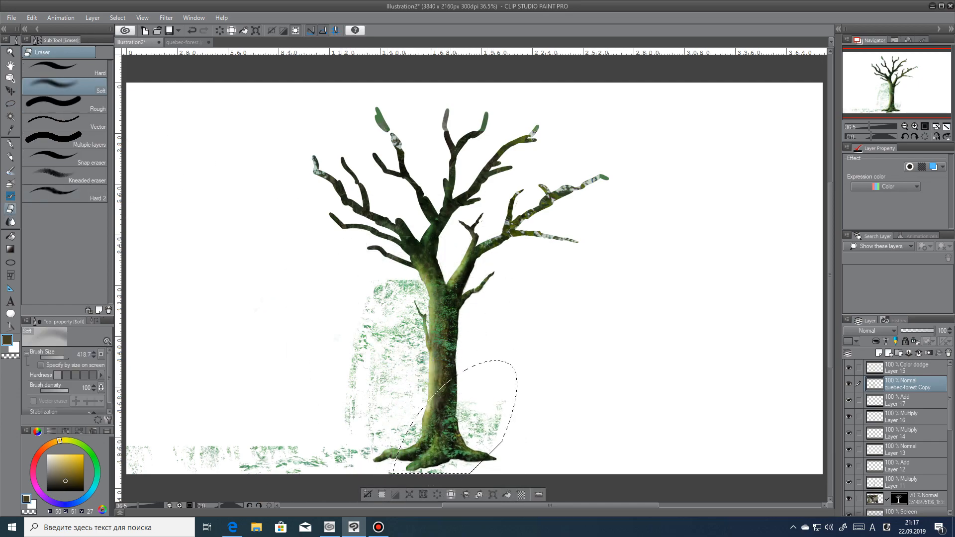
Step: Clear the selection and erase the surplus foliage around the trunk with the Soft eraser, reducing its size to 124.1
{"action": "key", "text": "ctrl+d"}
{"action": "left_click_drag", "start_coordinate": [309, 450], "coordinate": [147, 440]}
{"action": "left_click_drag", "start_coordinate": [383, 300], "coordinate": [325, 473]}
{"action": "key", "text": "bracketleft"}
{"action": "key", "text": "bracketleft"}
{"action": "key", "text": "bracketleft"}
{"action": "key", "text": "bracketleft"}
{"action": "key", "text": "bracketleft"}
{"action": "key", "text": "bracketleft"}
{"action": "mouse_move", "coordinate": [430, 478]}
{"action": "left_mouse_down"}
{"action": "mouse_move", "coordinate": [388, 428]}
{"action": "mouse_move", "coordinate": [407, 311]}
{"action": "mouse_move", "coordinate": [412, 385]}
{"action": "mouse_move", "coordinate": [410, 316]}
{"action": "left_mouse_up"}
{"action": "left_click_drag", "start_coordinate": [430, 282], "coordinate": [446, 310]}
{"action": "mouse_move", "coordinate": [493, 414]}
{"action": "left_mouse_down"}
{"action": "mouse_move", "coordinate": [480, 421]}
{"action": "mouse_move", "coordinate": [484, 454]}
{"action": "left_mouse_up"}
Step: Duplicate the quebec-forest foliage layer, set the copy to Multiply and reposition it over the trunk
{"action": "right_click", "coordinate": [900, 383]}
{"action": "left_click", "coordinate": [876, 199]}
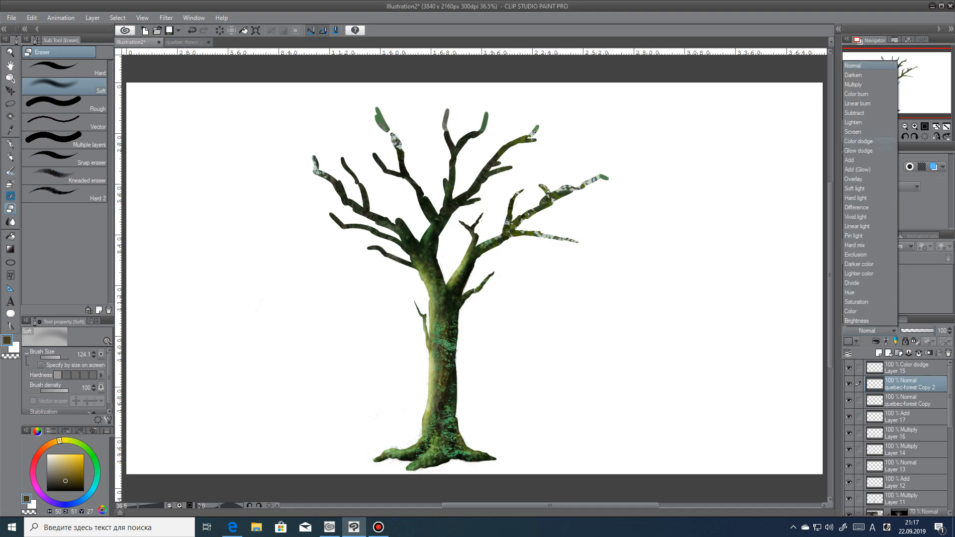
{"action": "key", "text": "ctrl+t"}
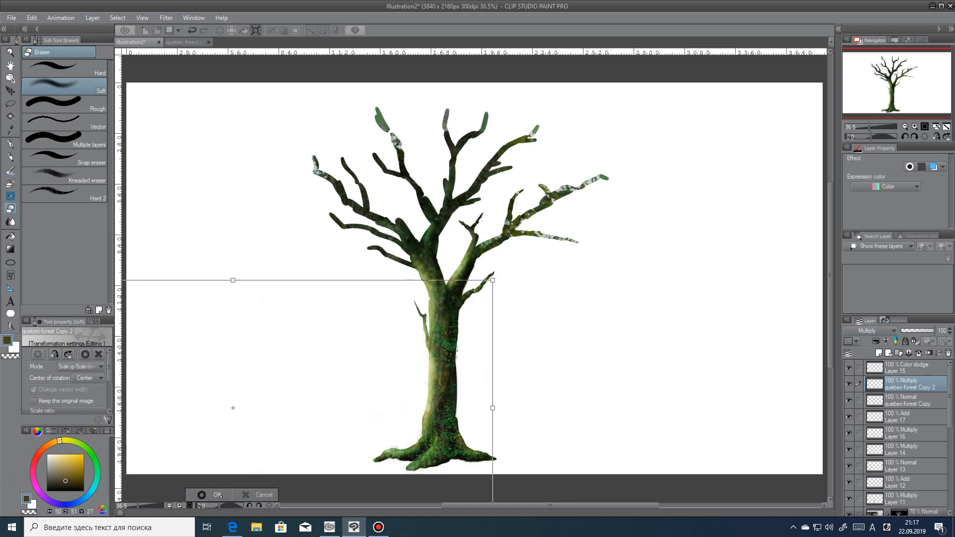
{"action": "left_click", "coordinate": [203, 495]}
Step: Duplicate the foliage again as a Color dodge layer and erase part of it over the lower trunk
{"action": "right_click", "coordinate": [893, 381]}
{"action": "left_click", "coordinate": [876, 199]}
{"action": "left_click", "coordinate": [868, 331]}
{"action": "left_click", "coordinate": [853, 132]}
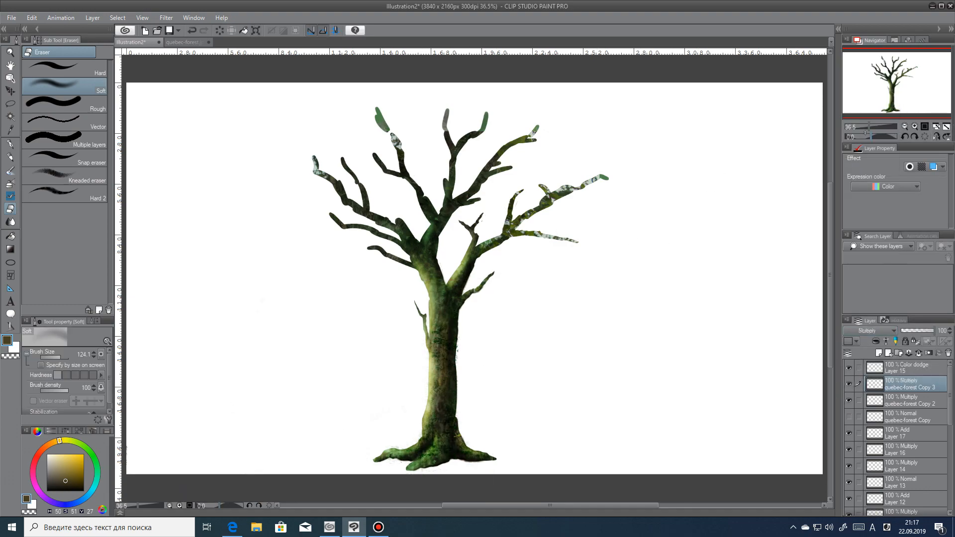
{"action": "left_click", "coordinate": [881, 331]}
{"action": "left_click", "coordinate": [858, 141]}
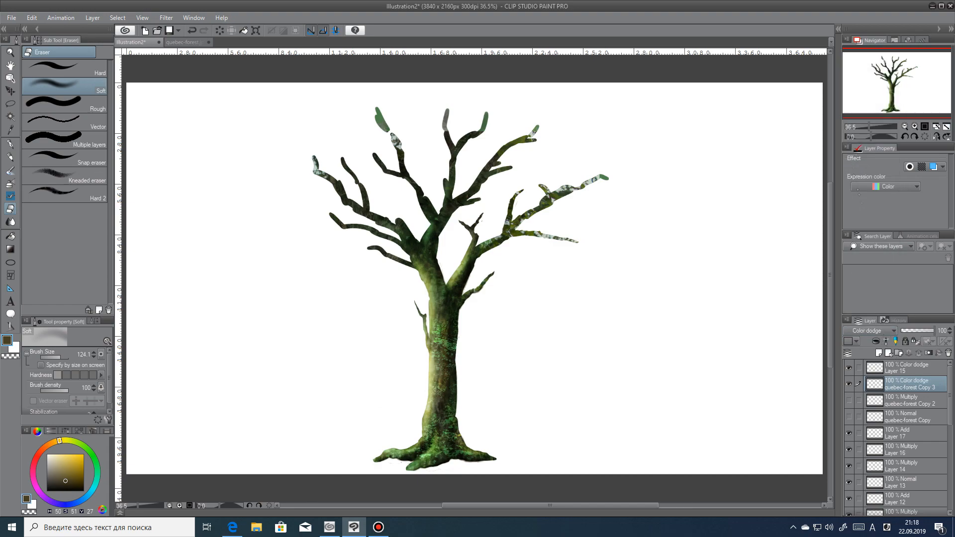
{"action": "mouse_move", "coordinate": [462, 399]}
{"action": "left_mouse_down"}
{"action": "mouse_move", "coordinate": [450, 450]}
{"action": "mouse_move", "coordinate": [463, 370]}
{"action": "mouse_move", "coordinate": [455, 405]}
{"action": "mouse_move", "coordinate": [439, 327]}
{"action": "mouse_move", "coordinate": [444, 431]}
{"action": "left_mouse_up"}
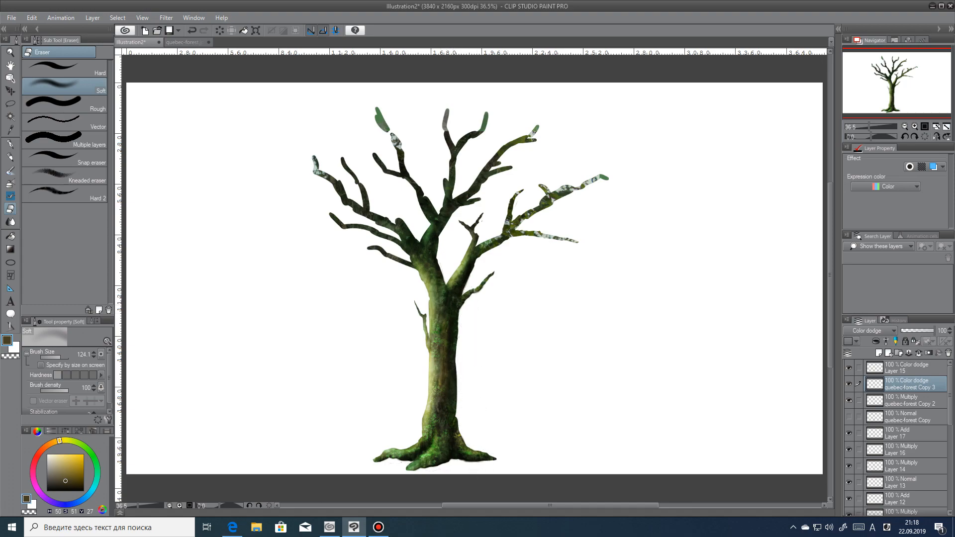
Step: Compare the trunk with the Multiply foliage layer shown and hidden
{"action": "left_click", "coordinate": [849, 400]}
{"action": "left_click", "coordinate": [849, 401]}
{"action": "left_click", "coordinate": [849, 401]}
{"action": "left_click", "coordinate": [849, 400]}
{"action": "key", "text": "alt+bracketleft"}
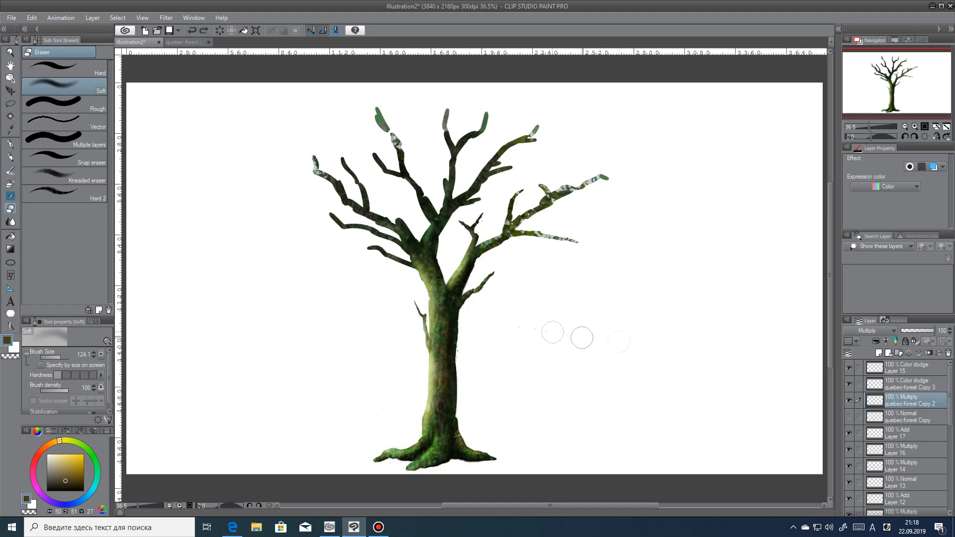
{"action": "key", "text": "ctrl+t"}
{"action": "mouse_move", "coordinate": [477, 364]}
{"action": "left_mouse_down"}
{"action": "mouse_move", "coordinate": [474, 334]}
{"action": "mouse_move", "coordinate": [440, 374]}
{"action": "mouse_move", "coordinate": [468, 367]}
{"action": "left_mouse_up"}
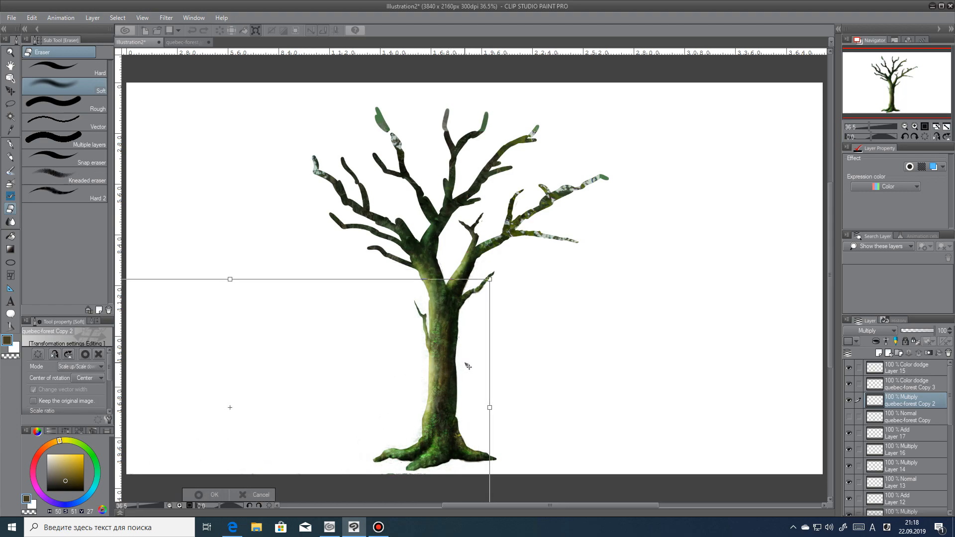
{"action": "left_click", "coordinate": [257, 494]}
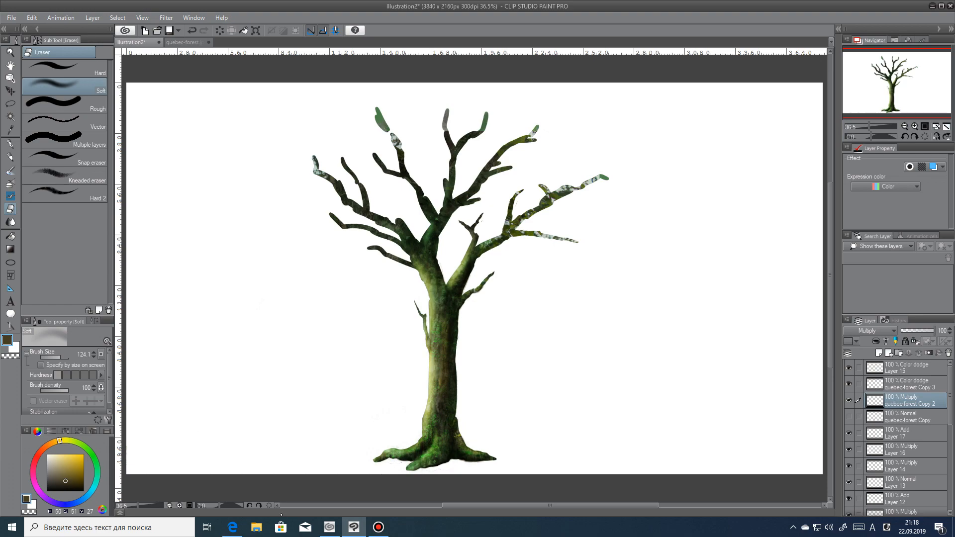
Step: Hide the Multiply foliage layer and soften the Color dodge foliage over the trunk with the Soft eraser
{"action": "left_click", "coordinate": [849, 400]}
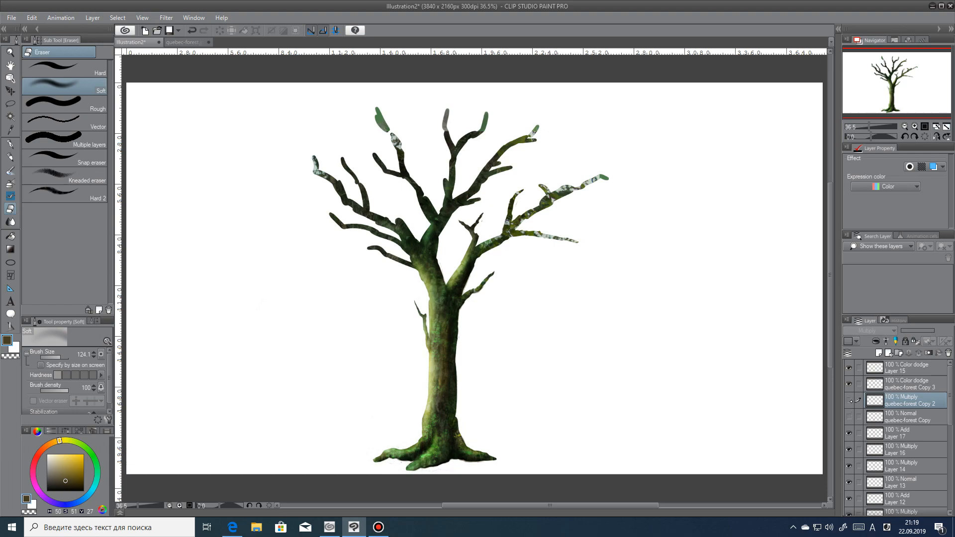
{"action": "left_click", "coordinate": [858, 384]}
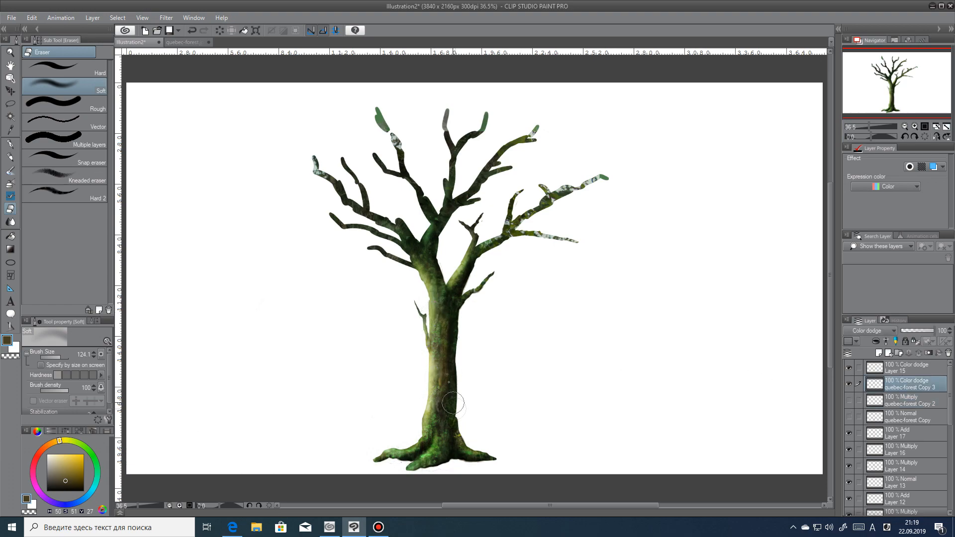
{"action": "left_click_drag", "start_coordinate": [434, 423], "coordinate": [448, 393]}
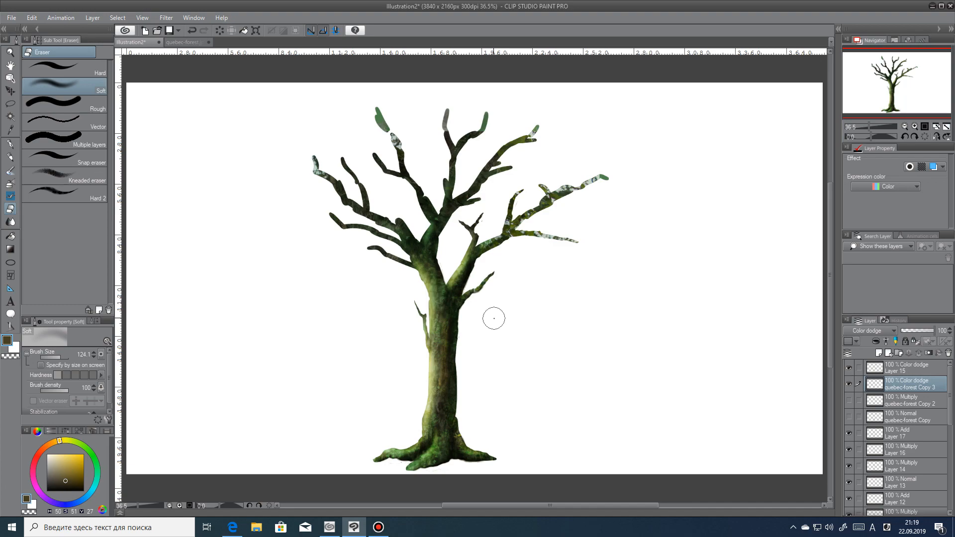
Step: Add a new layer above the Color dodge foliage and paint 山脈ブラシ strokes at size 61.9 along both trunk edges
{"action": "left_click", "coordinate": [879, 353]}
{"action": "left_click_drag", "start_coordinate": [907, 381], "coordinate": [914, 374]}
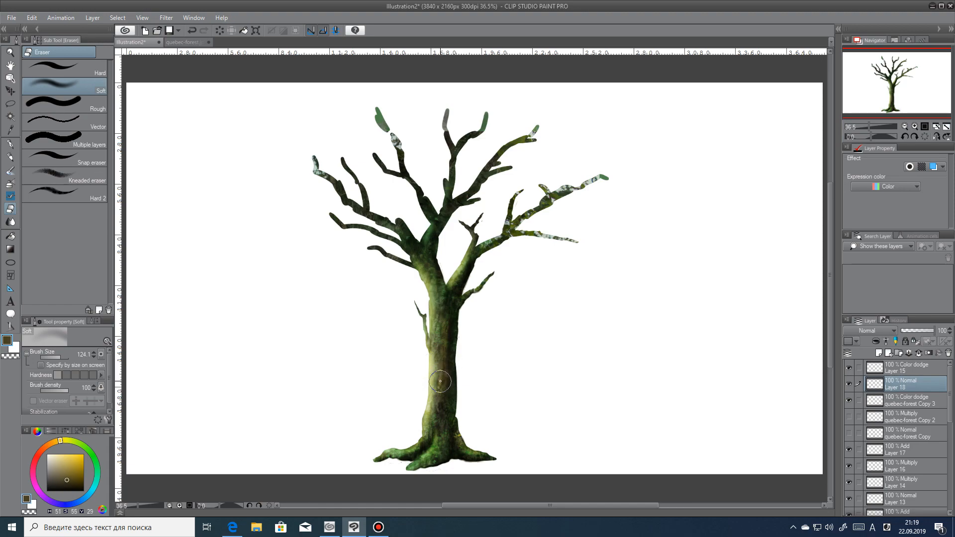
{"action": "key", "text": "b"}
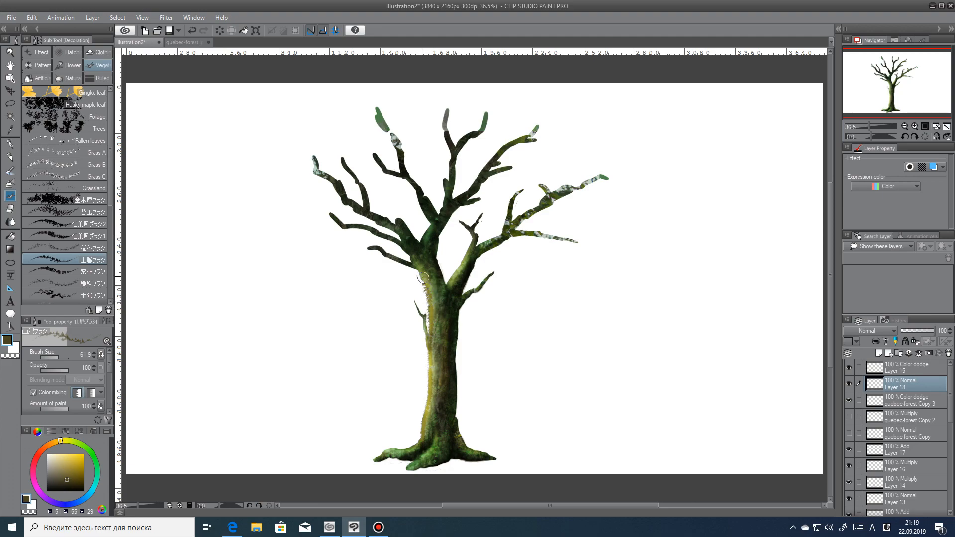
{"action": "mouse_move", "coordinate": [452, 361]}
{"action": "left_mouse_down"}
{"action": "mouse_move", "coordinate": [456, 403]}
{"action": "mouse_move", "coordinate": [453, 332]}
{"action": "mouse_move", "coordinate": [459, 436]}
{"action": "mouse_move", "coordinate": [475, 457]}
{"action": "left_mouse_up"}
Step: Try smudging the leafy edge strokes into the trunk with Running color on fiber at size 87.7
{"action": "left_click", "coordinate": [10, 221]}
{"action": "left_click", "coordinate": [64, 122]}
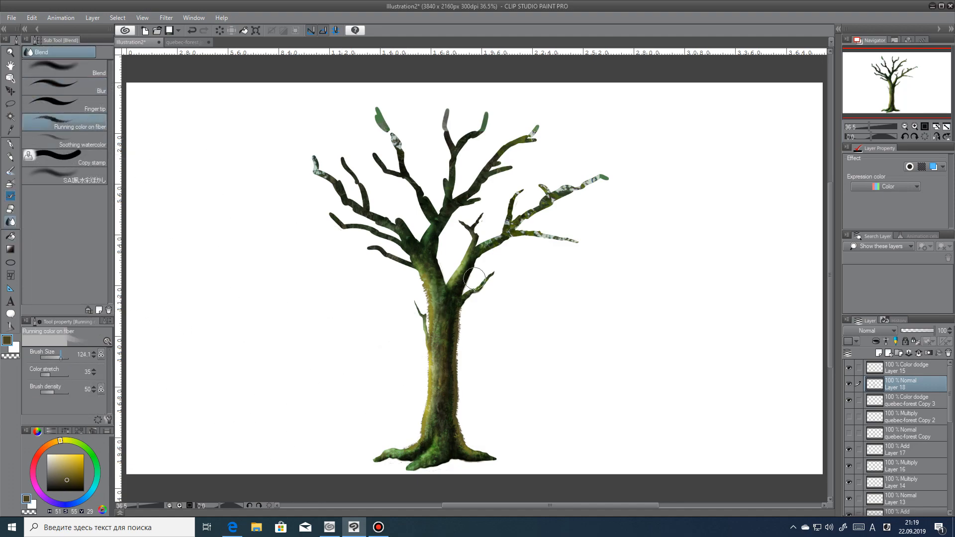
{"action": "mouse_move", "coordinate": [427, 427]}
{"action": "left_mouse_down"}
{"action": "mouse_move", "coordinate": [429, 371]}
{"action": "mouse_move", "coordinate": [399, 418]}
{"action": "mouse_move", "coordinate": [437, 332]}
{"action": "left_mouse_up"}
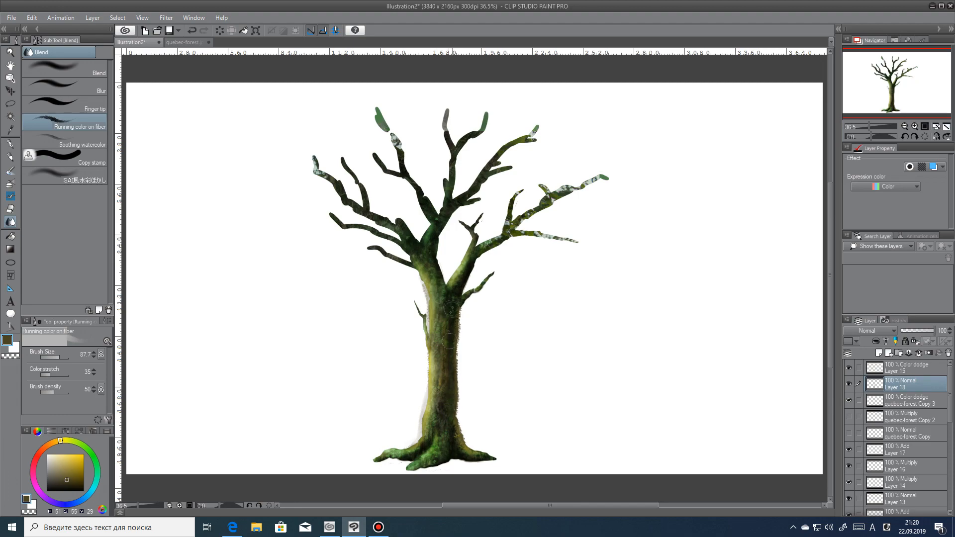
{"action": "scroll", "coordinate": [450, 428], "scroll_direction": "up", "scroll_amount": 2}
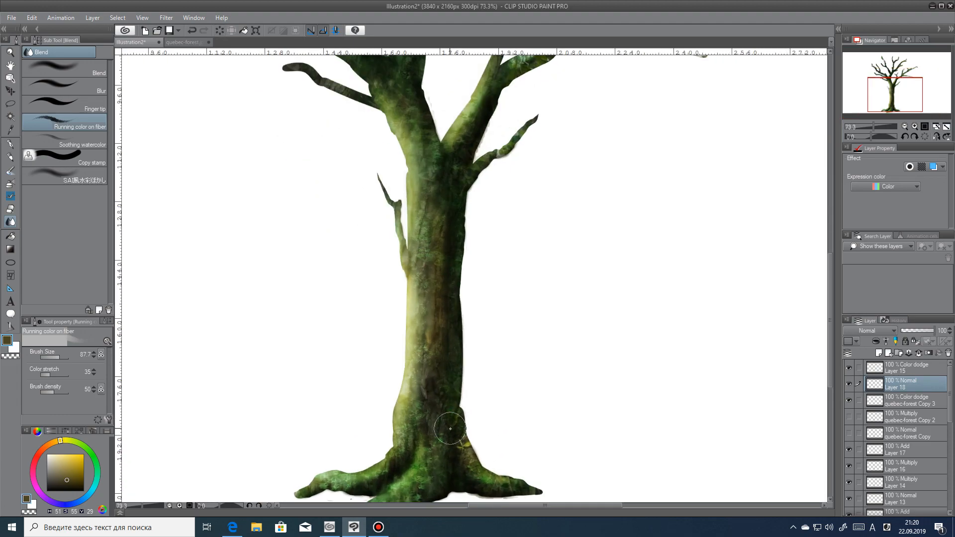
{"action": "scroll", "coordinate": [450, 428], "scroll_direction": "up", "scroll_amount": 1}
Step: Try repainting the leafy strokes along the trunk's left edge with a color sampled from the bark
{"action": "key", "text": "b"}
{"action": "left_click", "coordinate": [10, 196]}
{"action": "mouse_move", "coordinate": [390, 413]}
{"action": "left_mouse_down"}
{"action": "mouse_move", "coordinate": [383, 387]}
{"action": "mouse_move", "coordinate": [402, 254]}
{"action": "left_mouse_up"}
{"action": "key", "text": "ctrl+z"}
{"action": "left_click", "coordinate": [439, 258], "text": "alt"}
{"action": "left_click_drag", "start_coordinate": [388, 410], "coordinate": [403, 112]}
Step: Try blending the left-edge strokes with the blend brushes, including Soothing watercolor, and undo the strokes
{"action": "key", "text": "j"}
{"action": "left_click_drag", "start_coordinate": [397, 403], "coordinate": [454, 315]}
{"action": "key", "text": "ctrl+z"}
{"action": "key", "text": "period"}
{"action": "key", "text": "period"}
{"action": "key", "text": "period"}
{"action": "key", "text": "period"}
{"action": "mouse_move", "coordinate": [390, 401]}
{"action": "left_mouse_down"}
{"action": "mouse_move", "coordinate": [400, 321]}
{"action": "mouse_move", "coordinate": [384, 392]}
{"action": "mouse_move", "coordinate": [379, 361]}
{"action": "left_mouse_up"}
{"action": "key", "text": "ctrl+z"}
{"action": "key", "text": "ctrl+z"}
{"action": "key", "text": "ctrl+z"}
{"action": "key", "text": "ctrl+z"}
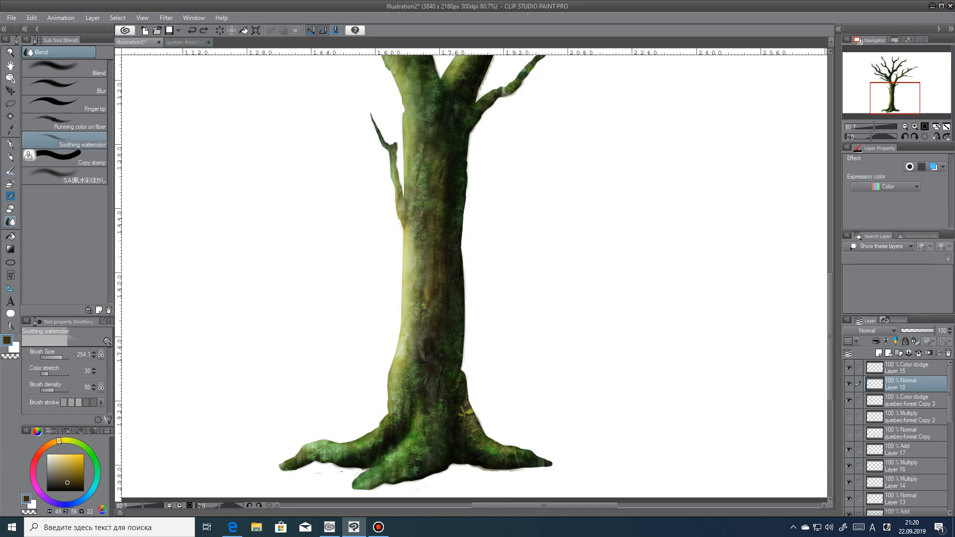
Step: Paint leafy brush strokes up the trunk's left edge on the new layer
{"action": "key", "text": "b"}
{"action": "mouse_move", "coordinate": [391, 365]}
{"action": "left_mouse_down"}
{"action": "mouse_move", "coordinate": [405, 229]}
{"action": "mouse_move", "coordinate": [394, 67]}
{"action": "left_mouse_up"}
{"action": "key", "text": "ctrl+0"}
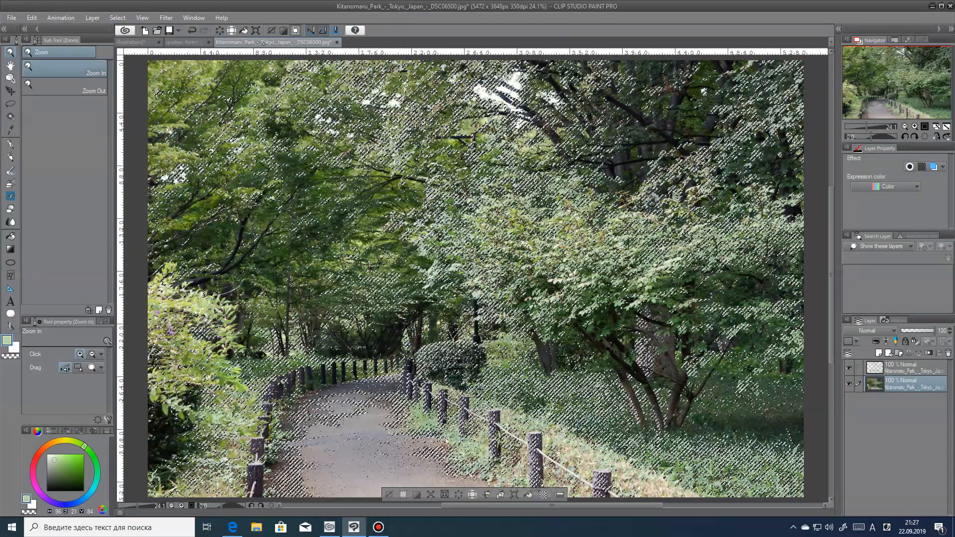
Step: Paste the foliage copied from the Kitanomaru Park photo into the tree illustration and scale it down over the lower trunk
{"action": "left_click", "coordinate": [155, 43]}
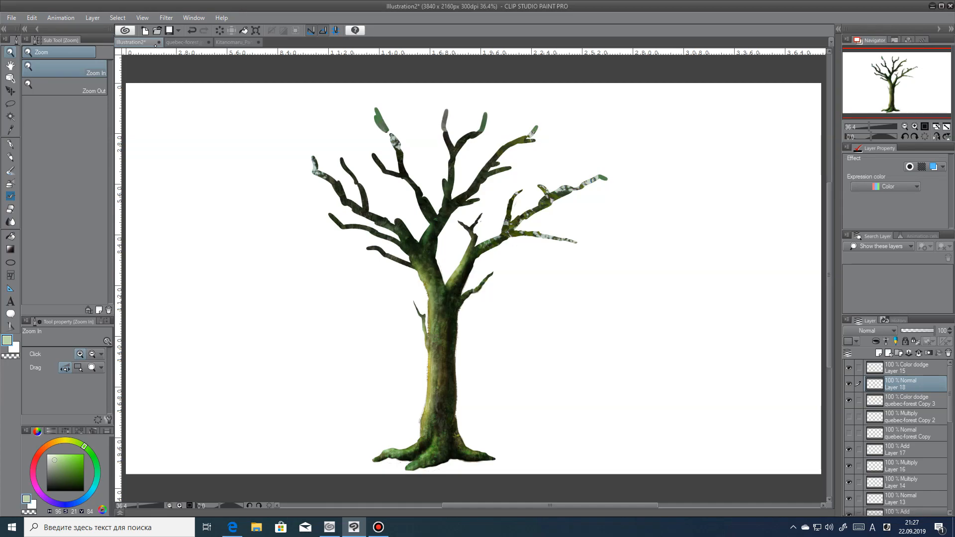
{"action": "key", "text": "ctrl+v"}
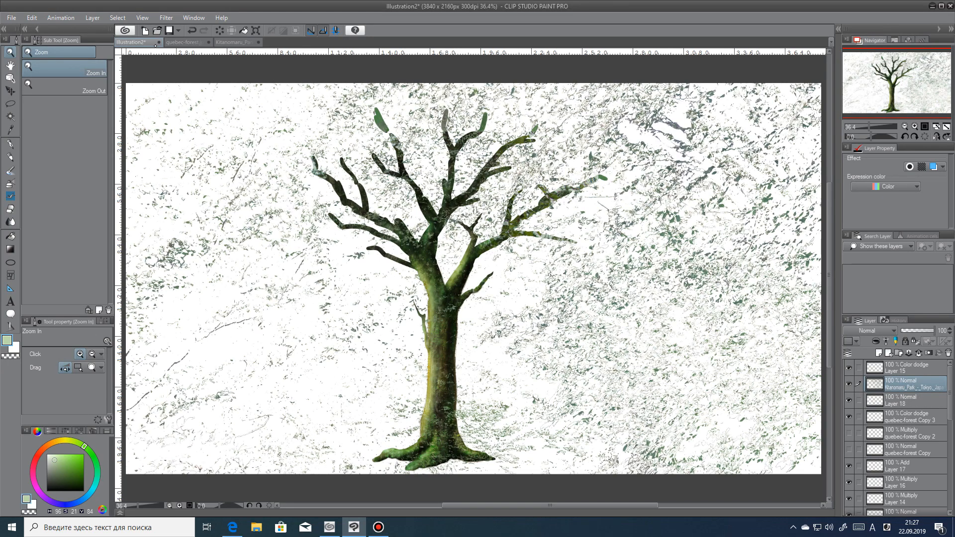
{"action": "key", "text": "ctrl+t"}
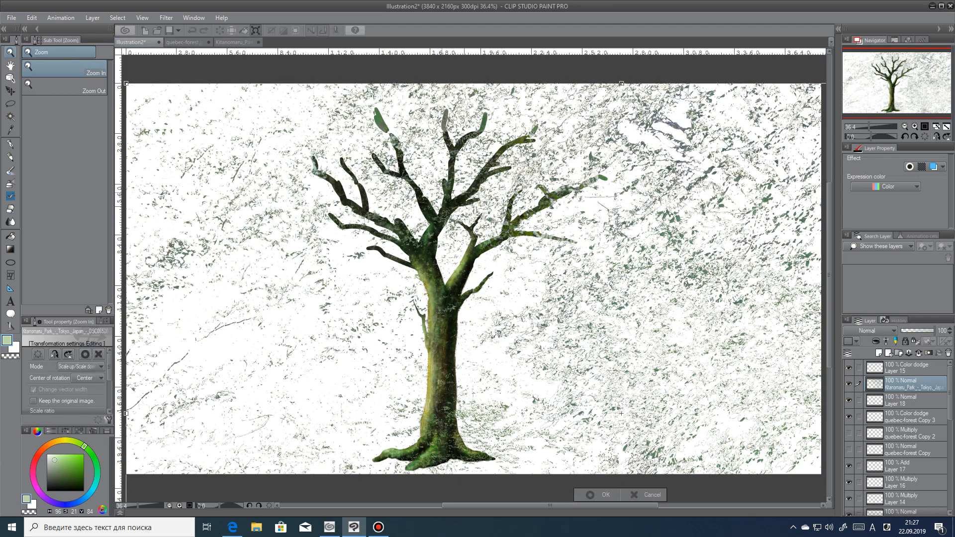
{"action": "left_click_drag", "start_coordinate": [289, 92], "coordinate": [271, 343]}
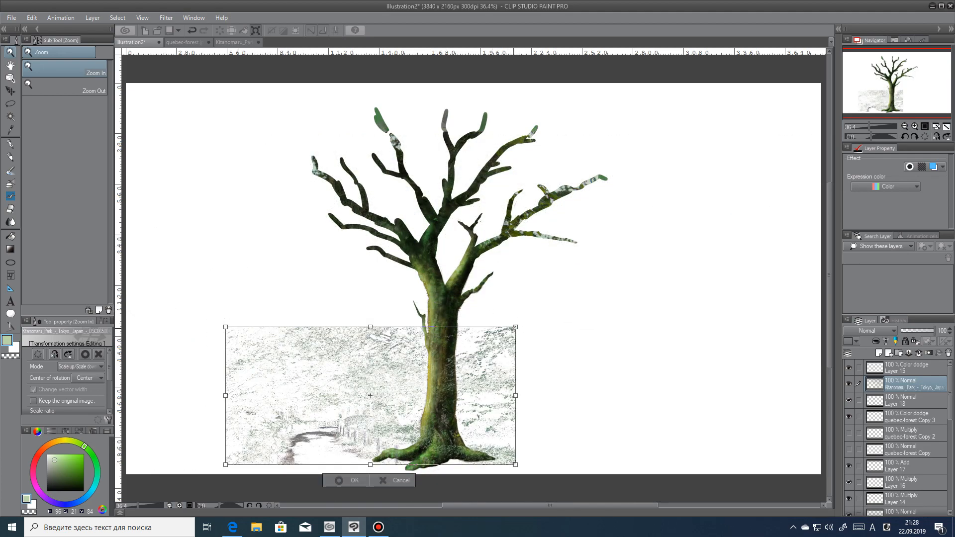
Step: Rotate, resize and position the pasted park foliage so its edge covers the lower trunk and roots
{"action": "left_click_drag", "start_coordinate": [512, 334], "coordinate": [360, 498]}
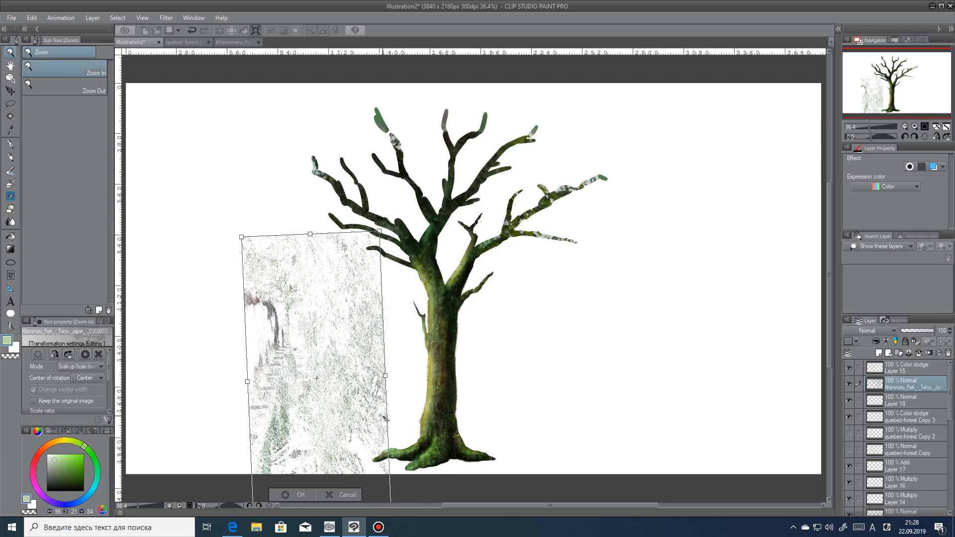
{"action": "left_click_drag", "start_coordinate": [384, 423], "coordinate": [513, 233]}
{"action": "left_click_drag", "start_coordinate": [529, 360], "coordinate": [389, 434]}
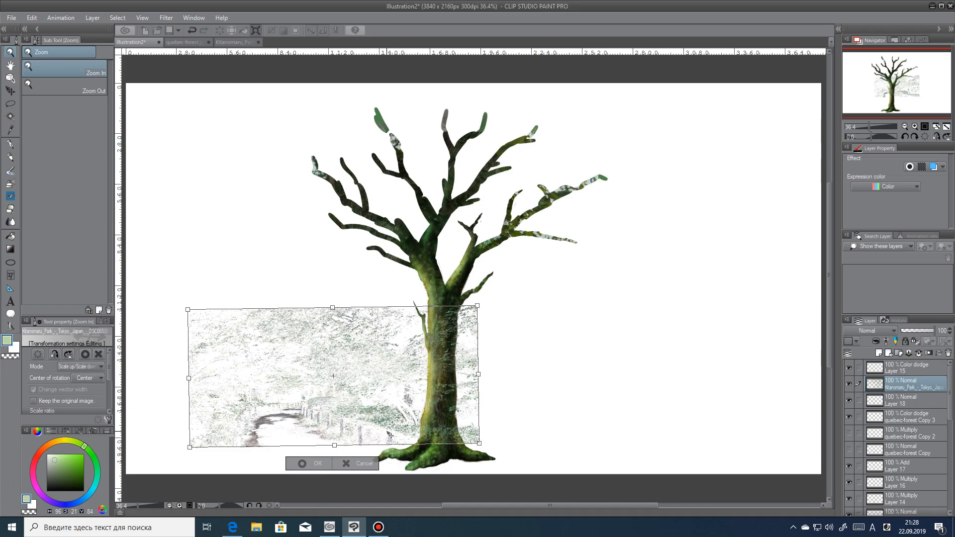
{"action": "left_click_drag", "start_coordinate": [452, 442], "coordinate": [441, 460]}
{"action": "left_click_drag", "start_coordinate": [467, 325], "coordinate": [491, 298]}
{"action": "left_click_drag", "start_coordinate": [491, 401], "coordinate": [466, 402]}
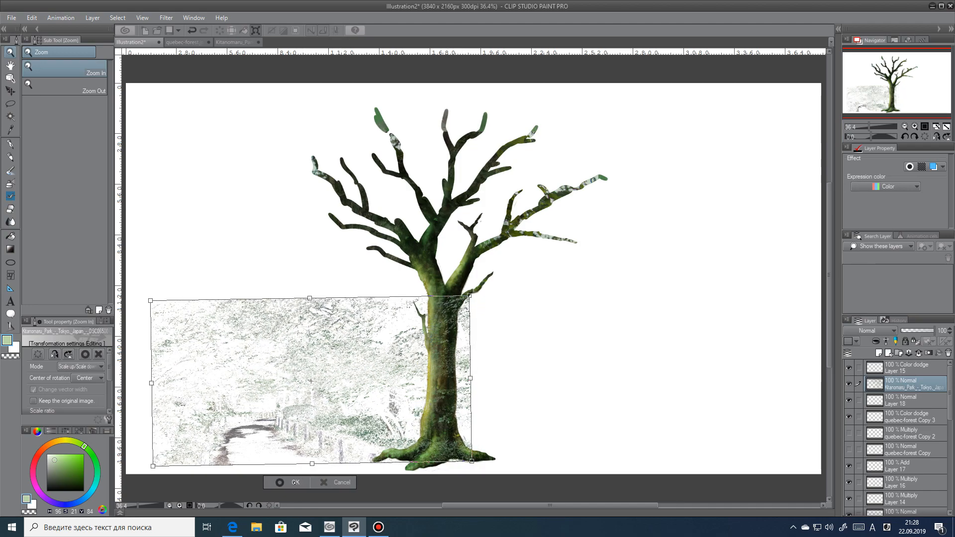
{"action": "left_click", "coordinate": [293, 482]}
Step: Erase the park foliage outside the trunk with the Soft eraser at sizes 175.6 and 87.7
{"action": "left_click", "coordinate": [11, 209]}
{"action": "mouse_move", "coordinate": [198, 359]}
{"action": "left_mouse_down"}
{"action": "mouse_move", "coordinate": [188, 284]}
{"action": "mouse_move", "coordinate": [184, 379]}
{"action": "mouse_move", "coordinate": [198, 437]}
{"action": "mouse_move", "coordinate": [233, 308]}
{"action": "left_mouse_up"}
{"action": "mouse_move", "coordinate": [271, 401]}
{"action": "left_mouse_down"}
{"action": "mouse_move", "coordinate": [316, 472]}
{"action": "mouse_move", "coordinate": [363, 391]}
{"action": "mouse_move", "coordinate": [382, 423]}
{"action": "mouse_move", "coordinate": [397, 426]}
{"action": "mouse_move", "coordinate": [404, 404]}
{"action": "mouse_move", "coordinate": [395, 324]}
{"action": "mouse_move", "coordinate": [404, 298]}
{"action": "left_mouse_up"}
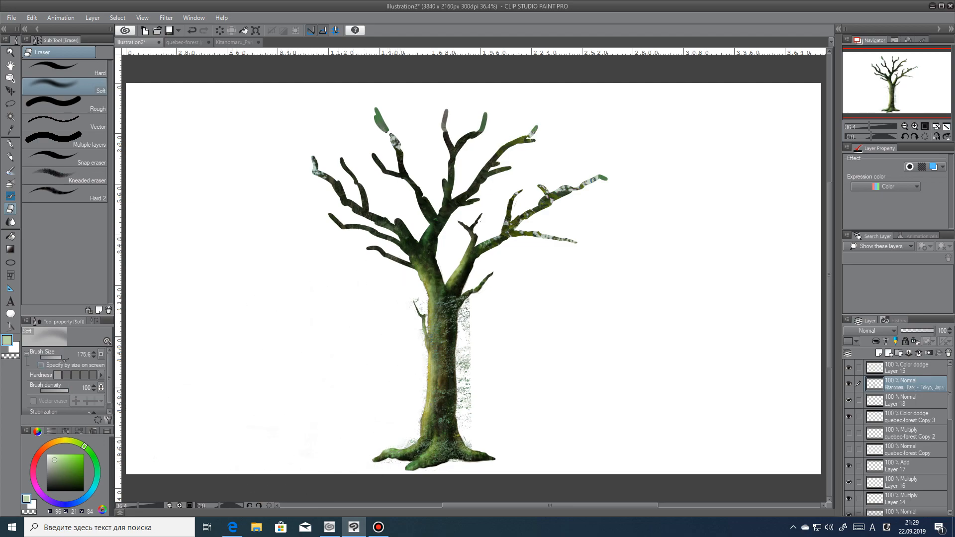
{"action": "mouse_move", "coordinate": [473, 406]}
{"action": "left_mouse_down"}
{"action": "mouse_move", "coordinate": [463, 355]}
{"action": "mouse_move", "coordinate": [472, 299]}
{"action": "mouse_move", "coordinate": [460, 299]}
{"action": "mouse_move", "coordinate": [449, 283]}
{"action": "left_mouse_up"}
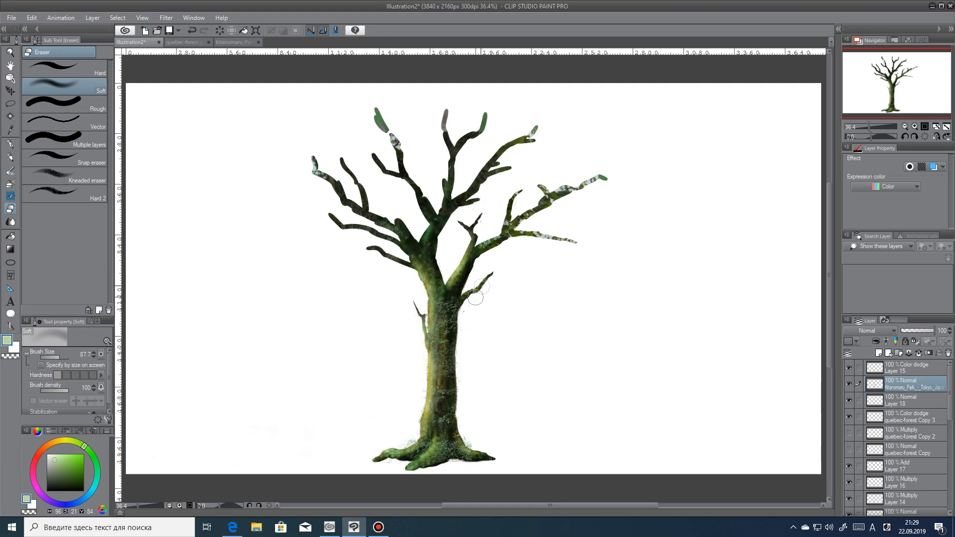
Step: Move the park foliage layer directly beneath Layer 13 and set its opacity to 80%
{"action": "left_click_drag", "start_coordinate": [913, 387], "coordinate": [932, 482]}
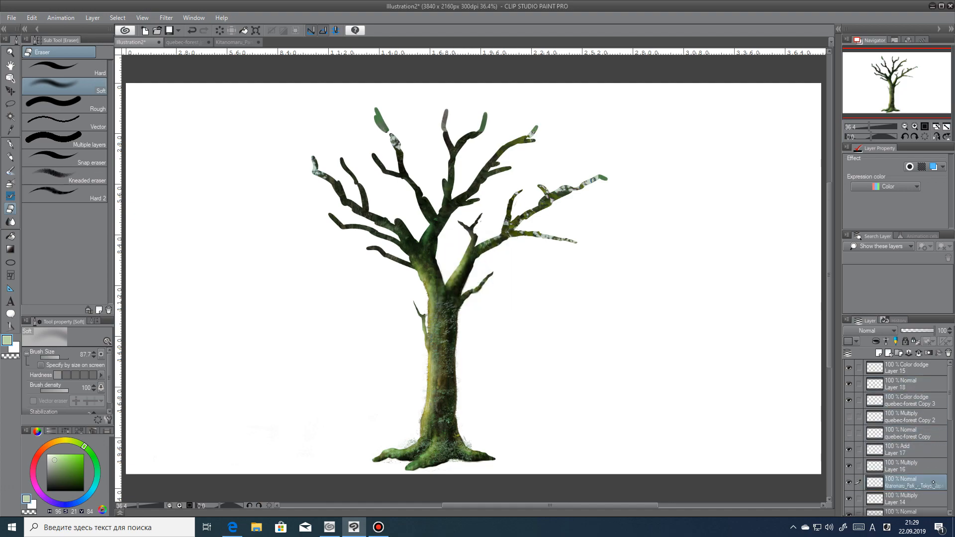
{"action": "scroll", "coordinate": [919, 394], "scroll_direction": "down", "scroll_amount": 5}
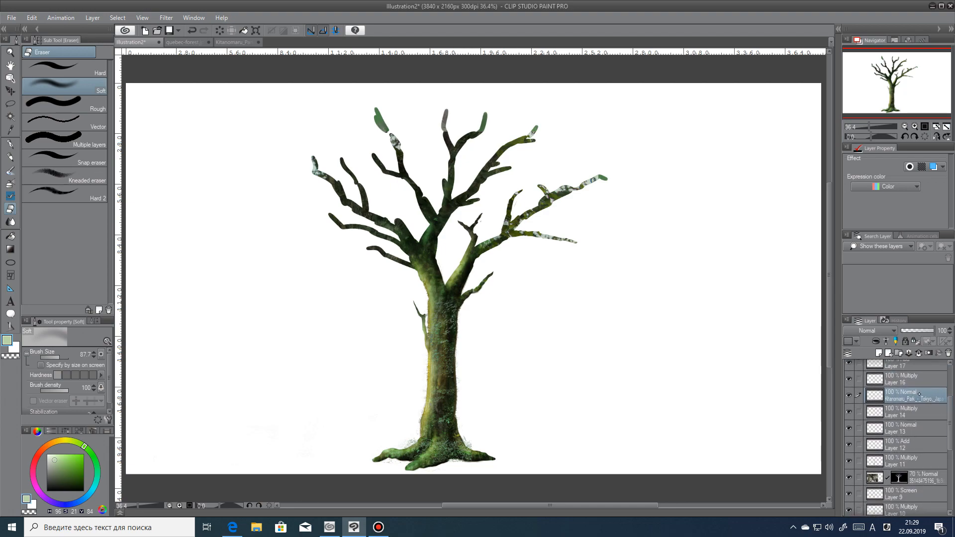
{"action": "left_click_drag", "start_coordinate": [931, 392], "coordinate": [932, 432]}
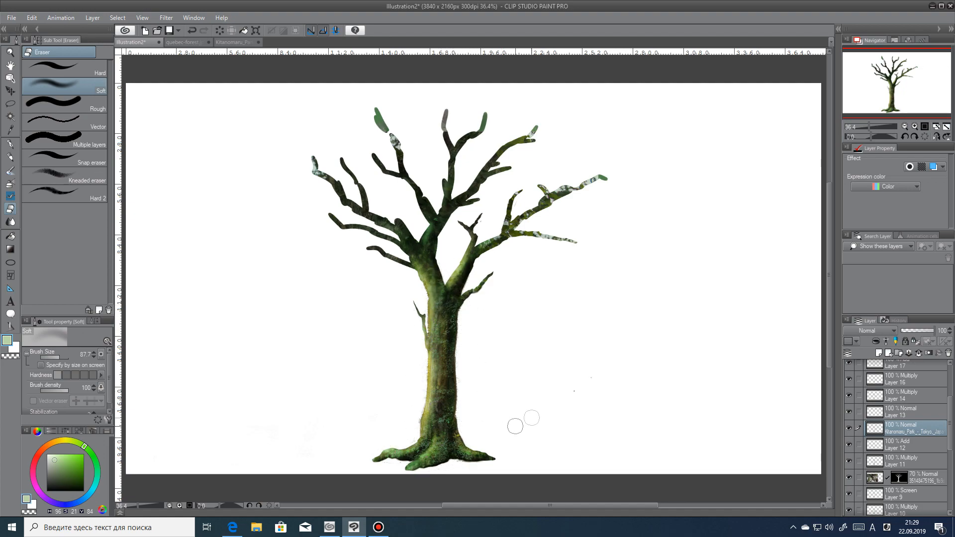
{"action": "key", "text": "ctrl+z"}
{"action": "scroll", "coordinate": [445, 450], "scroll_direction": "up", "scroll_amount": 5}
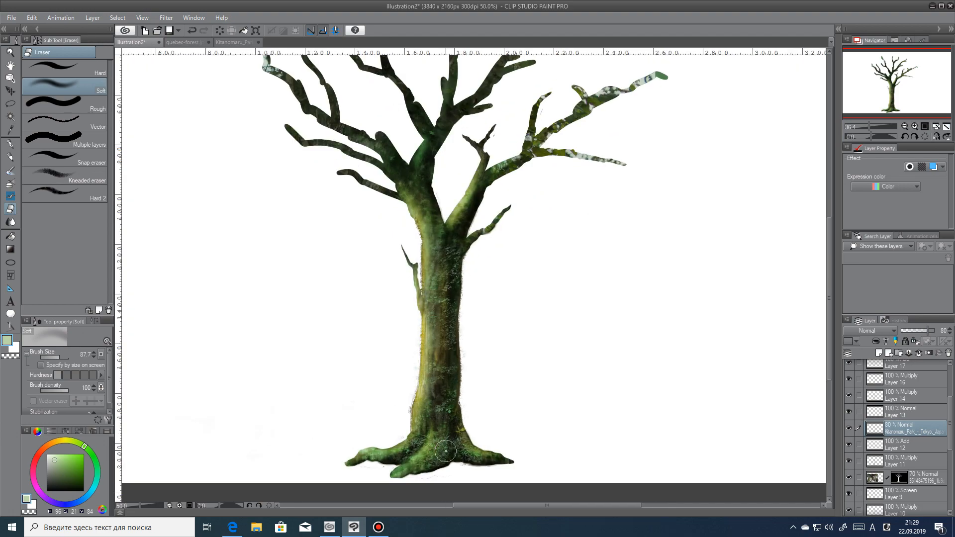
{"action": "scroll", "coordinate": [445, 451], "scroll_direction": "up", "scroll_amount": 1}
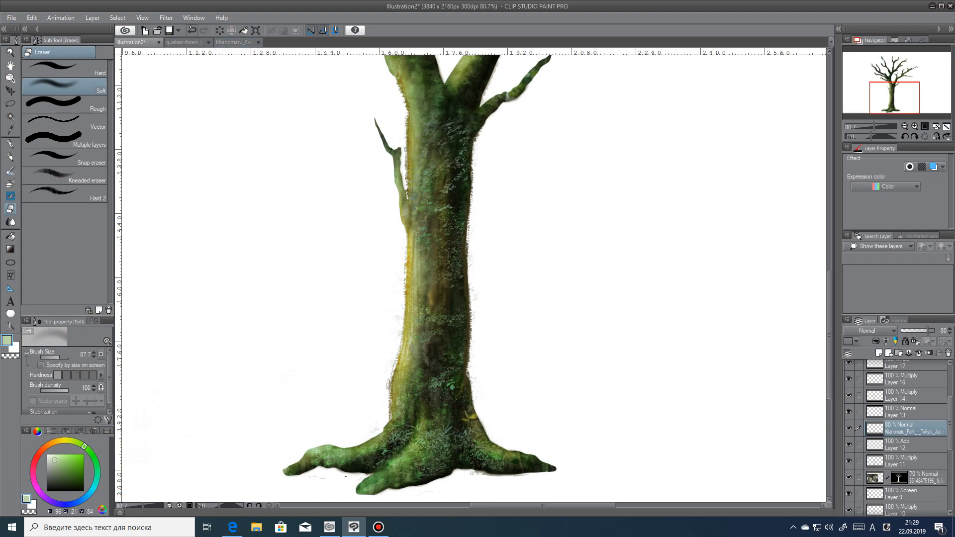
Step: Apply Smart Smoothing to the park foliage layer at Weak intensity with noise removal on, after previewing the Strong intensity
{"action": "left_click", "coordinate": [142, 18]}
{"action": "mouse_move", "coordinate": [117, 18]}
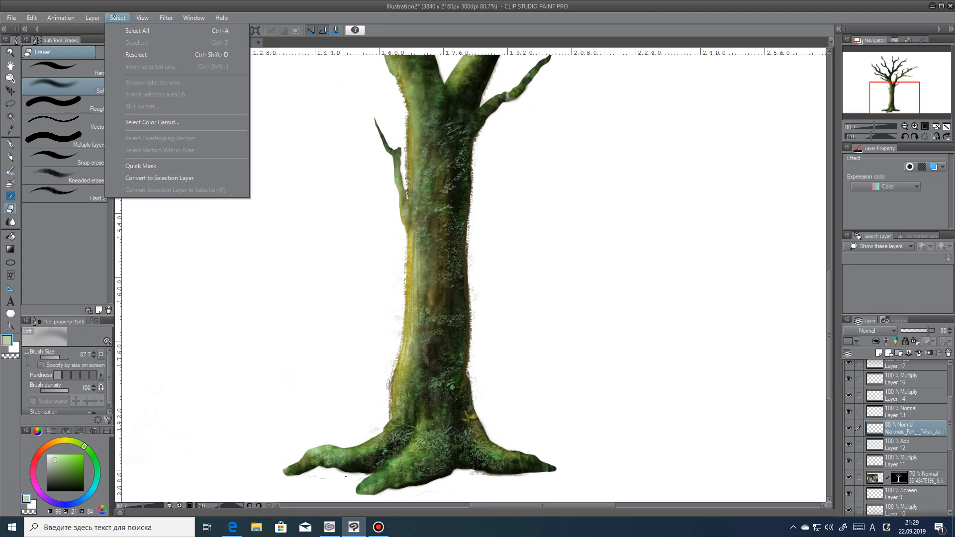
{"action": "left_click", "coordinate": [31, 18]}
{"action": "left_click", "coordinate": [766, 283]}
{"action": "left_click", "coordinate": [721, 306]}
{"action": "left_click", "coordinate": [816, 321]}
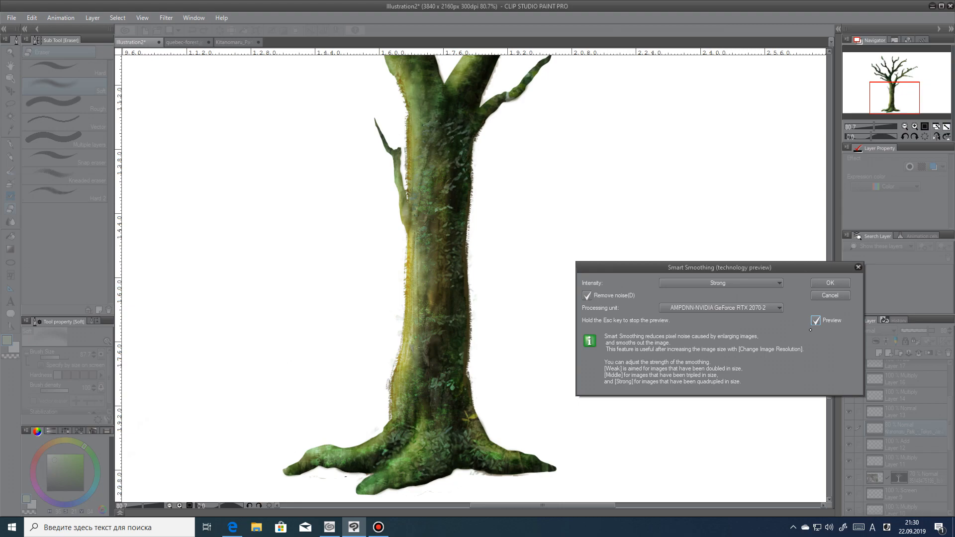
{"action": "left_click", "coordinate": [718, 283]}
{"action": "left_click", "coordinate": [718, 301]}
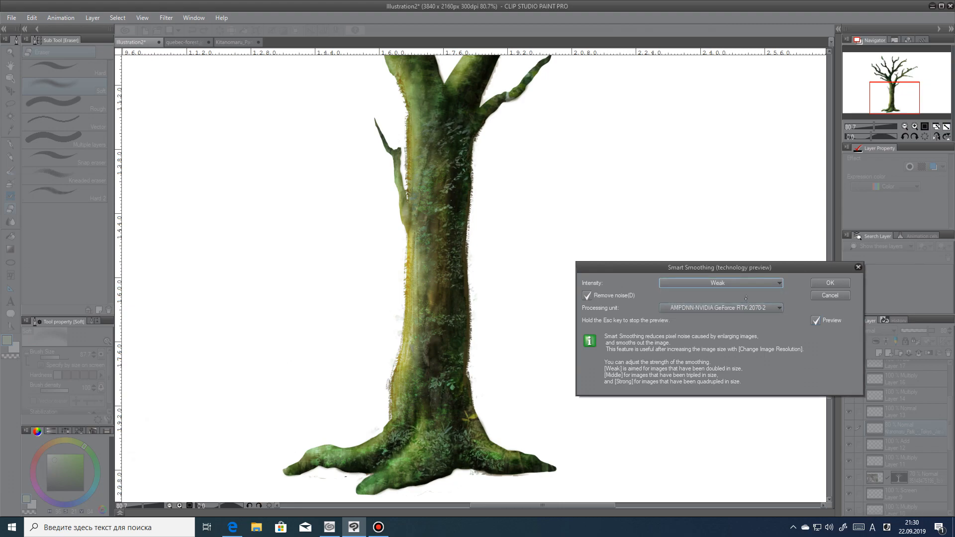
{"action": "left_click", "coordinate": [822, 283]}
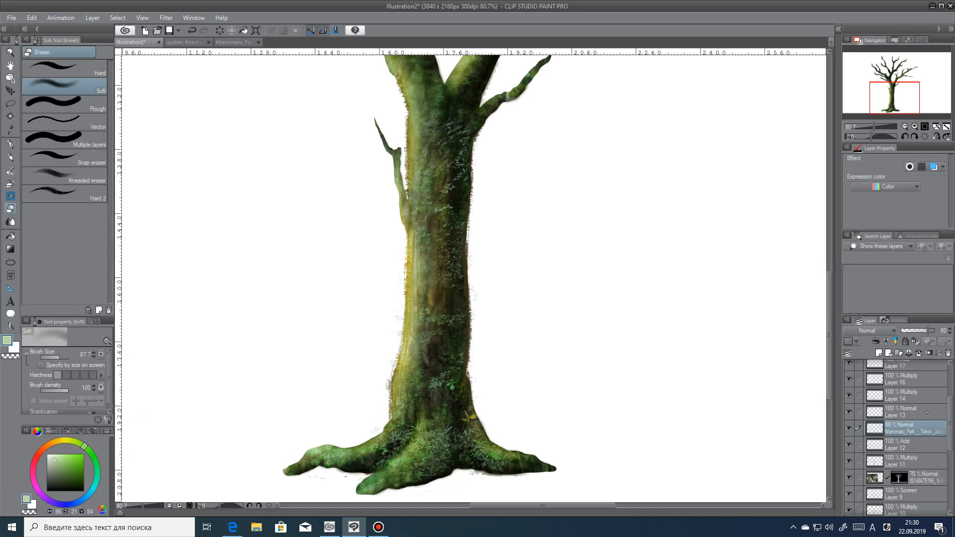
Step: Examine what Layers 14 to 18 and the quebec-forest layers contribute to the trunk by hiding and showing them one by one
{"action": "left_click", "coordinate": [929, 414]}
{"action": "scroll", "coordinate": [849, 393], "scroll_direction": "up", "scroll_amount": 3}
{"action": "left_click", "coordinate": [850, 385]}
{"action": "left_click", "coordinate": [850, 385]}
{"action": "left_click", "coordinate": [857, 368]}
{"action": "left_click", "coordinate": [849, 368]}
{"action": "left_click", "coordinate": [849, 368]}
{"action": "left_click", "coordinate": [851, 452]}
{"action": "left_click", "coordinate": [851, 452]}
{"action": "left_click", "coordinate": [849, 467]}
{"action": "left_click", "coordinate": [849, 467]}
{"action": "left_click", "coordinate": [849, 483]}
{"action": "left_click", "coordinate": [849, 483]}
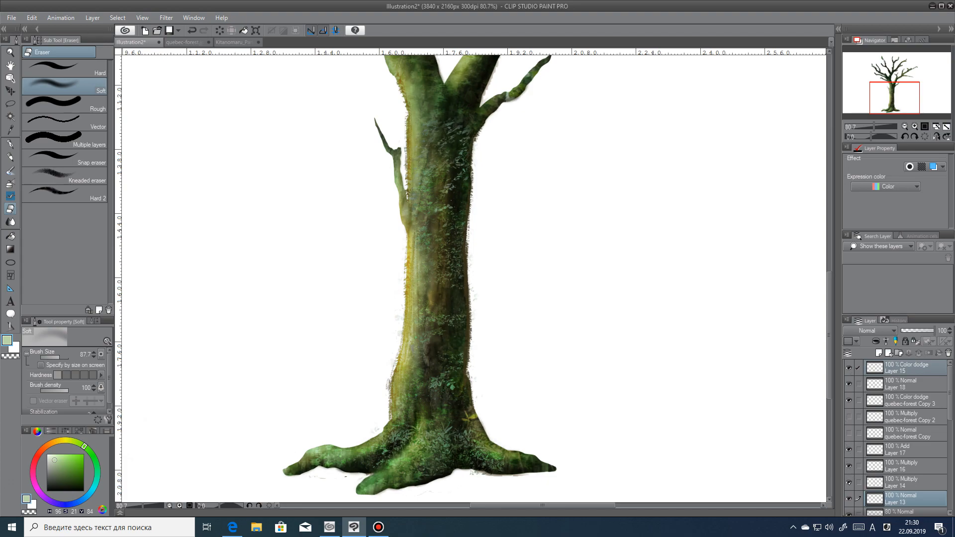
{"action": "left_click", "coordinate": [851, 401]}
{"action": "left_click", "coordinate": [851, 401]}
{"action": "mouse_move", "coordinate": [951, 419]}
{"action": "left_mouse_down"}
{"action": "mouse_move", "coordinate": [950, 457]}
{"action": "mouse_move", "coordinate": [951, 417]}
{"action": "left_mouse_up"}
{"action": "left_click", "coordinate": [850, 369]}
{"action": "left_click", "coordinate": [849, 370]}
{"action": "left_click", "coordinate": [849, 385]}
{"action": "left_click", "coordinate": [849, 385]}
{"action": "left_click", "coordinate": [849, 401]}
{"action": "left_click", "coordinate": [849, 402]}
Step: Apply Smart Smoothing at Weak intensity with noise removal to the quebec-forest Copy 3 layer
{"action": "left_click", "coordinate": [902, 403]}
{"action": "left_click", "coordinate": [32, 17]}
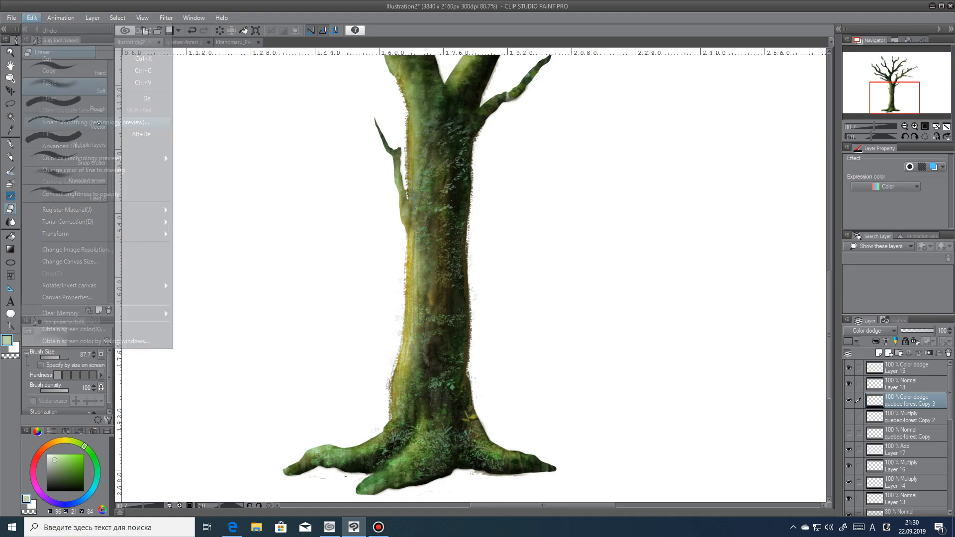
{"action": "left_click", "coordinate": [94, 121]}
{"action": "left_click", "coordinate": [706, 282]}
{"action": "left_click", "coordinate": [694, 293]}
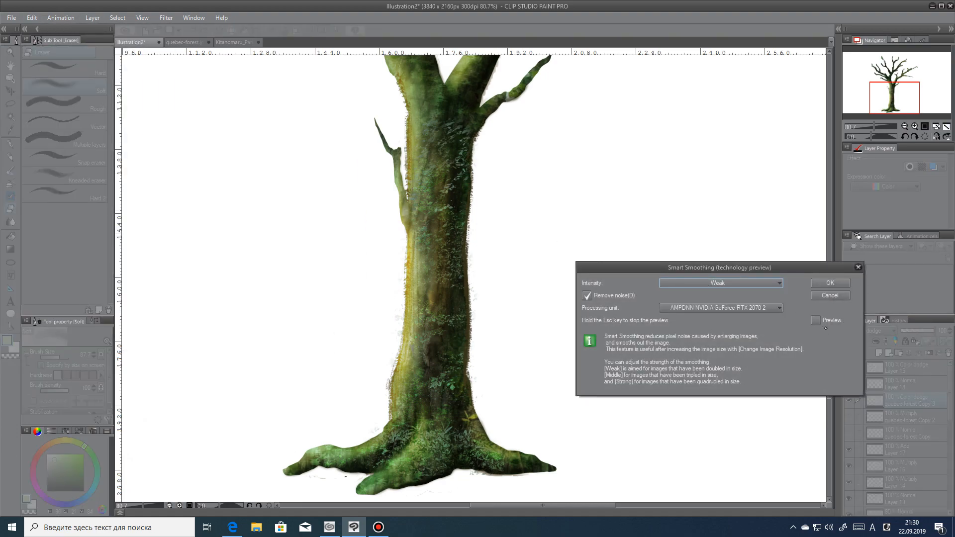
{"action": "left_click", "coordinate": [829, 282]}
Step: Set the quebec-forest Copy 3 layer to 90% opacity and show the quebec-forest Copy layer at 20% opacity
{"action": "key", "text": "ctrl+0"}
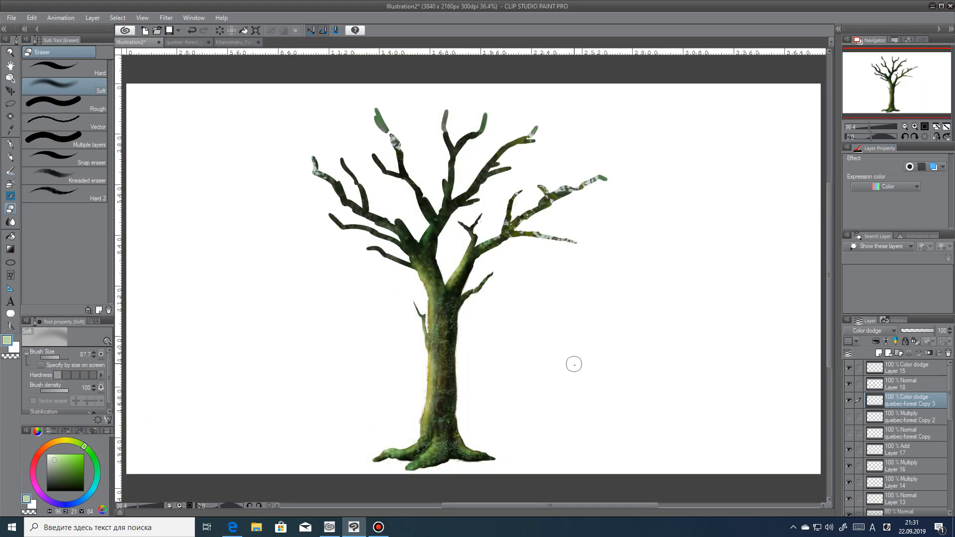
{"action": "left_click_drag", "start_coordinate": [933, 331], "coordinate": [930, 331]}
{"action": "left_click", "coordinate": [848, 432]}
{"action": "left_click", "coordinate": [890, 433]}
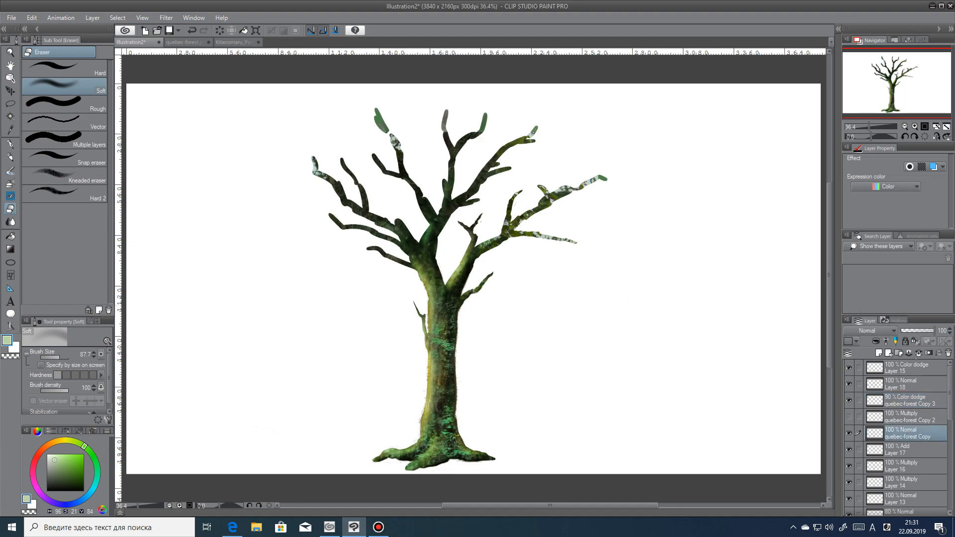
{"action": "left_click_drag", "start_coordinate": [931, 331], "coordinate": [912, 331]}
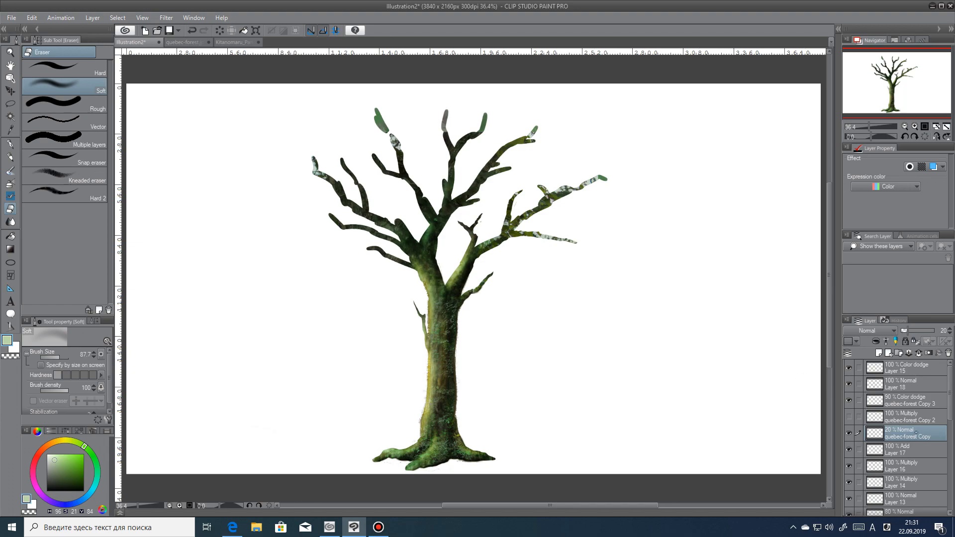
Step: Compare the whole tree with Layer 16, Layer 17 and the park foliage layer hidden and shown
{"action": "left_click", "coordinate": [901, 499]}
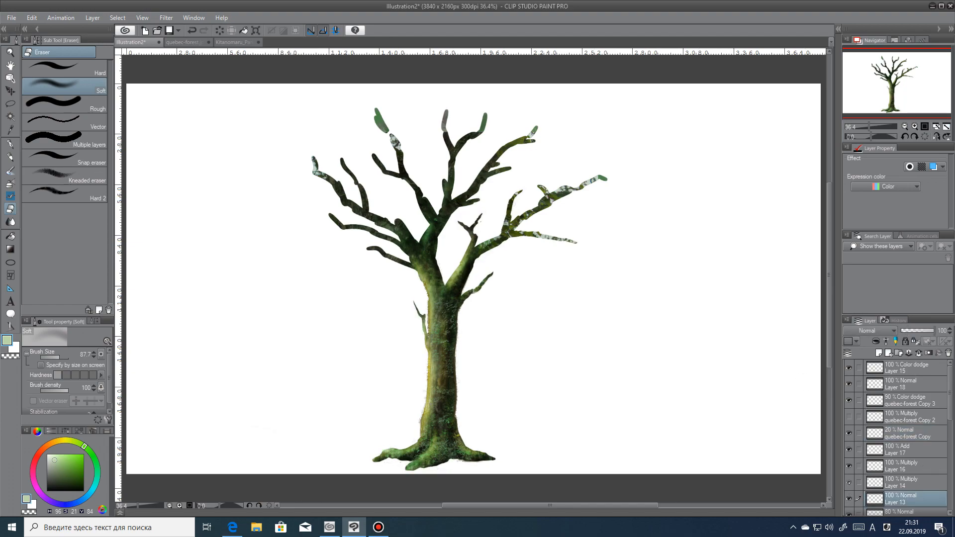
{"action": "left_click", "coordinate": [849, 467]}
{"action": "left_click", "coordinate": [849, 450]}
{"action": "left_click", "coordinate": [850, 450]}
{"action": "left_click", "coordinate": [849, 513]}
{"action": "left_click", "coordinate": [849, 513]}
Step: Compare Lighten, Add, Darken and Multiply blending on the park foliage layer and set its blending mode to Screen
{"action": "left_click", "coordinate": [901, 512]}
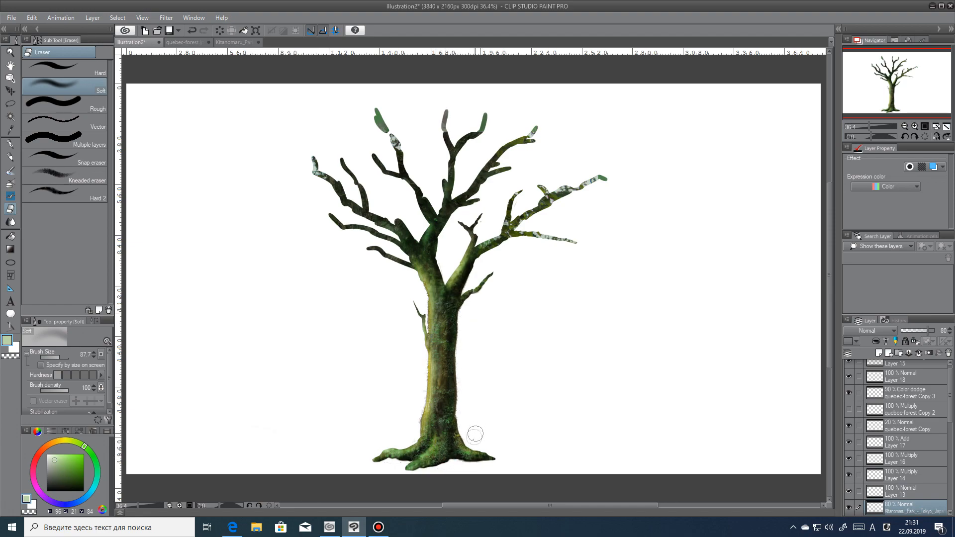
{"action": "left_click", "coordinate": [871, 331]}
{"action": "left_click", "coordinate": [868, 137]}
{"action": "left_click", "coordinate": [872, 331]}
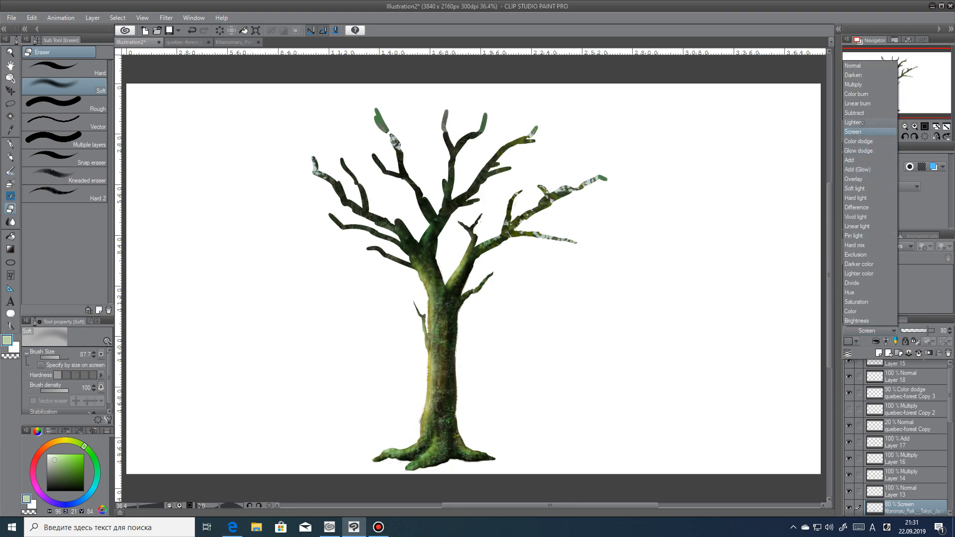
{"action": "left_click", "coordinate": [863, 123]}
{"action": "left_click", "coordinate": [871, 331]}
{"action": "left_click", "coordinate": [869, 160]}
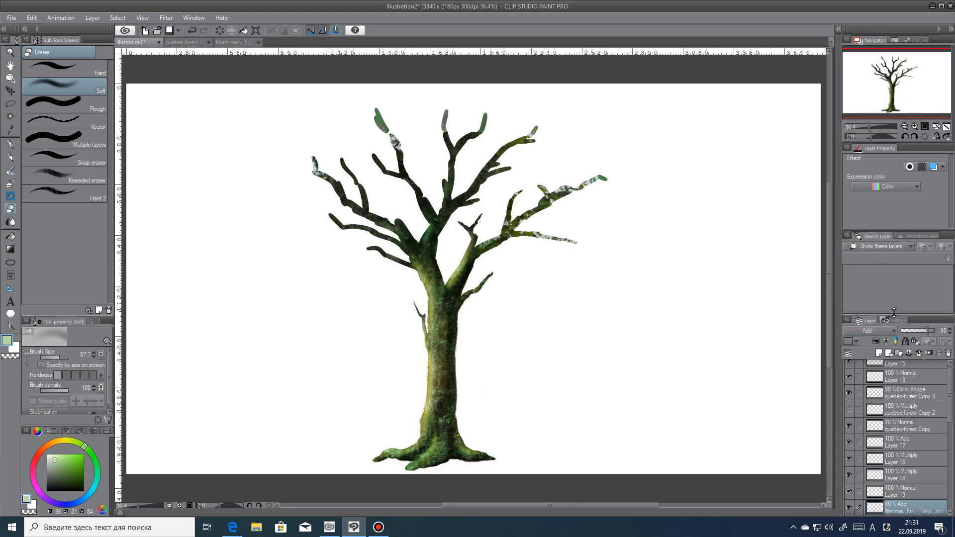
{"action": "left_click", "coordinate": [871, 331]}
{"action": "left_click", "coordinate": [854, 75]}
{"action": "left_click", "coordinate": [870, 331]}
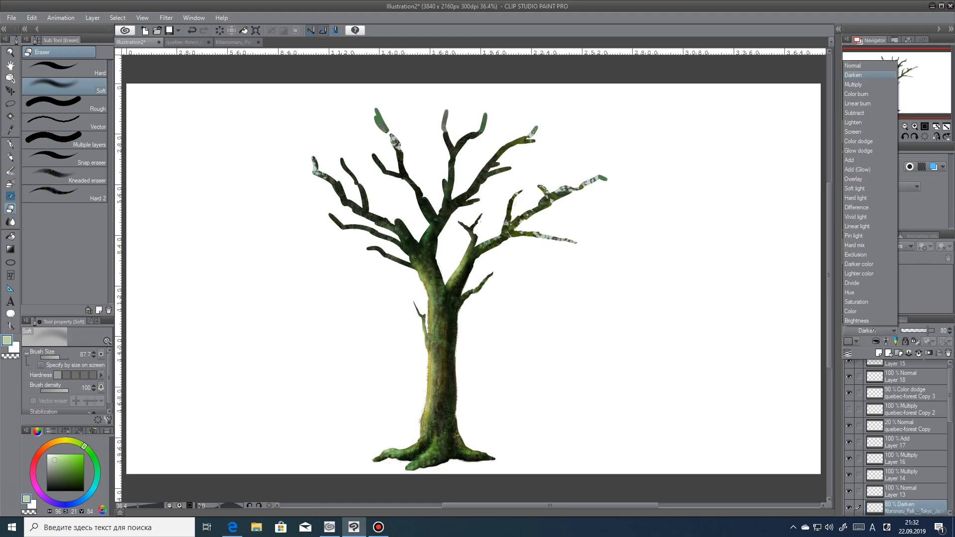
{"action": "left_click", "coordinate": [853, 85]}
{"action": "left_click", "coordinate": [871, 331]}
{"action": "left_click", "coordinate": [853, 132]}
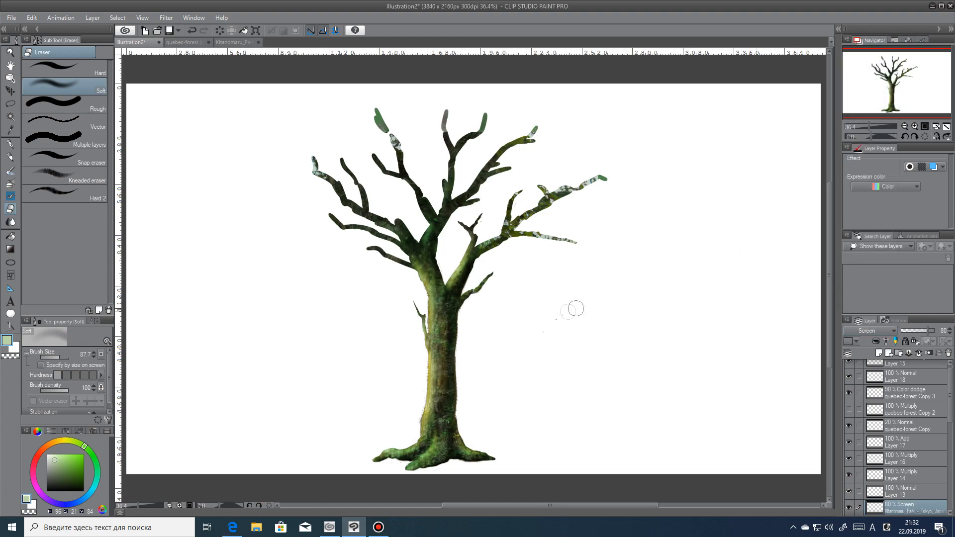
Step: Check the effect of Layers 16 and 17 on the tree by hiding and showing each, and inspect the trunk up close
{"action": "left_click", "coordinate": [905, 491]}
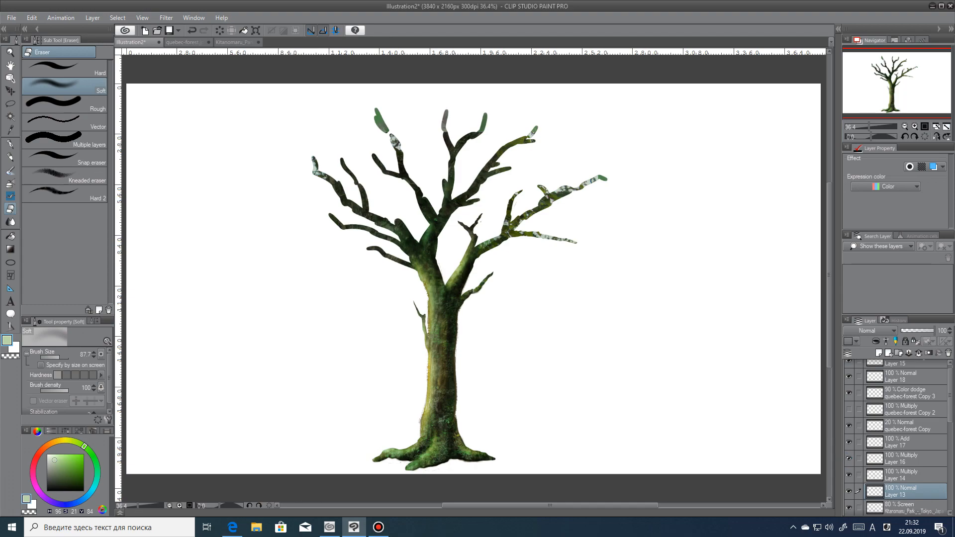
{"action": "left_click", "coordinate": [849, 458]}
{"action": "left_click", "coordinate": [849, 458]}
{"action": "left_click", "coordinate": [848, 444]}
{"action": "left_click", "coordinate": [848, 443]}
{"action": "scroll", "coordinate": [470, 416], "scroll_direction": "up", "scroll_amount": 2}
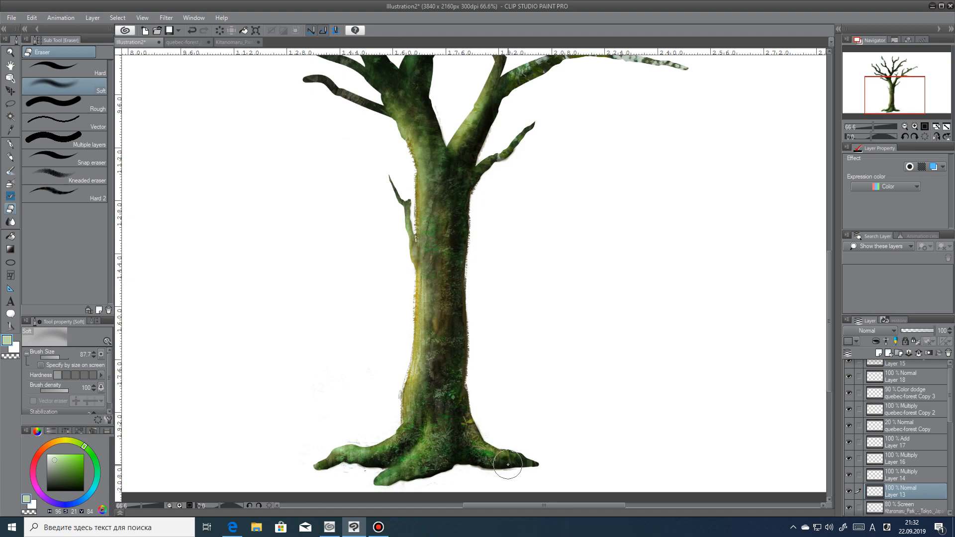
Step: Add a new layer at the top of the stack and choose the Running color spray airbrush
{"action": "left_click", "coordinate": [879, 353]}
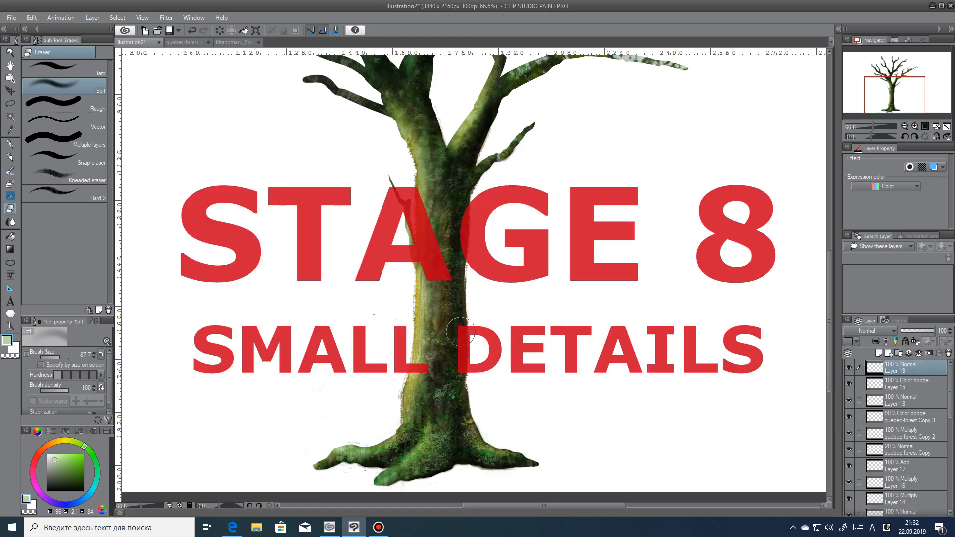
{"action": "key", "text": "b"}
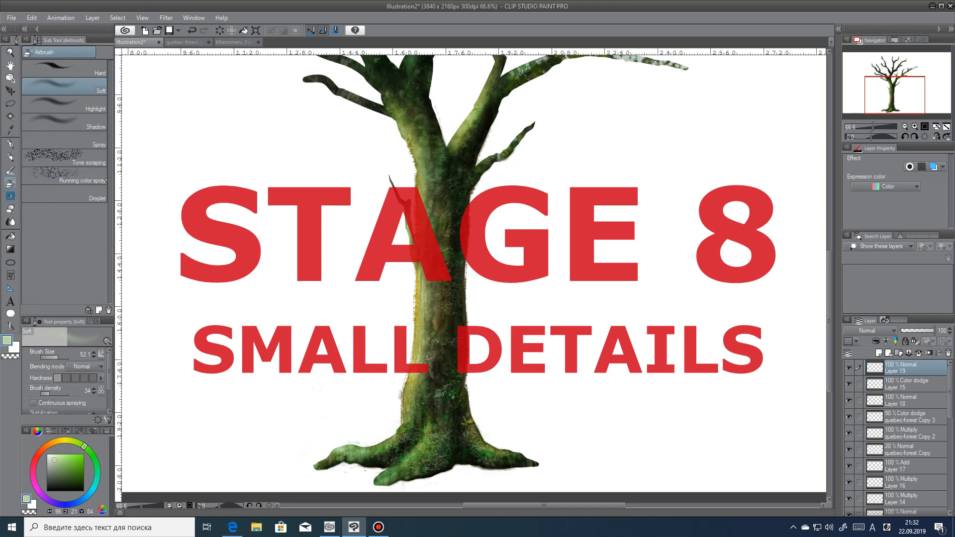
{"action": "left_click", "coordinate": [65, 175]}
Step: Try spraying pale green specks over the trunk at particle sizes 275.9 and 87.7, undoing both attempts
{"action": "mouse_move", "coordinate": [416, 234]}
{"action": "left_mouse_down"}
{"action": "mouse_move", "coordinate": [426, 320]}
{"action": "mouse_move", "coordinate": [452, 375]}
{"action": "left_mouse_up"}
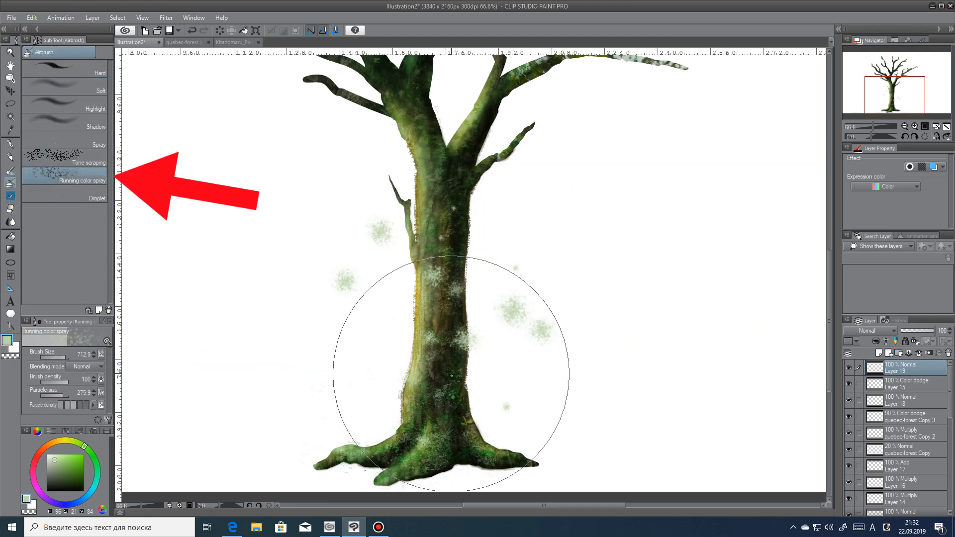
{"action": "key", "text": "ctrl+z"}
{"action": "left_click_drag", "start_coordinate": [85, 393], "coordinate": [60, 396]}
{"action": "mouse_move", "coordinate": [328, 318]}
{"action": "left_mouse_down"}
{"action": "mouse_move", "coordinate": [438, 346]}
{"action": "mouse_move", "coordinate": [455, 335]}
{"action": "left_mouse_up"}
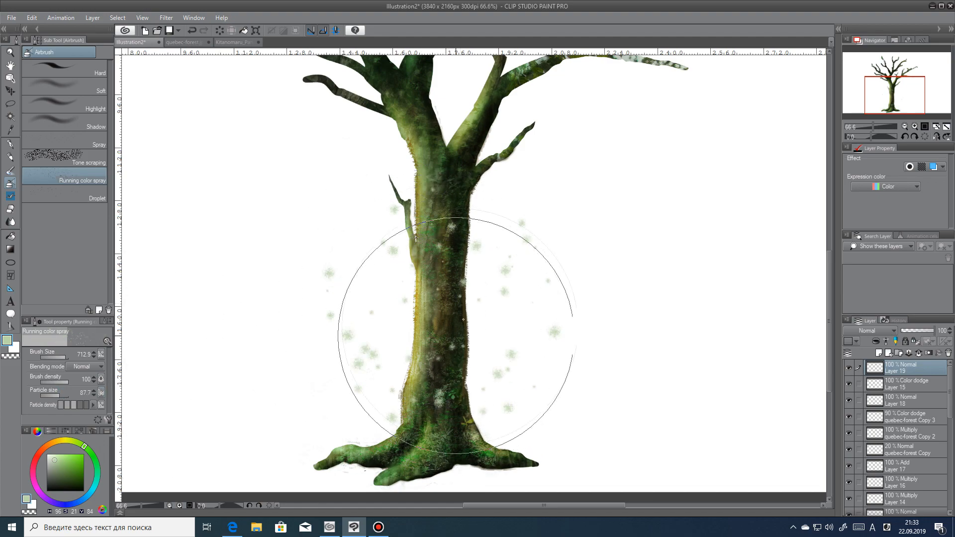
{"action": "key", "text": "ctrl+z"}
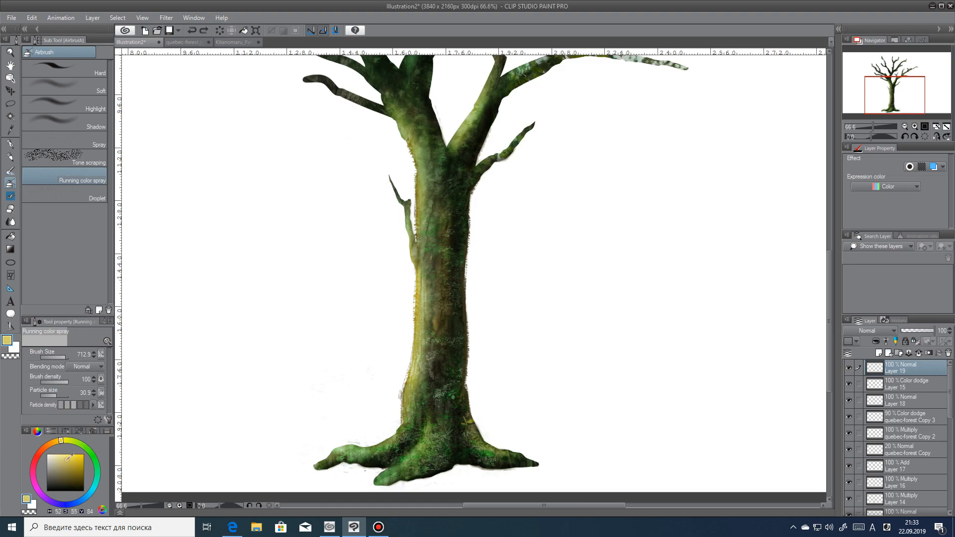
Step: Spray fine yellow specks over the trunk with Running color spray at particle size 30.9, undoing the unwanted trial strokes
{"action": "mouse_move", "coordinate": [458, 266]}
{"action": "left_mouse_down"}
{"action": "mouse_move", "coordinate": [437, 403]}
{"action": "mouse_move", "coordinate": [430, 363]}
{"action": "left_mouse_up"}
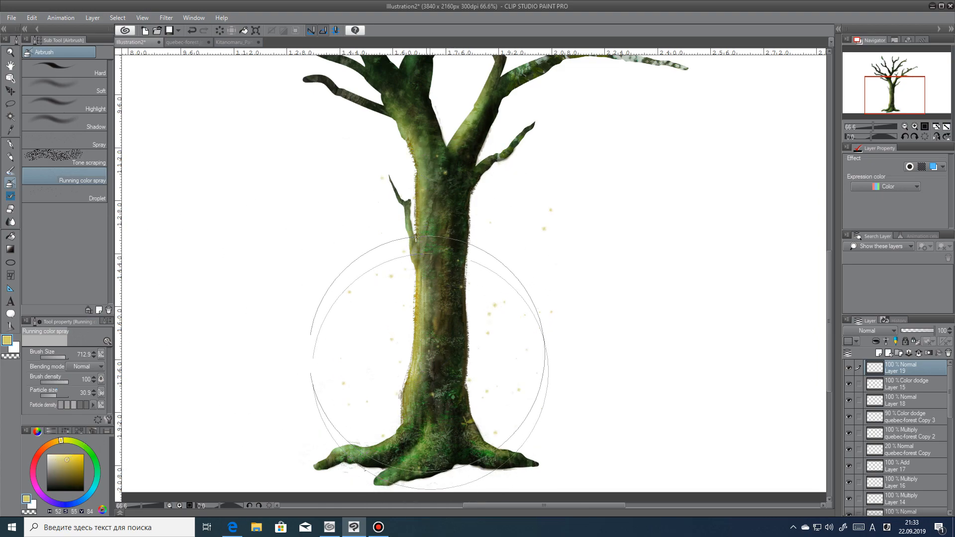
{"action": "left_click", "coordinate": [192, 31]}
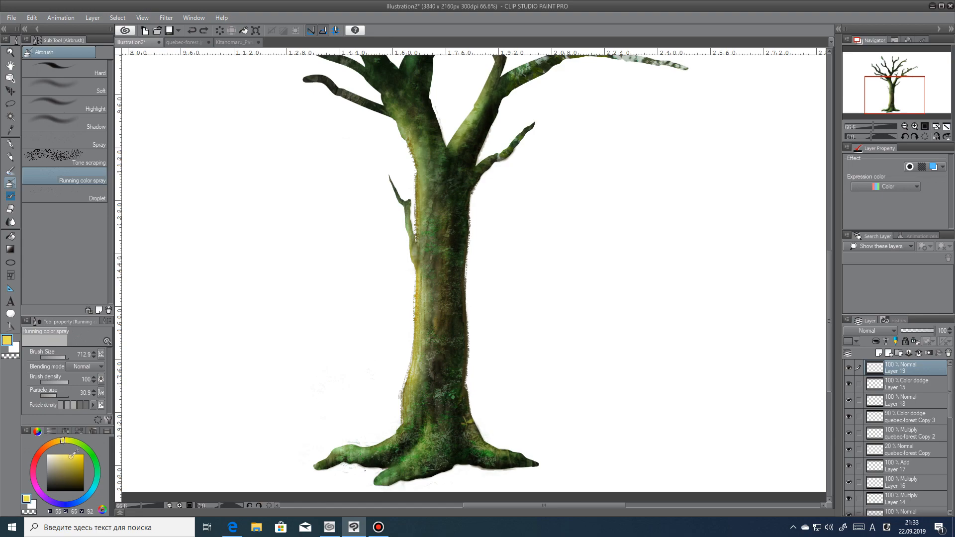
{"action": "mouse_move", "coordinate": [460, 285]}
{"action": "left_mouse_down"}
{"action": "mouse_move", "coordinate": [450, 288]}
{"action": "mouse_move", "coordinate": [446, 371]}
{"action": "mouse_move", "coordinate": [467, 309]}
{"action": "left_mouse_up"}
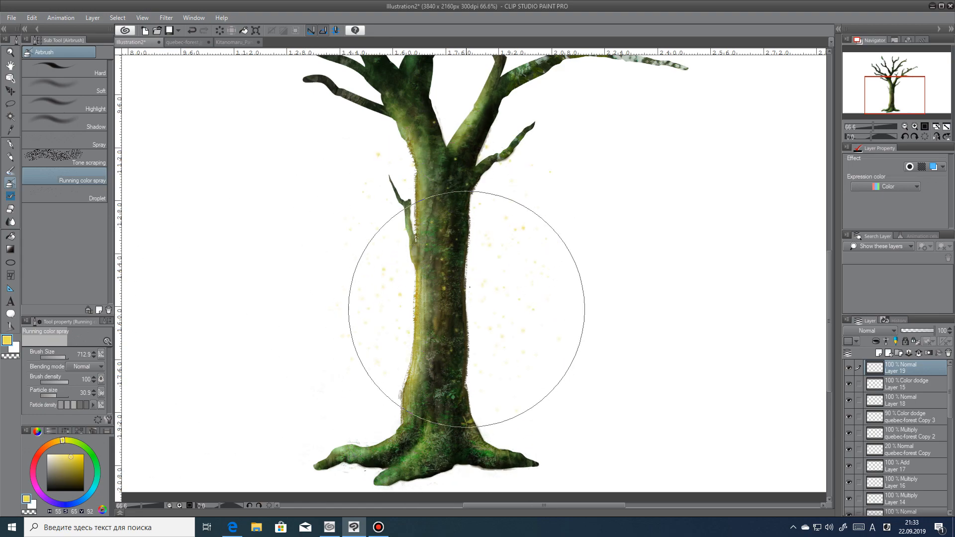
{"action": "left_click", "coordinate": [191, 31]}
{"action": "mouse_move", "coordinate": [458, 202]}
{"action": "left_mouse_down"}
{"action": "mouse_move", "coordinate": [470, 228]}
{"action": "mouse_move", "coordinate": [435, 354]}
{"action": "mouse_move", "coordinate": [436, 416]}
{"action": "mouse_move", "coordinate": [459, 427]}
{"action": "mouse_move", "coordinate": [446, 453]}
{"action": "left_mouse_up"}
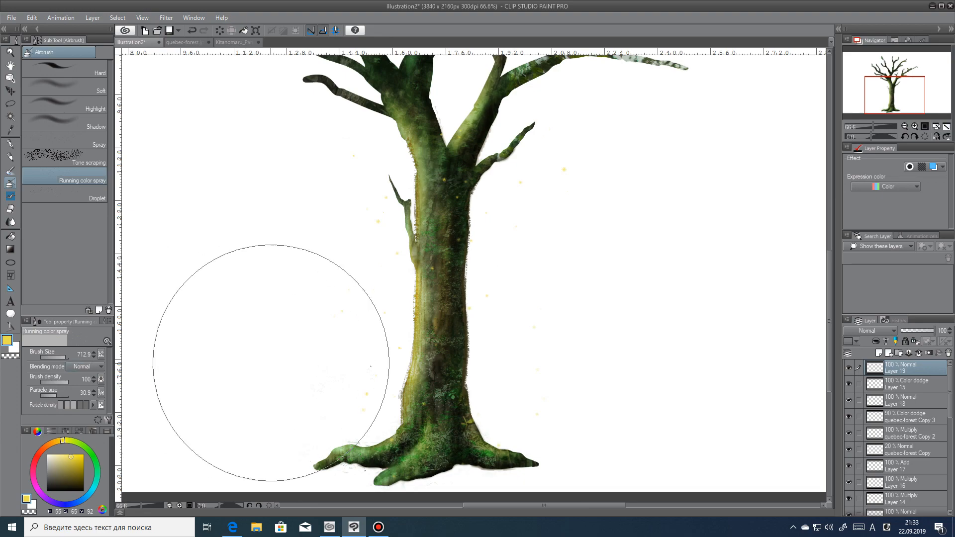
{"action": "left_click", "coordinate": [61, 358]}
{"action": "mouse_move", "coordinate": [473, 278]}
{"action": "left_mouse_down"}
{"action": "mouse_move", "coordinate": [425, 390]}
{"action": "mouse_move", "coordinate": [419, 434]}
{"action": "mouse_move", "coordinate": [435, 414]}
{"action": "mouse_move", "coordinate": [422, 406]}
{"action": "mouse_move", "coordinate": [448, 303]}
{"action": "mouse_move", "coordinate": [435, 279]}
{"action": "mouse_move", "coordinate": [437, 231]}
{"action": "mouse_move", "coordinate": [455, 217]}
{"action": "mouse_move", "coordinate": [446, 436]}
{"action": "mouse_move", "coordinate": [455, 462]}
{"action": "mouse_move", "coordinate": [443, 458]}
{"action": "mouse_move", "coordinate": [438, 346]}
{"action": "mouse_move", "coordinate": [498, 299]}
{"action": "mouse_move", "coordinate": [426, 308]}
{"action": "left_mouse_up"}
Step: Blend the yellow specks along the trunk with the Running color on fiber blending tool at size 87.7
{"action": "left_click", "coordinate": [10, 221]}
{"action": "left_click", "coordinate": [65, 122]}
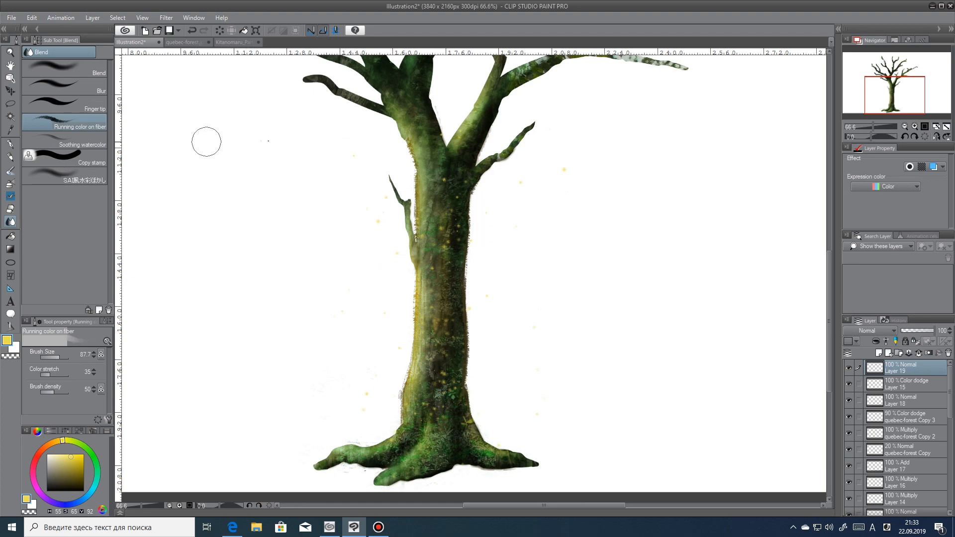
{"action": "mouse_move", "coordinate": [432, 262]}
{"action": "left_mouse_down"}
{"action": "mouse_move", "coordinate": [449, 307]}
{"action": "mouse_move", "coordinate": [453, 192]}
{"action": "mouse_move", "coordinate": [443, 388]}
{"action": "mouse_move", "coordinate": [424, 329]}
{"action": "mouse_move", "coordinate": [431, 401]}
{"action": "mouse_move", "coordinate": [450, 372]}
{"action": "left_mouse_up"}
Step: Choose the 稲科ブラシ grass brush from the vegetation decoration brushes
{"action": "key", "text": "b"}
{"action": "scroll", "coordinate": [65, 199], "scroll_direction": "down", "scroll_amount": 2}
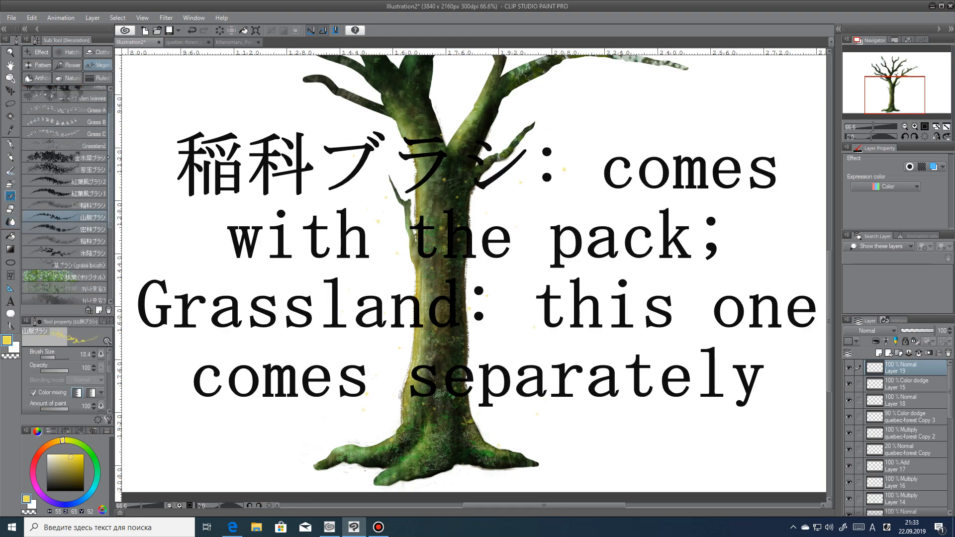
{"action": "left_click", "coordinate": [64, 200]}
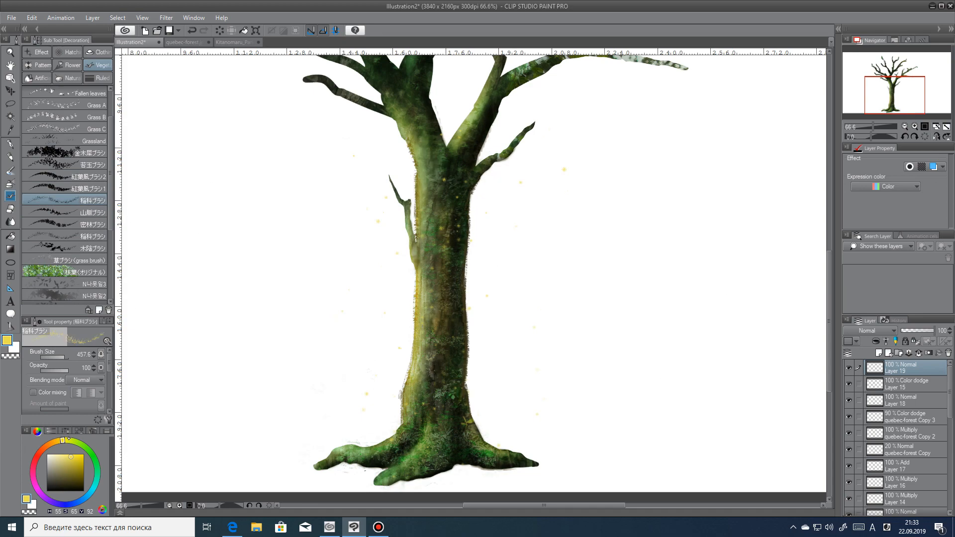
Step: Try painting medium green grass blades around the roots at brush size 457.6, undoing each attempt
{"action": "left_click", "coordinate": [85, 447]}
{"action": "left_click", "coordinate": [75, 469]}
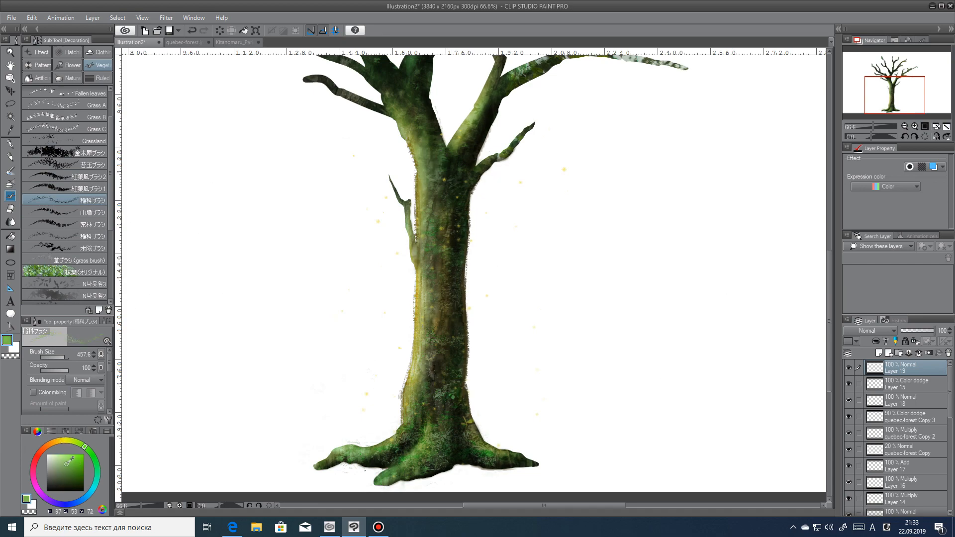
{"action": "left_click", "coordinate": [70, 472]}
{"action": "mouse_move", "coordinate": [384, 437]}
{"action": "left_mouse_down"}
{"action": "mouse_move", "coordinate": [342, 452]}
{"action": "mouse_move", "coordinate": [469, 426]}
{"action": "mouse_move", "coordinate": [506, 446]}
{"action": "left_mouse_up"}
{"action": "key", "text": "ctrl+z"}
{"action": "key", "text": "ctrl+z"}
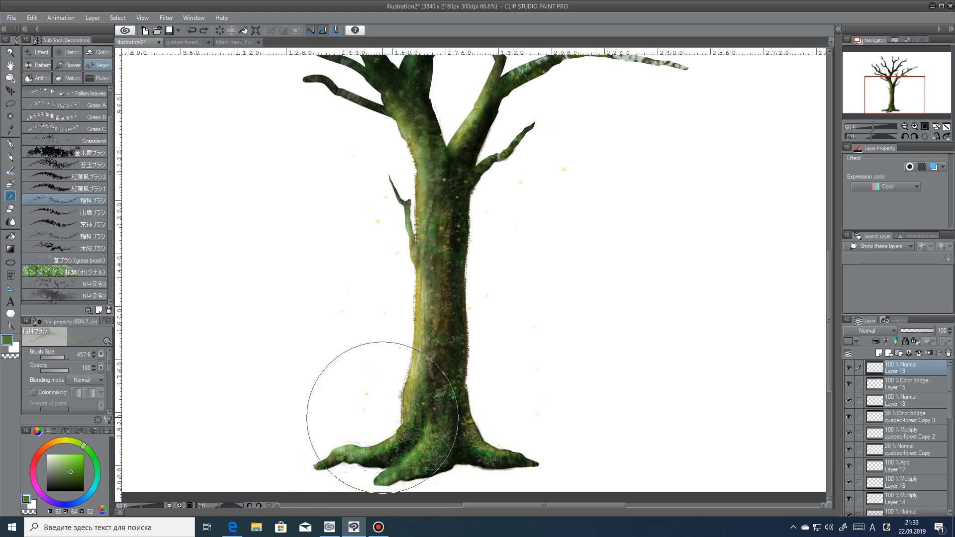
{"action": "mouse_move", "coordinate": [427, 433]}
{"action": "left_mouse_down"}
{"action": "mouse_move", "coordinate": [542, 437]}
{"action": "mouse_move", "coordinate": [446, 432]}
{"action": "mouse_move", "coordinate": [407, 445]}
{"action": "mouse_move", "coordinate": [517, 428]}
{"action": "left_mouse_up"}
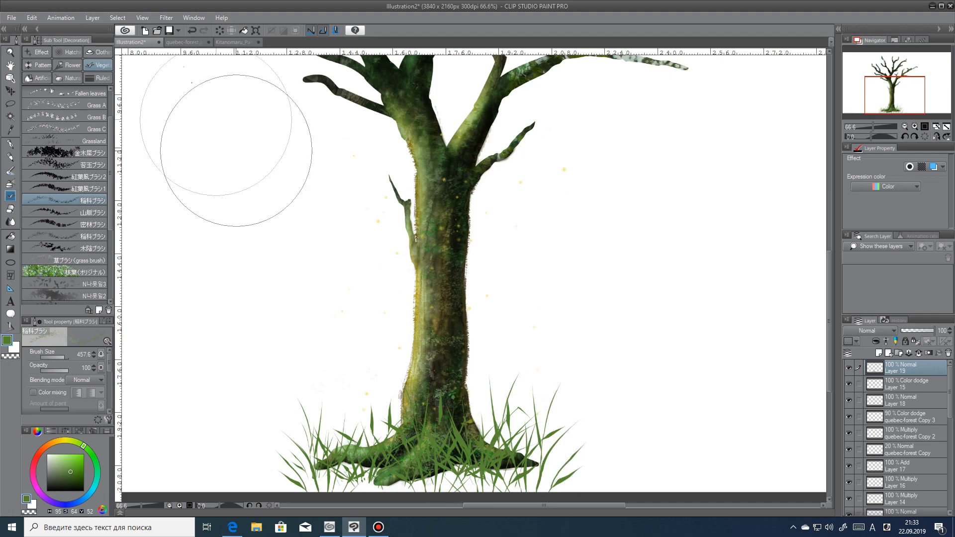
{"action": "key", "text": "ctrl+z"}
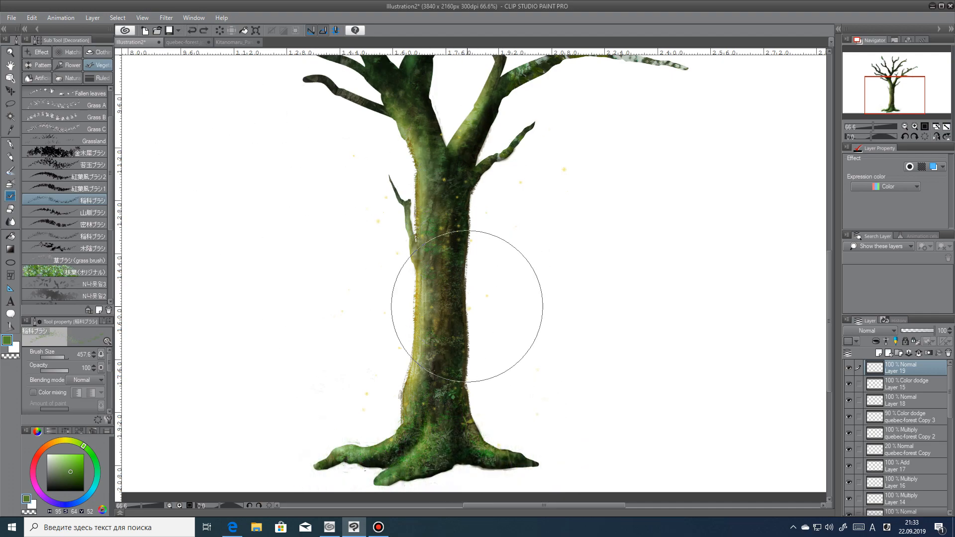
Step: Paint dark green grass around the roots and along the ground to their right with the Grassland brush at size 59.9
{"action": "left_click", "coordinate": [458, 240], "text": "alt"}
{"action": "left_click", "coordinate": [87, 449]}
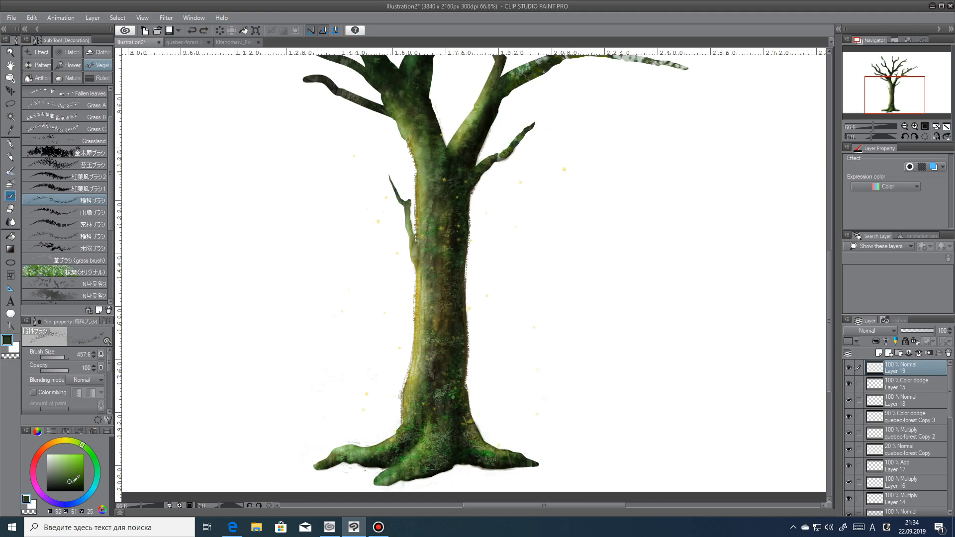
{"action": "mouse_move", "coordinate": [316, 437]}
{"action": "left_mouse_down"}
{"action": "mouse_move", "coordinate": [514, 435]}
{"action": "mouse_move", "coordinate": [491, 452]}
{"action": "mouse_move", "coordinate": [516, 455]}
{"action": "mouse_move", "coordinate": [314, 471]}
{"action": "mouse_move", "coordinate": [354, 462]}
{"action": "mouse_move", "coordinate": [400, 486]}
{"action": "mouse_move", "coordinate": [485, 462]}
{"action": "left_mouse_up"}
{"action": "left_click", "coordinate": [65, 141]}
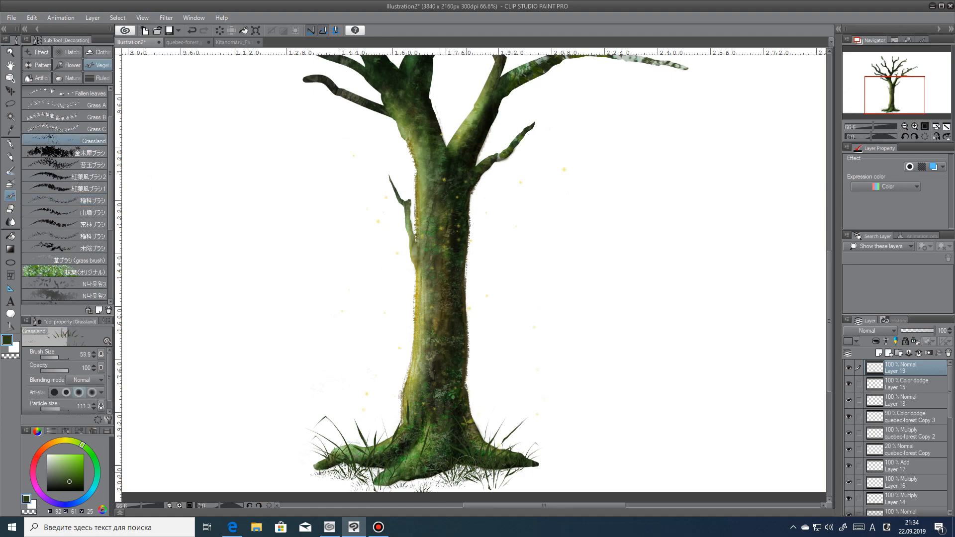
{"action": "left_click", "coordinate": [74, 486]}
{"action": "mouse_move", "coordinate": [380, 463]}
{"action": "left_mouse_down"}
{"action": "mouse_move", "coordinate": [345, 482]}
{"action": "mouse_move", "coordinate": [481, 459]}
{"action": "mouse_move", "coordinate": [587, 465]}
{"action": "mouse_move", "coordinate": [592, 473]}
{"action": "mouse_move", "coordinate": [510, 462]}
{"action": "mouse_move", "coordinate": [477, 469]}
{"action": "mouse_move", "coordinate": [469, 457]}
{"action": "mouse_move", "coordinate": [498, 466]}
{"action": "mouse_move", "coordinate": [394, 488]}
{"action": "mouse_move", "coordinate": [383, 464]}
{"action": "left_mouse_up"}
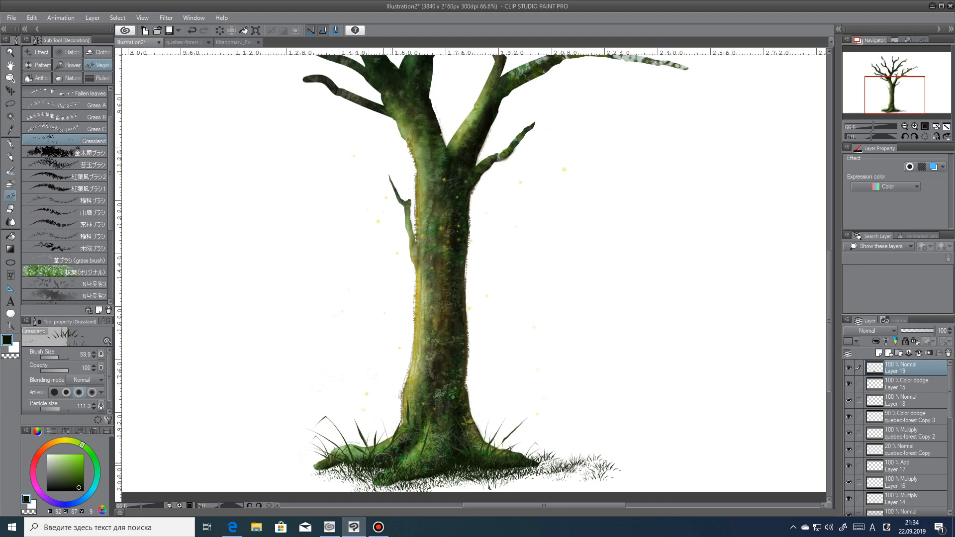
Step: Erase grass overlapping the front root with the Soft eraser at size 30.9, then fill in more dark Grassland blades around the roots
{"action": "key", "text": "e"}
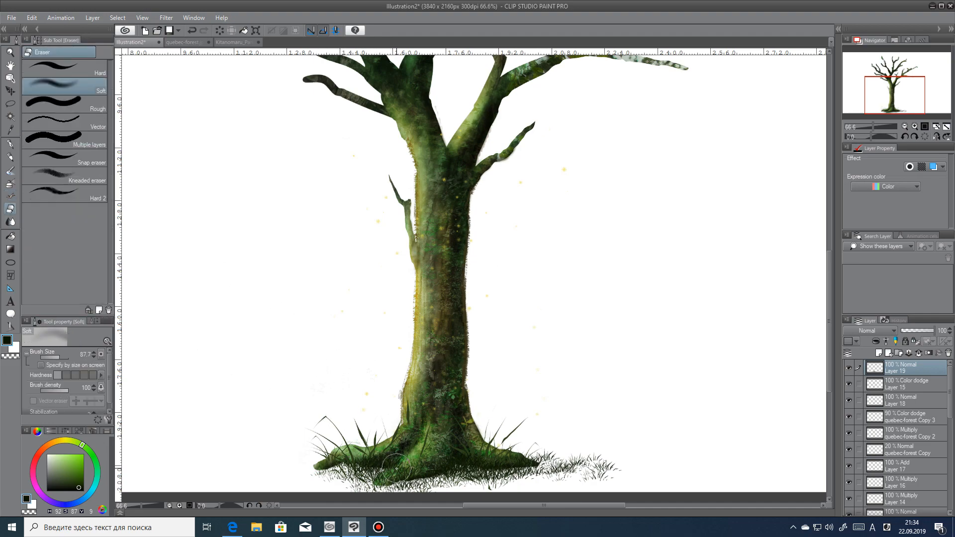
{"action": "left_click_drag", "start_coordinate": [409, 467], "coordinate": [384, 477]}
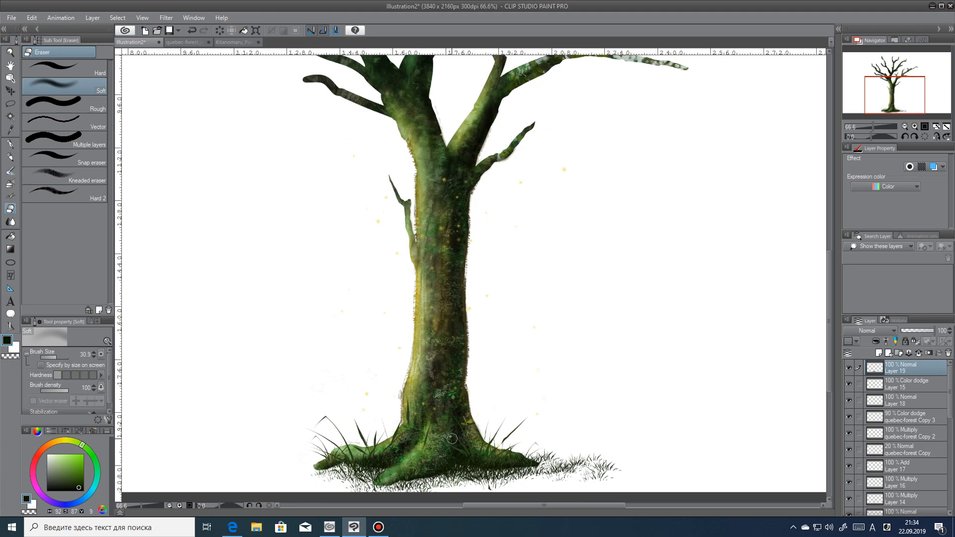
{"action": "key", "text": "b"}
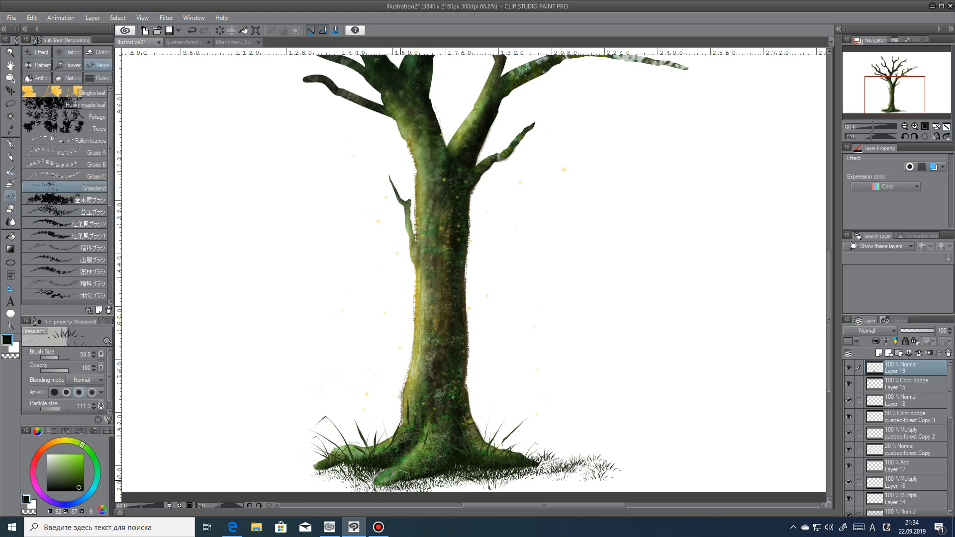
{"action": "mouse_move", "coordinate": [442, 469]}
{"action": "left_mouse_down"}
{"action": "mouse_move", "coordinate": [415, 476]}
{"action": "mouse_move", "coordinate": [498, 464]}
{"action": "left_mouse_up"}
{"action": "left_click_drag", "start_coordinate": [360, 466], "coordinate": [346, 477]}
{"action": "left_click_drag", "start_coordinate": [445, 468], "coordinate": [577, 477]}
{"action": "left_click_drag", "start_coordinate": [377, 464], "coordinate": [373, 456]}
Step: Paint dark green grass blades around the roots with the 稲科ブラシ brush at size 209.0, undoing the first larger stroke
{"action": "left_click", "coordinate": [65, 248]}
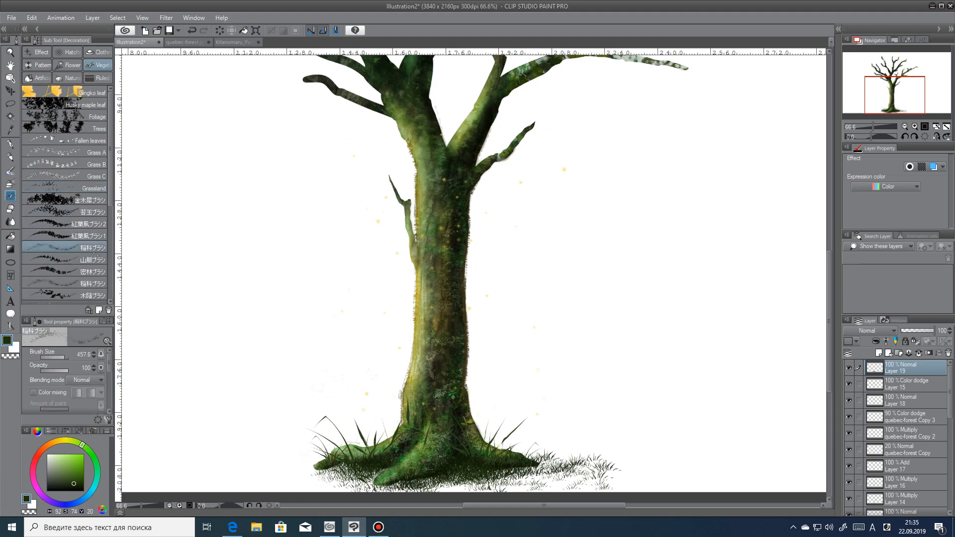
{"action": "left_click_drag", "start_coordinate": [396, 459], "coordinate": [348, 463]}
{"action": "left_click", "coordinate": [193, 30]}
{"action": "left_click_drag", "start_coordinate": [59, 357], "coordinate": [62, 358]}
{"action": "mouse_move", "coordinate": [381, 458]}
{"action": "left_mouse_down"}
{"action": "mouse_move", "coordinate": [346, 463]}
{"action": "mouse_move", "coordinate": [368, 444]}
{"action": "mouse_move", "coordinate": [347, 458]}
{"action": "mouse_move", "coordinate": [403, 477]}
{"action": "mouse_move", "coordinate": [550, 447]}
{"action": "mouse_move", "coordinate": [572, 462]}
{"action": "mouse_move", "coordinate": [530, 483]}
{"action": "left_mouse_up"}
Step: Add lighter green grass over the dark blades around the roots with the Grassland brush at size 59.9
{"action": "left_click", "coordinate": [73, 474]}
{"action": "left_click", "coordinate": [65, 188]}
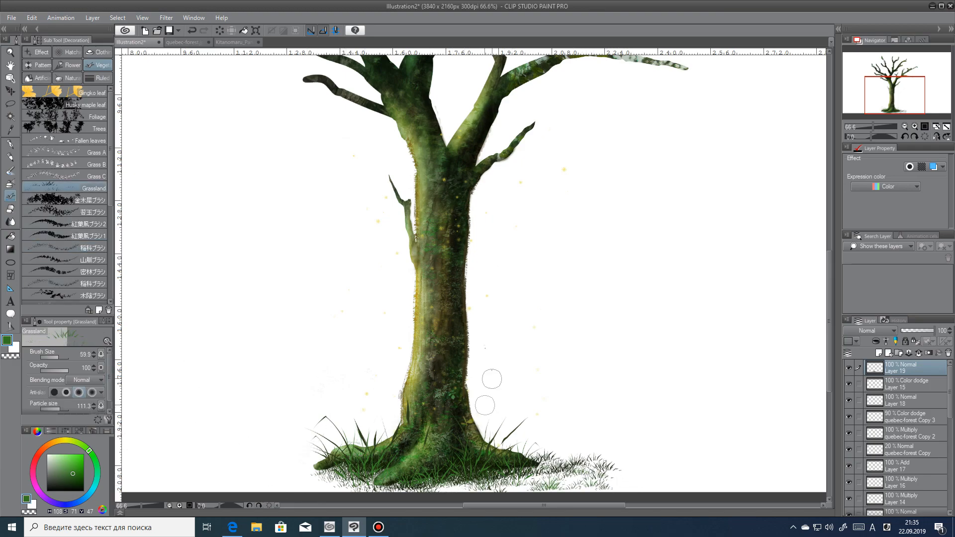
{"action": "key", "text": "ctrl+0"}
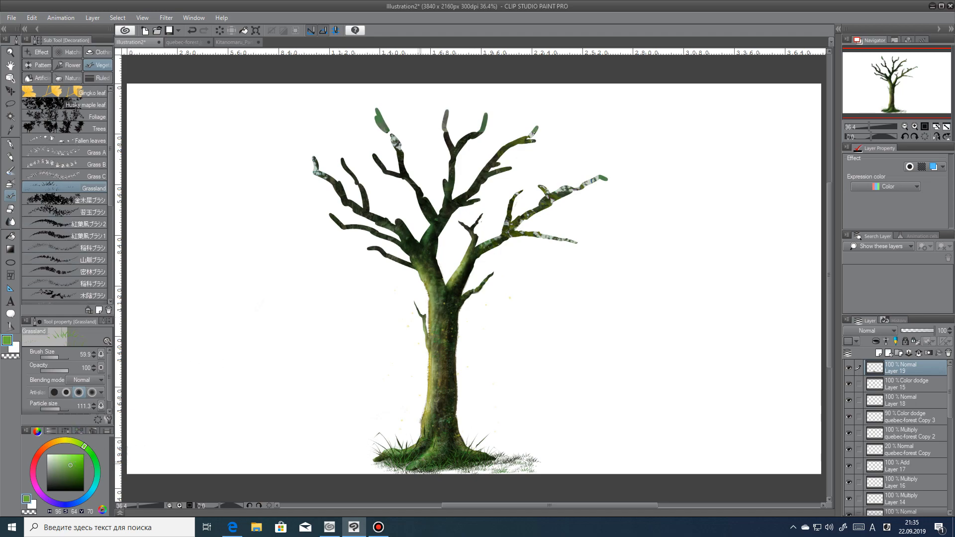
{"action": "left_click", "coordinate": [65, 247]}
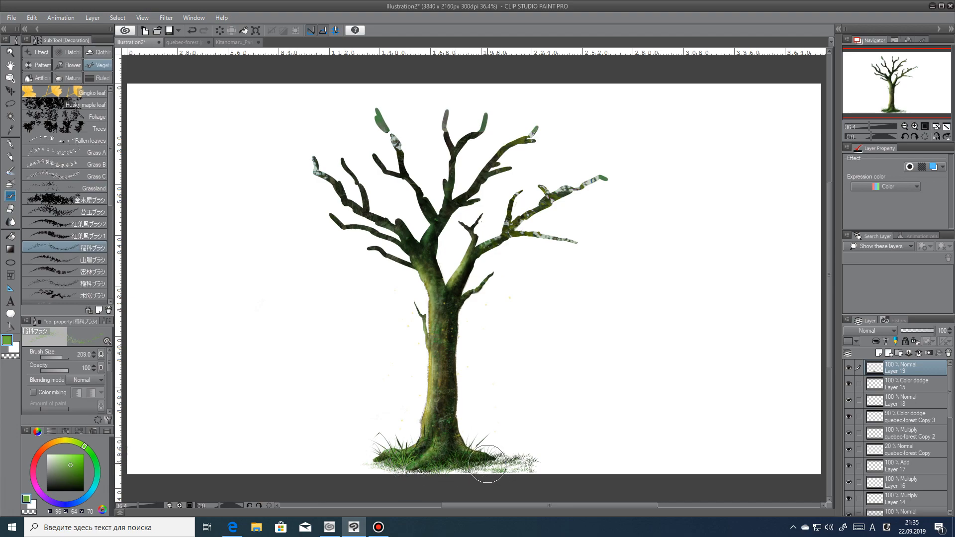
Step: Try painting bright green grass at the roots with the other 稲科ブラシ brush at size 418.7, undoing the stroke
{"action": "left_click", "coordinate": [68, 283]}
{"action": "left_click", "coordinate": [65, 357]}
{"action": "left_click_drag", "start_coordinate": [460, 456], "coordinate": [497, 453]}
{"action": "key", "text": "ctrl+z"}
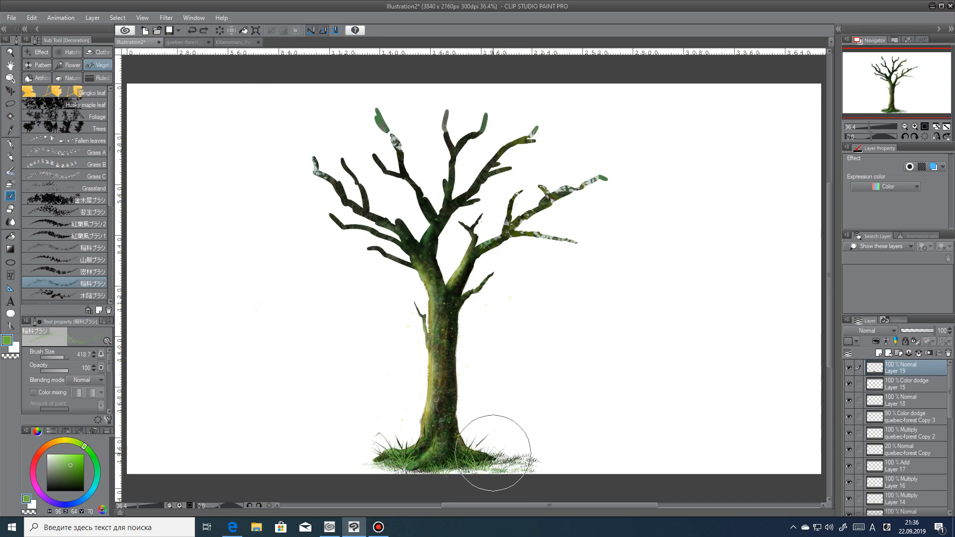
{"action": "left_click", "coordinate": [392, 459]}
Step: Move the grass layer, Layer 19, down the layer stack to between the Multiply layers Layer 16 and Layer 14
{"action": "left_click_drag", "start_coordinate": [901, 370], "coordinate": [924, 481]}
{"action": "left_click_drag", "start_coordinate": [951, 393], "coordinate": [925, 400]}
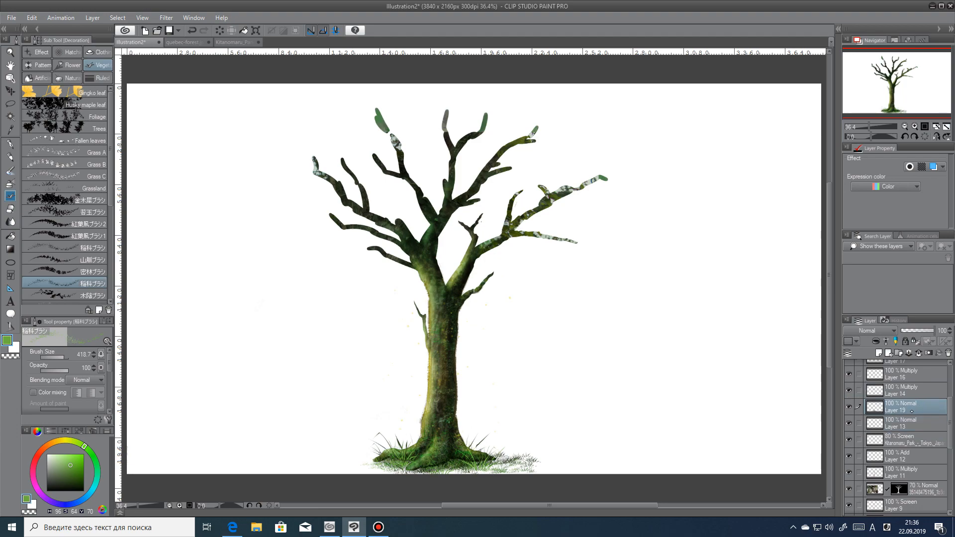
{"action": "left_click_drag", "start_coordinate": [905, 399], "coordinate": [907, 382]}
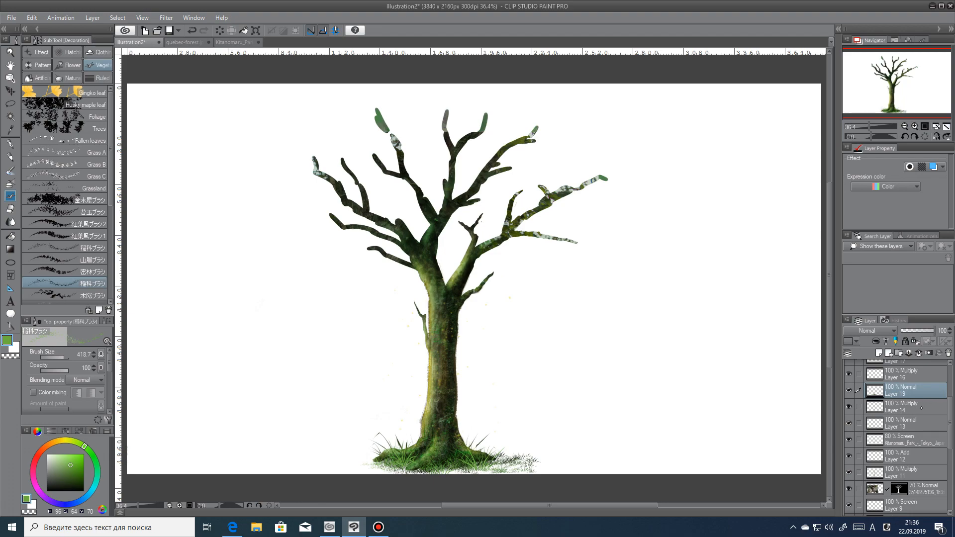
Step: Shade the grass around the roots in dark green on Multiply Layer 16 with the Shadow airbrush at size 104.3, undoing the unwanted stroke
{"action": "left_click", "coordinate": [906, 374]}
{"action": "left_click", "coordinate": [10, 183]}
{"action": "left_click", "coordinate": [84, 123]}
{"action": "left_click", "coordinate": [70, 473]}
{"action": "mouse_move", "coordinate": [417, 438]}
{"action": "left_mouse_down"}
{"action": "mouse_move", "coordinate": [458, 459]}
{"action": "mouse_move", "coordinate": [439, 467]}
{"action": "mouse_move", "coordinate": [451, 466]}
{"action": "mouse_move", "coordinate": [380, 464]}
{"action": "mouse_move", "coordinate": [457, 447]}
{"action": "mouse_move", "coordinate": [512, 461]}
{"action": "left_mouse_up"}
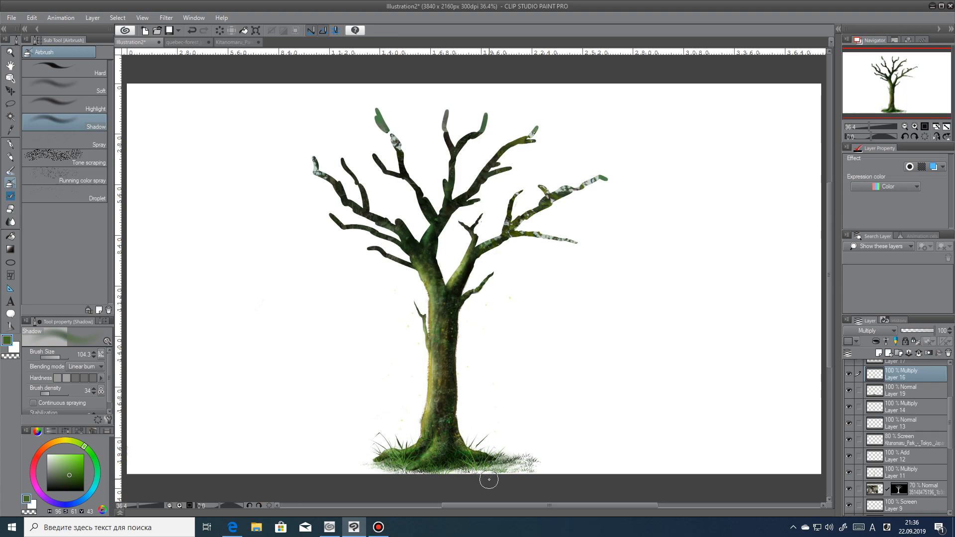
{"action": "mouse_move", "coordinate": [490, 462]}
{"action": "left_mouse_down"}
{"action": "mouse_move", "coordinate": [592, 480]}
{"action": "mouse_move", "coordinate": [560, 463]}
{"action": "mouse_move", "coordinate": [542, 466]}
{"action": "mouse_move", "coordinate": [592, 465]}
{"action": "left_mouse_up"}
{"action": "key", "text": "ctrl+z"}
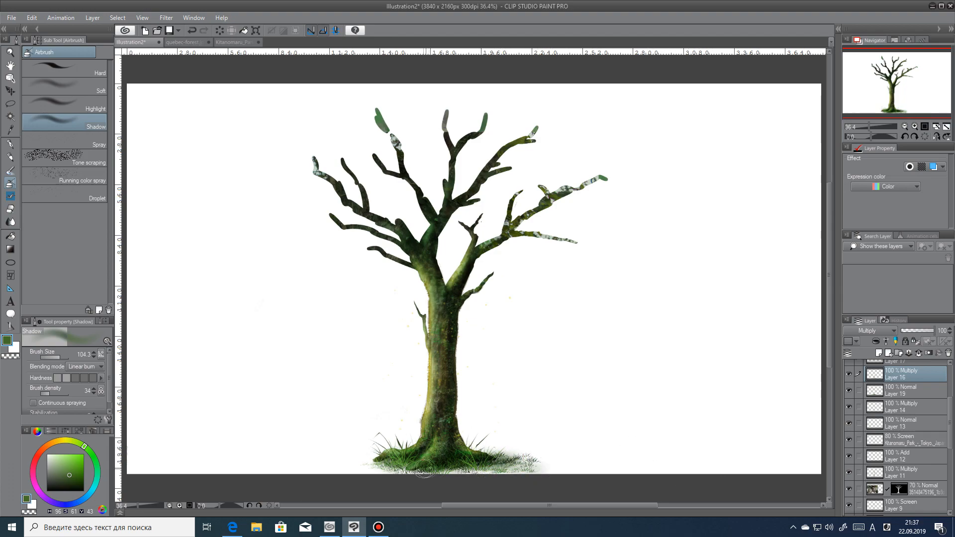
{"action": "left_click_drag", "start_coordinate": [446, 461], "coordinate": [441, 453]}
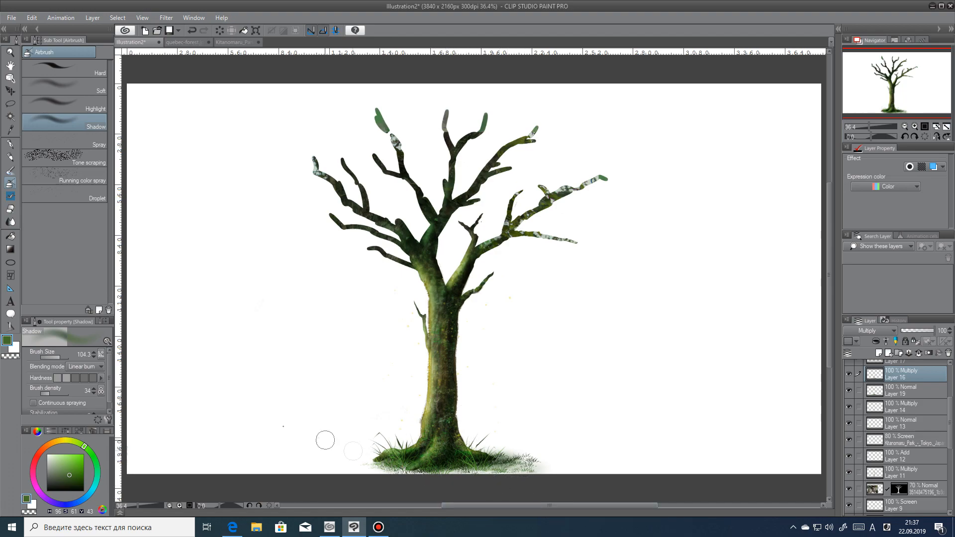
Step: Airbrush a long dark grey cast shadow on the ground right of the tree on a new layer above Layer 16
{"action": "left_click", "coordinate": [59, 480]}
{"action": "left_click", "coordinate": [879, 353]}
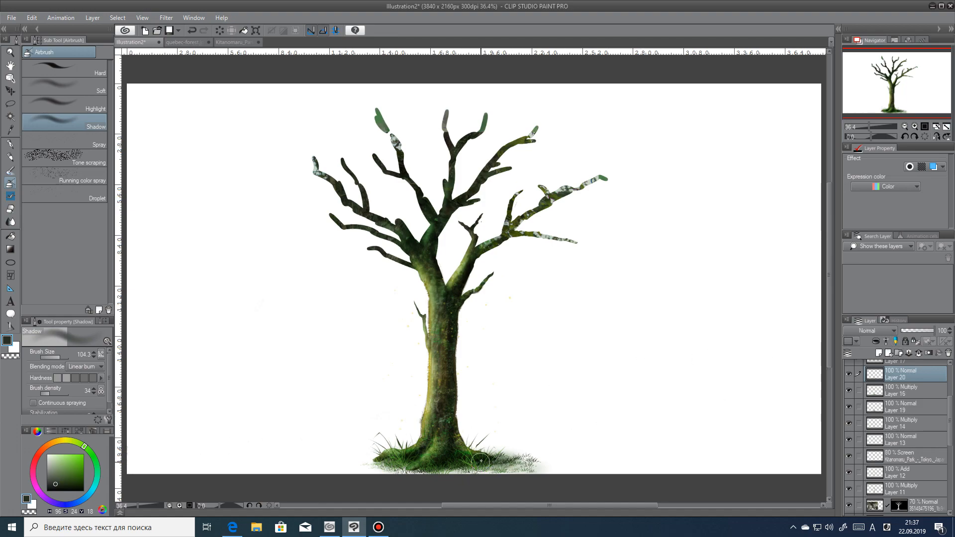
{"action": "left_click_drag", "start_coordinate": [483, 457], "coordinate": [616, 482]}
{"action": "mouse_move", "coordinate": [480, 455]}
{"action": "left_mouse_down"}
{"action": "mouse_move", "coordinate": [606, 474]}
{"action": "mouse_move", "coordinate": [631, 467]}
{"action": "mouse_move", "coordinate": [653, 479]}
{"action": "left_mouse_up"}
{"action": "mouse_move", "coordinate": [505, 456]}
{"action": "left_mouse_down"}
{"action": "mouse_move", "coordinate": [651, 477]}
{"action": "mouse_move", "coordinate": [544, 459]}
{"action": "mouse_move", "coordinate": [497, 459]}
{"action": "mouse_move", "coordinate": [572, 482]}
{"action": "mouse_move", "coordinate": [460, 467]}
{"action": "mouse_move", "coordinate": [469, 474]}
{"action": "mouse_move", "coordinate": [496, 452]}
{"action": "mouse_move", "coordinate": [629, 471]}
{"action": "mouse_move", "coordinate": [690, 466]}
{"action": "mouse_move", "coordinate": [662, 462]}
{"action": "mouse_move", "coordinate": [700, 473]}
{"action": "mouse_move", "coordinate": [523, 458]}
{"action": "mouse_move", "coordinate": [720, 471]}
{"action": "mouse_move", "coordinate": [722, 479]}
{"action": "mouse_move", "coordinate": [730, 468]}
{"action": "mouse_move", "coordinate": [492, 464]}
{"action": "left_mouse_up"}
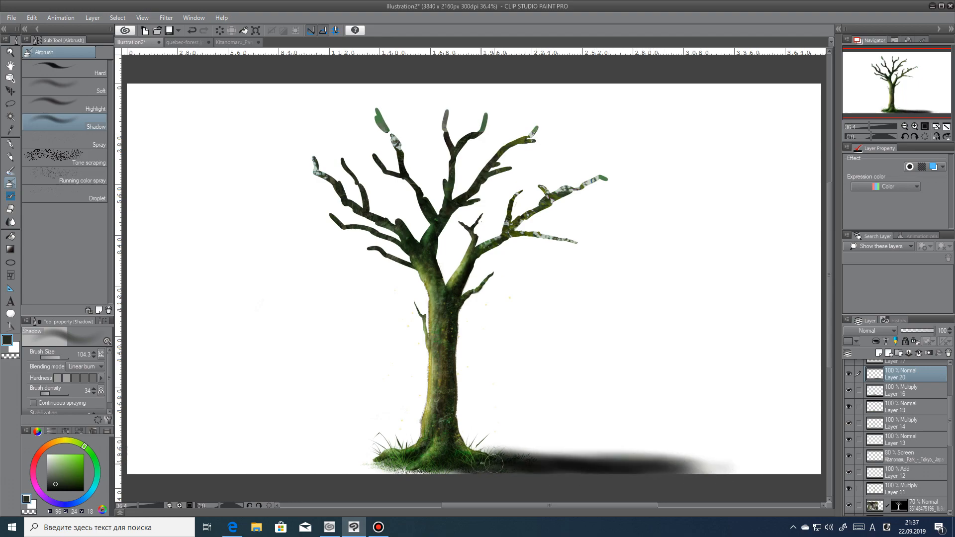
Step: Soften the ground shadow with the Blur tool at size 418.7, undoing the first smaller stroke
{"action": "key", "text": "j"}
{"action": "left_click", "coordinate": [64, 87]}
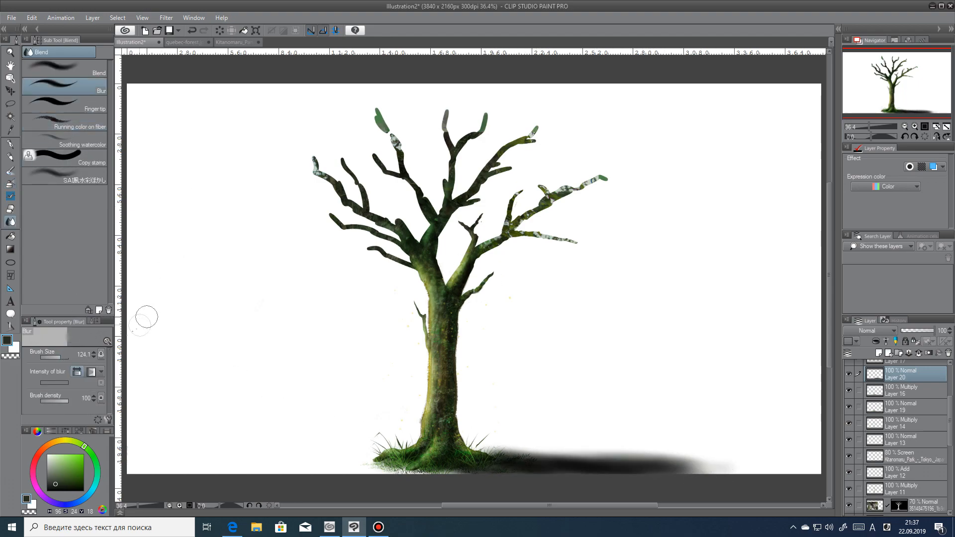
{"action": "mouse_move", "coordinate": [706, 448]}
{"action": "left_mouse_down"}
{"action": "mouse_move", "coordinate": [726, 471]}
{"action": "mouse_move", "coordinate": [547, 465]}
{"action": "mouse_move", "coordinate": [698, 473]}
{"action": "mouse_move", "coordinate": [546, 441]}
{"action": "left_mouse_up"}
{"action": "key", "text": "ctrl+z"}
{"action": "mouse_move", "coordinate": [732, 472]}
{"action": "left_mouse_down"}
{"action": "mouse_move", "coordinate": [562, 467]}
{"action": "mouse_move", "coordinate": [745, 484]}
{"action": "mouse_move", "coordinate": [542, 466]}
{"action": "mouse_move", "coordinate": [748, 484]}
{"action": "mouse_move", "coordinate": [503, 464]}
{"action": "mouse_move", "coordinate": [739, 481]}
{"action": "mouse_move", "coordinate": [704, 473]}
{"action": "left_mouse_up"}
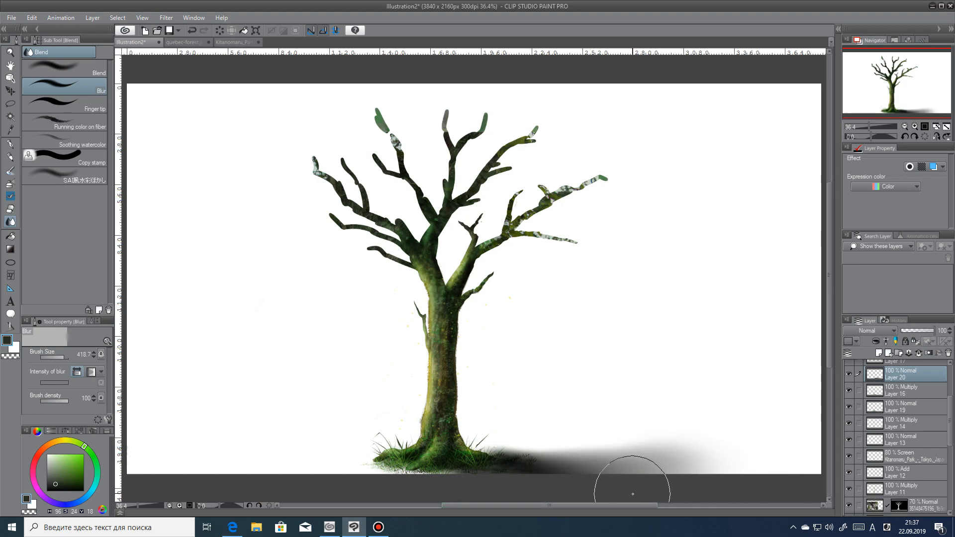
Step: Airbrush green light over the grass and trunk on Color dodge Layer 15 with the Soft airbrush at size 147.6
{"action": "scroll", "coordinate": [923, 404], "scroll_direction": "up", "scroll_amount": 3}
{"action": "left_click", "coordinate": [918, 368]}
{"action": "left_click", "coordinate": [70, 469]}
{"action": "left_click", "coordinate": [11, 183]}
{"action": "left_click", "coordinate": [95, 90]}
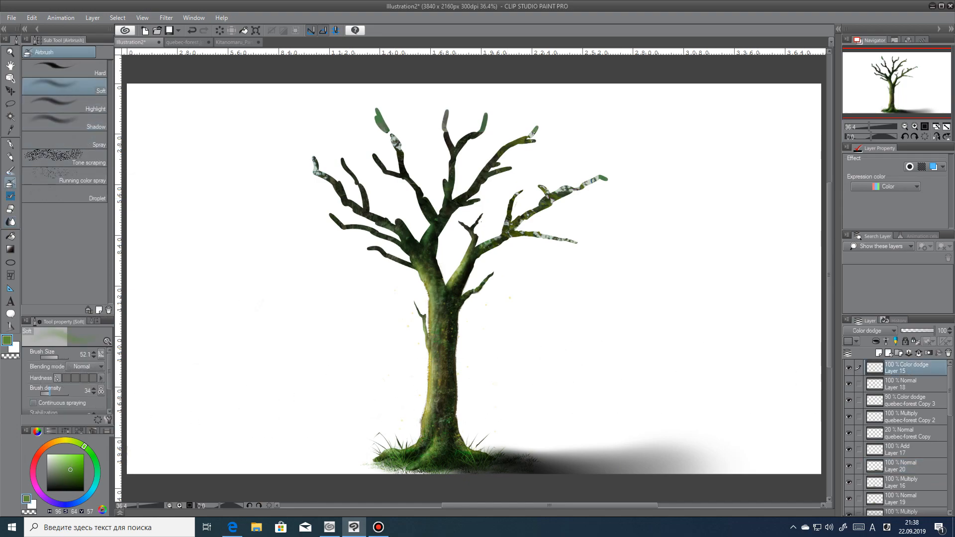
{"action": "left_click", "coordinate": [61, 358]}
{"action": "mouse_move", "coordinate": [415, 446]}
{"action": "left_mouse_down"}
{"action": "mouse_move", "coordinate": [403, 478]}
{"action": "mouse_move", "coordinate": [413, 444]}
{"action": "mouse_move", "coordinate": [398, 471]}
{"action": "mouse_move", "coordinate": [486, 461]}
{"action": "mouse_move", "coordinate": [427, 449]}
{"action": "mouse_move", "coordinate": [411, 467]}
{"action": "mouse_move", "coordinate": [429, 450]}
{"action": "mouse_move", "coordinate": [483, 457]}
{"action": "mouse_move", "coordinate": [460, 465]}
{"action": "mouse_move", "coordinate": [516, 461]}
{"action": "mouse_move", "coordinate": [469, 468]}
{"action": "mouse_move", "coordinate": [450, 463]}
{"action": "mouse_move", "coordinate": [541, 462]}
{"action": "left_mouse_up"}
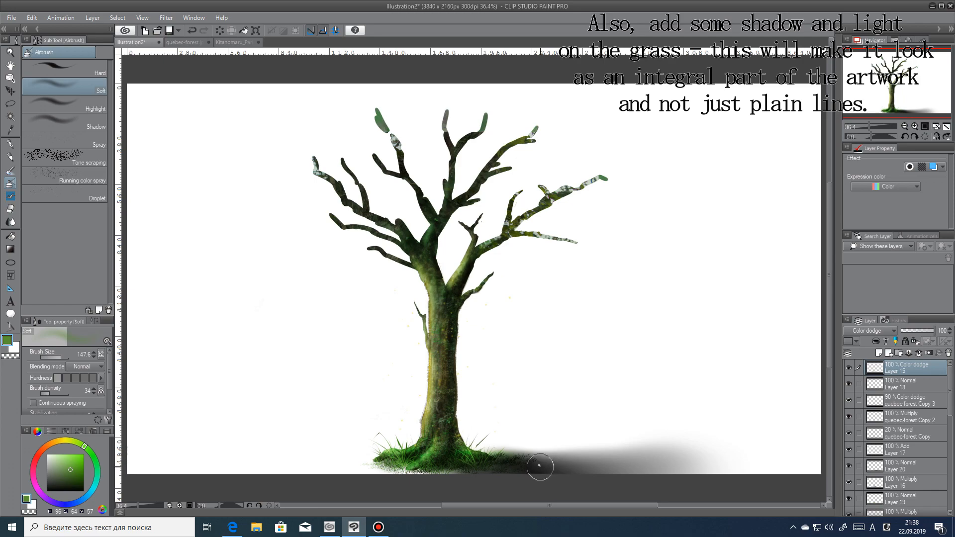
{"action": "mouse_move", "coordinate": [465, 396]}
{"action": "left_mouse_down"}
{"action": "mouse_move", "coordinate": [425, 445]}
{"action": "mouse_move", "coordinate": [438, 445]}
{"action": "mouse_move", "coordinate": [449, 420]}
{"action": "mouse_move", "coordinate": [445, 352]}
{"action": "mouse_move", "coordinate": [462, 296]}
{"action": "mouse_move", "coordinate": [448, 393]}
{"action": "mouse_move", "coordinate": [450, 293]}
{"action": "mouse_move", "coordinate": [487, 247]}
{"action": "mouse_move", "coordinate": [436, 295]}
{"action": "mouse_move", "coordinate": [494, 254]}
{"action": "left_mouse_up"}
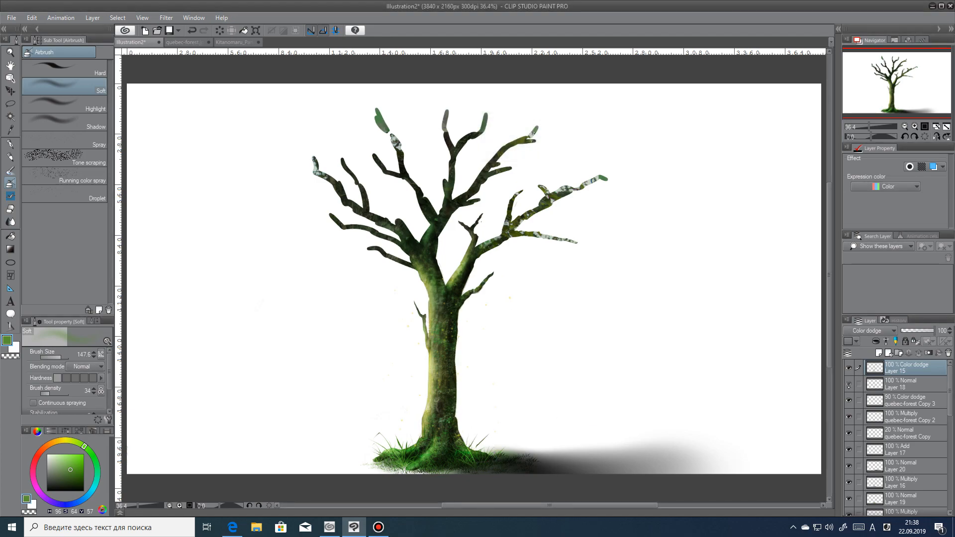
Step: Compare the tree with Layer 16 and Layer 13 switched off and on to examine what each layer contributes
{"action": "left_click", "coordinate": [849, 483]}
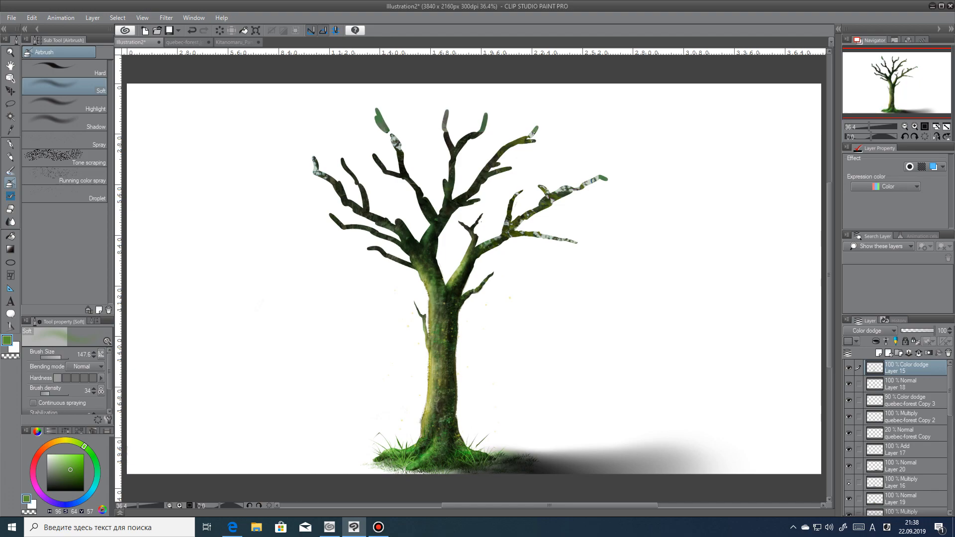
{"action": "left_click", "coordinate": [849, 483]}
{"action": "left_click", "coordinate": [849, 482]}
{"action": "left_click", "coordinate": [849, 482]}
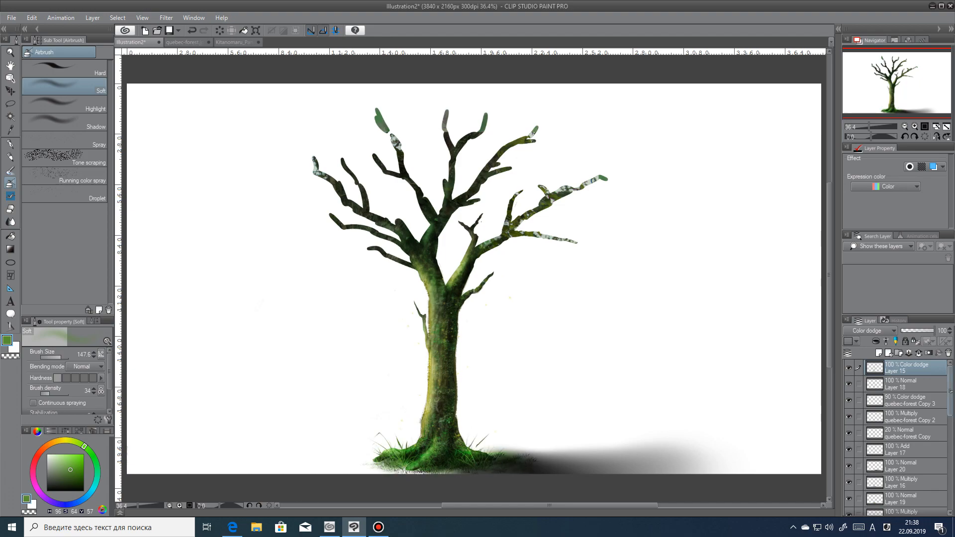
{"action": "scroll", "coordinate": [936, 434], "scroll_direction": "down", "scroll_amount": 5}
{"action": "left_click", "coordinate": [849, 387]}
{"action": "left_click", "coordinate": [849, 387]}
{"action": "left_click", "coordinate": [849, 387]}
{"action": "left_click", "coordinate": [849, 387]}
{"action": "left_click", "coordinate": [849, 387]}
{"action": "left_click", "coordinate": [849, 387]}
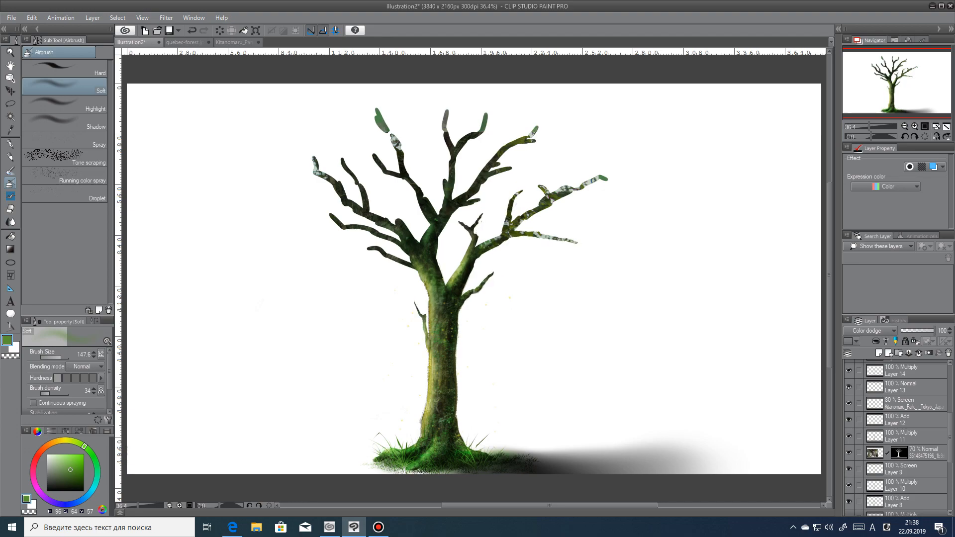
Step: Hide Layer 13 and change the Paper layer's color to mid grey 898989
{"action": "left_click", "coordinate": [901, 391]}
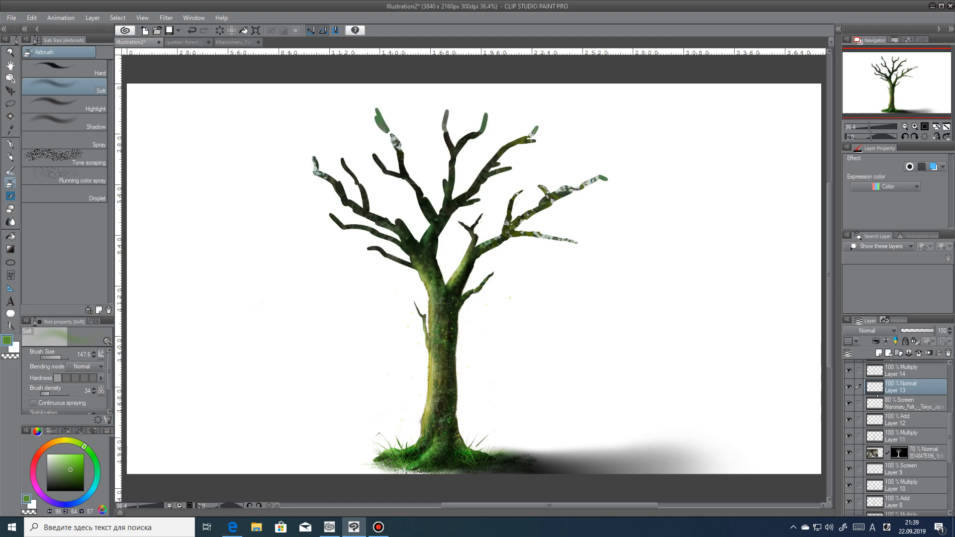
{"action": "left_click", "coordinate": [850, 388]}
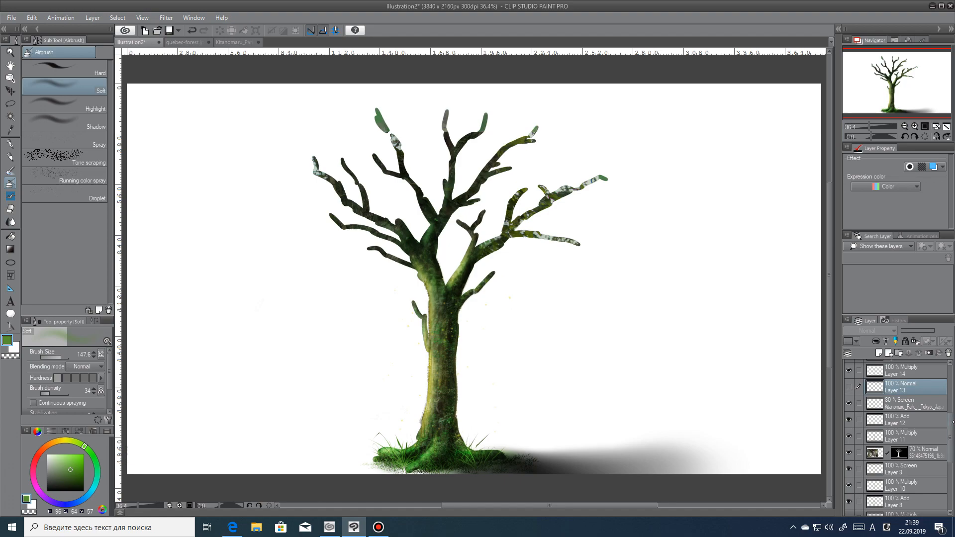
{"action": "left_click_drag", "start_coordinate": [951, 424], "coordinate": [952, 471]}
{"action": "double_click", "coordinate": [875, 508]}
{"action": "left_click", "coordinate": [716, 247]}
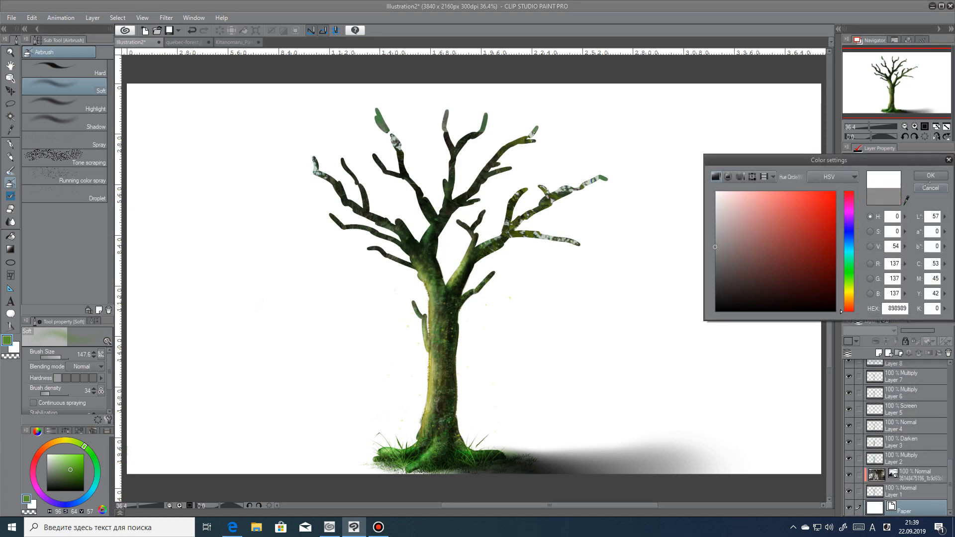
{"action": "left_click", "coordinate": [929, 176]}
Step: Lower the opacity of Color dodge Layer 15 to 60%
{"action": "scroll", "coordinate": [895, 438], "scroll_direction": "up", "scroll_amount": 10}
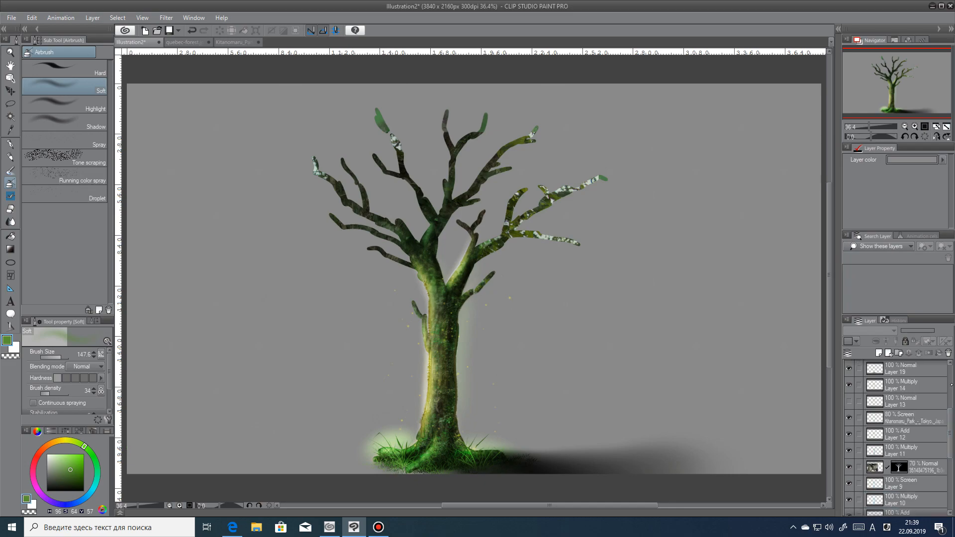
{"action": "left_click", "coordinate": [922, 376]}
{"action": "left_click_drag", "start_coordinate": [935, 330], "coordinate": [923, 331]}
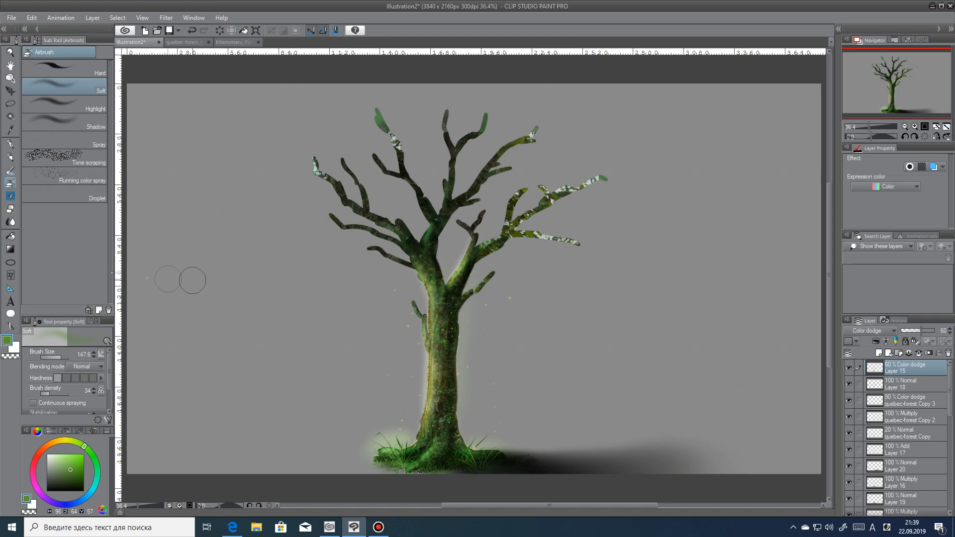
Step: Erase the light glow spilling around the trunk and grass on Layer 15 with the Soft eraser at size 104.3
{"action": "key", "text": "j"}
{"action": "key", "text": "e"}
{"action": "left_click", "coordinate": [60, 358]}
{"action": "mouse_move", "coordinate": [416, 414]}
{"action": "left_mouse_down"}
{"action": "mouse_move", "coordinate": [399, 428]}
{"action": "mouse_move", "coordinate": [407, 439]}
{"action": "mouse_move", "coordinate": [399, 473]}
{"action": "left_mouse_up"}
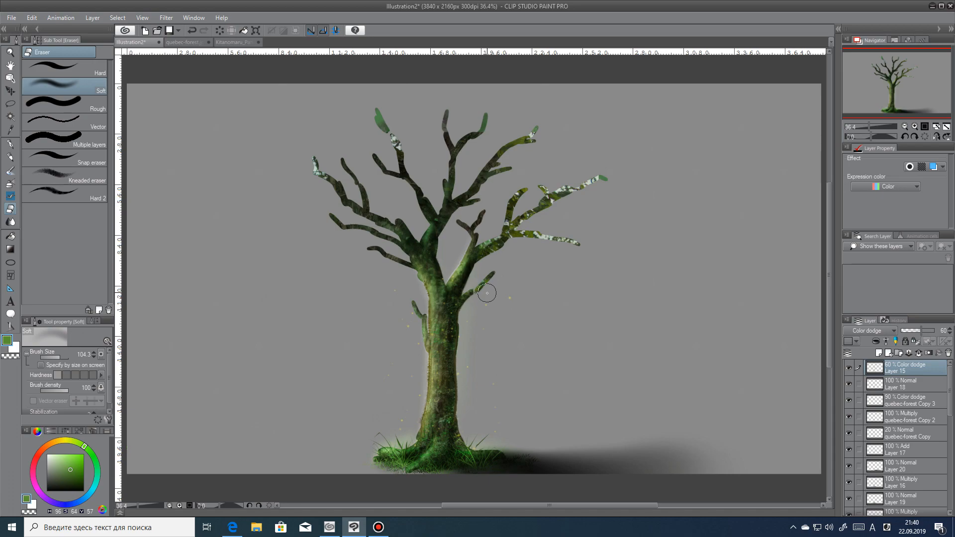
Step: Add a folder with a new layer, move that layer directly above the 70% masked photo layer, and group it in its own folder
{"action": "left_click", "coordinate": [898, 354]}
{"action": "left_click", "coordinate": [888, 355]}
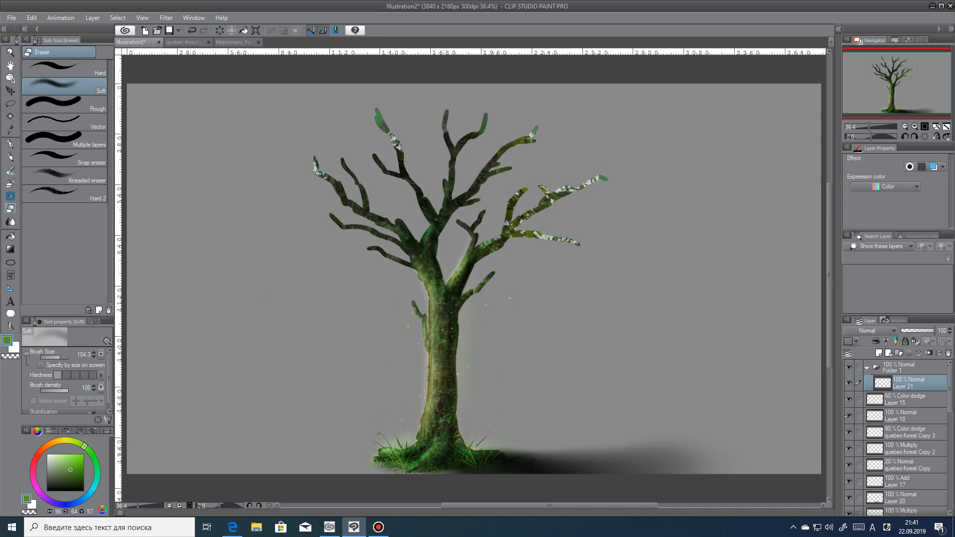
{"action": "left_click_drag", "start_coordinate": [884, 384], "coordinate": [916, 462]}
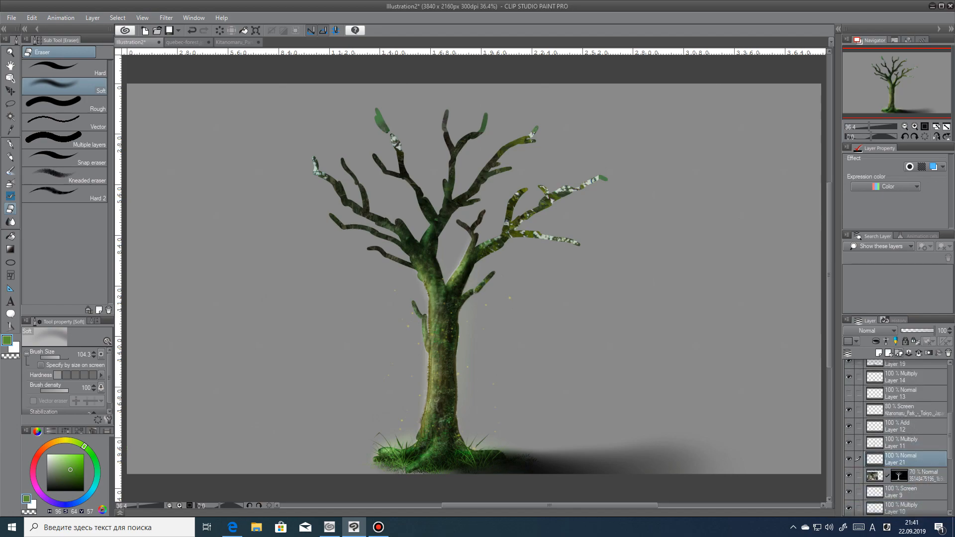
{"action": "key", "text": "ctrl+g"}
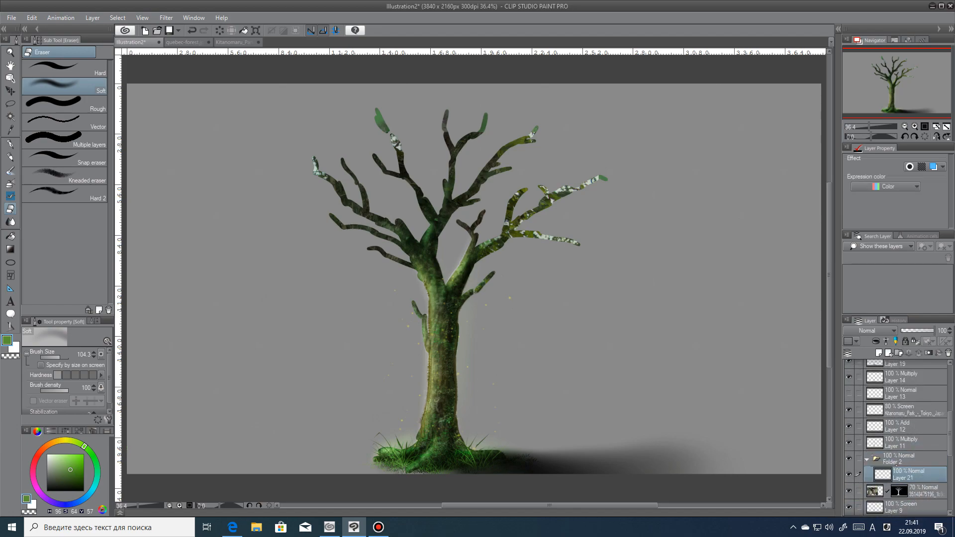
{"action": "key", "text": "b"}
{"action": "scroll", "coordinate": [65, 199], "scroll_direction": "down", "scroll_amount": 8}
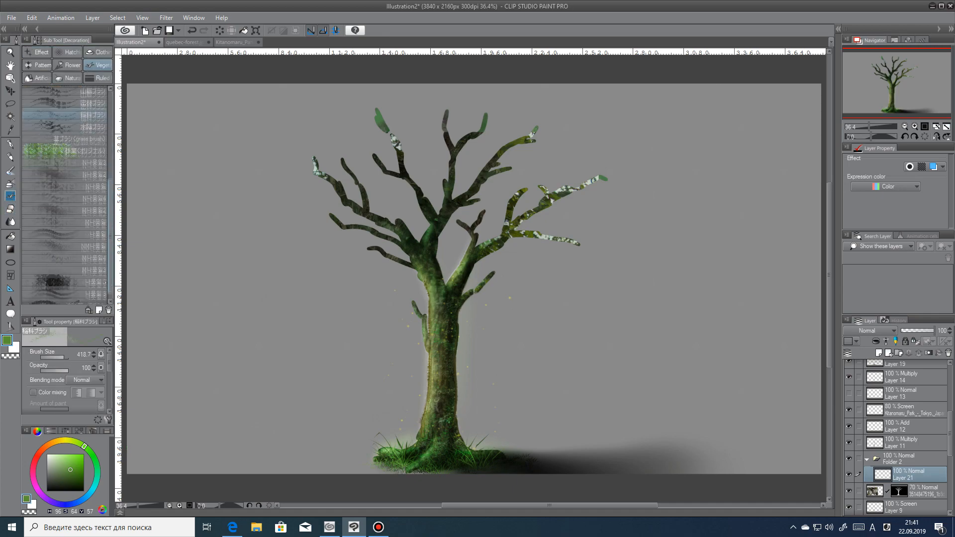
{"action": "left_click", "coordinate": [68, 168]}
{"action": "left_click_drag", "start_coordinate": [414, 261], "coordinate": [443, 421]}
{"action": "key", "text": "ctrl+z"}
Step: Move Folder 2 with Layer 21 below Layer 1, directly above the Paper layer, and make Layer 21 active
{"action": "scroll", "coordinate": [896, 438], "scroll_direction": "down", "scroll_amount": 5}
{"action": "left_click_drag", "start_coordinate": [915, 502], "coordinate": [918, 500]}
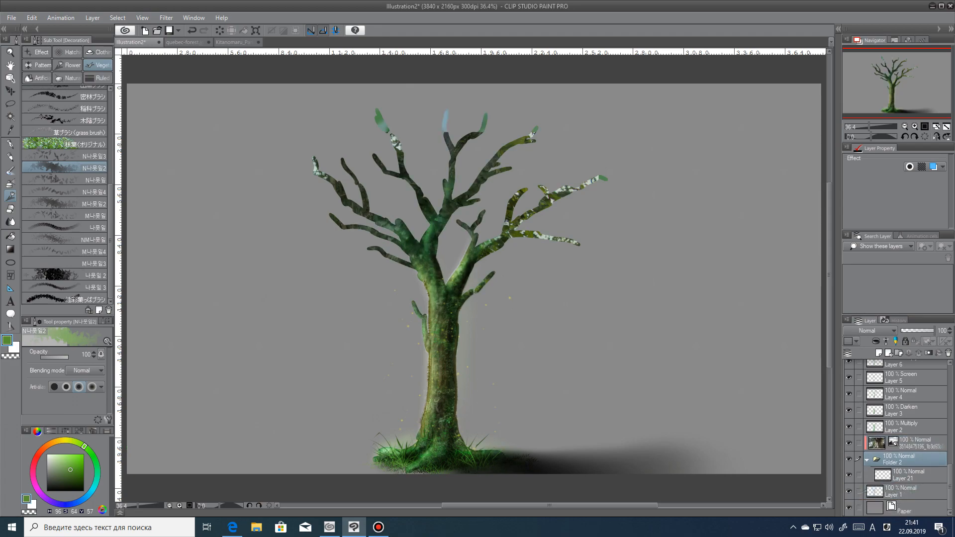
{"action": "key", "text": "ctrl+z"}
{"action": "key", "text": "ctrl+y"}
{"action": "left_click_drag", "start_coordinate": [895, 463], "coordinate": [901, 500]}
{"action": "left_click", "coordinate": [909, 491]}
Step: Try out several vegetation brushes over the tree's left branches
{"action": "key", "text": "ctrl+z"}
{"action": "mouse_move", "coordinate": [398, 216]}
{"action": "left_mouse_down"}
{"action": "mouse_move", "coordinate": [392, 271]}
{"action": "mouse_move", "coordinate": [391, 228]}
{"action": "mouse_move", "coordinate": [406, 281]}
{"action": "left_mouse_up"}
{"action": "left_click", "coordinate": [65, 227]}
{"action": "left_click", "coordinate": [64, 239]}
{"action": "key", "text": "ctrl+z"}
{"action": "left_click", "coordinate": [65, 95]}
{"action": "key", "text": "ctrl+z"}
Step: Paint a light green leafy crown around all the branches on Layer 21 with the 金木犀ブラシ brush
{"action": "scroll", "coordinate": [65, 199], "scroll_direction": "up", "scroll_amount": 5}
{"action": "left_click", "coordinate": [64, 236]}
{"action": "left_click_drag", "start_coordinate": [398, 202], "coordinate": [378, 272]}
{"action": "key", "text": "ctrl+z"}
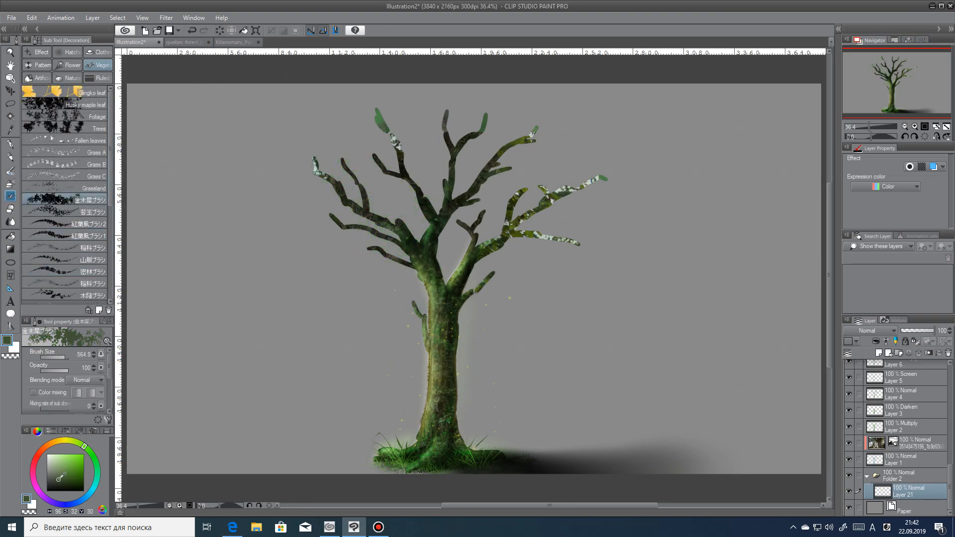
{"action": "left_click", "coordinate": [329, 527]}
{"action": "left_click", "coordinate": [112, 36]}
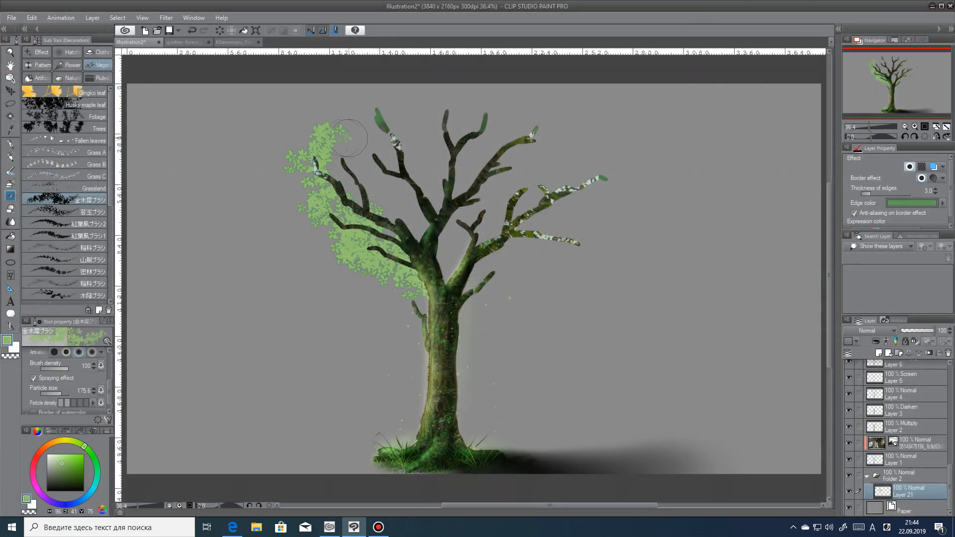
{"action": "mouse_move", "coordinate": [343, 144]}
{"action": "left_mouse_down"}
{"action": "mouse_move", "coordinate": [544, 133]}
{"action": "mouse_move", "coordinate": [500, 274]}
{"action": "mouse_move", "coordinate": [402, 306]}
{"action": "mouse_move", "coordinate": [418, 130]}
{"action": "mouse_move", "coordinate": [587, 233]}
{"action": "mouse_move", "coordinate": [584, 218]}
{"action": "left_mouse_up"}
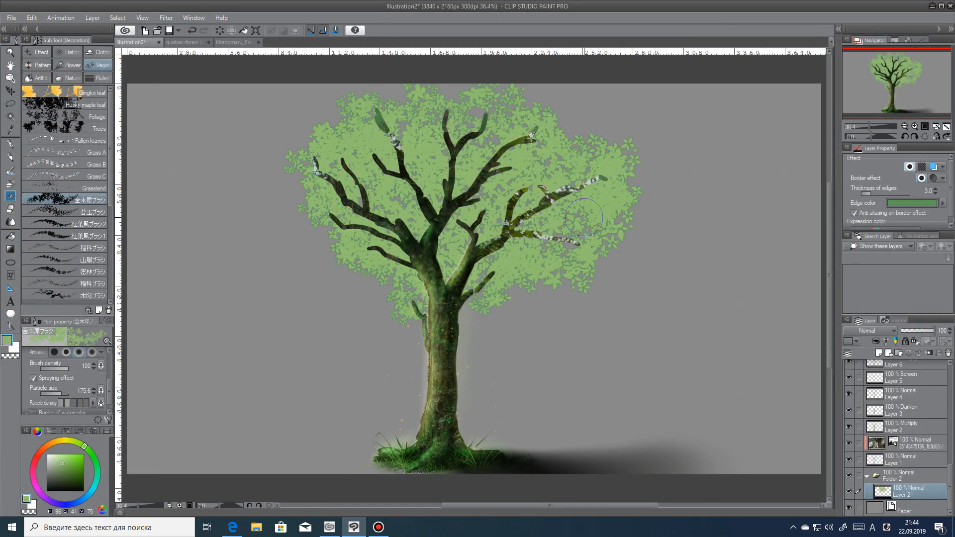
Step: Add a layer above Layer 21, enable its border effect, adjust the edge thickness and edge color, and pick a different green
{"action": "left_click", "coordinate": [879, 353]}
{"action": "left_click", "coordinate": [910, 167]}
{"action": "left_click", "coordinate": [906, 507]}
{"action": "left_click", "coordinate": [935, 193]}
{"action": "left_click", "coordinate": [908, 491]}
{"action": "left_click", "coordinate": [912, 203]}
{"action": "left_click", "coordinate": [848, 273]}
{"action": "left_click", "coordinate": [761, 245]}
{"action": "left_click", "coordinate": [925, 176]}
{"action": "left_click", "coordinate": [60, 469]}
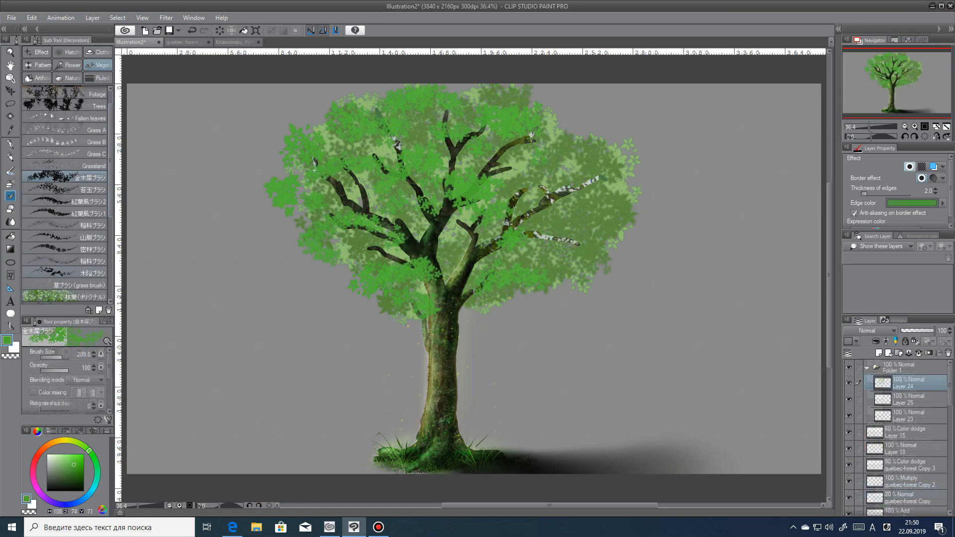
Step: Paint darker leaves over the left branches on Layer 25 with the 木陰ブラシ brush at size 90.6 and turn off its border effect
{"action": "left_click", "coordinate": [64, 273]}
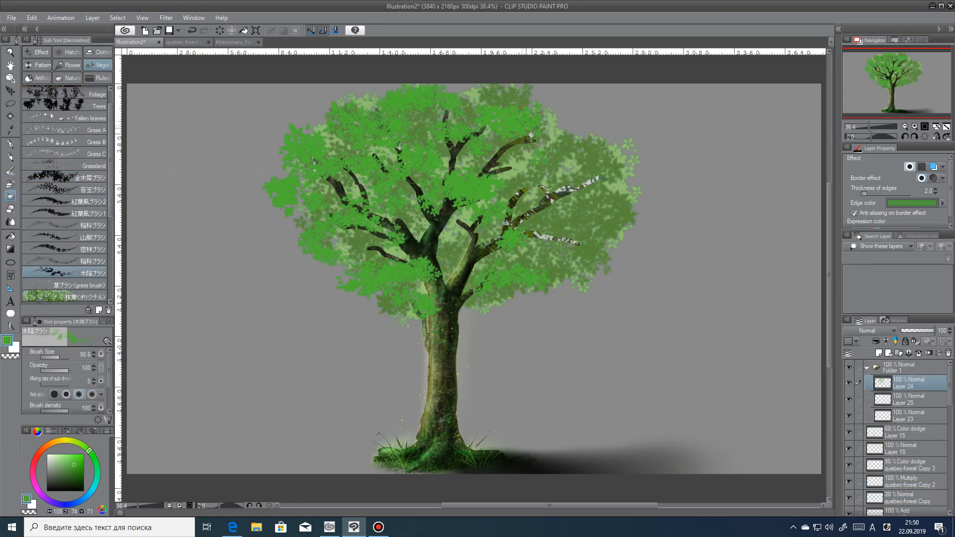
{"action": "key", "text": "alt+bracketleft"}
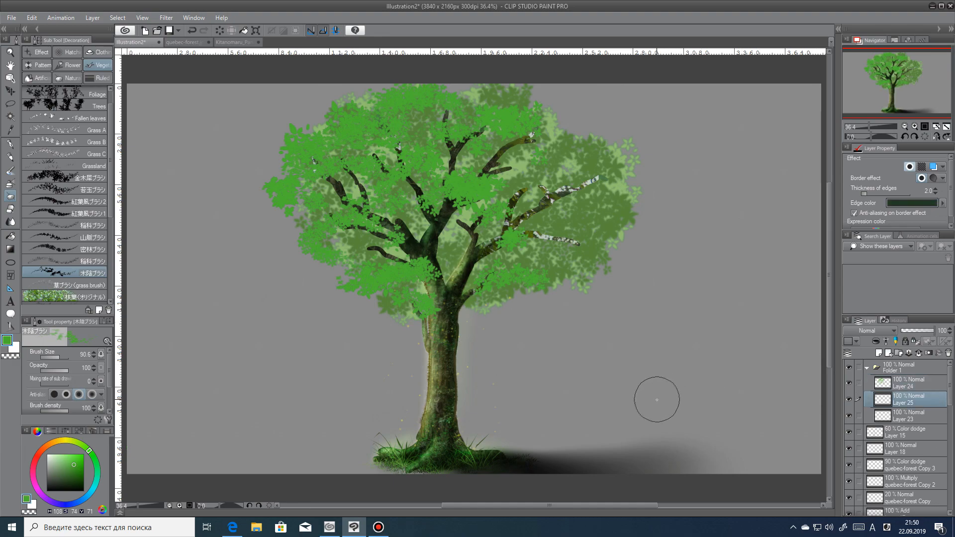
{"action": "mouse_move", "coordinate": [332, 242]}
{"action": "left_mouse_down"}
{"action": "mouse_move", "coordinate": [410, 243]}
{"action": "mouse_move", "coordinate": [343, 180]}
{"action": "left_mouse_up"}
{"action": "left_click", "coordinate": [910, 166]}
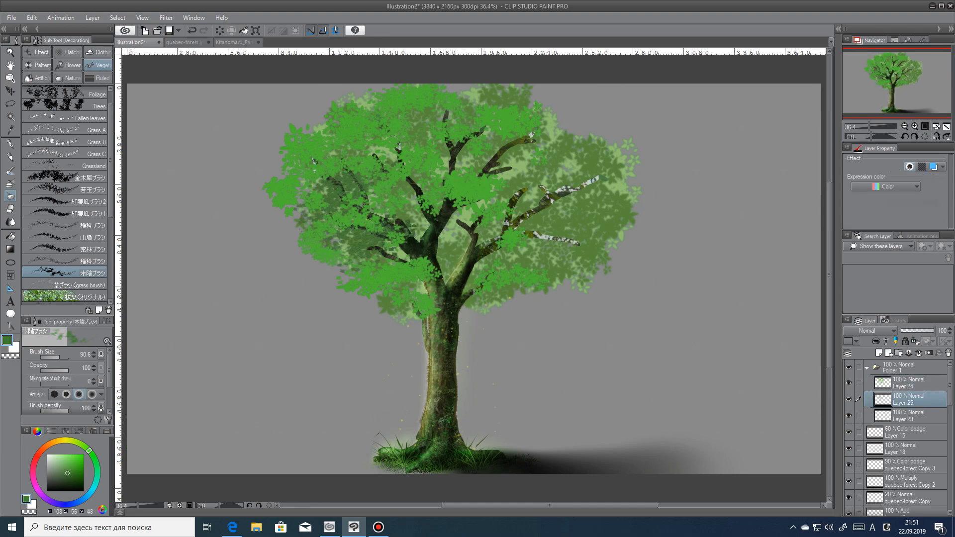
Step: Paint darker green leaf clusters across the crown's left and middle on Layer 25 with the 金木犀ブラシ brush at size 209
{"action": "left_click", "coordinate": [78, 175]}
{"action": "mouse_move", "coordinate": [375, 150]}
{"action": "left_mouse_down"}
{"action": "mouse_move", "coordinate": [428, 134]}
{"action": "mouse_move", "coordinate": [518, 156]}
{"action": "left_mouse_up"}
{"action": "left_click_drag", "start_coordinate": [411, 183], "coordinate": [379, 249]}
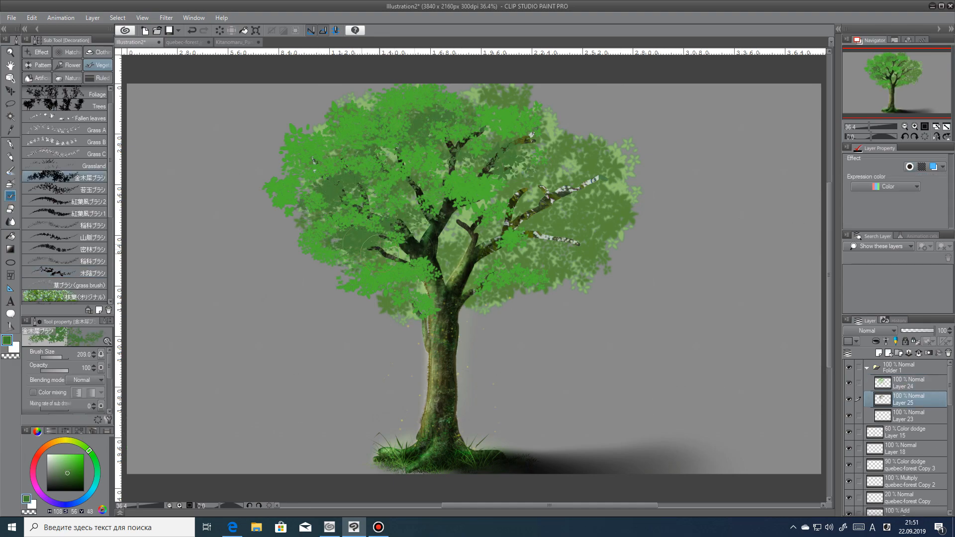
Step: Clip Layer 24 to Layer 25 below it, comparing the crown with and without the clipping
{"action": "left_click", "coordinate": [910, 384]}
{"action": "left_click", "coordinate": [876, 342]}
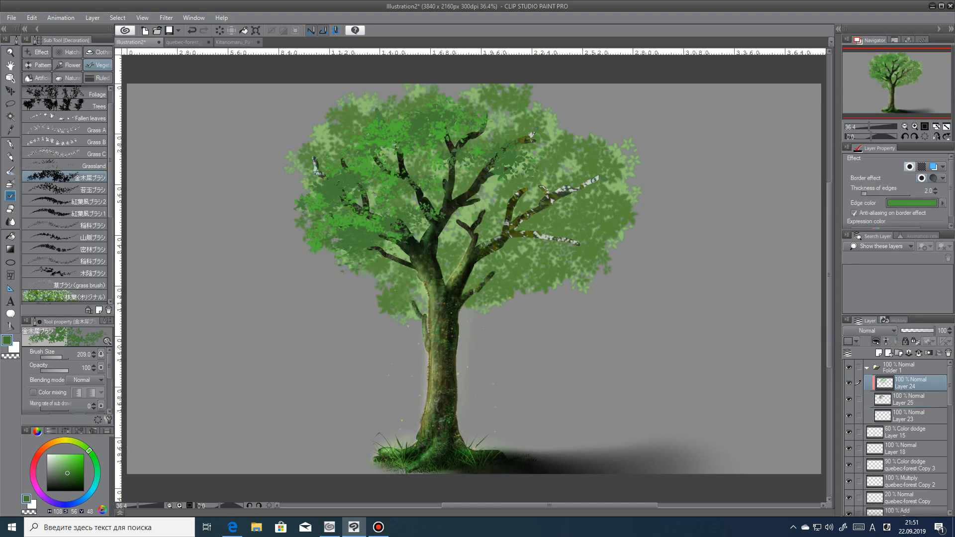
{"action": "key", "text": "ctrl+z"}
{"action": "left_click", "coordinate": [908, 399]}
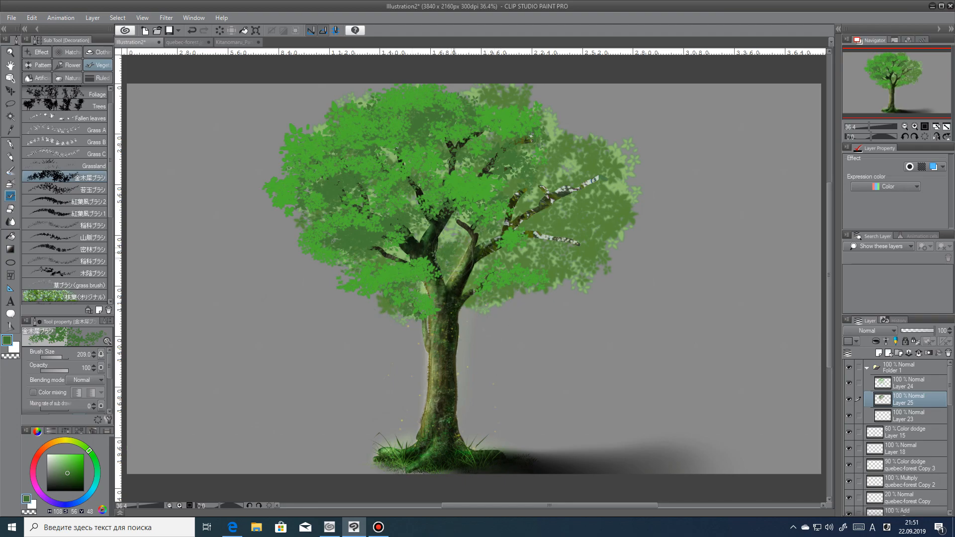
{"action": "key", "text": "ctrl+y"}
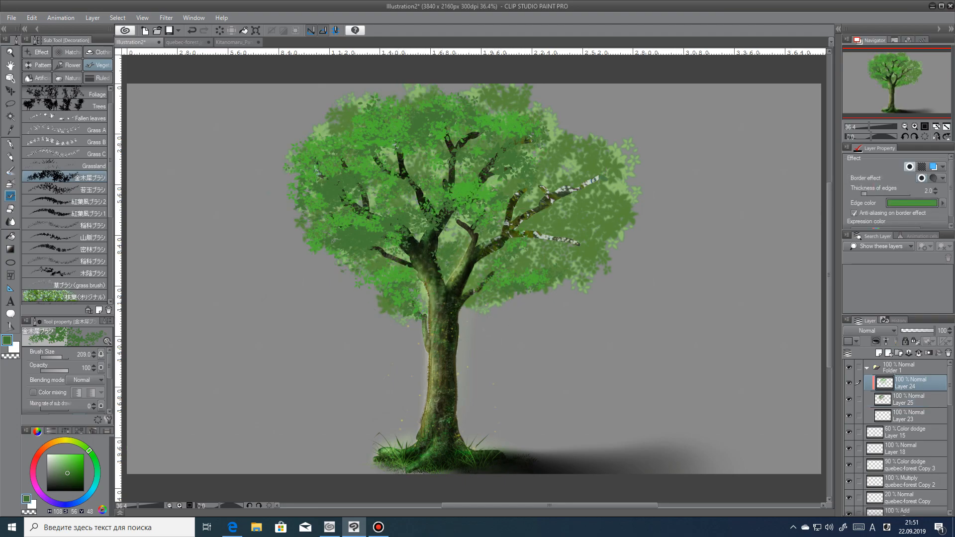
{"action": "key", "text": "ctrl+z"}
{"action": "key", "text": "ctrl+z"}
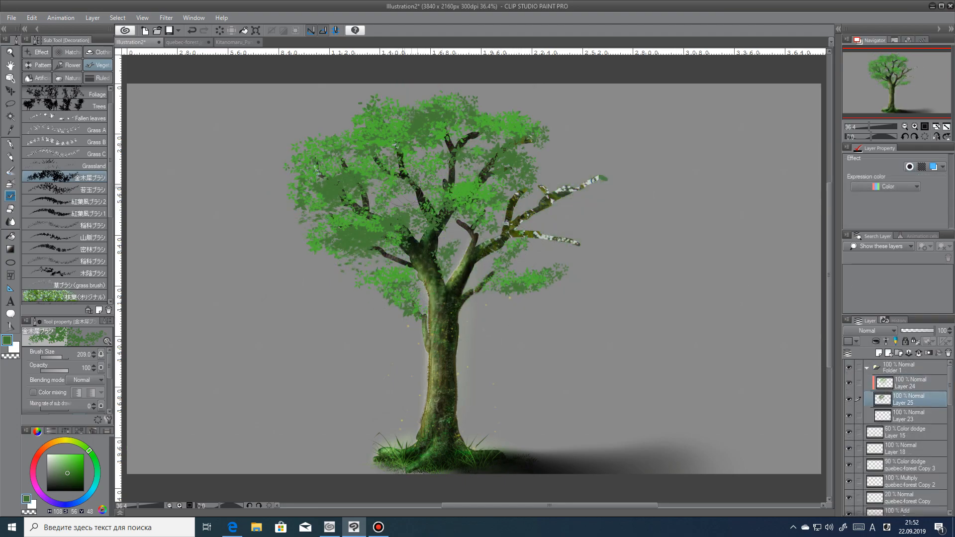
Step: Paint very dark green leaves behind the crown on Layer 23 with its border effect turned off
{"action": "key", "text": "ctrl+z"}
{"action": "left_click", "coordinate": [909, 416]}
{"action": "left_click", "coordinate": [60, 483]}
{"action": "mouse_move", "coordinate": [402, 249]}
{"action": "left_mouse_down"}
{"action": "mouse_move", "coordinate": [420, 262]}
{"action": "mouse_move", "coordinate": [361, 196]}
{"action": "left_mouse_up"}
{"action": "left_click", "coordinate": [910, 166]}
{"action": "mouse_move", "coordinate": [368, 259]}
{"action": "left_mouse_down"}
{"action": "mouse_move", "coordinate": [497, 288]}
{"action": "mouse_move", "coordinate": [448, 278]}
{"action": "mouse_move", "coordinate": [475, 264]}
{"action": "mouse_move", "coordinate": [349, 159]}
{"action": "mouse_move", "coordinate": [498, 140]}
{"action": "mouse_move", "coordinate": [517, 244]}
{"action": "mouse_move", "coordinate": [512, 283]}
{"action": "left_mouse_up"}
Step: Paint dark leaves behind the branches and along the crown's underside and right side on Layer 26 in Folder 2
{"action": "scroll", "coordinate": [898, 438], "scroll_direction": "down", "scroll_amount": 5}
{"action": "scroll", "coordinate": [898, 438], "scroll_direction": "down", "scroll_amount": 5}
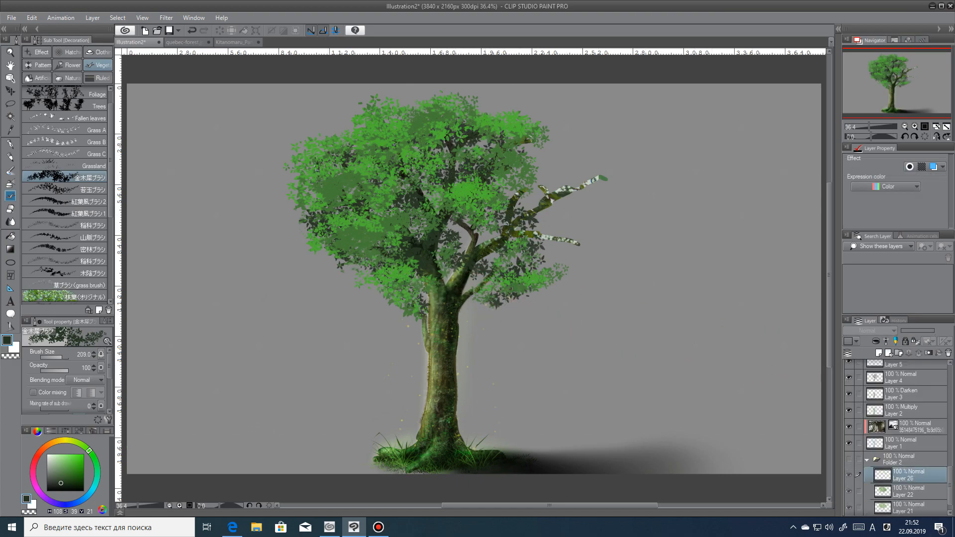
{"action": "mouse_move", "coordinate": [470, 264]}
{"action": "left_mouse_down"}
{"action": "mouse_move", "coordinate": [430, 199]}
{"action": "mouse_move", "coordinate": [393, 291]}
{"action": "left_mouse_up"}
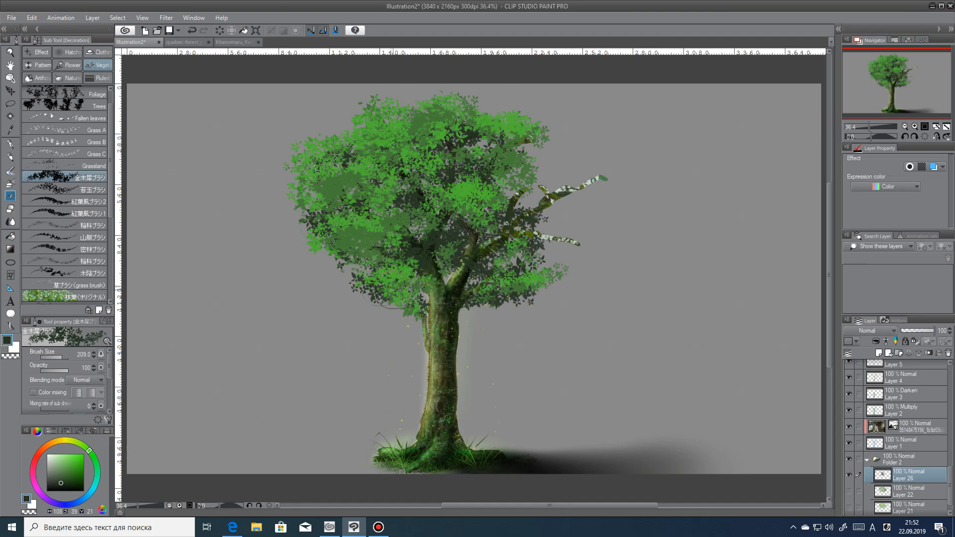
{"action": "left_click_drag", "start_coordinate": [368, 188], "coordinate": [526, 168]}
{"action": "left_click", "coordinate": [166, 18]}
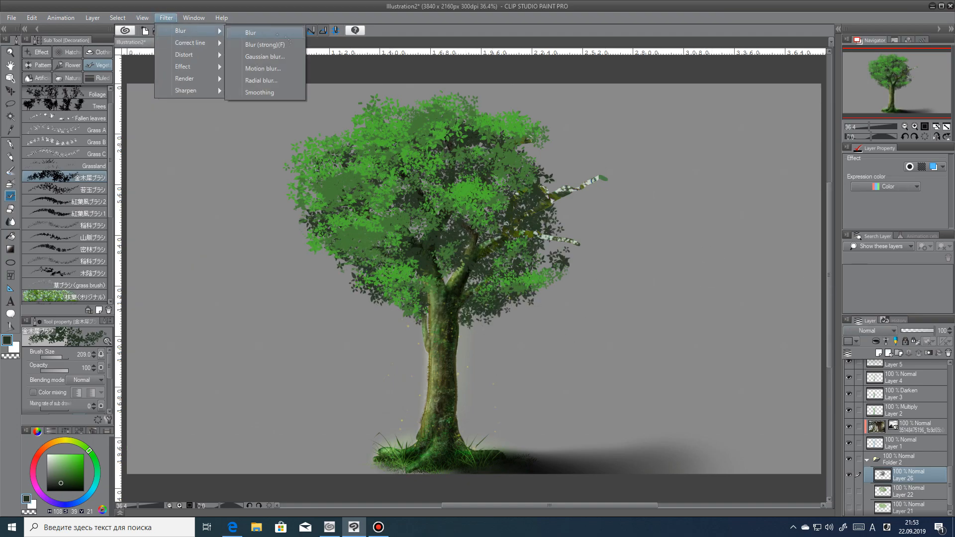
{"action": "left_click", "coordinate": [259, 58]}
{"action": "left_click", "coordinate": [717, 273]}
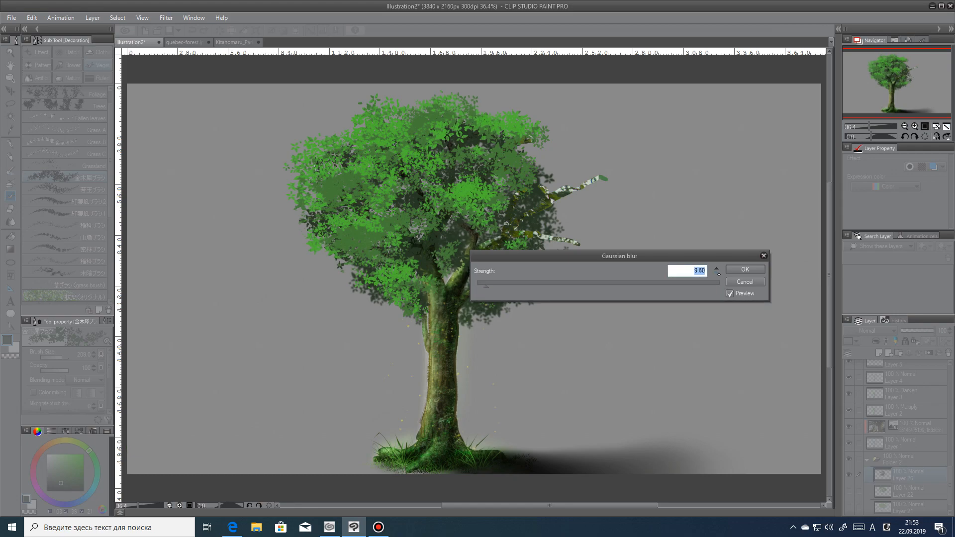
{"action": "left_click", "coordinate": [745, 281]}
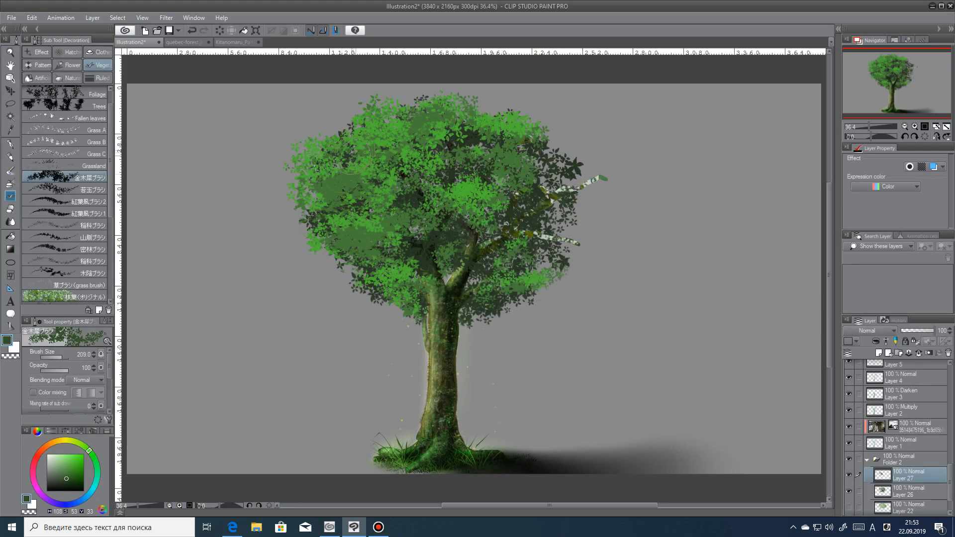
Step: Apply a Gaussian blur to the dark leaves on Layer 26
{"action": "left_click", "coordinate": [901, 462]}
{"action": "left_click", "coordinate": [906, 476]}
{"action": "left_click", "coordinate": [908, 491]}
{"action": "left_click", "coordinate": [166, 18]}
{"action": "mouse_move", "coordinate": [189, 31]}
{"action": "left_click", "coordinate": [259, 55]}
{"action": "left_click", "coordinate": [717, 269]}
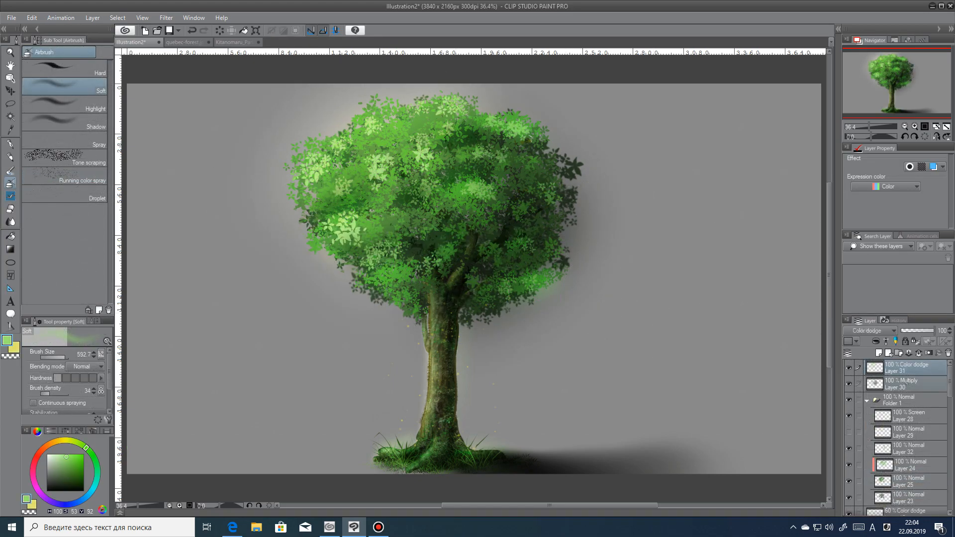
Step: Paint dark soft shadow beside the crown and along the ground on Multiply Layer 30 with the Soft airbrush at size 592.7
{"action": "left_click", "coordinate": [901, 384]}
{"action": "left_click", "coordinate": [68, 481]}
{"action": "mouse_move", "coordinate": [557, 209]}
{"action": "left_mouse_down"}
{"action": "mouse_move", "coordinate": [448, 363]}
{"action": "mouse_move", "coordinate": [592, 343]}
{"action": "mouse_move", "coordinate": [600, 229]}
{"action": "mouse_move", "coordinate": [712, 371]}
{"action": "mouse_move", "coordinate": [718, 434]}
{"action": "mouse_move", "coordinate": [751, 443]}
{"action": "mouse_move", "coordinate": [744, 507]}
{"action": "left_mouse_up"}
{"action": "left_click", "coordinate": [52, 486]}
{"action": "left_click", "coordinate": [192, 31]}
{"action": "left_click", "coordinate": [192, 31]}
{"action": "mouse_move", "coordinate": [661, 454]}
{"action": "left_mouse_down"}
{"action": "mouse_move", "coordinate": [703, 462]}
{"action": "mouse_move", "coordinate": [612, 475]}
{"action": "left_mouse_up"}
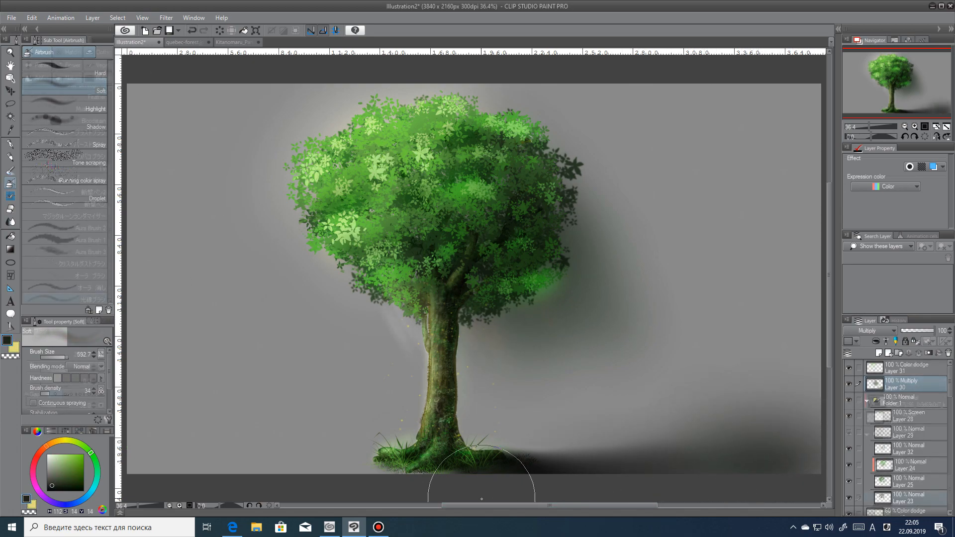
Step: Apply a Gaussian blur at a reduced strength to the selected layer
{"action": "left_click", "coordinate": [166, 18]}
{"action": "mouse_move", "coordinate": [187, 31]}
{"action": "left_click", "coordinate": [248, 54]}
{"action": "left_click_drag", "start_coordinate": [518, 284], "coordinate": [487, 284]}
{"action": "left_click", "coordinate": [744, 269]}
Step: Soften the light rays along the trunk on Color dodge Layer 35 with the Blur tool at size 418.7
{"action": "scroll", "coordinate": [896, 438], "scroll_direction": "down", "scroll_amount": 5}
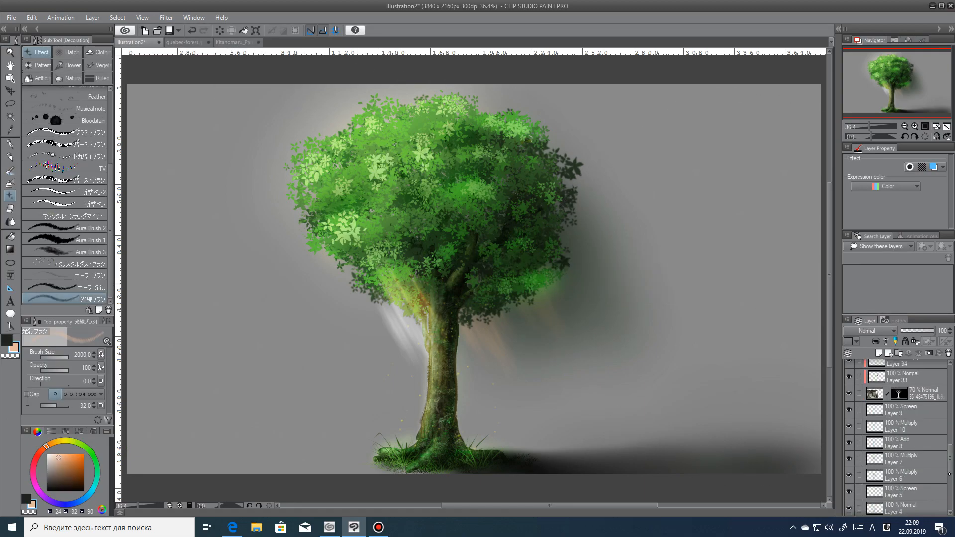
{"action": "scroll", "coordinate": [895, 438], "scroll_direction": "up", "scroll_amount": 5}
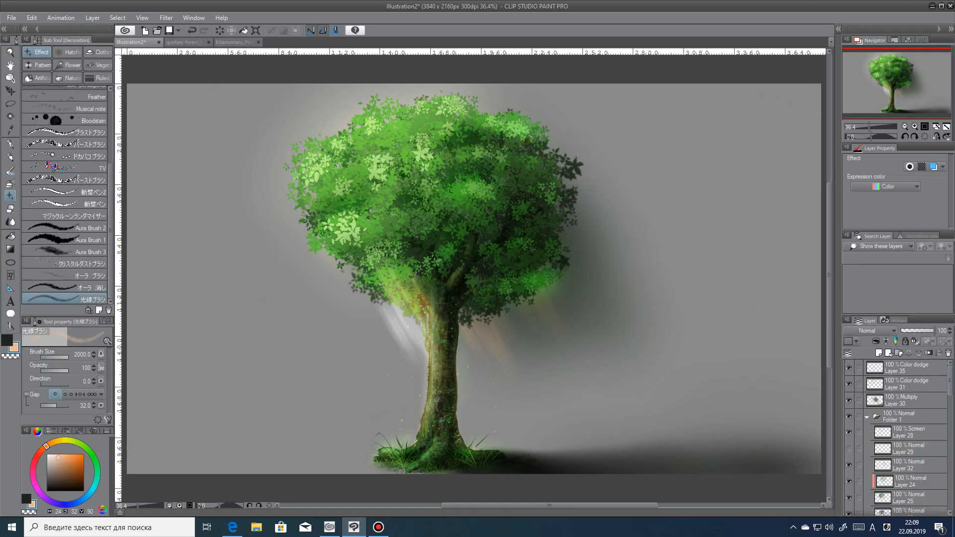
{"action": "left_click", "coordinate": [905, 368]}
{"action": "key", "text": "j"}
{"action": "left_click_drag", "start_coordinate": [430, 366], "coordinate": [438, 388]}
Step: Erase the glow spilling over the crown's underside and trunk on Layer 35 with the Soft eraser at size 498.2
{"action": "left_click", "coordinate": [528, 401], "text": "ctrl+shift"}
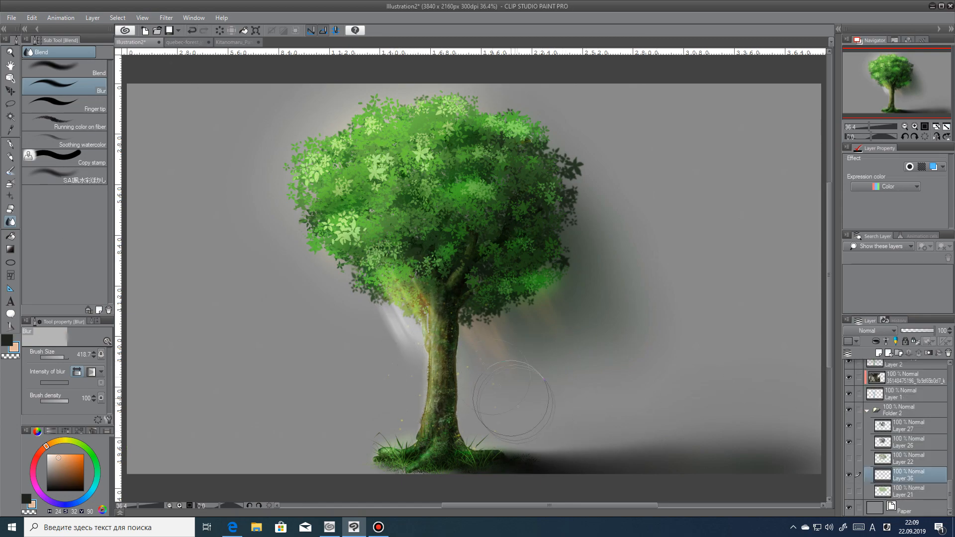
{"action": "left_click", "coordinate": [403, 331], "text": "ctrl+shift"}
{"action": "key", "text": "e"}
{"action": "mouse_move", "coordinate": [393, 293]}
{"action": "left_mouse_down"}
{"action": "mouse_move", "coordinate": [467, 279]}
{"action": "mouse_move", "coordinate": [458, 401]}
{"action": "left_mouse_up"}
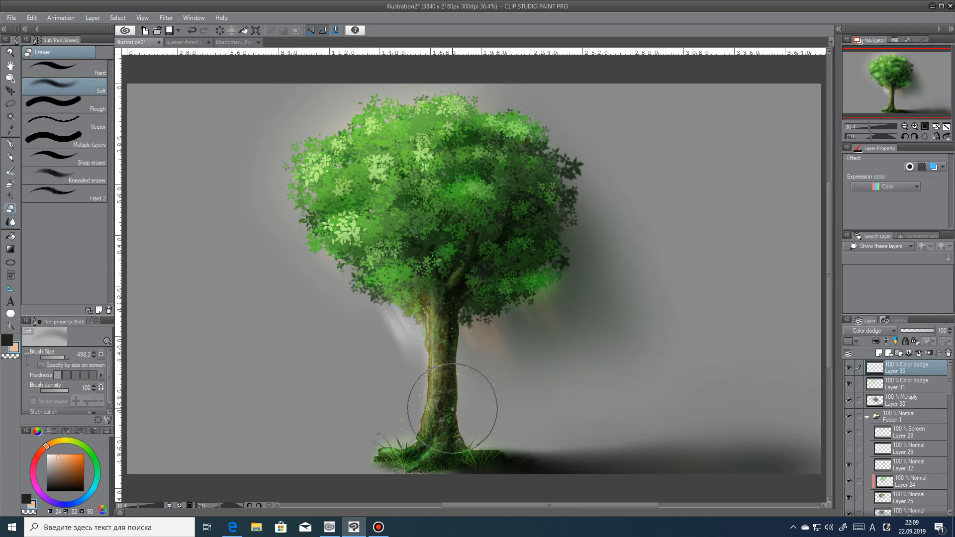
Step: Try adding light along the crown's lower-left edge on Layer 35 and softening it by erasing and blurring
{"action": "key", "text": "b"}
{"action": "key", "text": "b"}
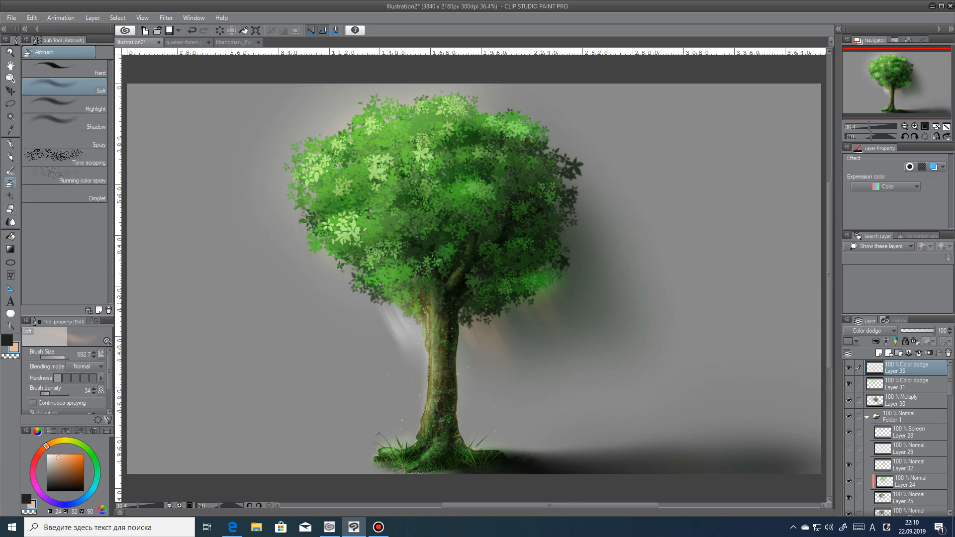
{"action": "left_click", "coordinate": [418, 411]}
{"action": "key", "text": "e"}
{"action": "left_click_drag", "start_coordinate": [323, 249], "coordinate": [300, 213]}
{"action": "key", "text": "j"}
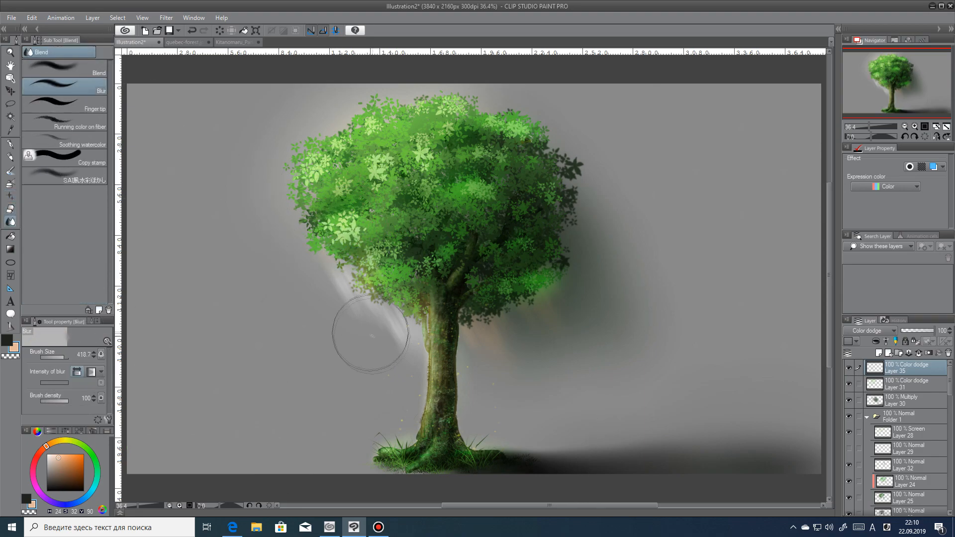
{"action": "scroll", "coordinate": [448, 438], "scroll_direction": "down", "scroll_amount": 2}
{"action": "scroll", "coordinate": [443, 429], "scroll_direction": "up", "scroll_amount": 1}
{"action": "scroll", "coordinate": [443, 429], "scroll_direction": "up", "scroll_amount": 1}
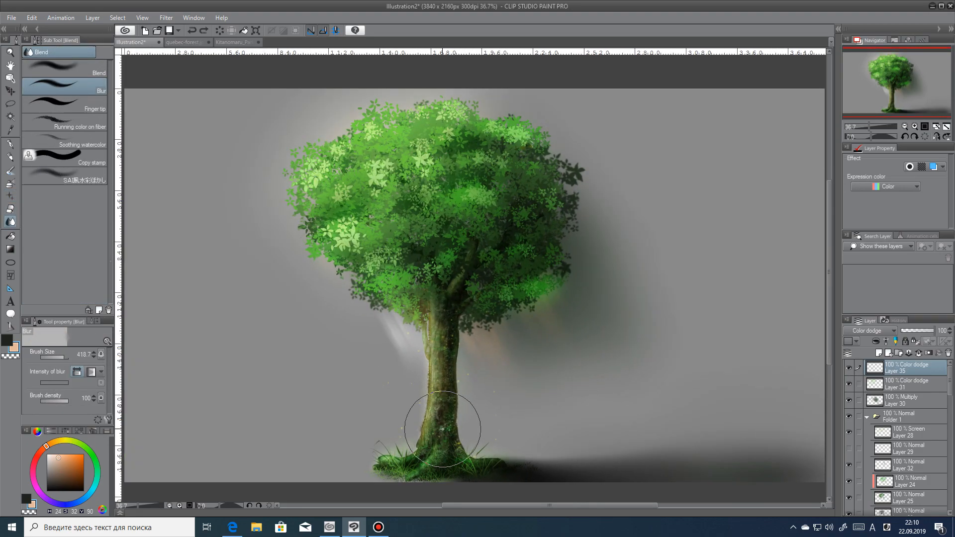
Step: Add light accents inside the middle of the crown and erase the excess above the trunk
{"action": "key", "text": "b"}
{"action": "left_click", "coordinate": [441, 253]}
{"action": "left_click", "coordinate": [500, 195]}
{"action": "key", "text": "e"}
{"action": "mouse_move", "coordinate": [443, 233]}
{"action": "left_mouse_down"}
{"action": "mouse_move", "coordinate": [417, 226]}
{"action": "mouse_move", "coordinate": [522, 117]}
{"action": "mouse_move", "coordinate": [539, 324]}
{"action": "mouse_move", "coordinate": [442, 279]}
{"action": "left_mouse_up"}
{"action": "scroll", "coordinate": [913, 441], "scroll_direction": "down", "scroll_amount": 5}
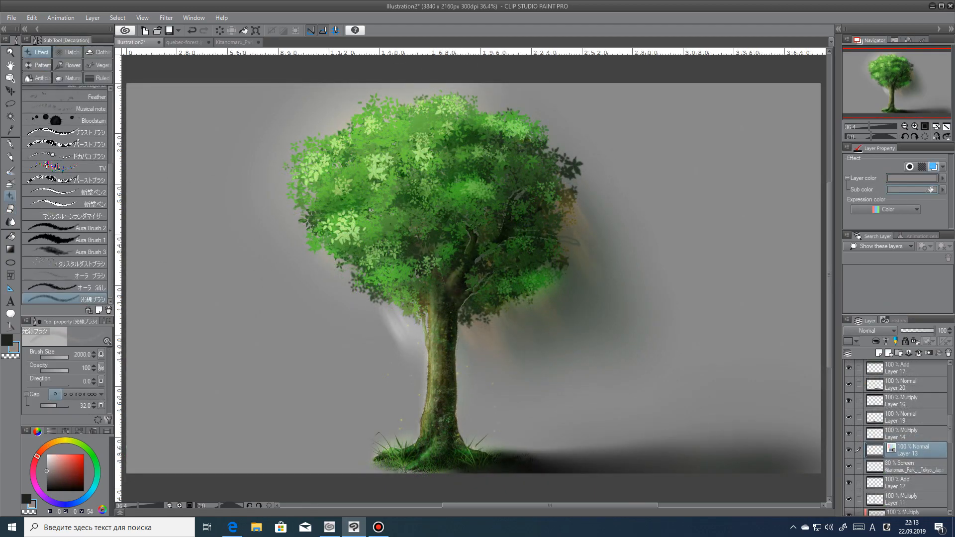
{"action": "scroll", "coordinate": [462, 438], "scroll_direction": "up", "scroll_amount": 5}
{"action": "key", "text": "p"}
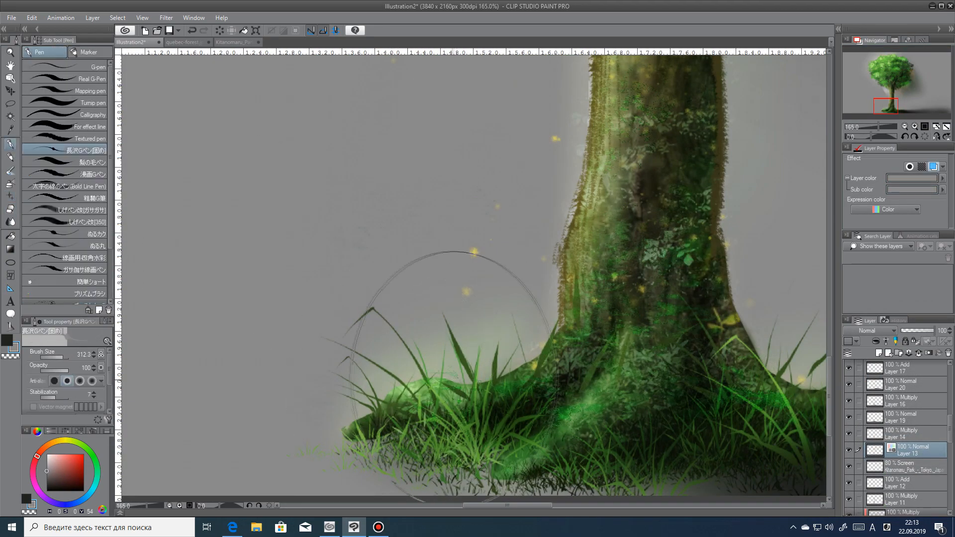
{"action": "scroll", "coordinate": [383, 426], "scroll_direction": "down", "scroll_amount": 4}
{"action": "scroll", "coordinate": [396, 428], "scroll_direction": "up", "scroll_amount": 5}
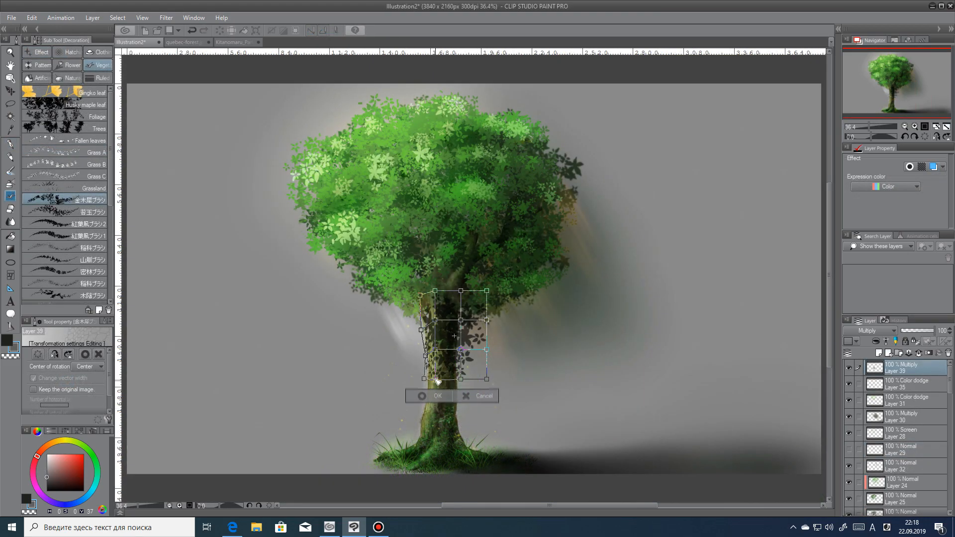
Step: Mesh-transform the leaf shadow on Multiply Layer 39 so it wraps around the upper trunk
{"action": "left_click_drag", "start_coordinate": [460, 349], "coordinate": [452, 349]}
{"action": "left_click_drag", "start_coordinate": [460, 319], "coordinate": [450, 325]}
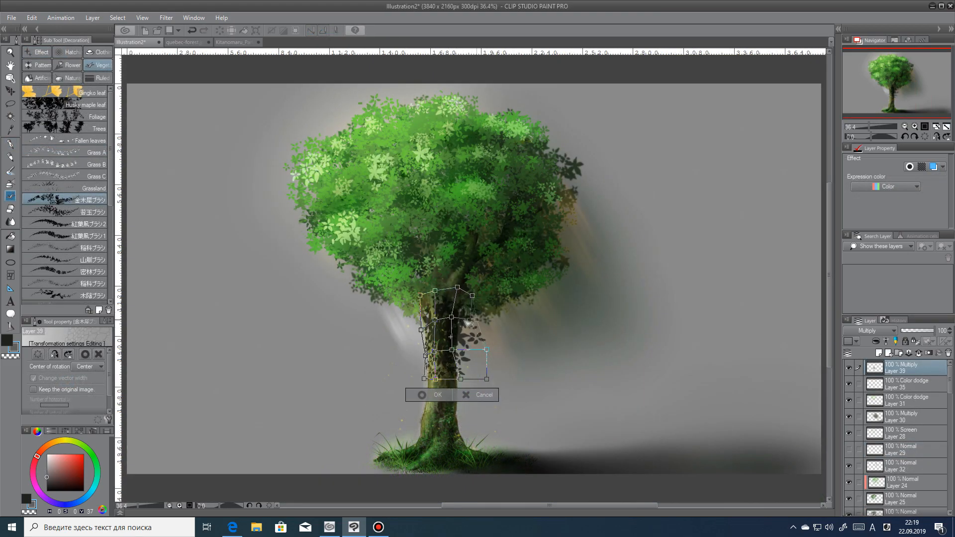
{"action": "left_click_drag", "start_coordinate": [487, 379], "coordinate": [471, 378]}
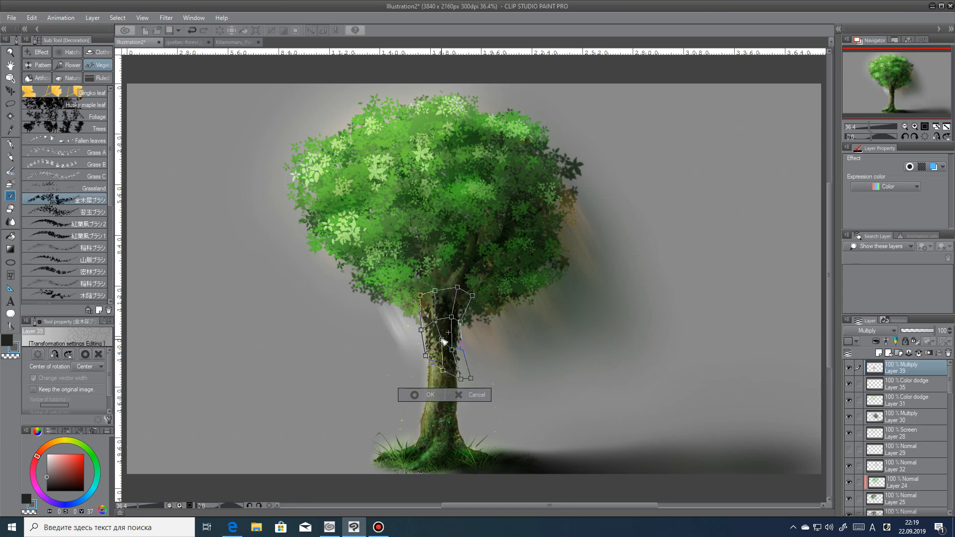
{"action": "key", "text": "Return"}
Step: Set Multiply Layer 39 to 60 % opacity, and place a rotated, reshaped copy of its leaf shadow on the fork above the trunk
{"action": "left_click", "coordinate": [922, 330]}
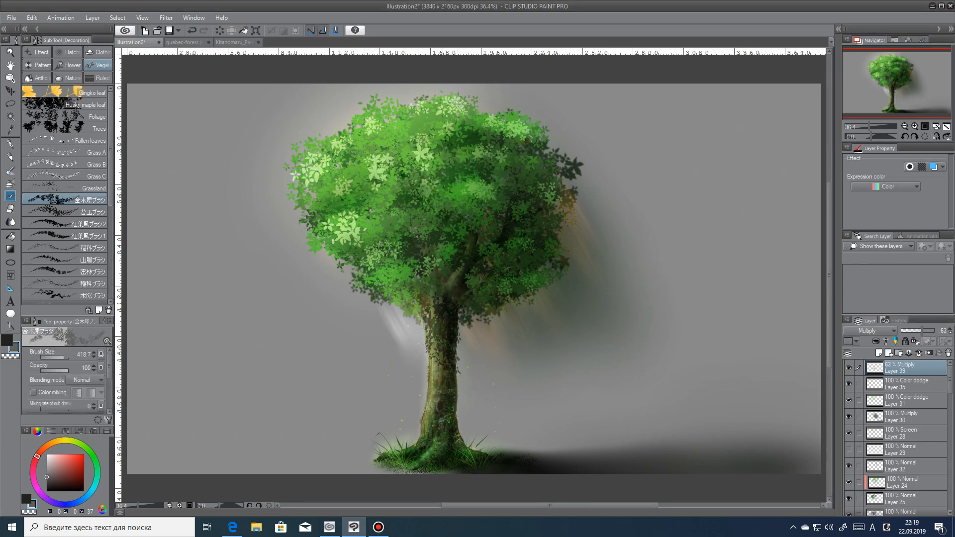
{"action": "left_click", "coordinate": [10, 209]}
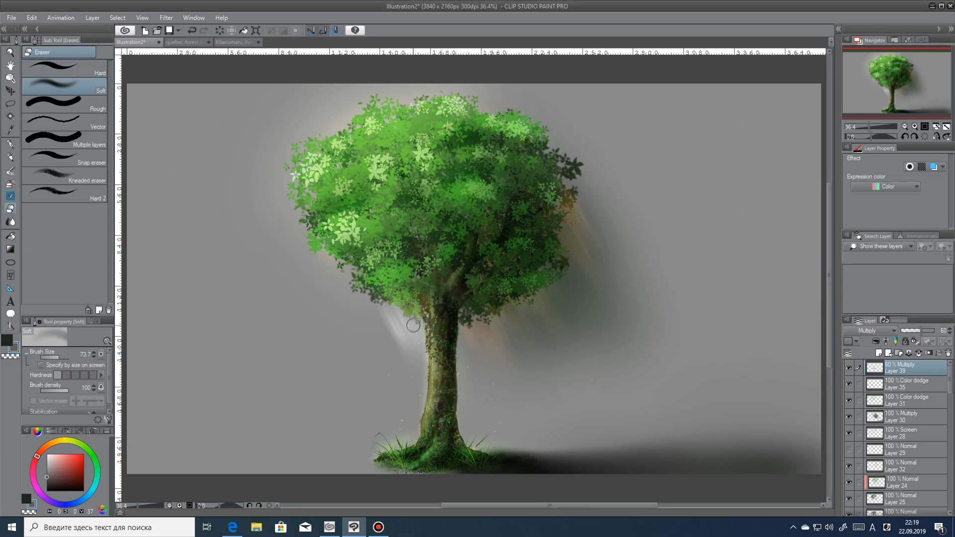
{"action": "key", "text": "ctrl+c"}
{"action": "key", "text": "ctrl+v"}
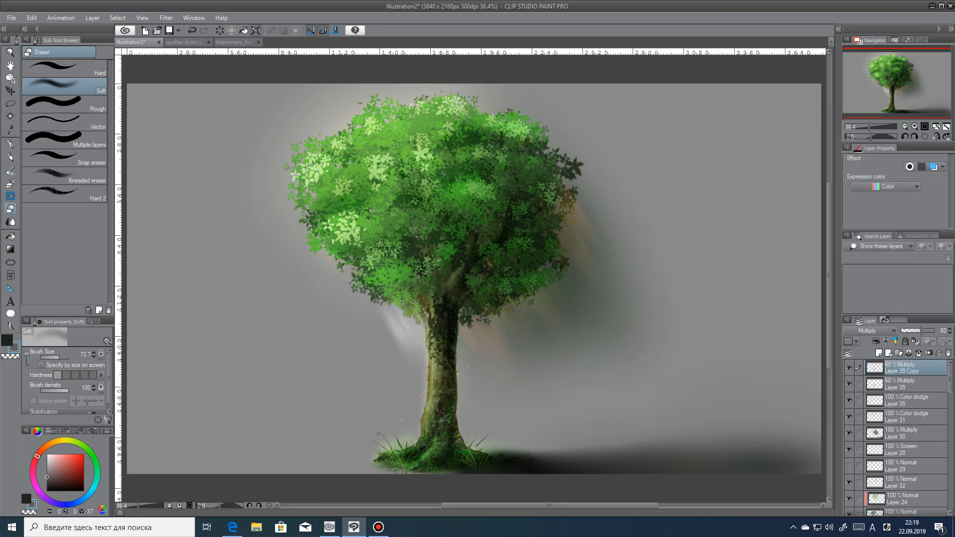
{"action": "key", "text": "ctrl+t"}
{"action": "left_click_drag", "start_coordinate": [439, 321], "coordinate": [450, 289]}
{"action": "left_click_drag", "start_coordinate": [464, 243], "coordinate": [463, 273]}
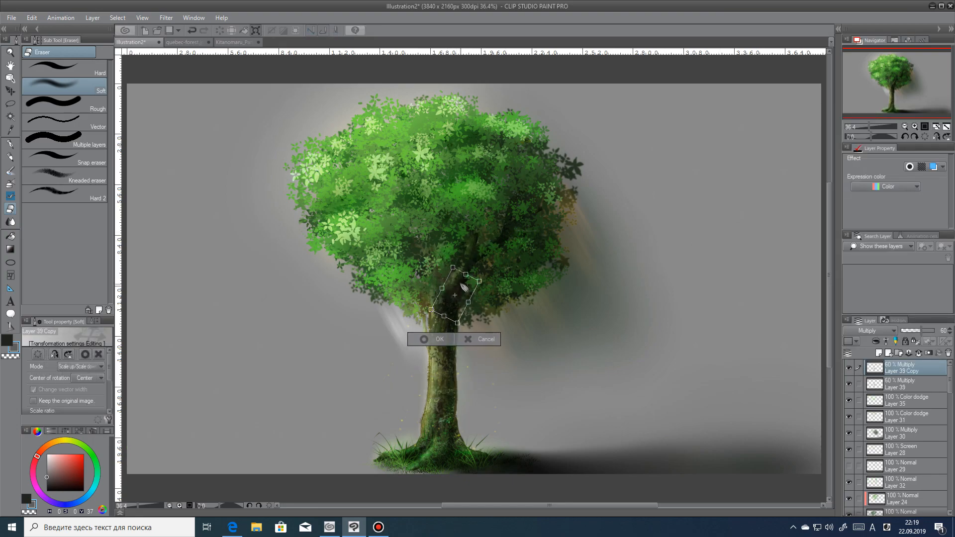
{"action": "key", "text": "Return"}
Step: Duplicate the leaf shadow again and move the copy up onto the left branch just above the trunk
{"action": "key", "text": "ctrl+c"}
{"action": "key", "text": "ctrl+v"}
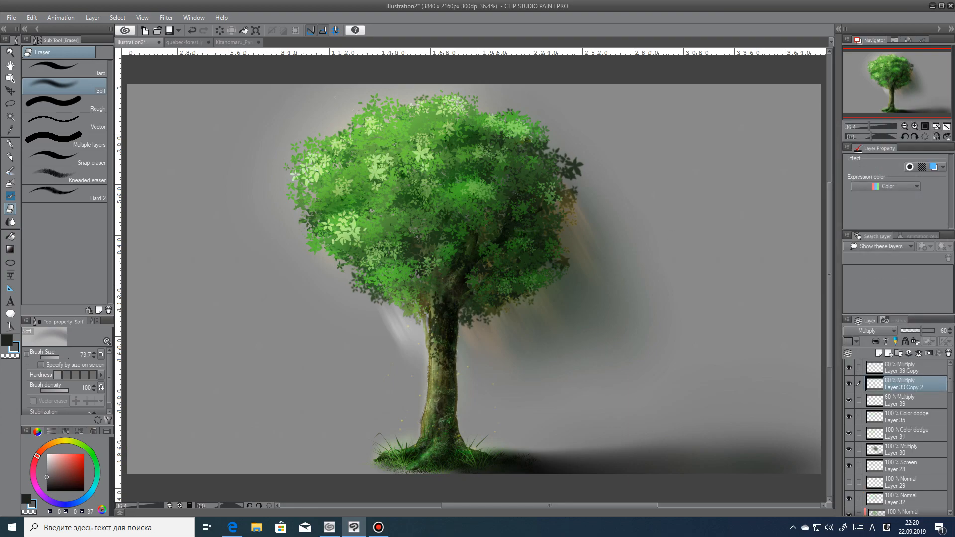
{"action": "key", "text": "ctrl+t"}
{"action": "left_click_drag", "start_coordinate": [436, 309], "coordinate": [437, 293]}
{"action": "key", "text": "Return"}
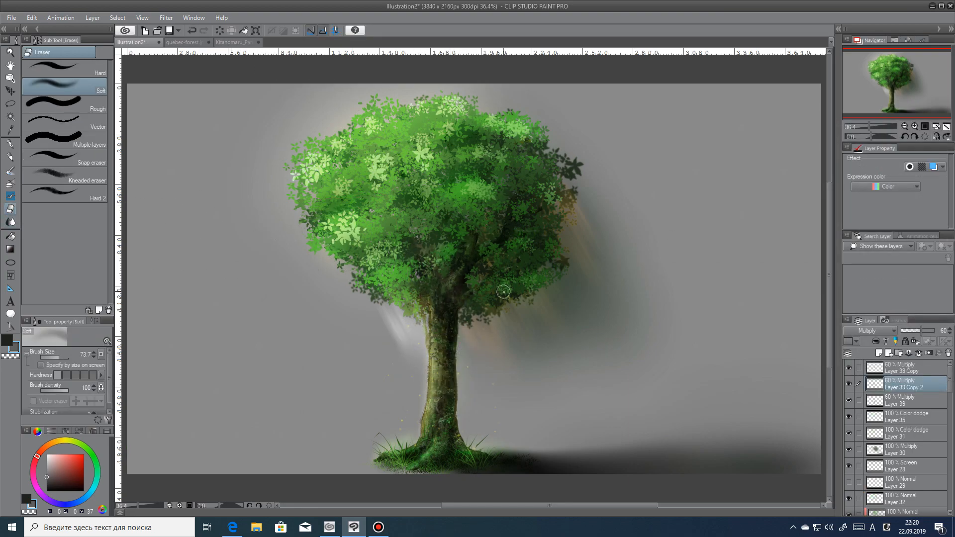
Step: Apply a Gaussian blur with strength 6.20 to the trunk's leaf shadow on Layer 39
{"action": "key", "text": "alt+bracketleft"}
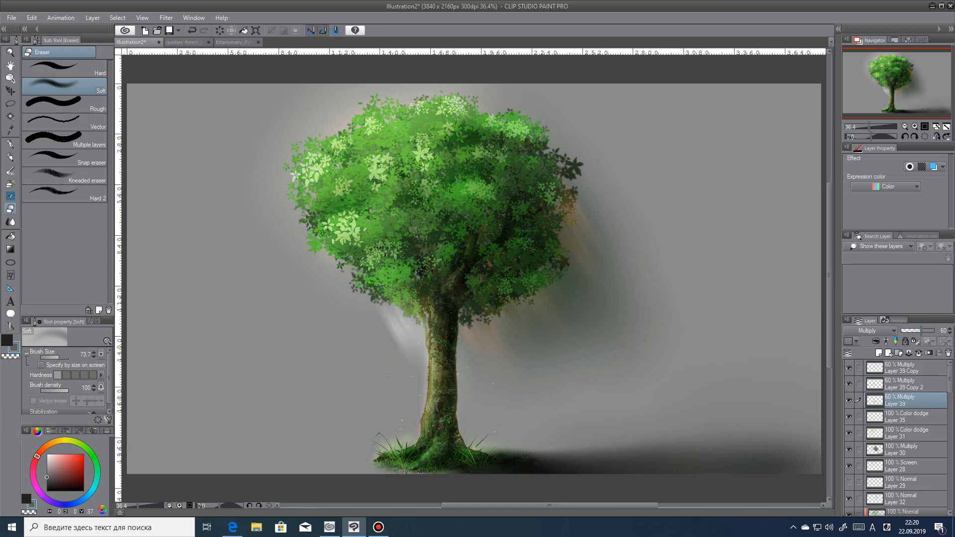
{"action": "left_click", "coordinate": [166, 17]}
{"action": "mouse_move", "coordinate": [189, 30]}
{"action": "left_click", "coordinate": [269, 52]}
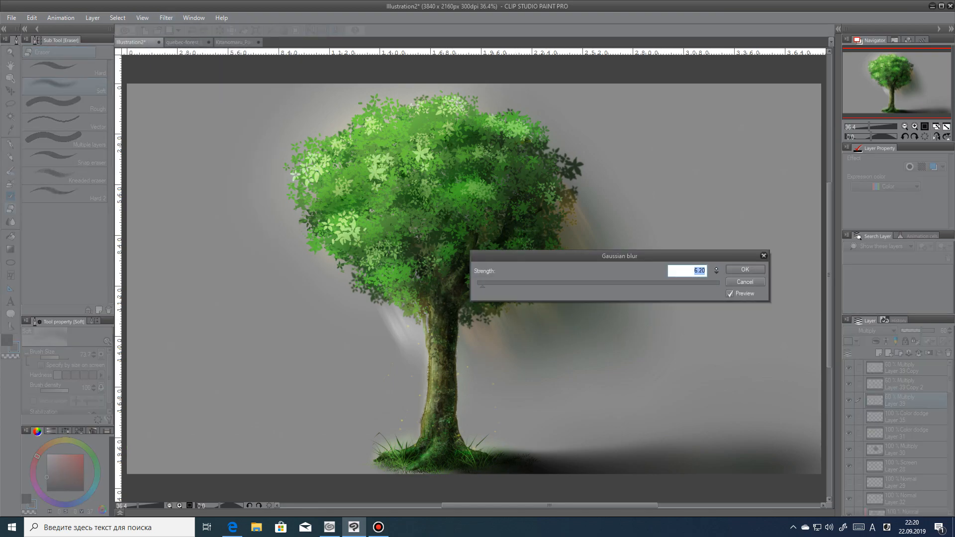
{"action": "left_click", "coordinate": [734, 270]}
Step: Apply a Gaussian blur to the branch leaf shadow on Layer 39 Copy 2 as well
{"action": "key", "text": "alt+bracketright"}
{"action": "left_click", "coordinate": [166, 17]}
{"action": "mouse_move", "coordinate": [189, 30]}
{"action": "left_click", "coordinate": [269, 52]}
{"action": "left_click", "coordinate": [717, 269]}
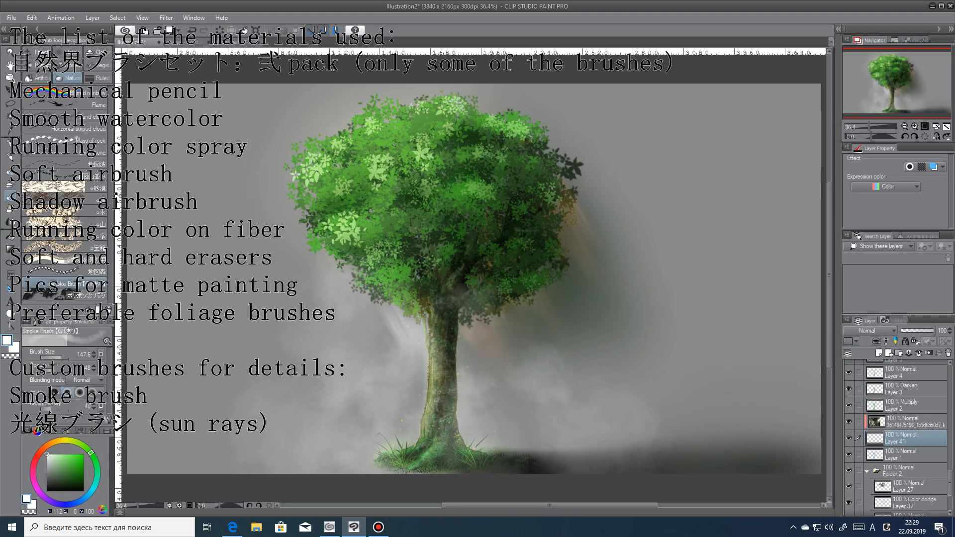
Step: Move Layer 41 beneath Layer 1 and paint white smoke beside the trunk and under the crown with the Smoke Brush
{"action": "left_click_drag", "start_coordinate": [903, 438], "coordinate": [903, 460]}
{"action": "mouse_move", "coordinate": [468, 356]}
{"action": "left_mouse_down"}
{"action": "mouse_move", "coordinate": [421, 339]}
{"action": "mouse_move", "coordinate": [567, 441]}
{"action": "left_mouse_up"}
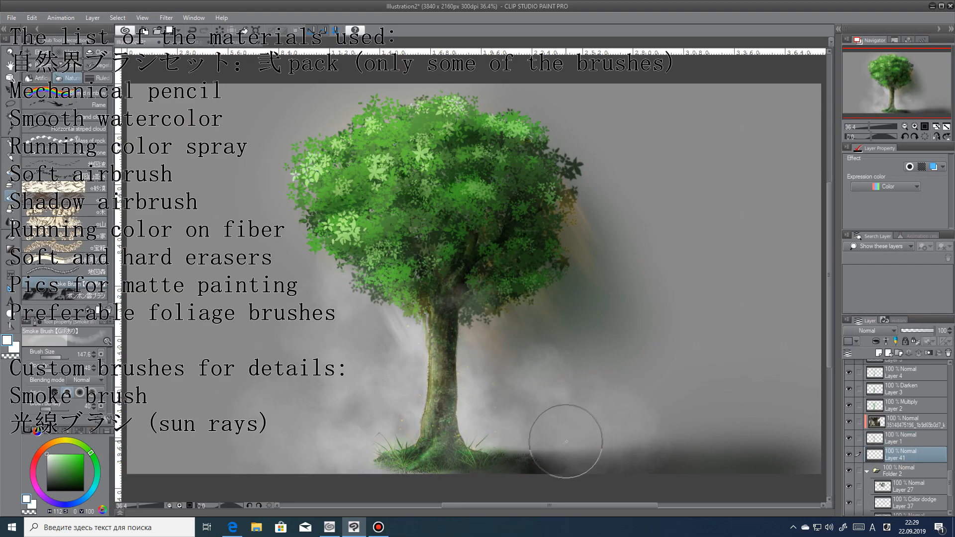
{"action": "left_click_drag", "start_coordinate": [490, 333], "coordinate": [557, 306]}
{"action": "left_click_drag", "start_coordinate": [306, 279], "coordinate": [159, 432]}
Step: Try painting larger smoke around the crown with the Smoke Brush at size 418.7 and setting Layer 41 to 70 % opacity
{"action": "left_click", "coordinate": [64, 357]}
{"action": "mouse_move", "coordinate": [438, 398]}
{"action": "left_mouse_down"}
{"action": "mouse_move", "coordinate": [563, 386]}
{"action": "mouse_move", "coordinate": [617, 209]}
{"action": "left_mouse_up"}
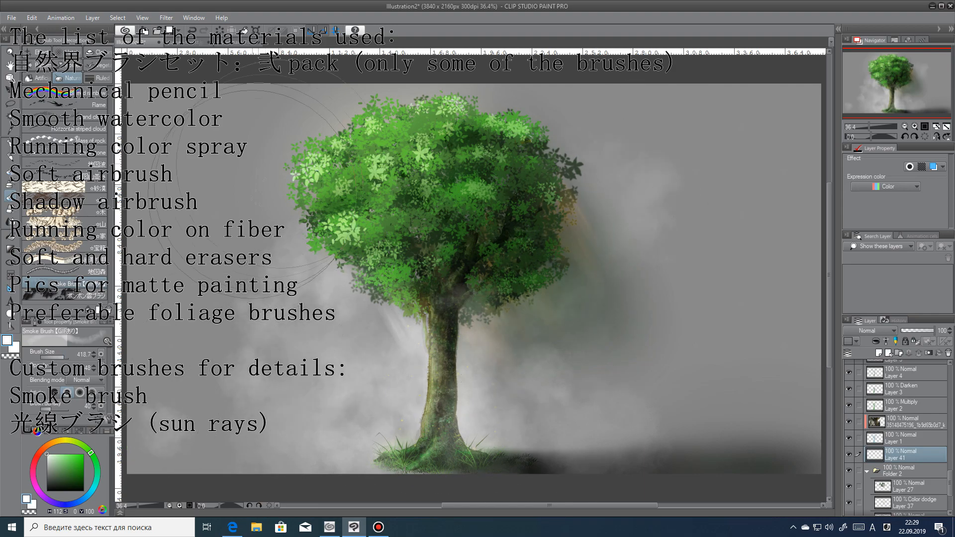
{"action": "left_click_drag", "start_coordinate": [933, 330], "coordinate": [924, 331]}
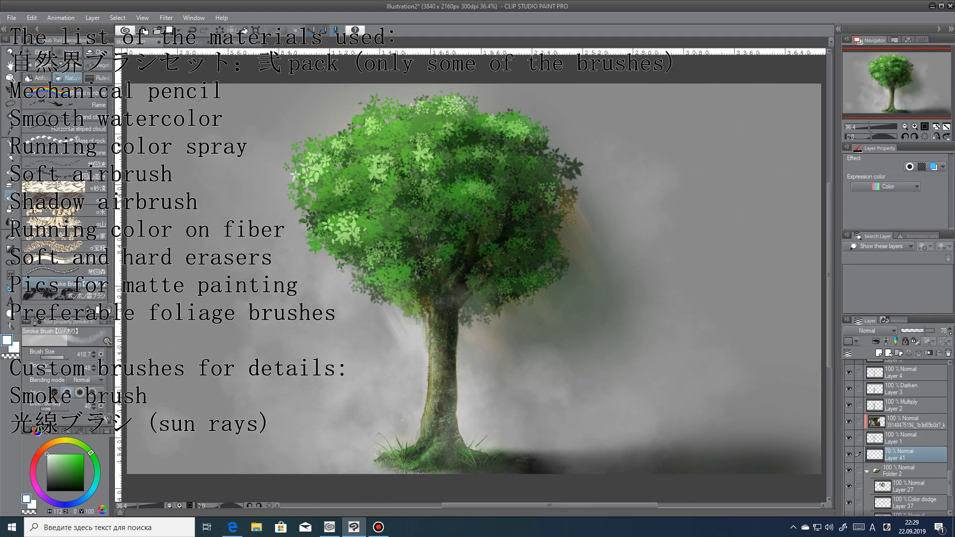
Step: Try painting smoke beside the roots on a new layer inside Folder 2
{"action": "left_click", "coordinate": [910, 491]}
{"action": "mouse_move", "coordinate": [950, 482]}
{"action": "left_mouse_down"}
{"action": "mouse_move", "coordinate": [950, 499]}
{"action": "mouse_move", "coordinate": [908, 515]}
{"action": "left_mouse_up"}
{"action": "left_click", "coordinate": [879, 352]}
{"action": "left_click_drag", "start_coordinate": [466, 455], "coordinate": [507, 459]}
Step: Undo the root smoke, Layer 41's opacity change and the large smoke strokes around the crown
{"action": "key", "text": "ctrl+z"}
{"action": "key", "text": "ctrl+z"}
{"action": "key", "text": "ctrl+z"}
{"action": "key", "text": "ctrl+z"}
{"action": "key", "text": "ctrl+z"}
{"action": "key", "text": "ctrl+z"}
{"action": "key", "text": "ctrl+z"}
{"action": "key", "text": "ctrl+z"}
{"action": "key", "text": "ctrl+z"}
{"action": "key", "text": "ctrl+z"}
{"action": "key", "text": "ctrl+z"}
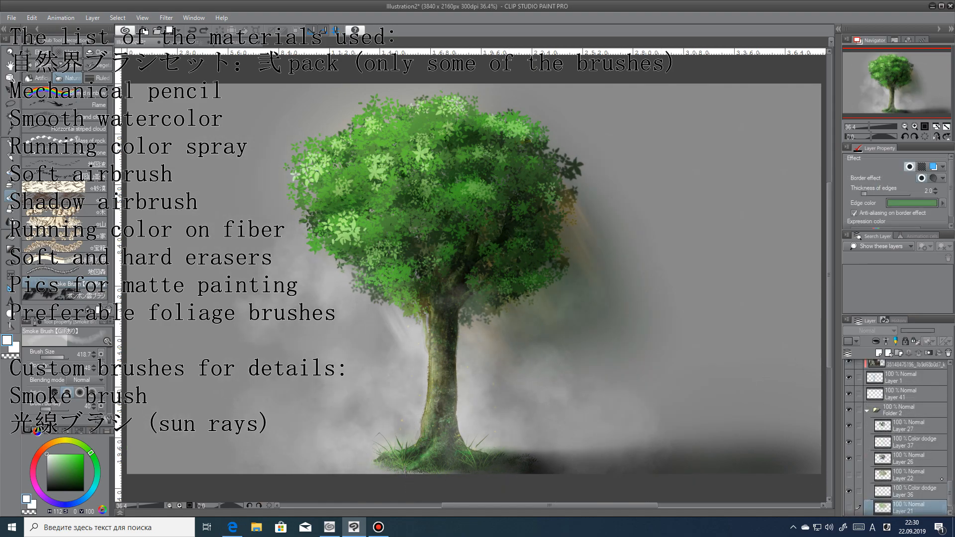
Step: Rework the smoke around the trunk on Layer 41 and trim it beside the roots with the Soft eraser at size 73.7
{"action": "left_click", "coordinate": [907, 394]}
{"action": "left_click_drag", "start_coordinate": [490, 358], "coordinate": [408, 418]}
{"action": "key", "text": "j"}
{"action": "key", "text": "e"}
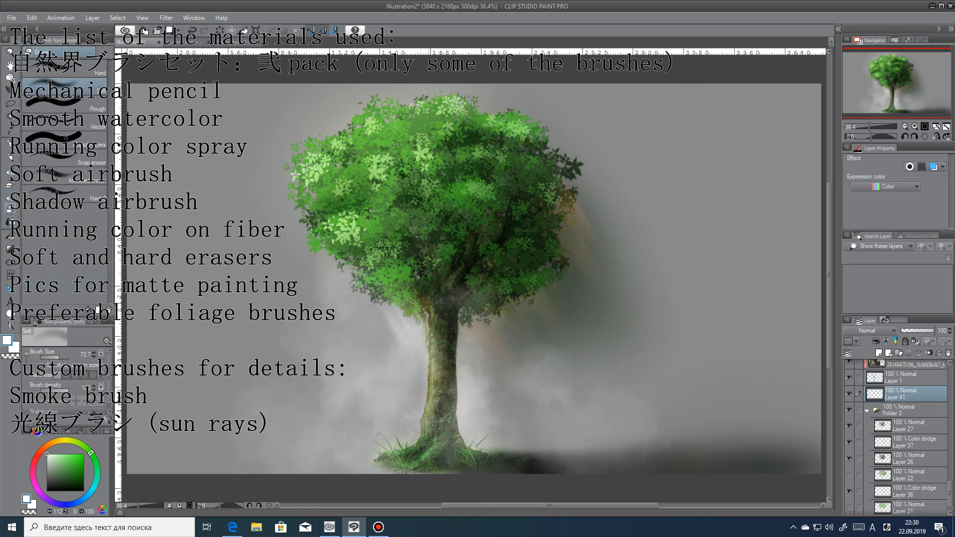
{"action": "left_click_drag", "start_coordinate": [485, 408], "coordinate": [485, 465]}
Step: Touch up the smoke around the tree on Layer 40 with the Smoke Brush and set the layer's opacity to 80 %
{"action": "left_click_drag", "start_coordinate": [950, 494], "coordinate": [950, 379]}
{"action": "left_click", "coordinate": [908, 368]}
{"action": "key", "text": "b"}
{"action": "mouse_move", "coordinate": [432, 424]}
{"action": "left_mouse_down"}
{"action": "mouse_move", "coordinate": [452, 424]}
{"action": "mouse_move", "coordinate": [391, 412]}
{"action": "left_mouse_up"}
{"action": "key", "text": "ctrl+z"}
{"action": "left_click_drag", "start_coordinate": [565, 326], "coordinate": [554, 349]}
{"action": "left_click_drag", "start_coordinate": [259, 368], "coordinate": [249, 385]}
{"action": "mouse_move", "coordinate": [199, 428]}
{"action": "left_mouse_down"}
{"action": "mouse_move", "coordinate": [326, 433]}
{"action": "mouse_move", "coordinate": [236, 431]}
{"action": "left_mouse_up"}
{"action": "key", "text": "ctrl+z"}
{"action": "left_click", "coordinate": [927, 331]}
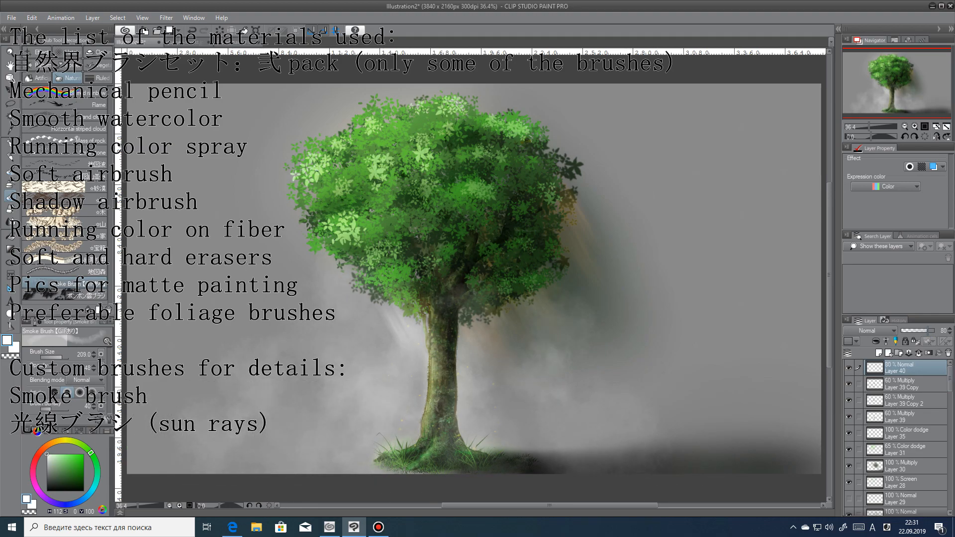